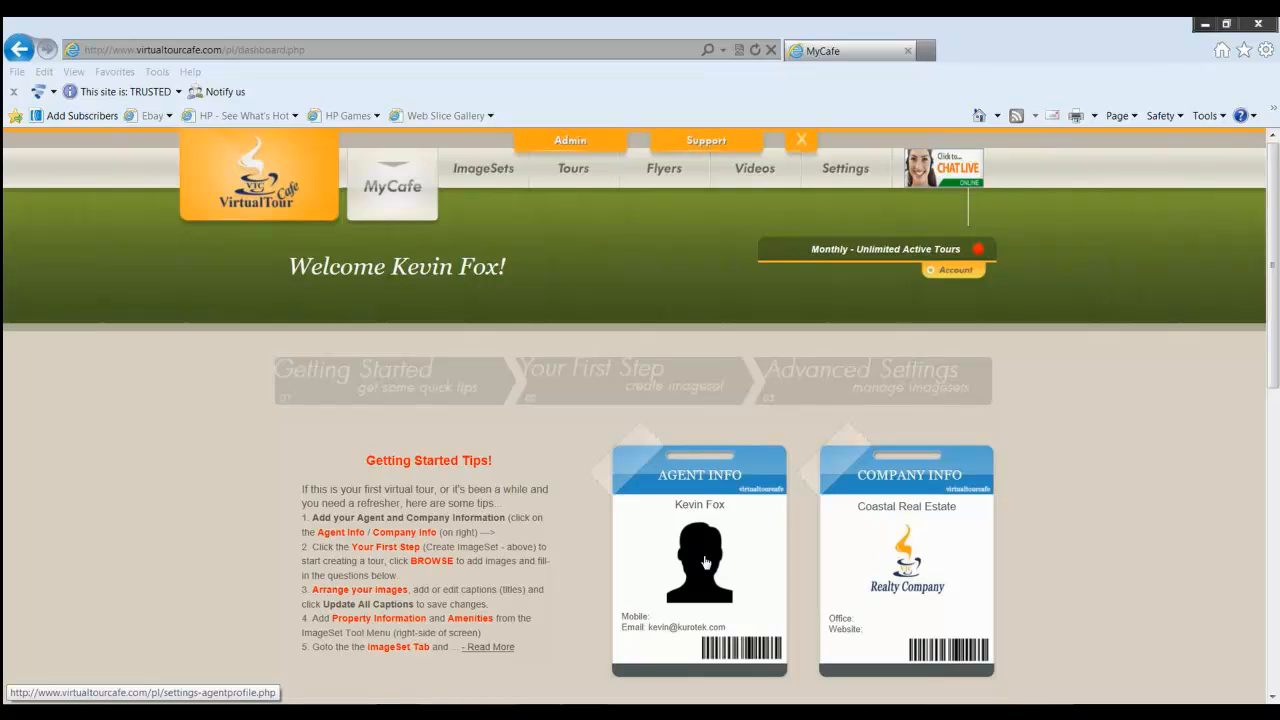
- Open the agent profile settings and choose the realtor's portrait from the Desktop folder Training Pictures > Agent Pictures as the agent photo
click(705, 563)
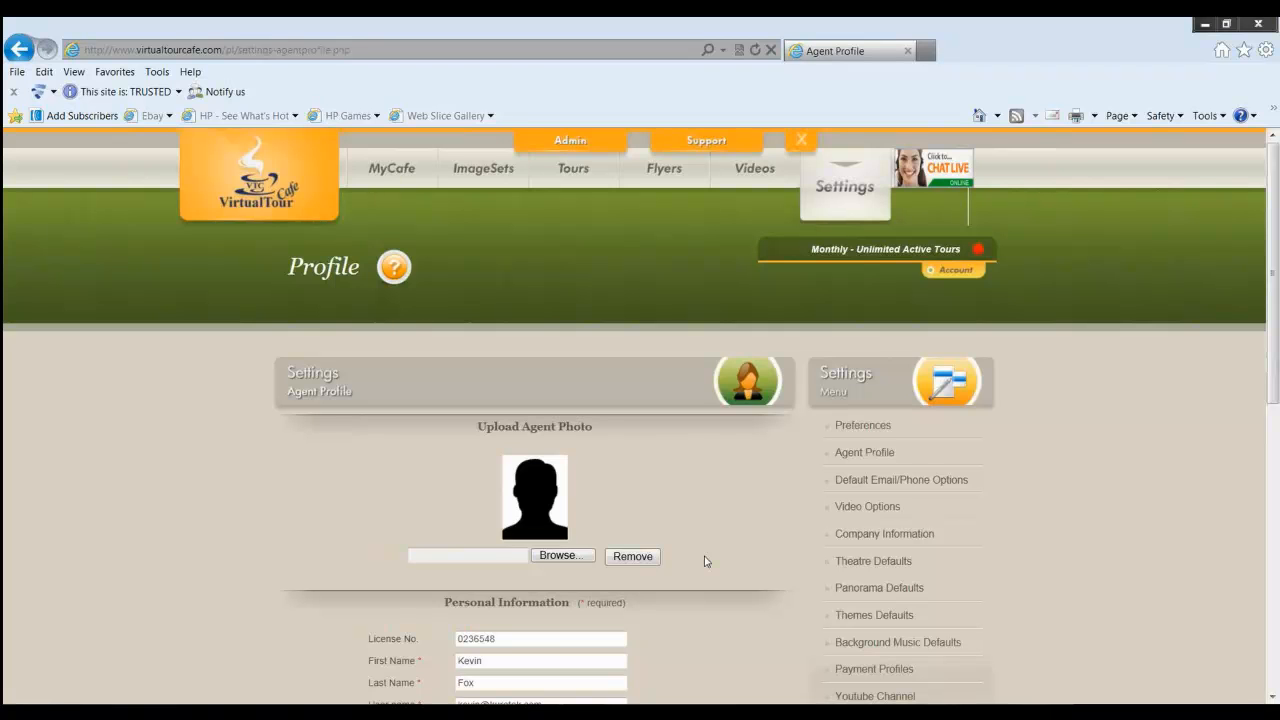
scroll(705, 561, down, 2)
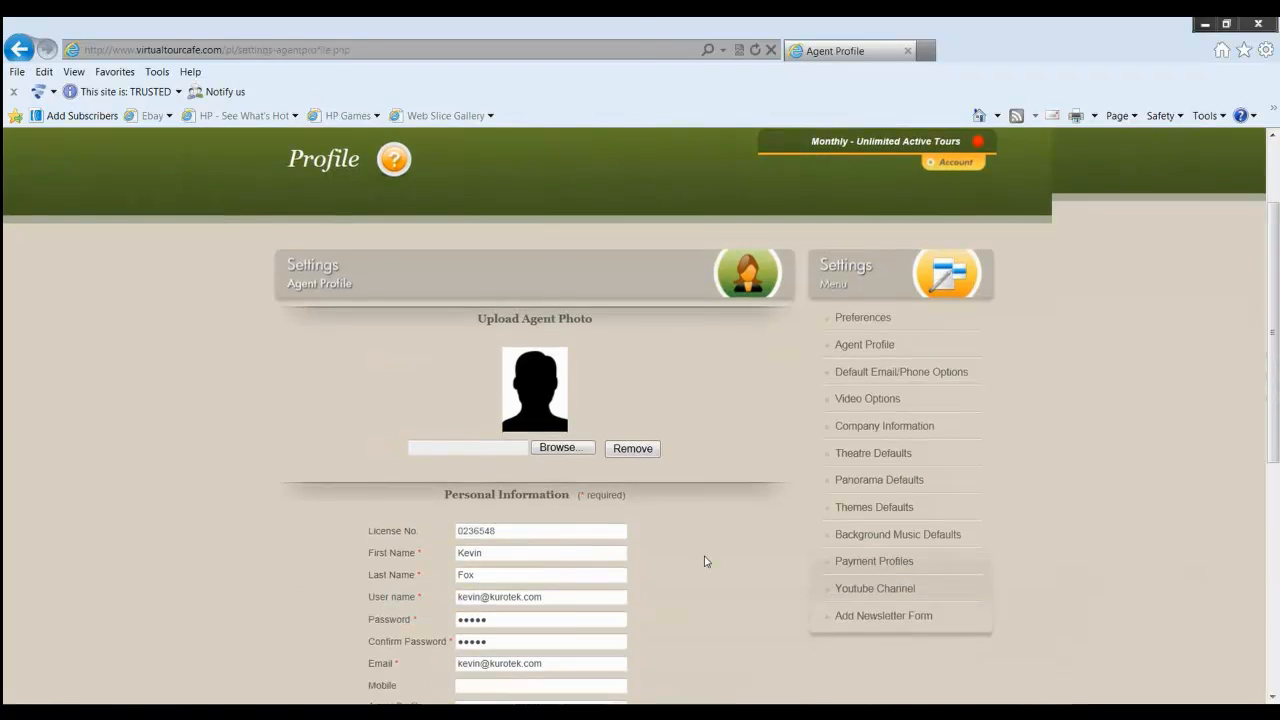
click(560, 383)
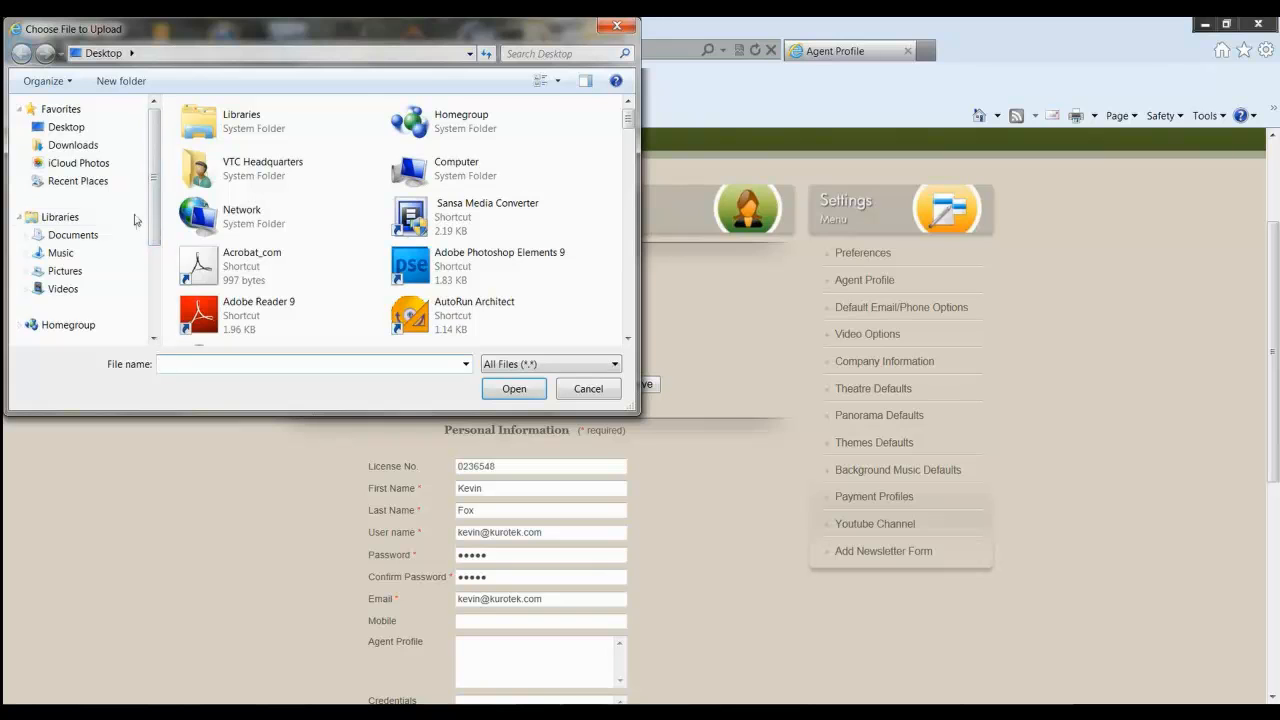
click(75, 131)
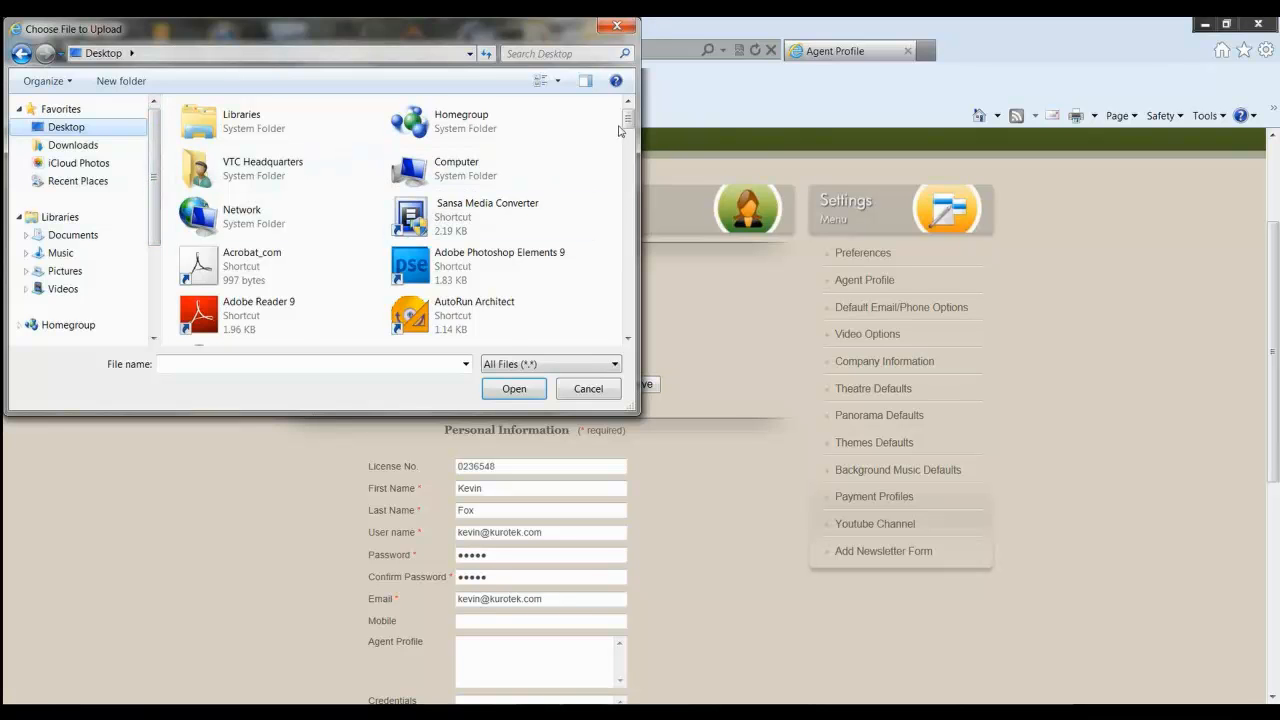
drag(630, 125, 631, 269)
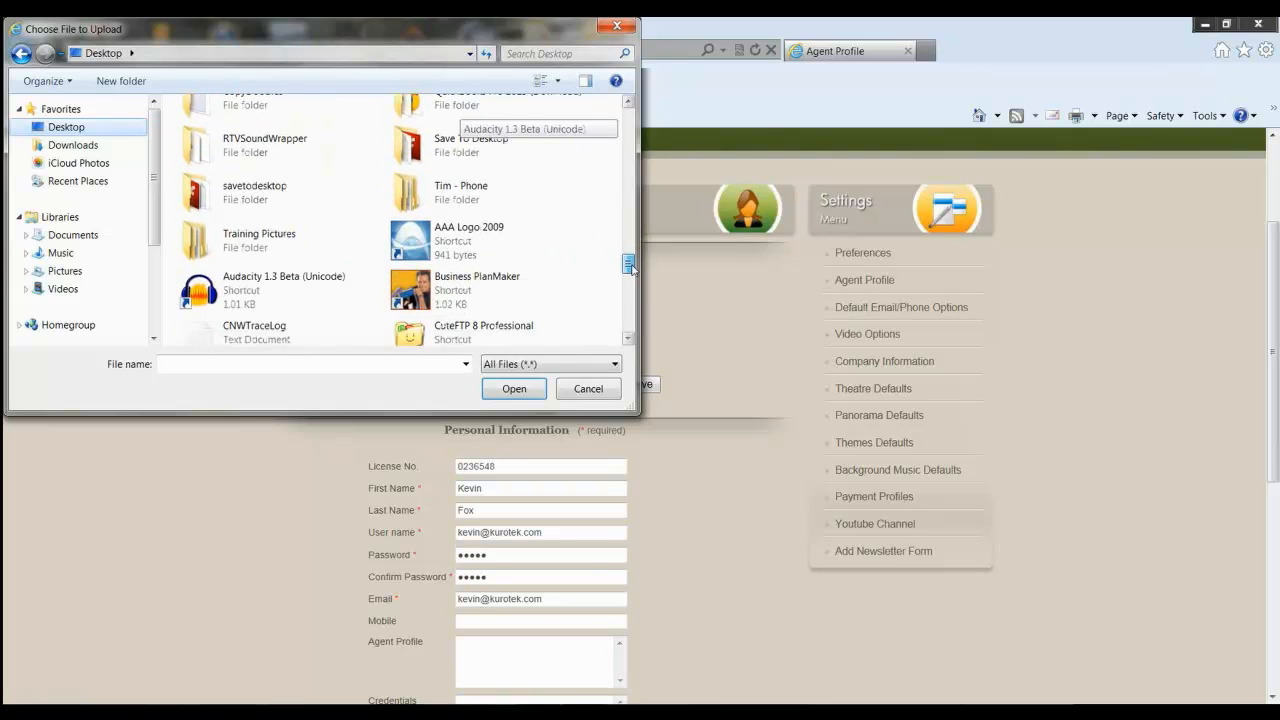
double_click(214, 240)
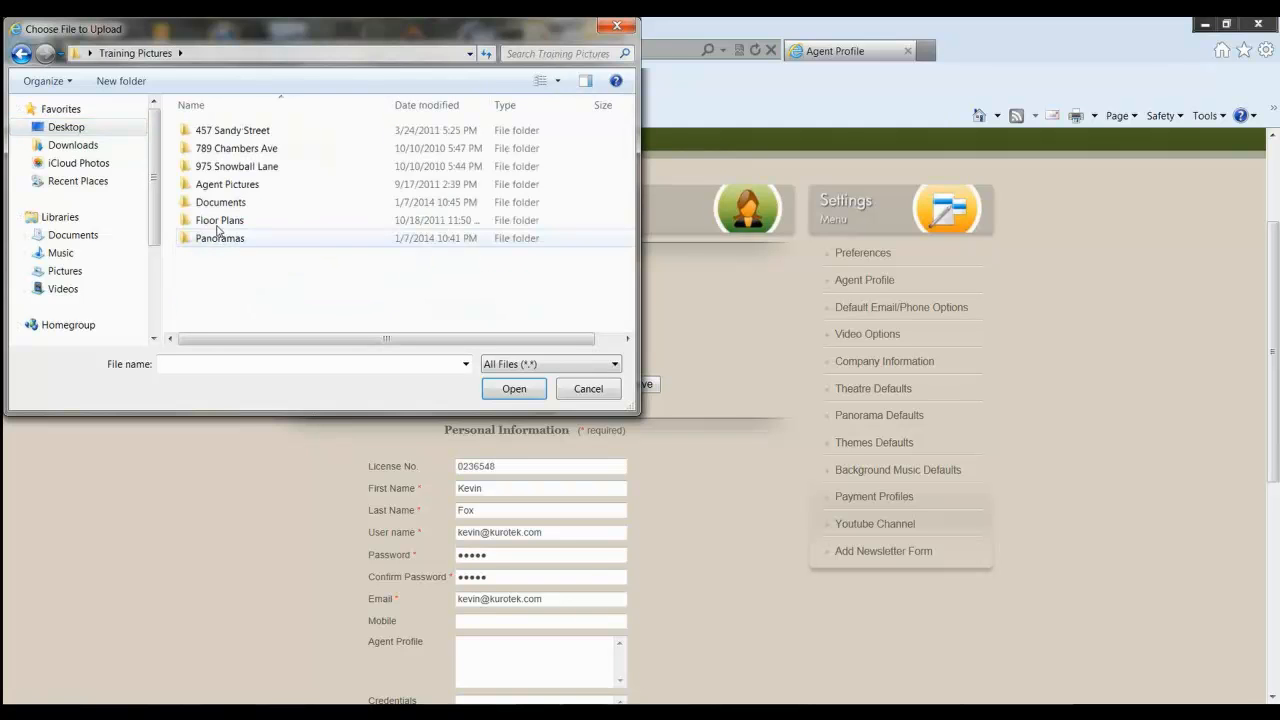
double_click(215, 184)
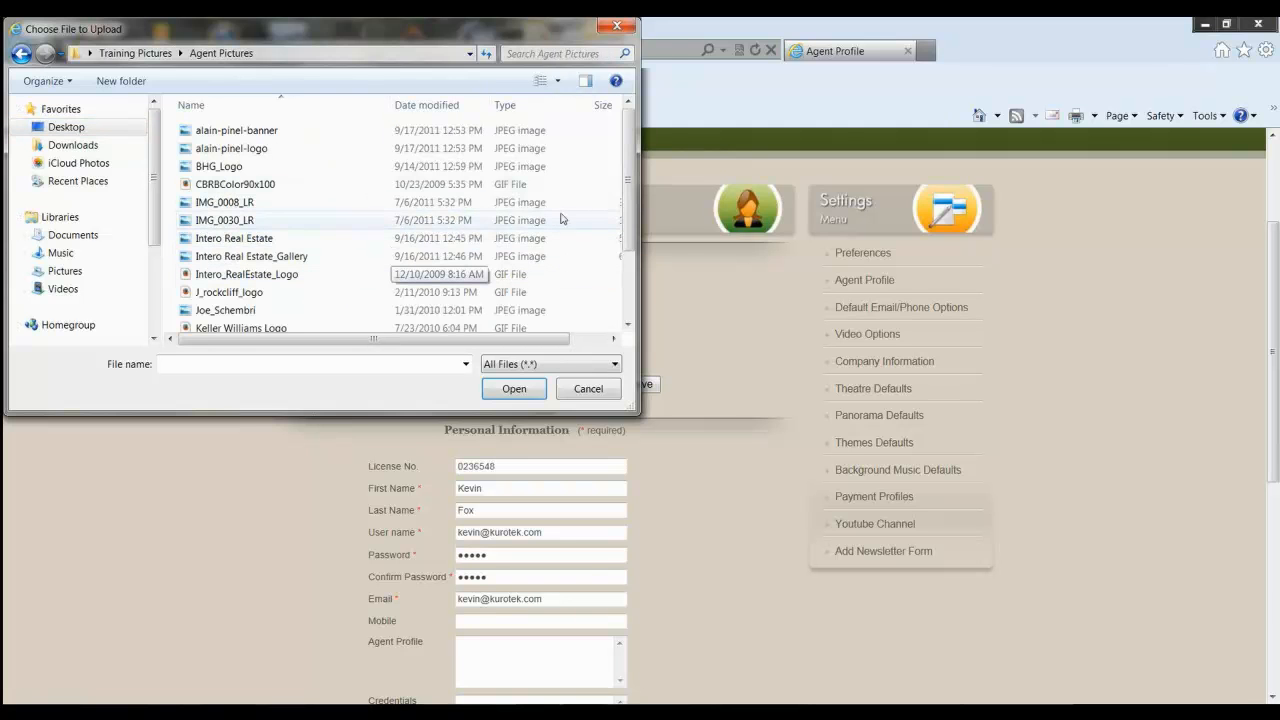
drag(630, 207, 637, 271)
click(272, 311)
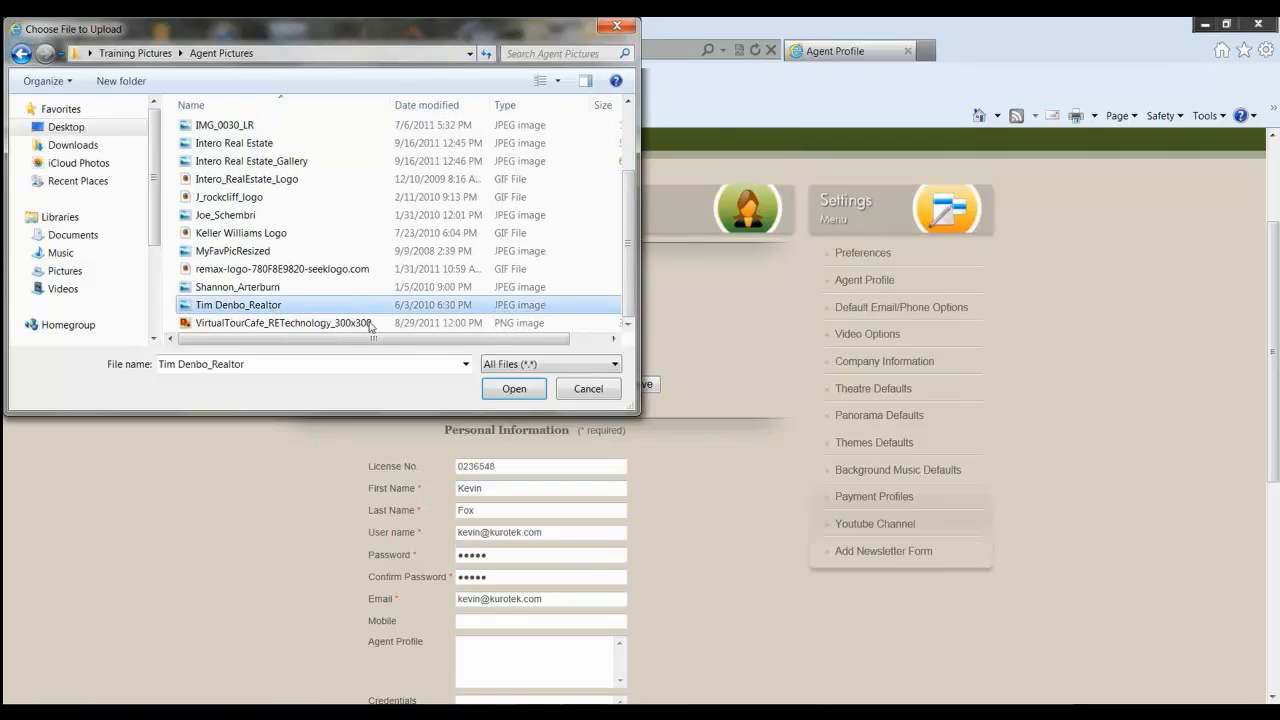
click(512, 389)
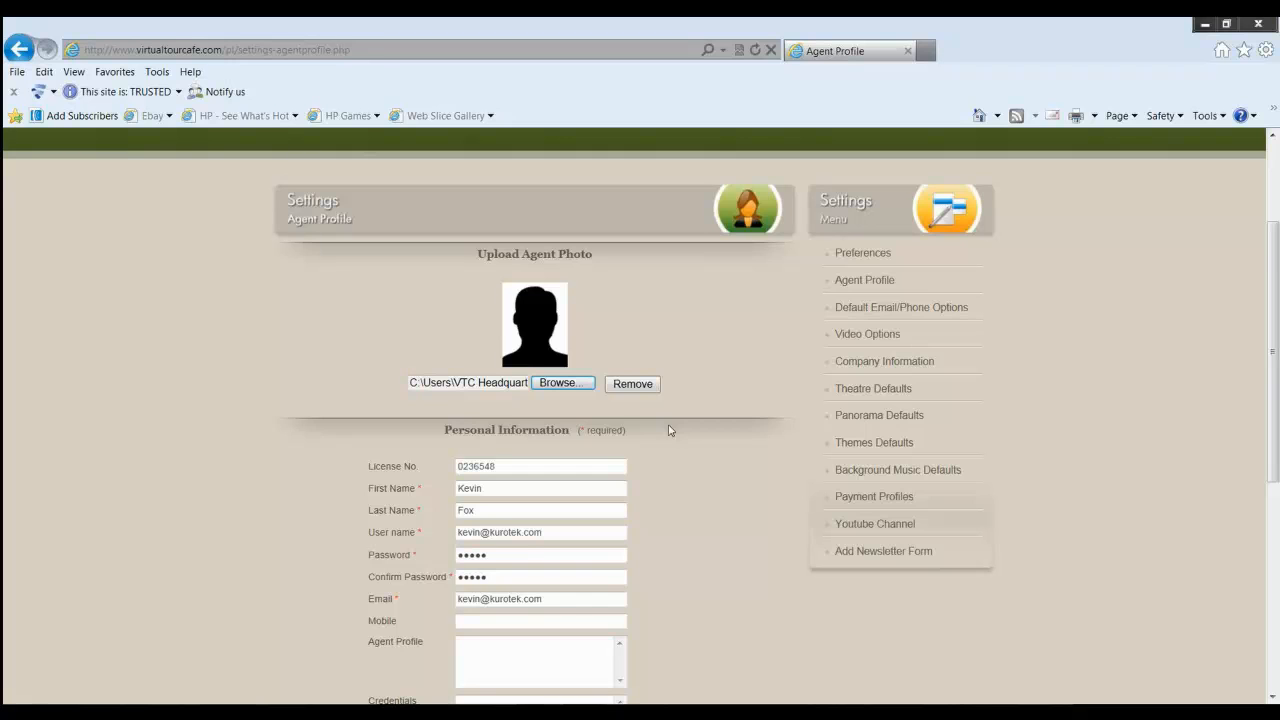
- Review the personal information fields and the MyCafeGallery active link, and save the agent profile
scroll(670, 430, down, 1)
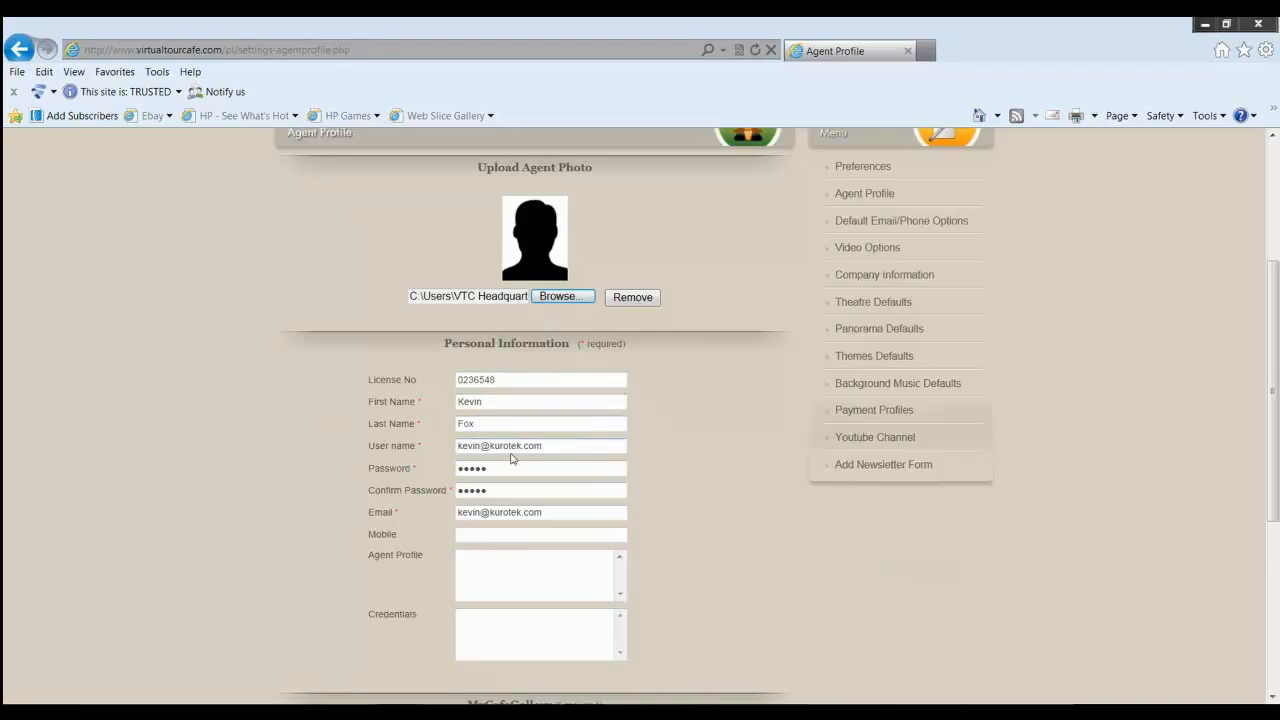
scroll(540, 460, down, 1)
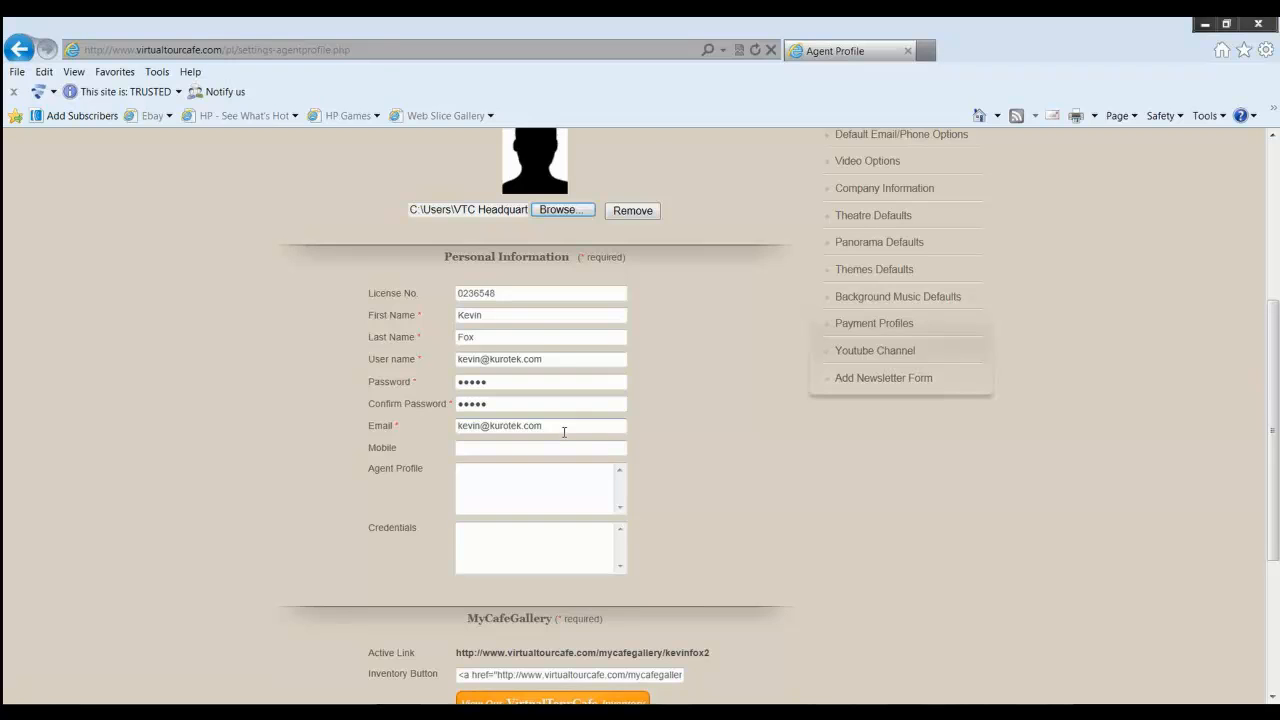
scroll(564, 432, down, 1)
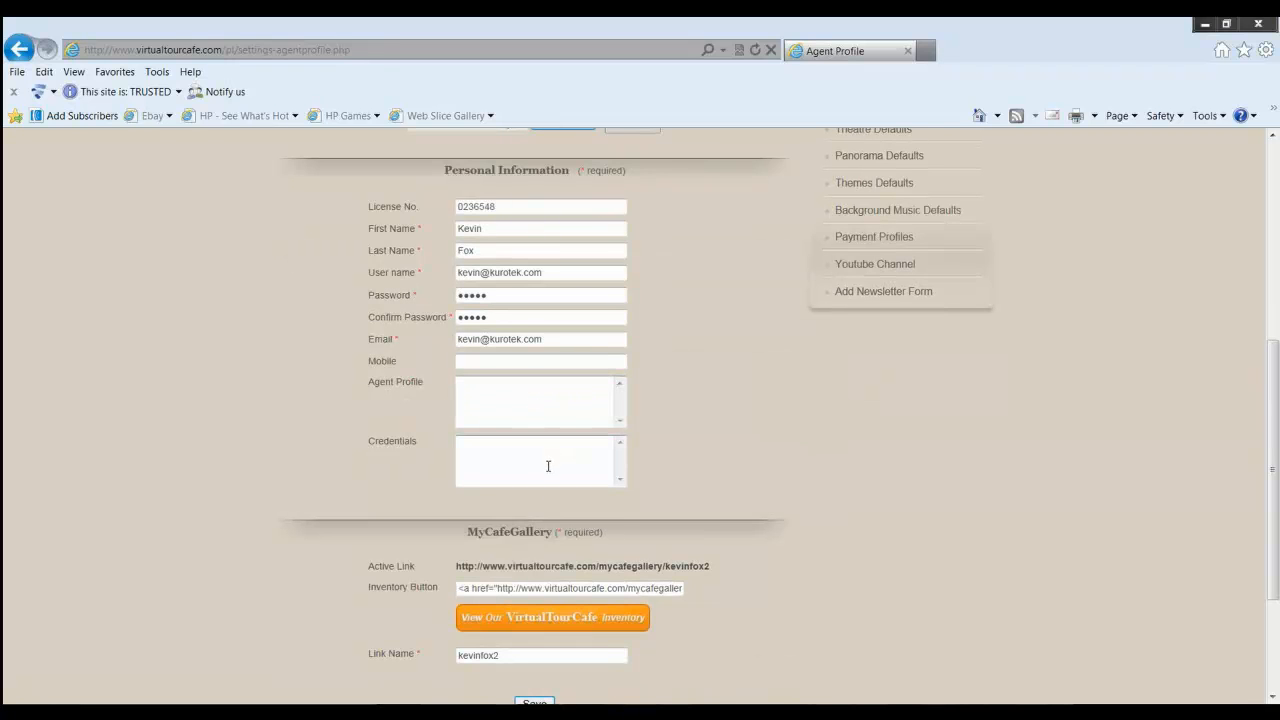
scroll(744, 488, down, 2)
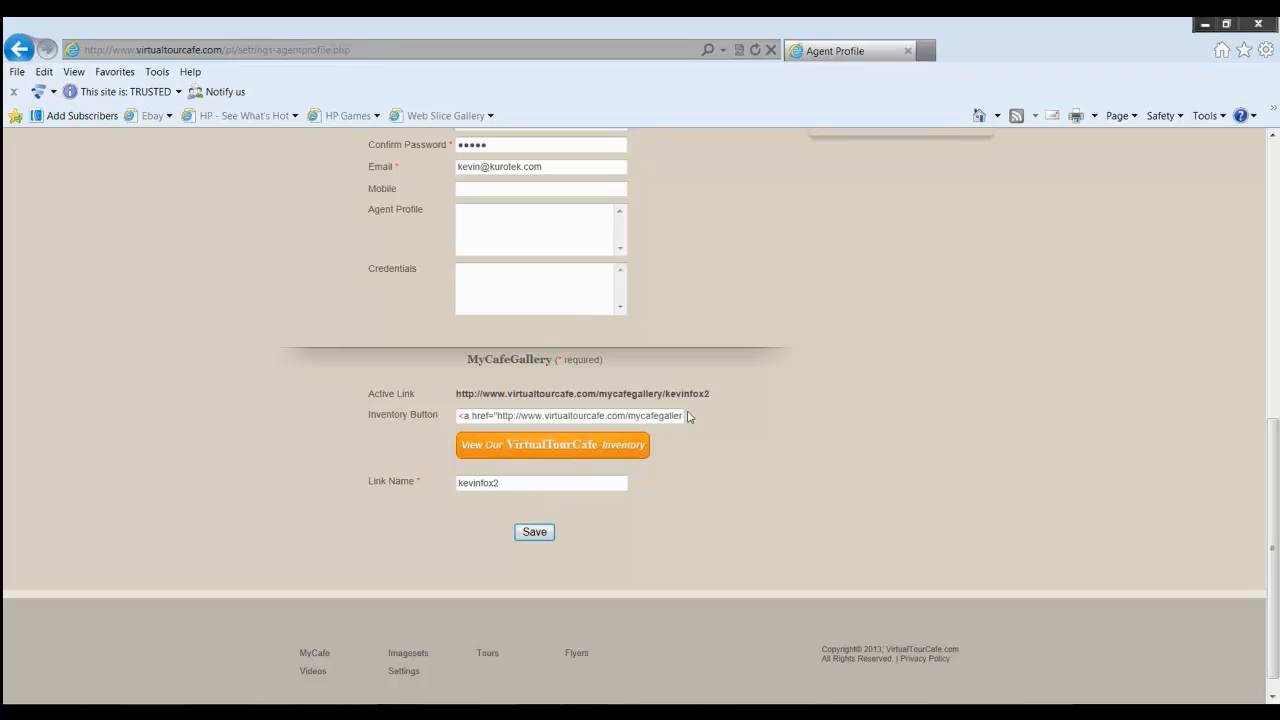
drag(712, 401, 466, 397)
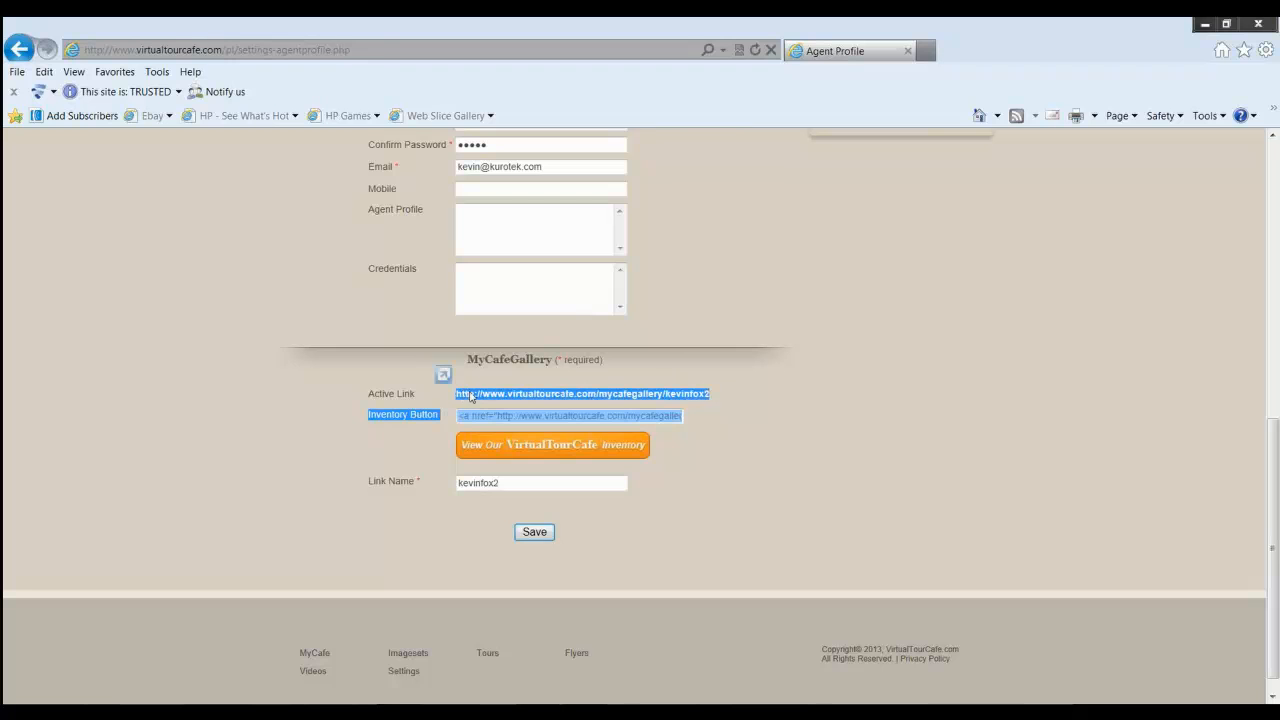
click(719, 401)
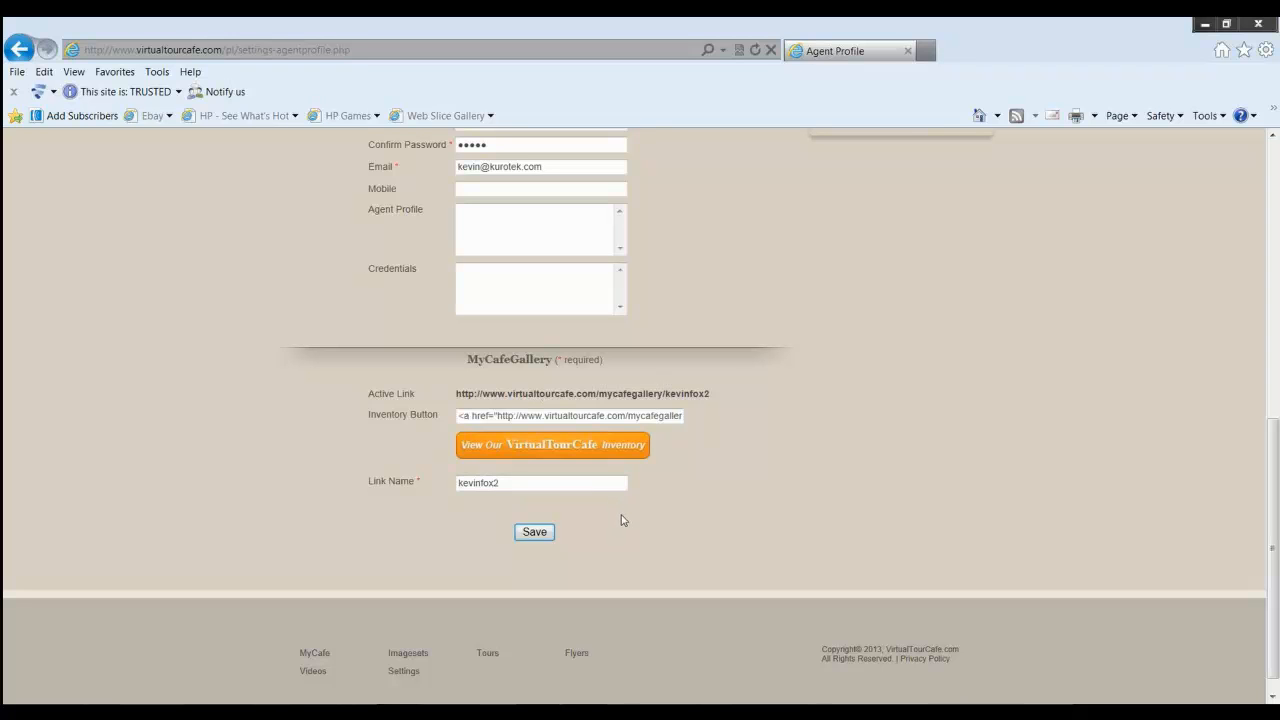
click(537, 533)
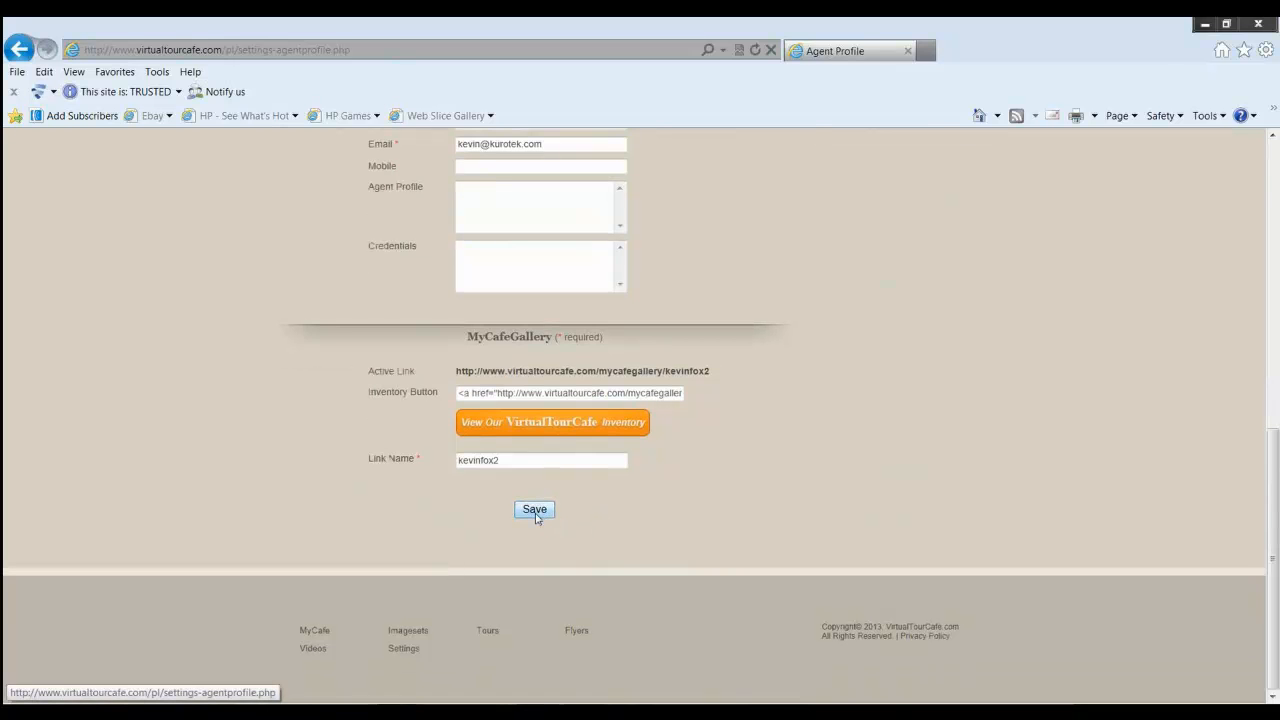
scroll(708, 531, down, 1)
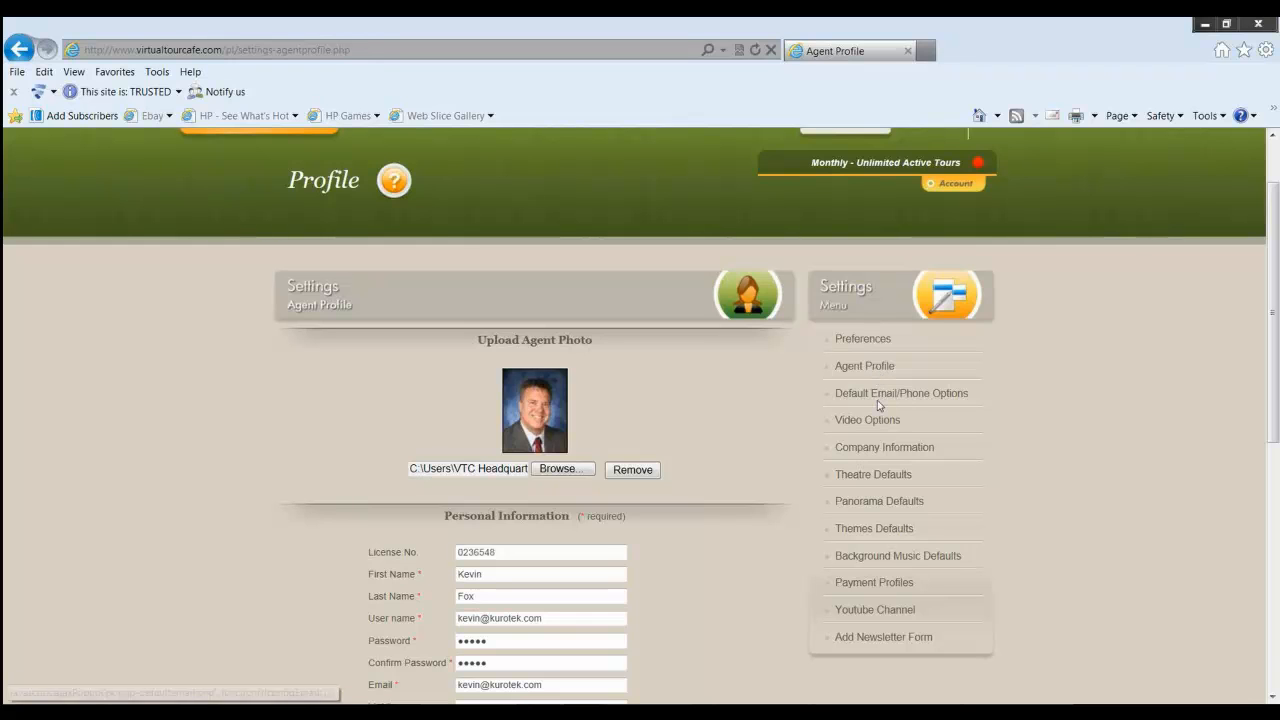
- Open the company information settings, upload alain-pinel-logo from Agent Pictures as the company logo, and save
click(880, 454)
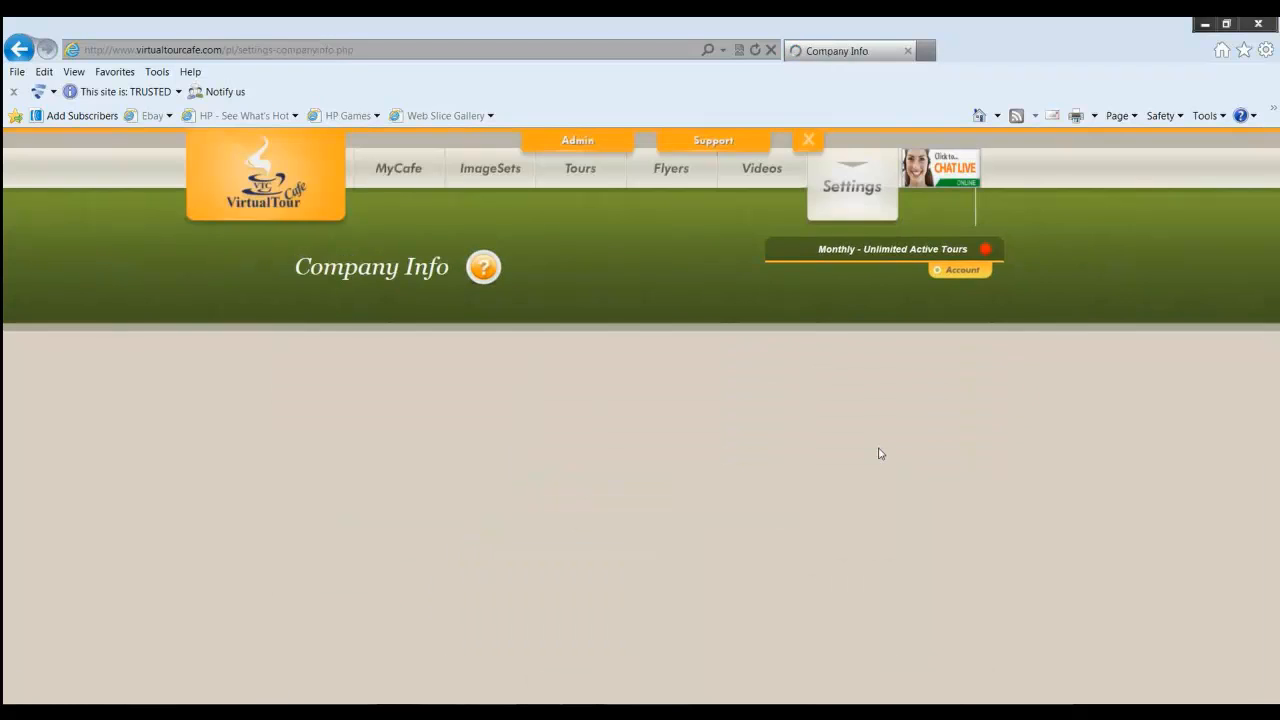
scroll(880, 454, down, 2)
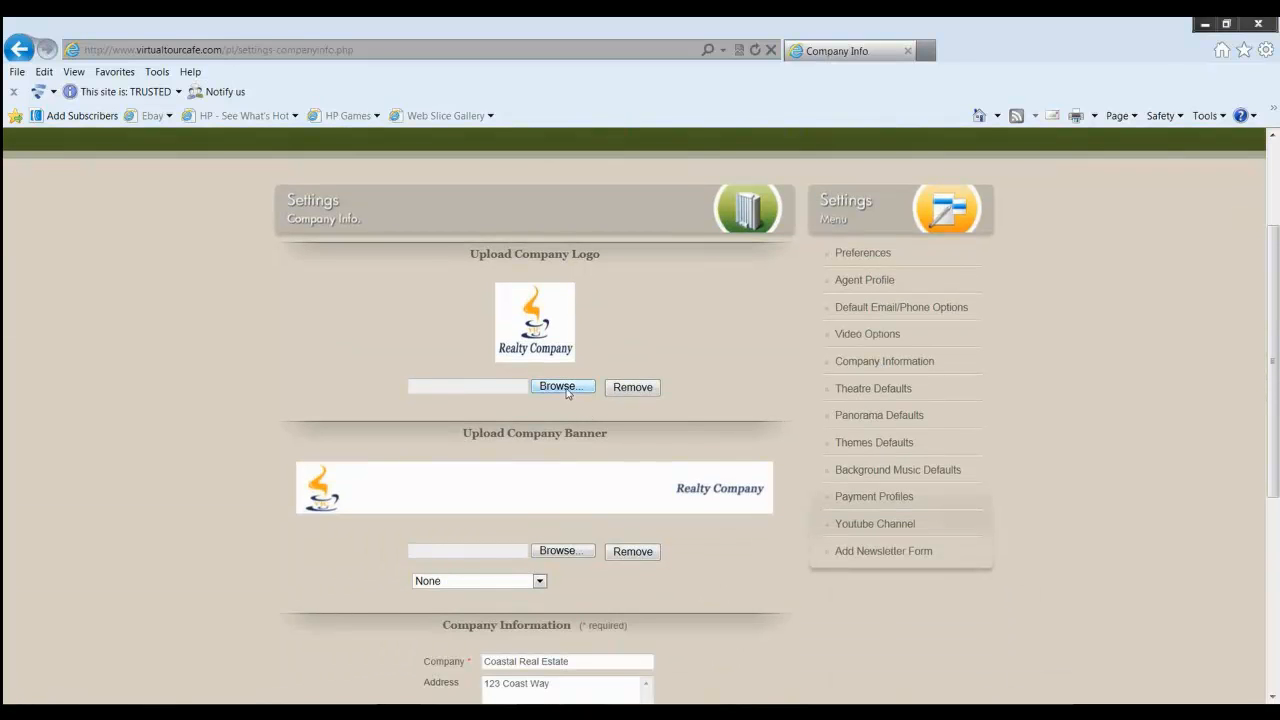
scroll(598, 462, down, 1)
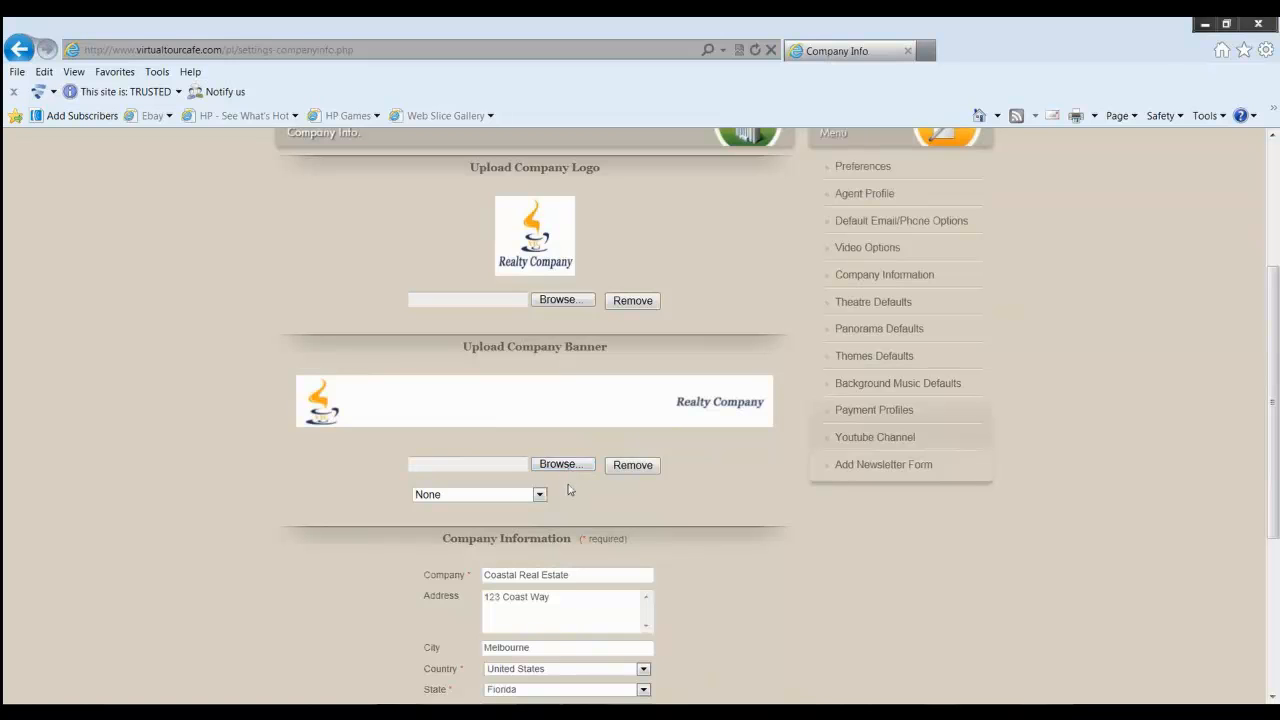
scroll(598, 518, down, 2)
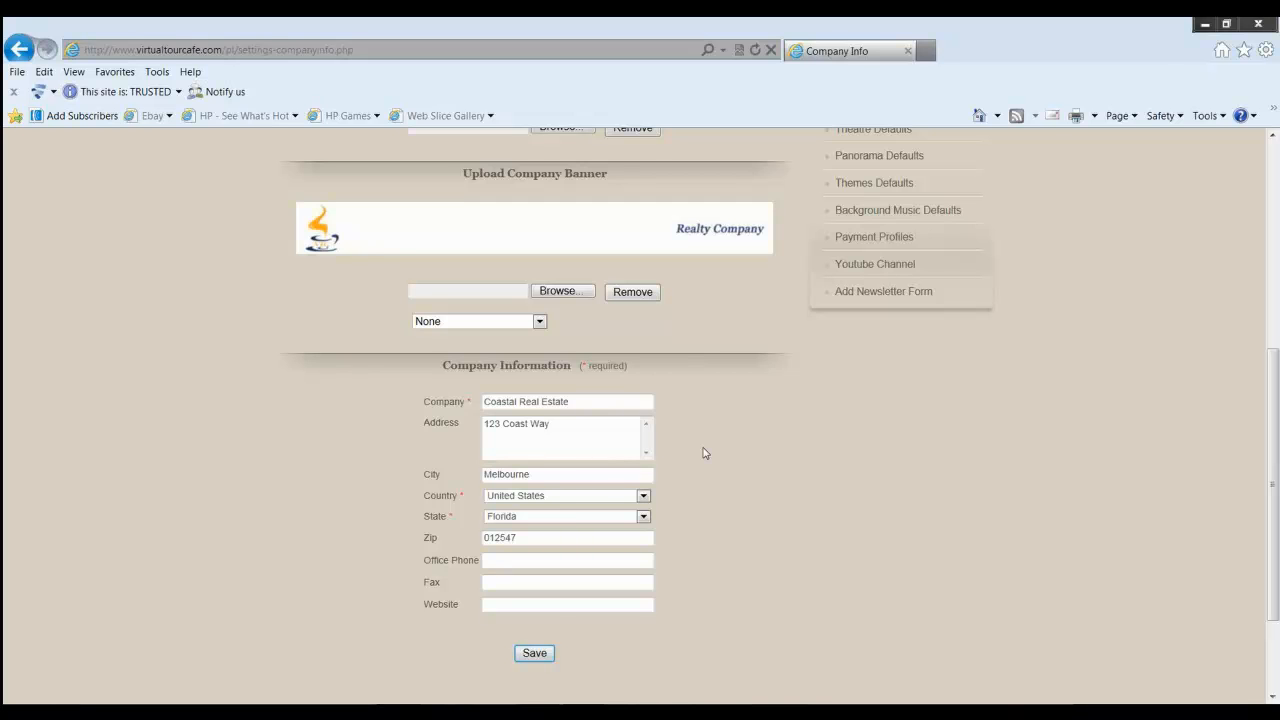
scroll(703, 453, up, 3)
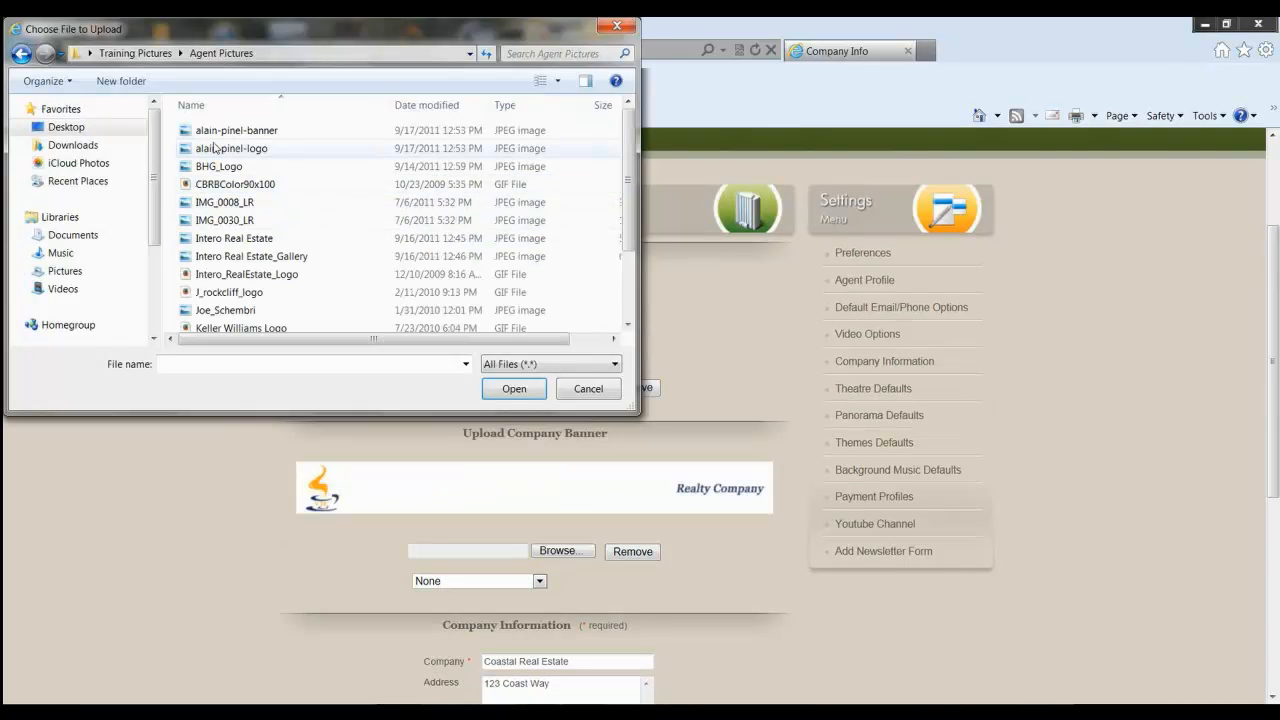
double_click(230, 148)
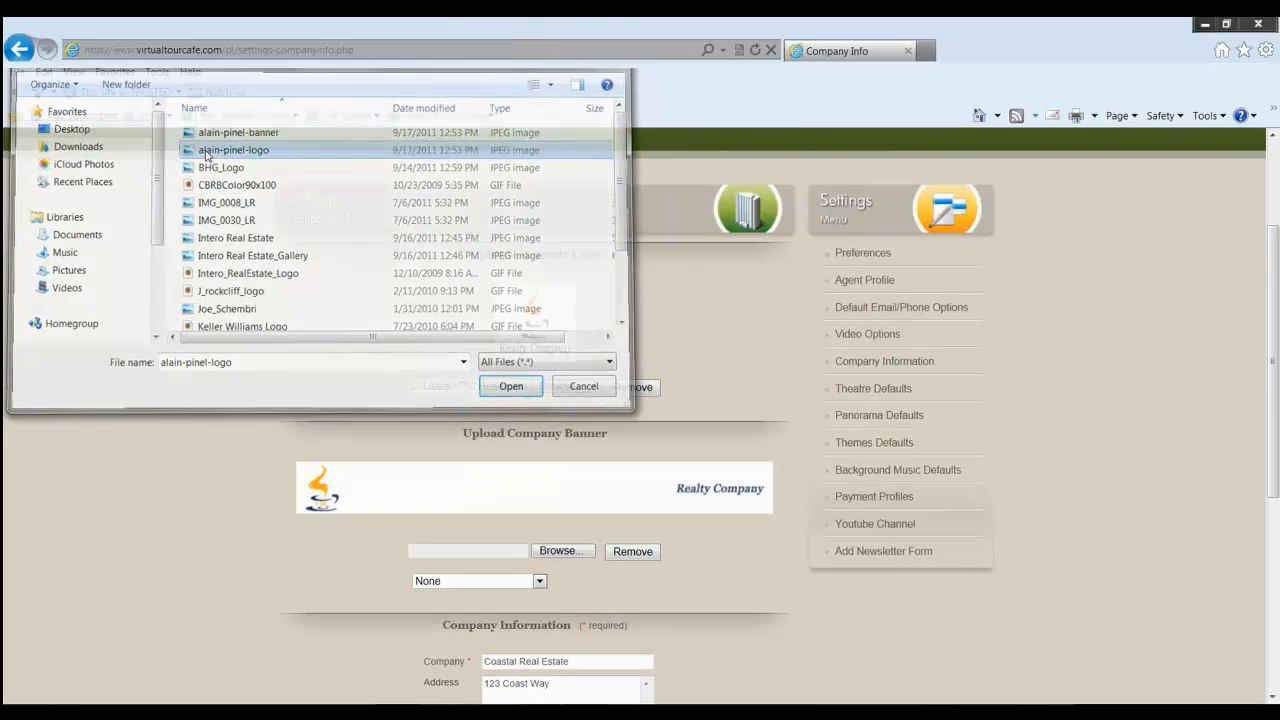
scroll(620, 428, down, 4)
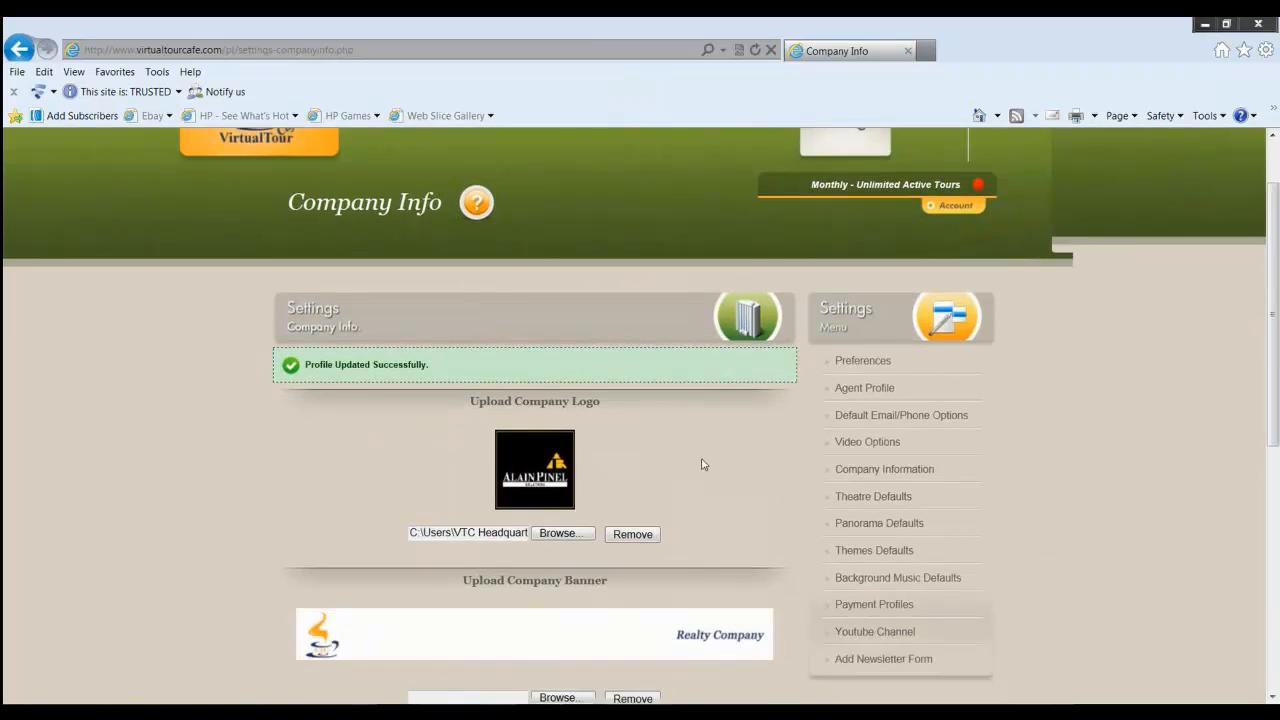
- Set the company banner to the ready-made Alain Pinel Realtors banner
scroll(703, 462, down, 3)
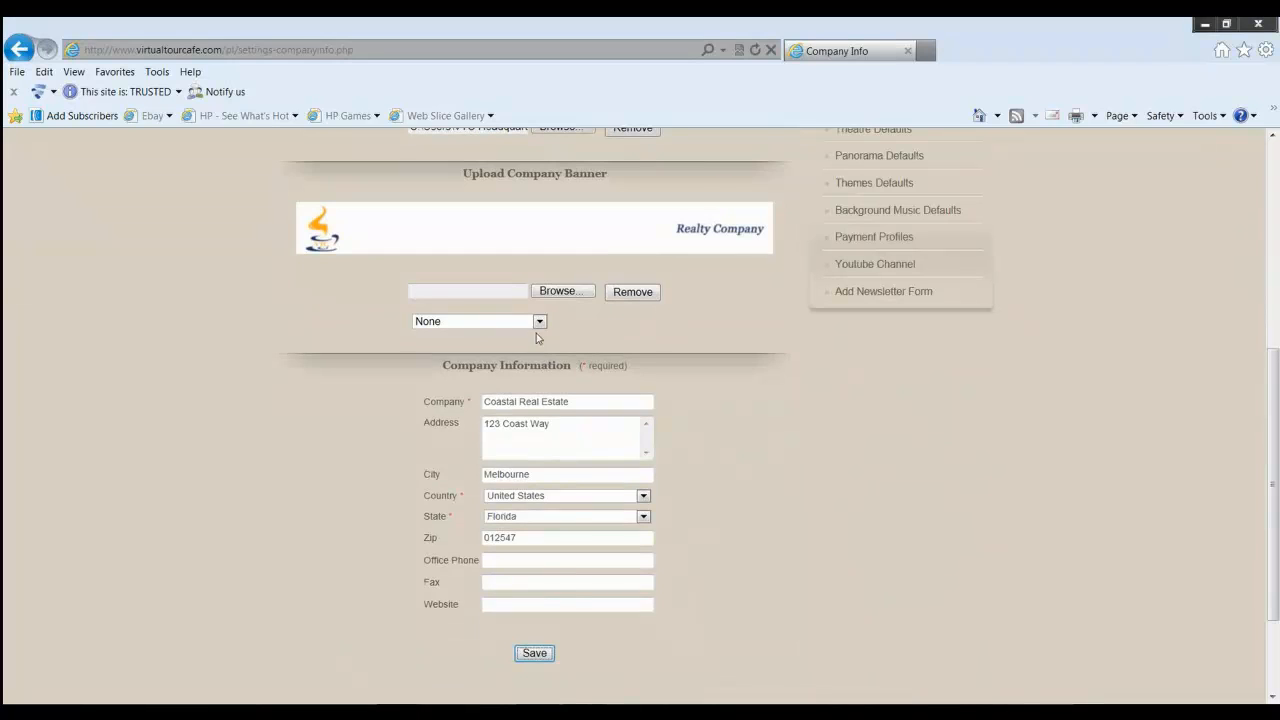
click(539, 322)
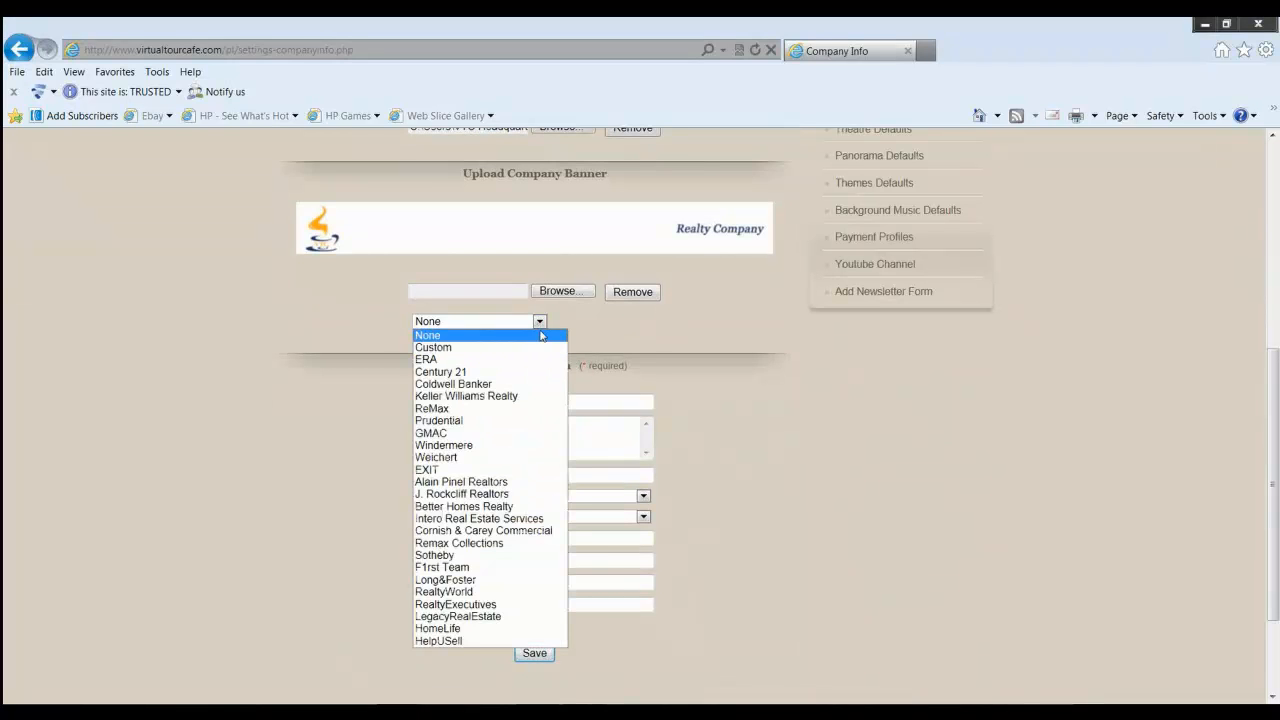
click(539, 322)
click(539, 322)
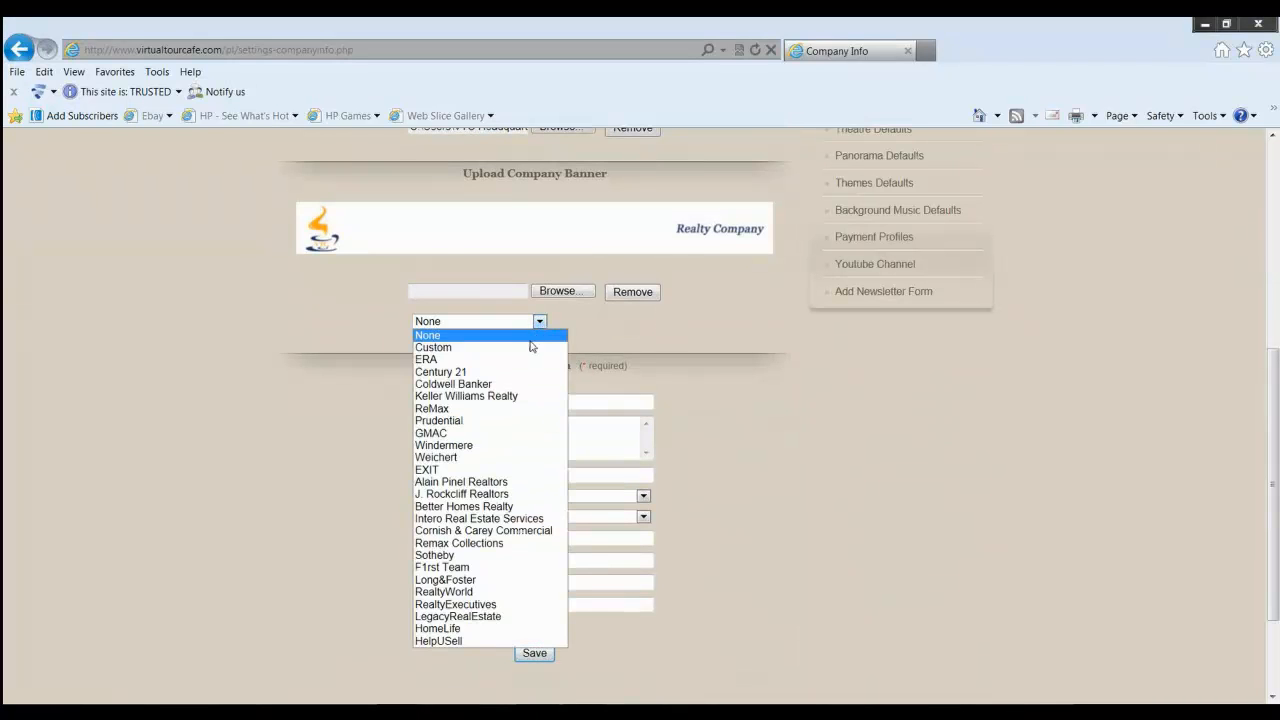
click(504, 482)
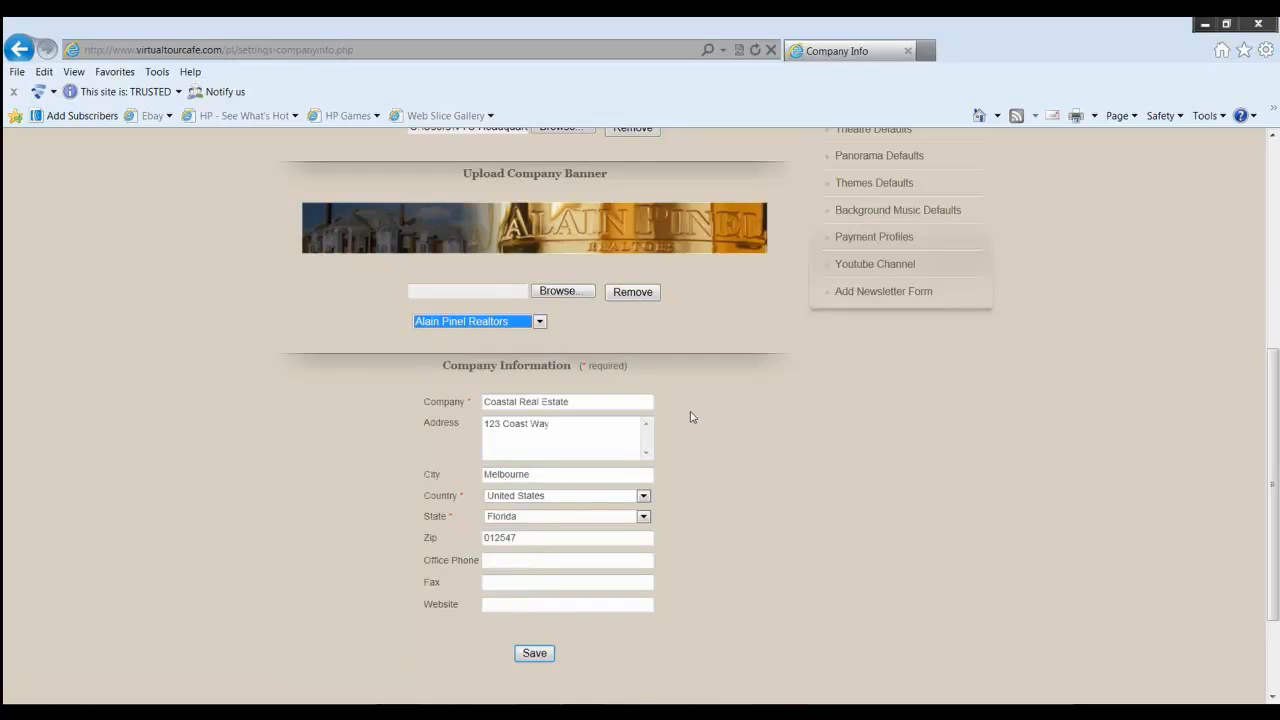
- Review the company logo, banner and contact fields, and save the company information
scroll(690, 417, up, 2)
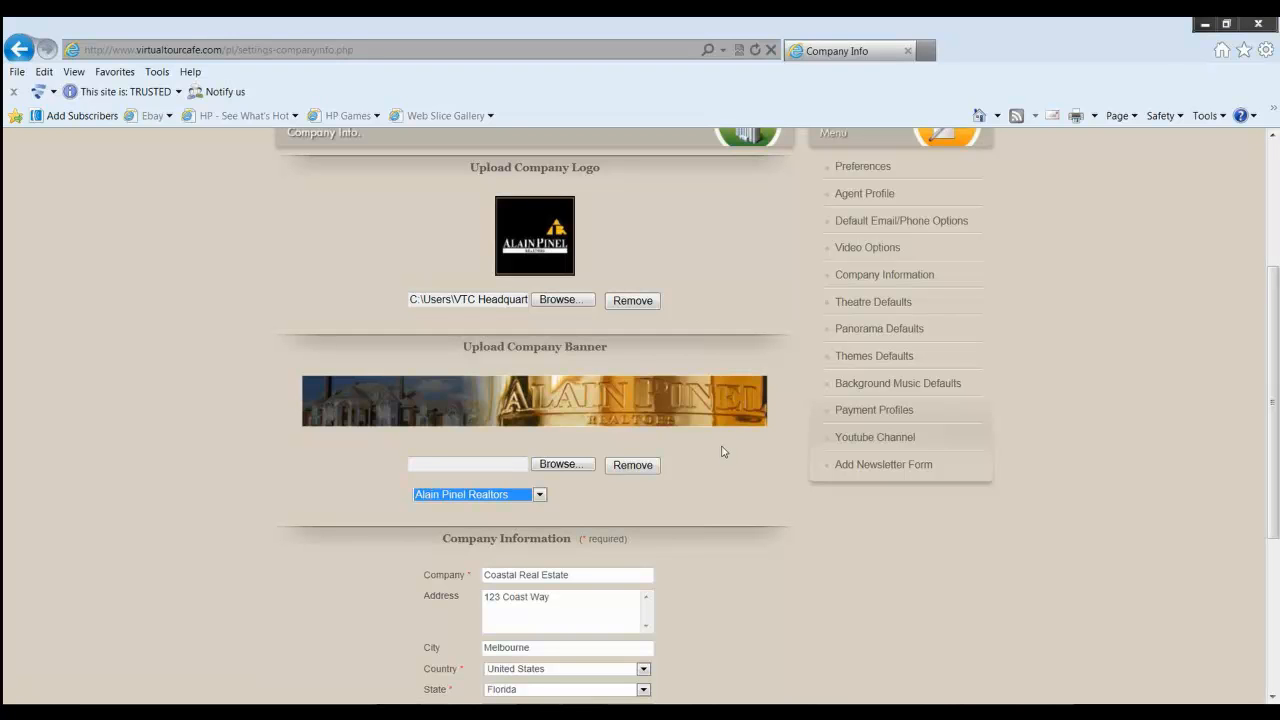
scroll(717, 480, down, 5)
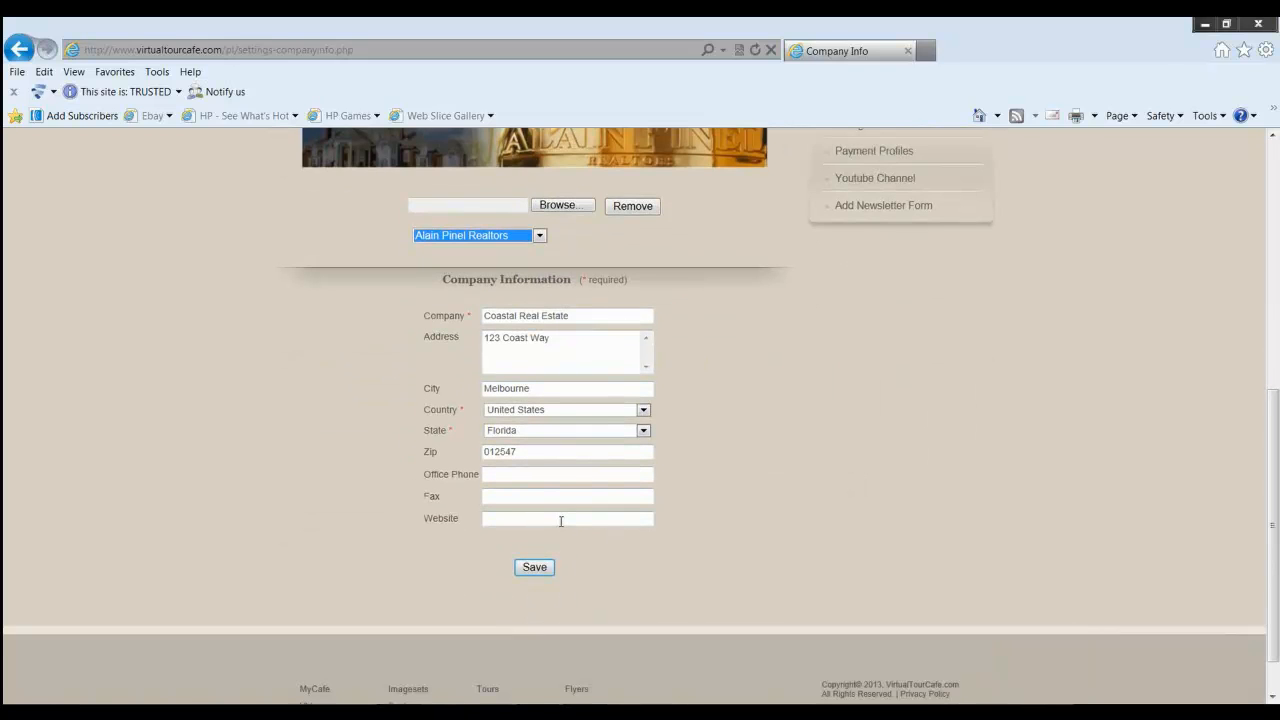
click(563, 521)
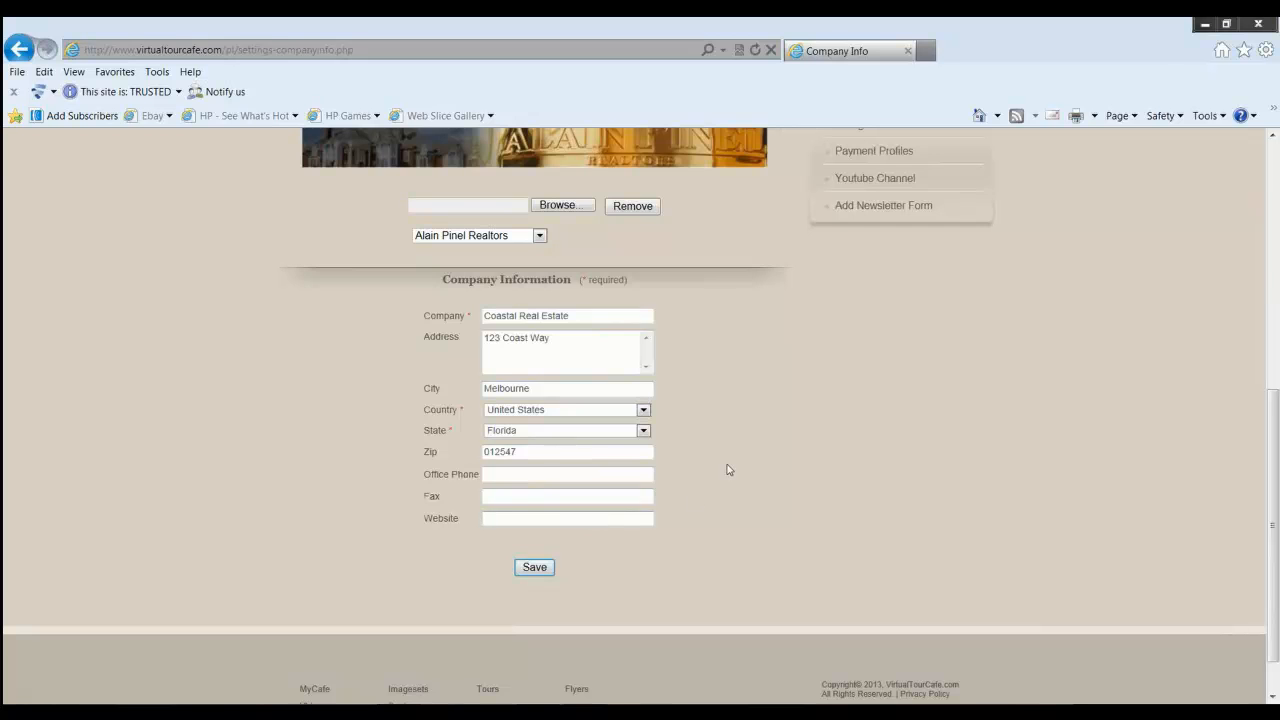
scroll(727, 470, up, 2)
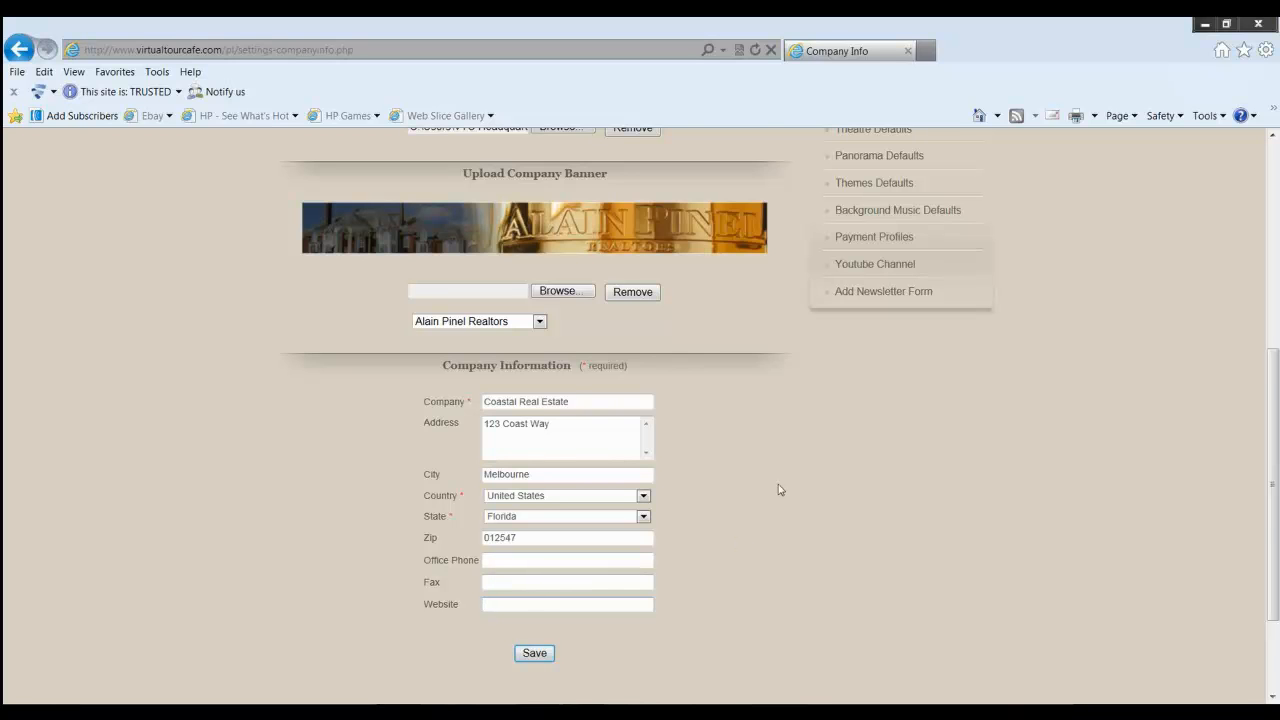
scroll(766, 509, down, 2)
click(545, 570)
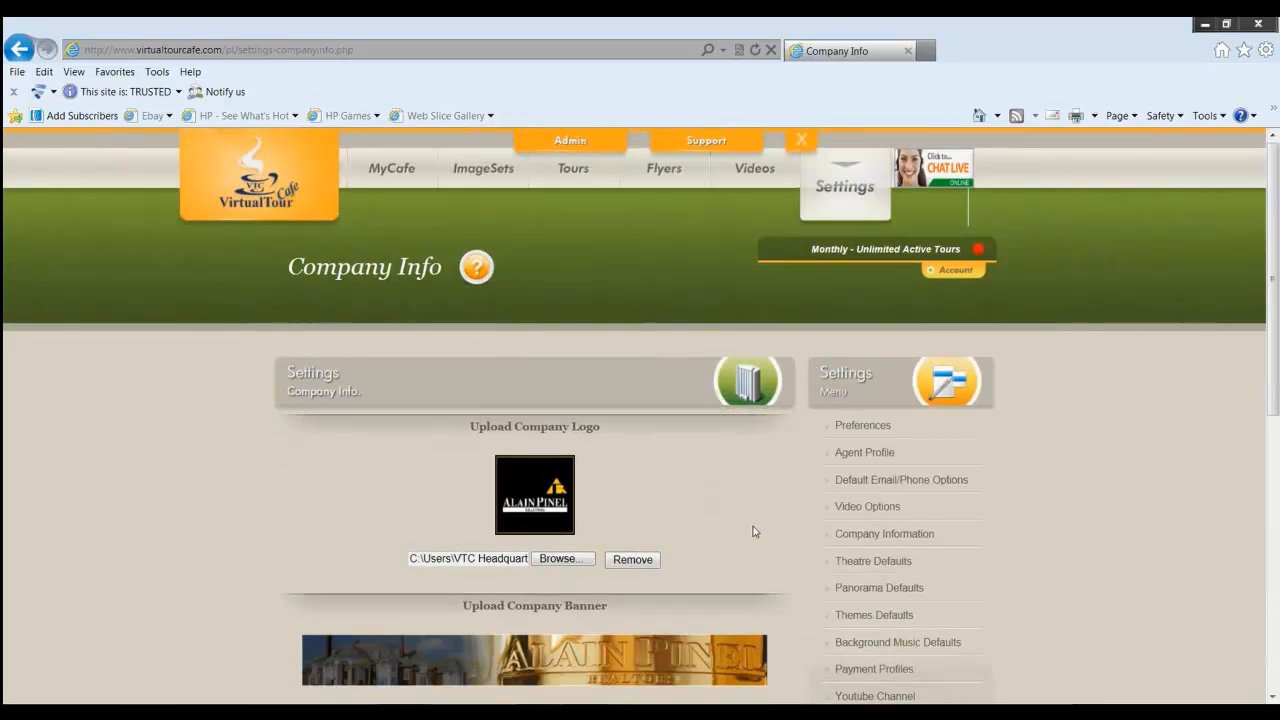
scroll(754, 531, down, 1)
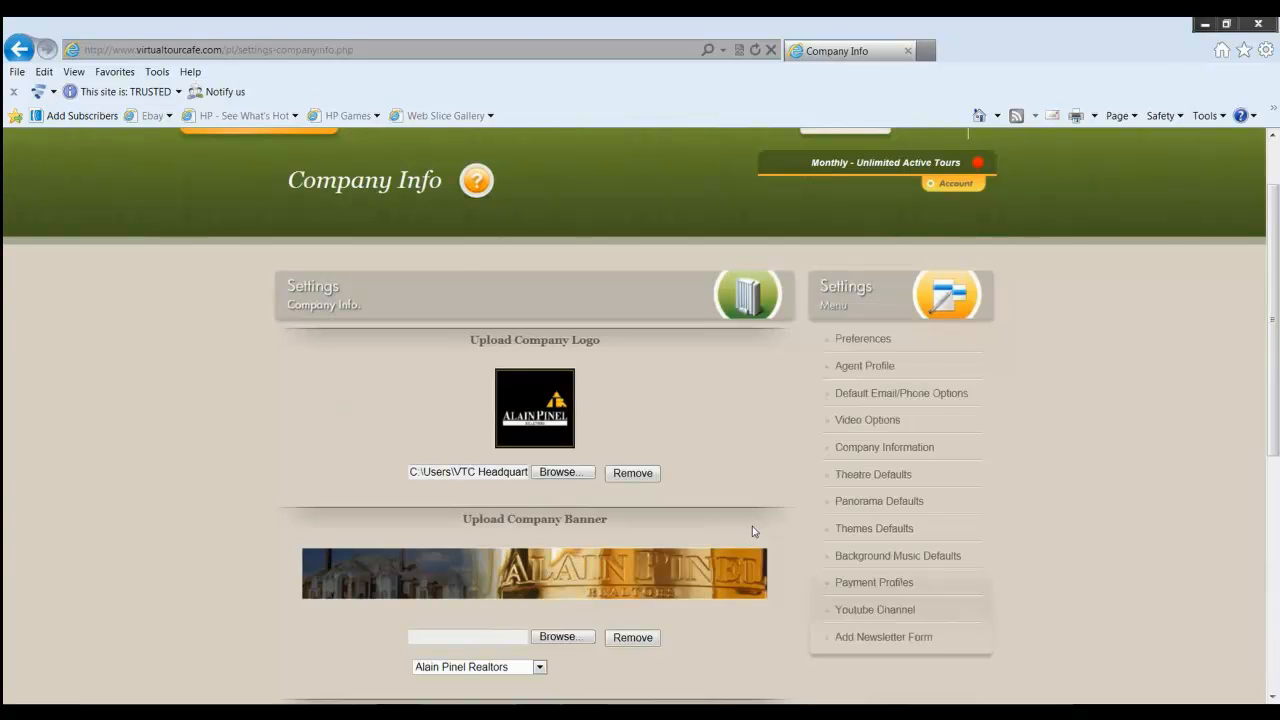
scroll(752, 531, up, 1)
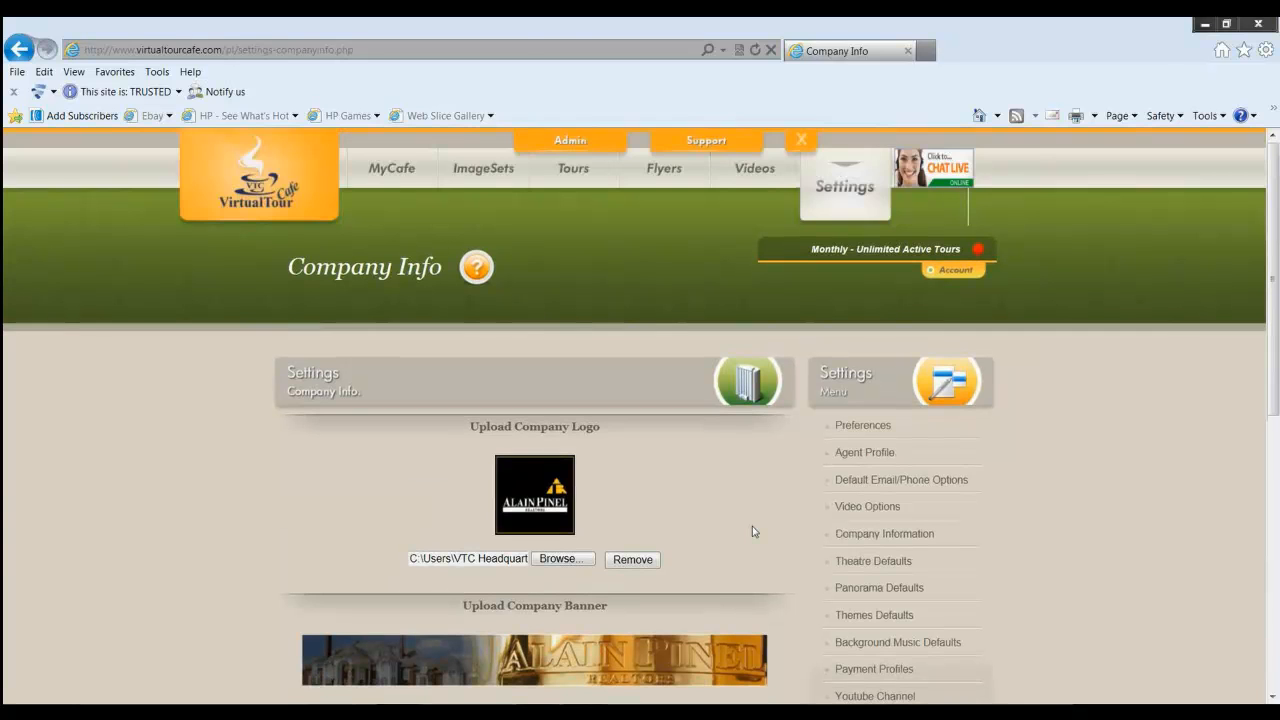
- Go from the MyCafe dashboard to the Themes Defaults settings and look through the available tour themes
click(268, 202)
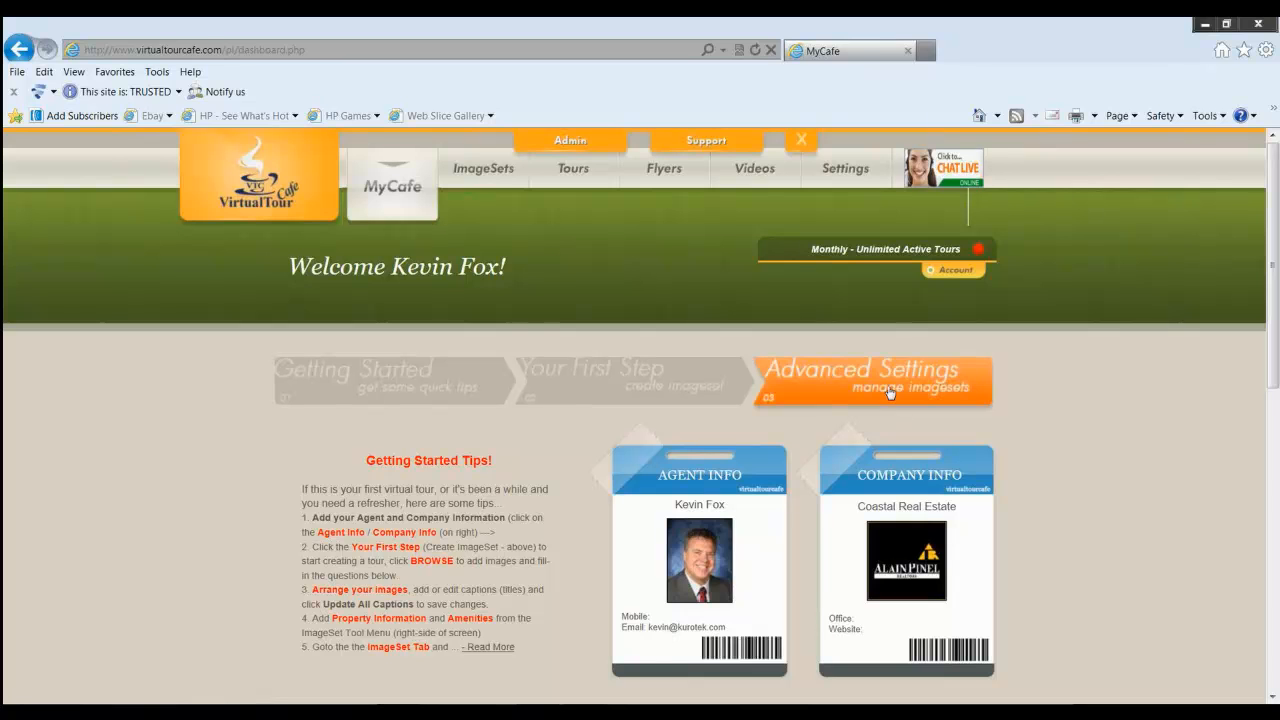
click(845, 170)
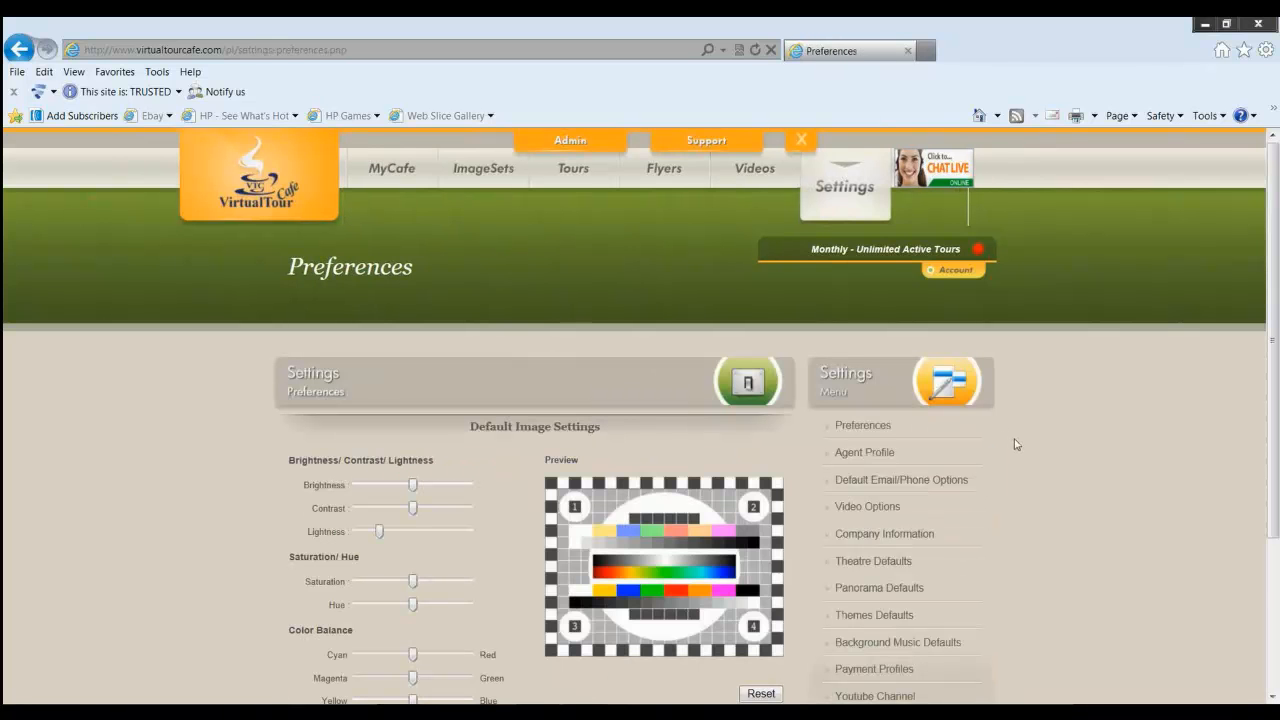
scroll(1015, 444, down, 3)
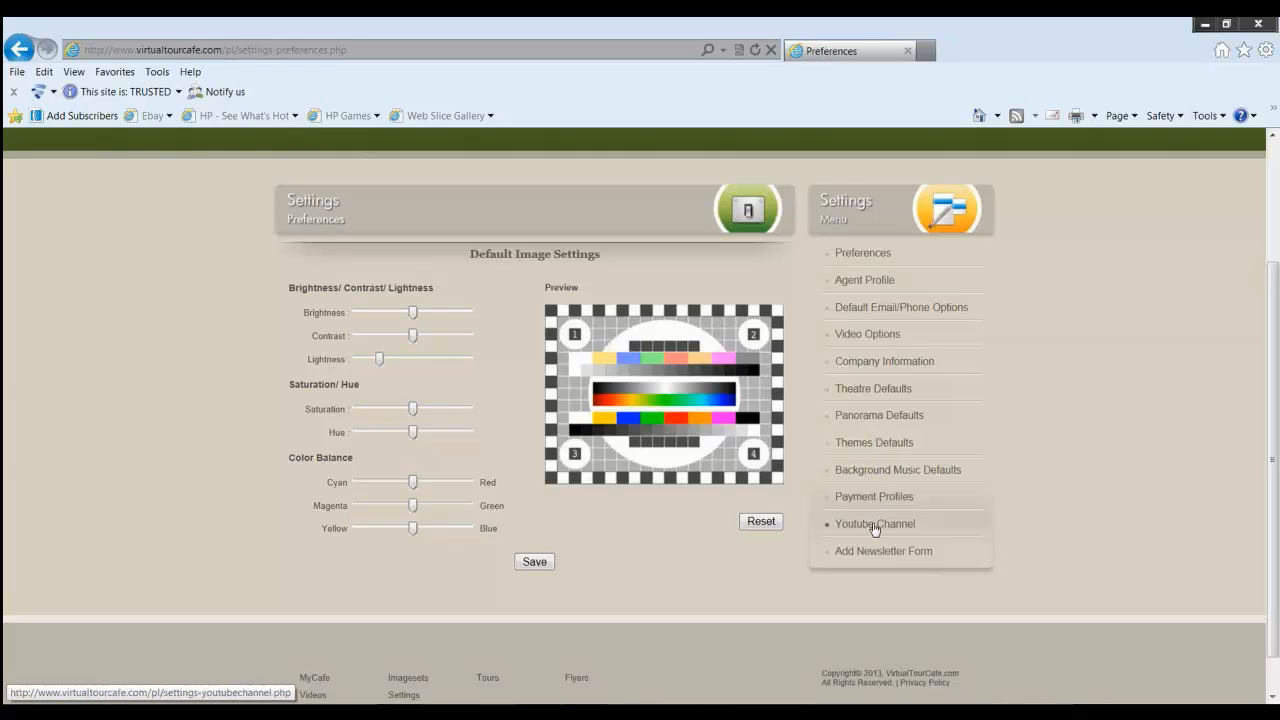
click(882, 446)
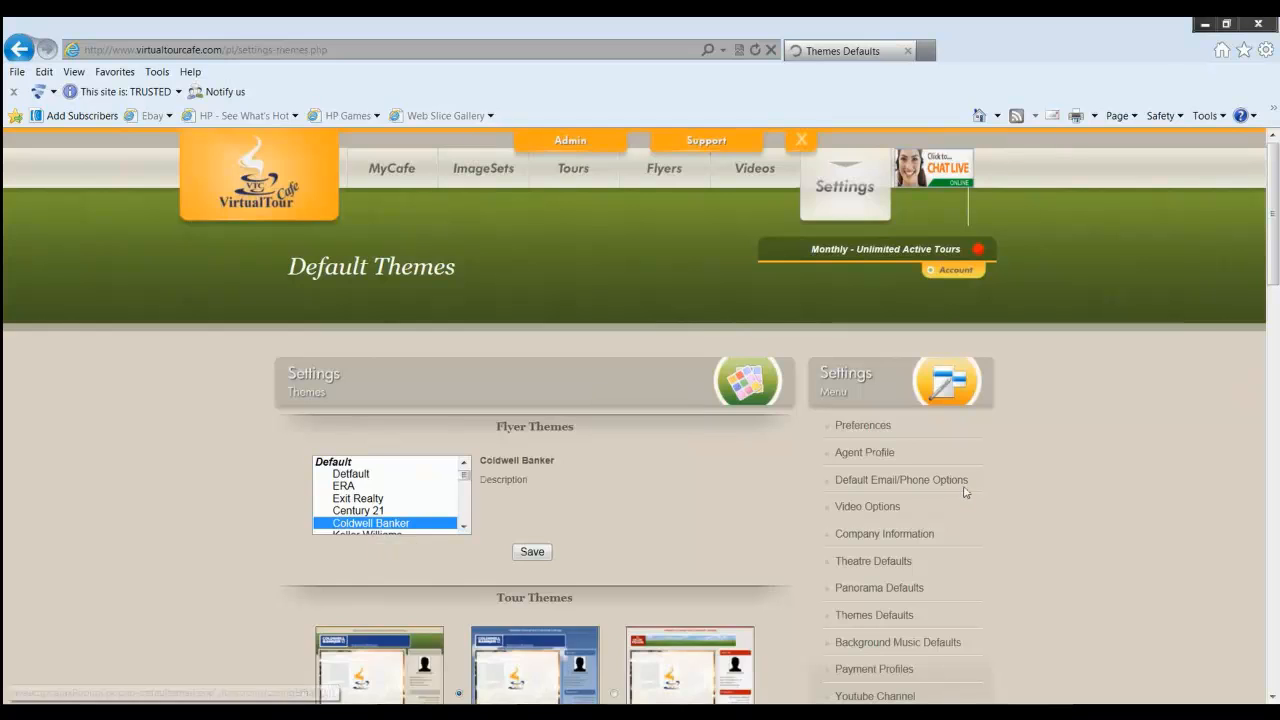
scroll(965, 492, down, 2)
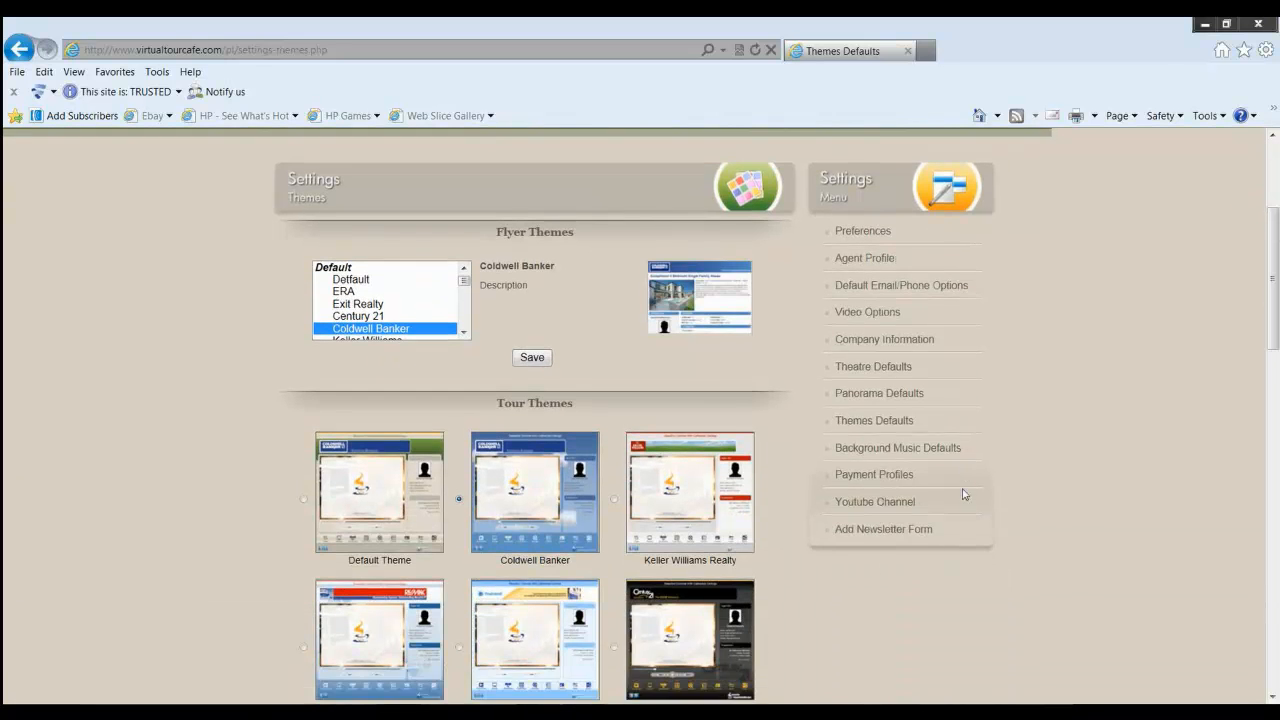
scroll(965, 494, down, 2)
scroll(963, 494, down, 2)
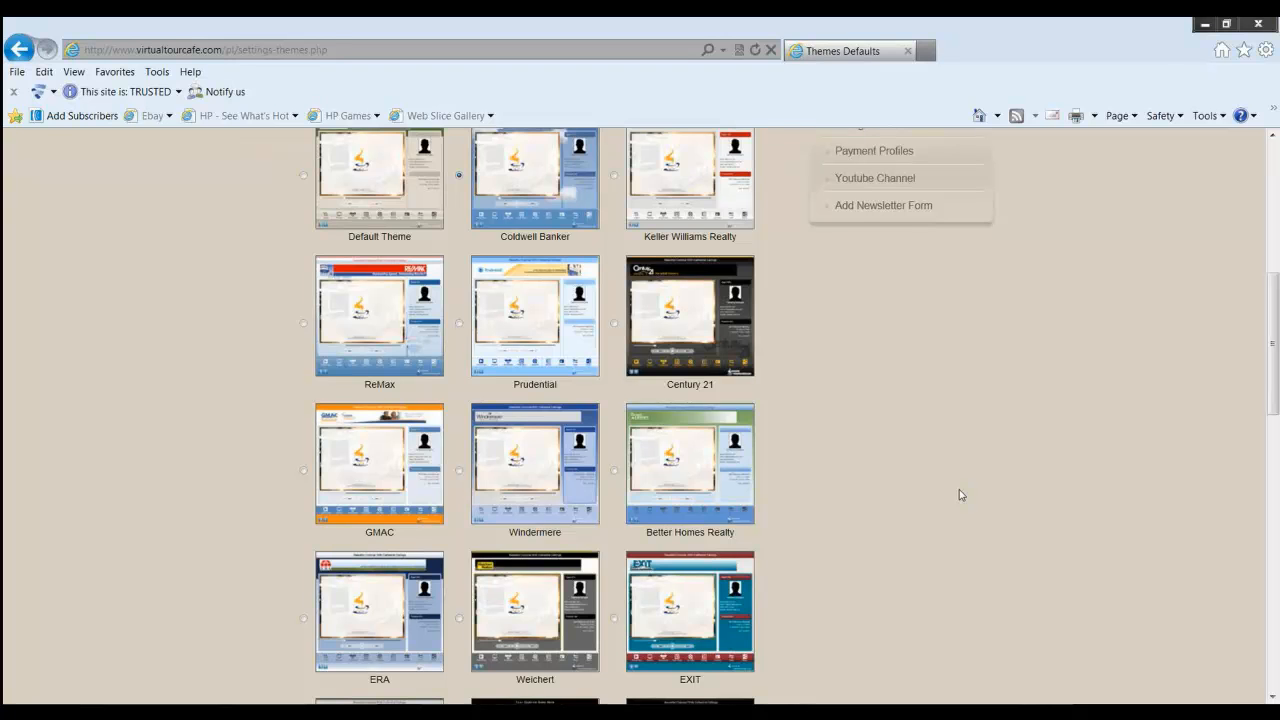
scroll(959, 490, up, 1)
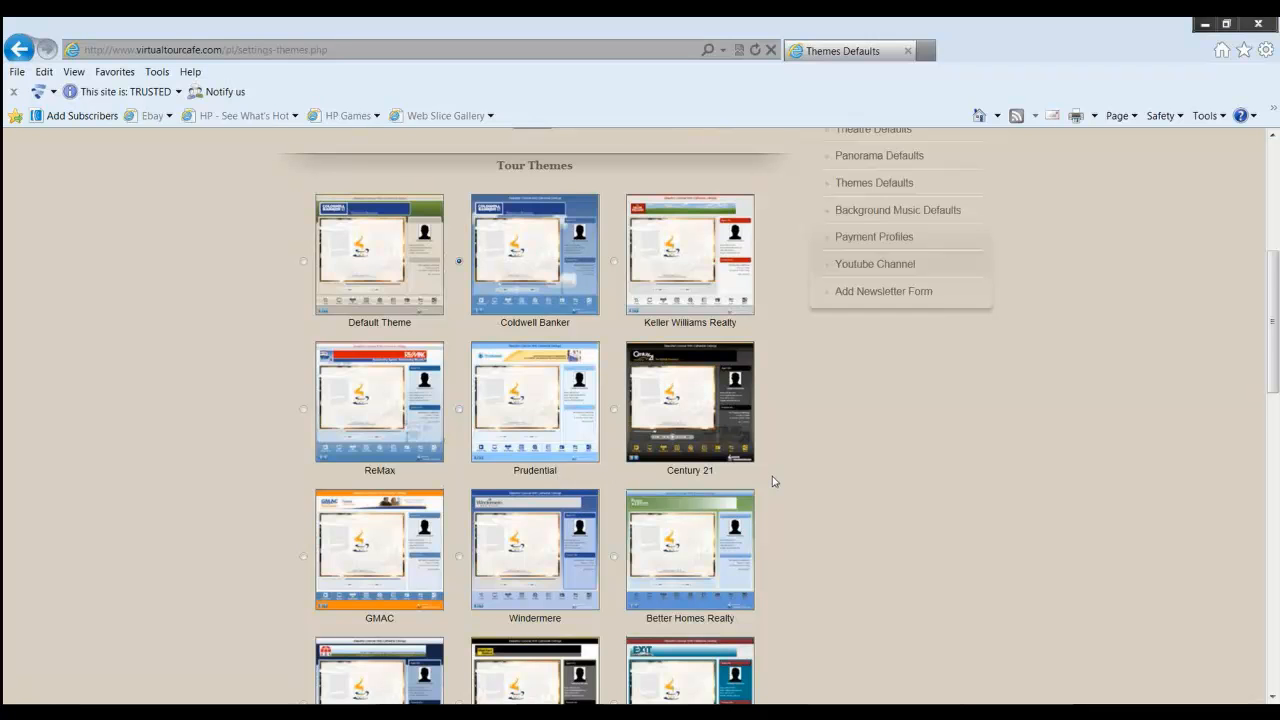
scroll(772, 476, down, 1)
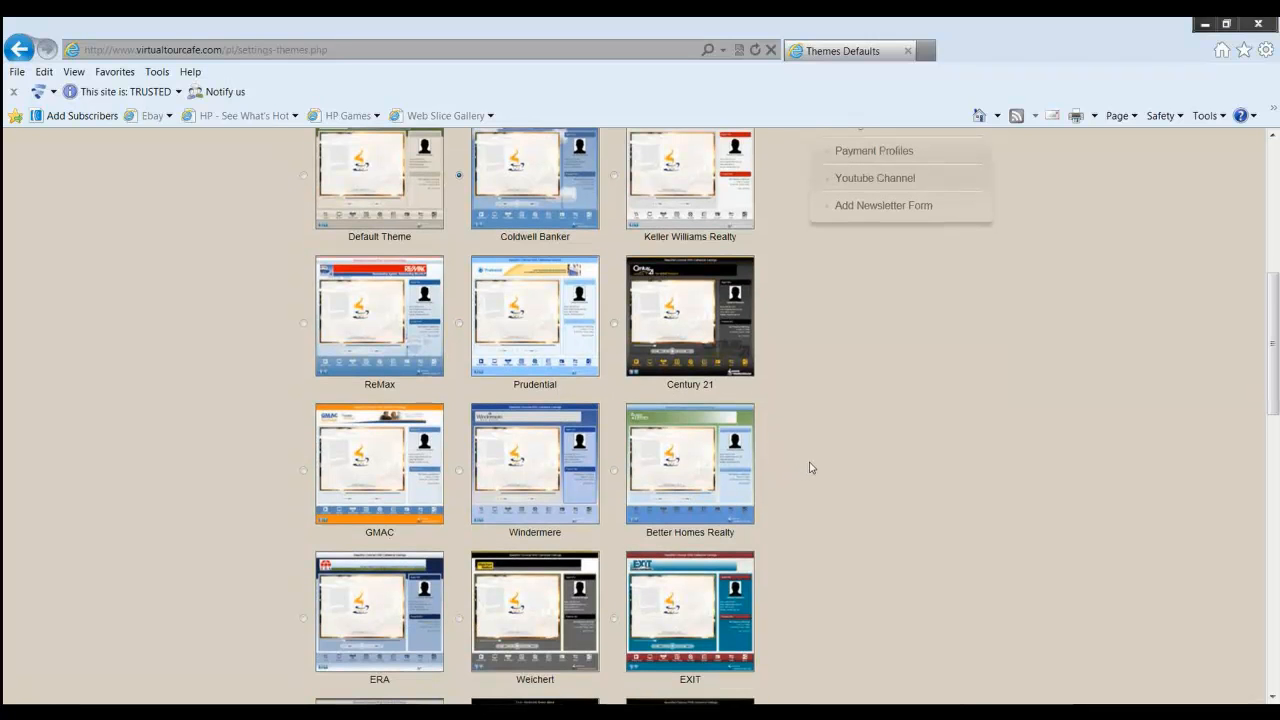
scroll(812, 467, up, 1)
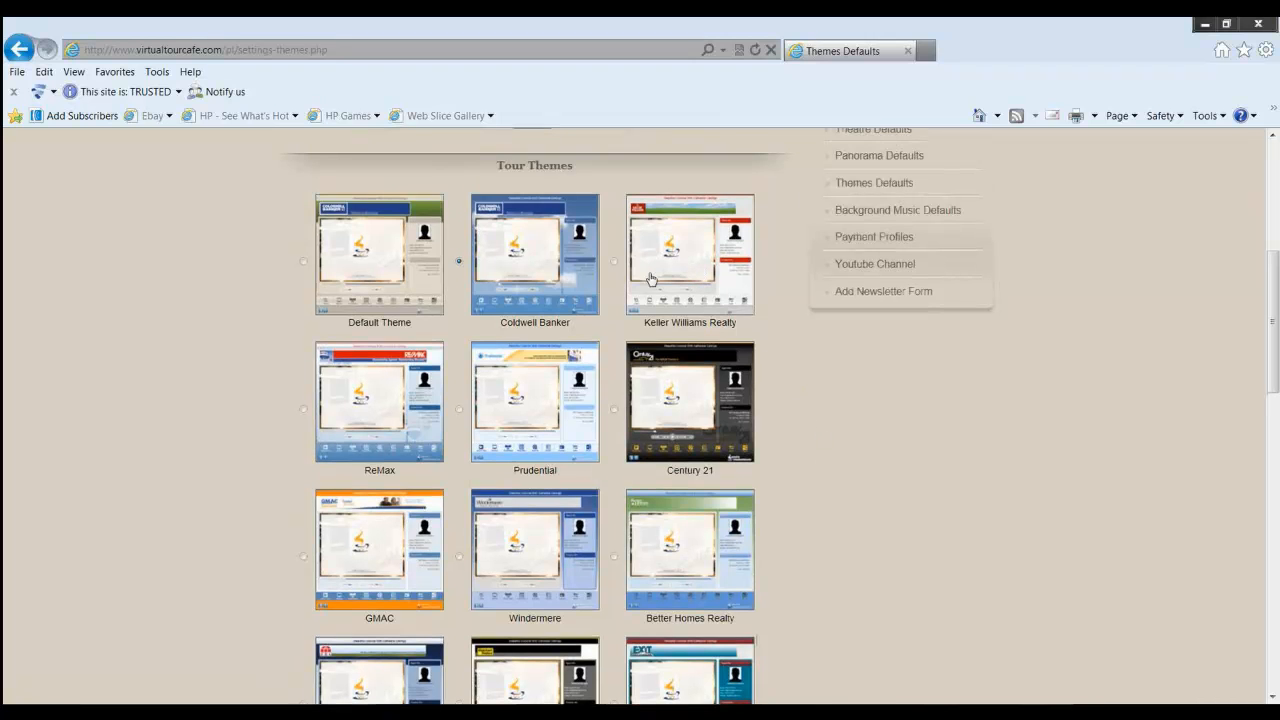
- Try the Keller Williams Realty and Windermere tour themes as the default
click(614, 262)
scroll(561, 427, down, 1)
scroll(561, 428, down, 1)
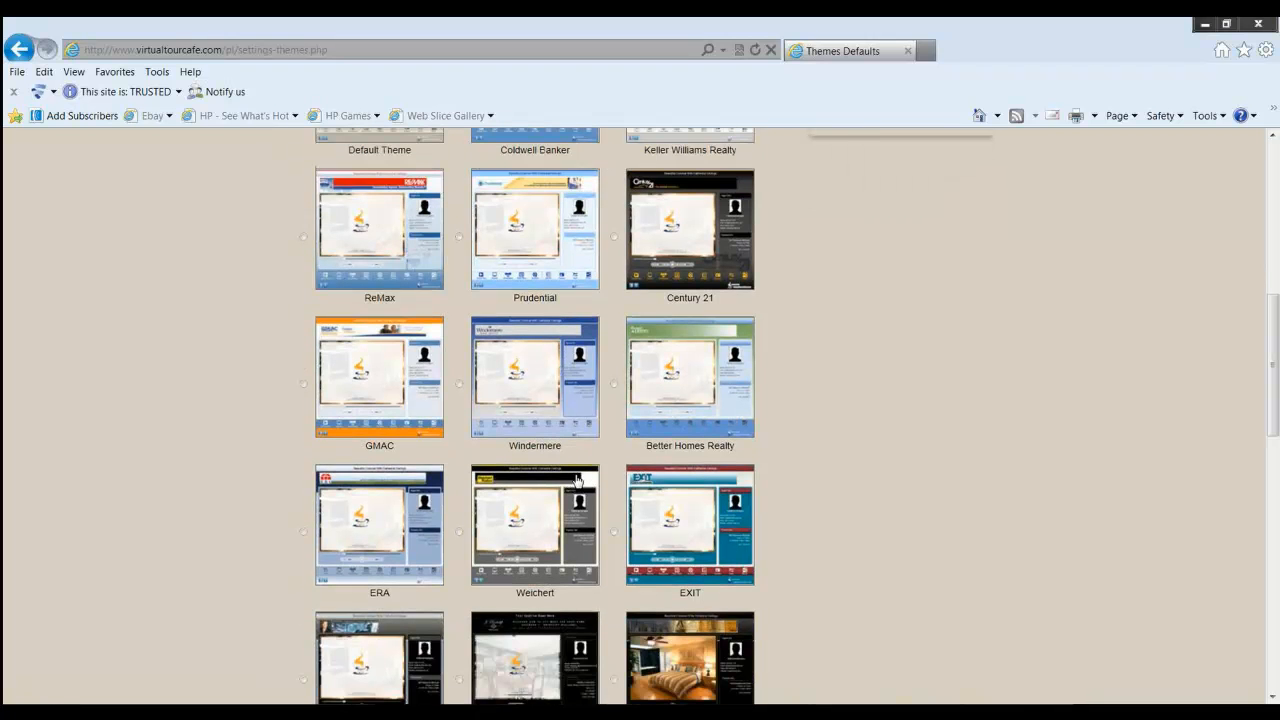
click(459, 383)
scroll(561, 400, down, 2)
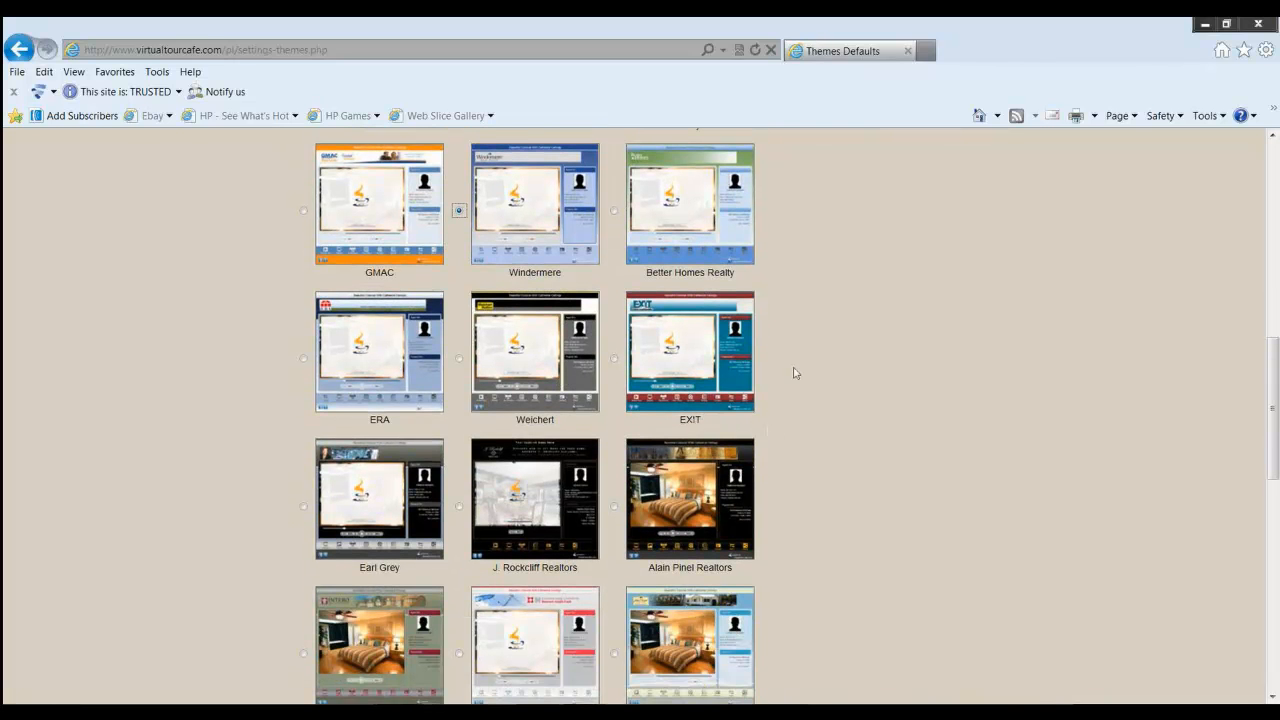
- Choose Alain Pinel Realtors as the default tour theme
scroll(790, 375, down, 2)
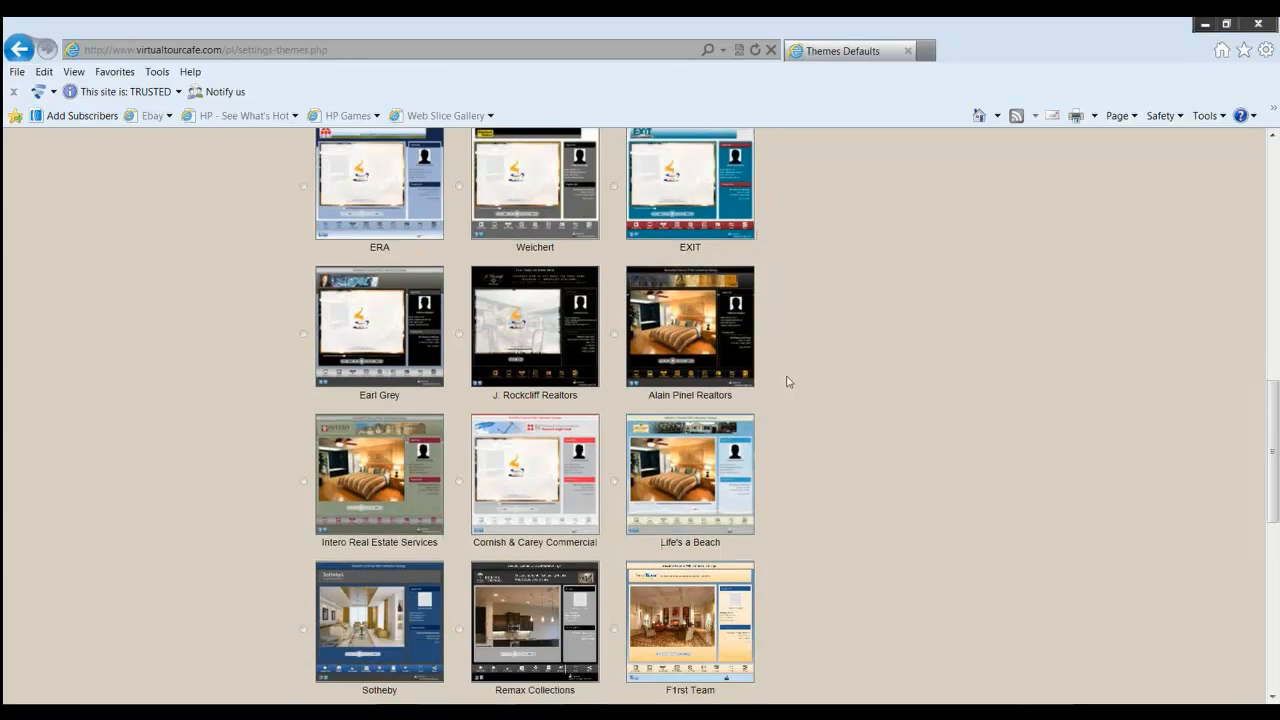
click(614, 334)
scroll(788, 370, up, 1)
scroll(788, 372, up, 7)
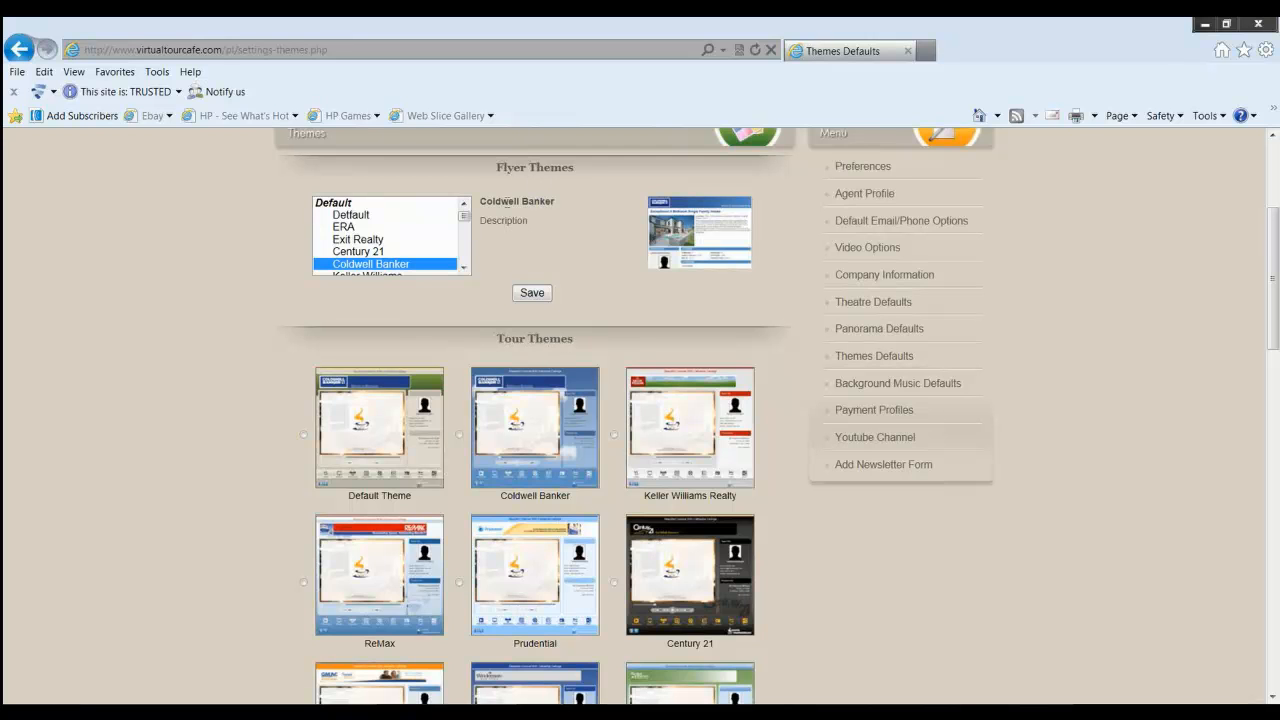
- Set the default flyer theme to Alain Pinel Realtors and save it
click(463, 268)
click(463, 268)
click(463, 268)
click(463, 268)
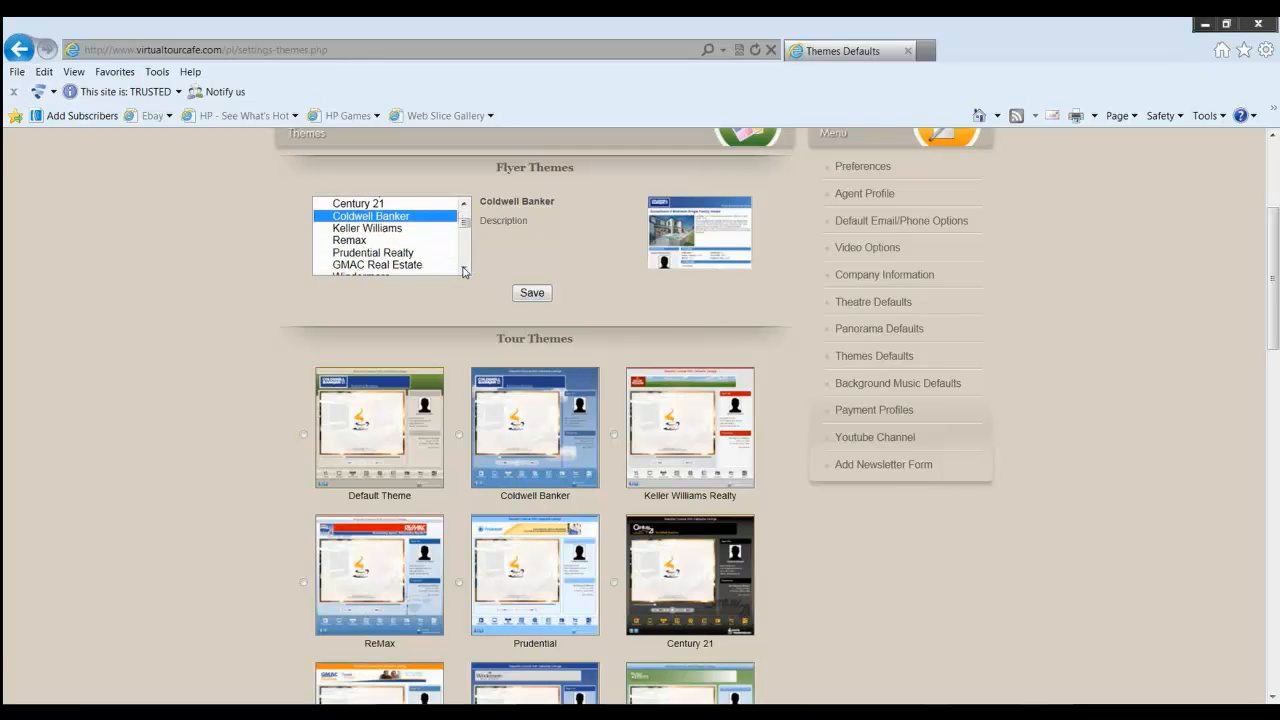
click(463, 270)
click(463, 270)
click(463, 270)
click(463, 270)
click(463, 270)
click(463, 270)
click(463, 270)
click(463, 270)
click(400, 241)
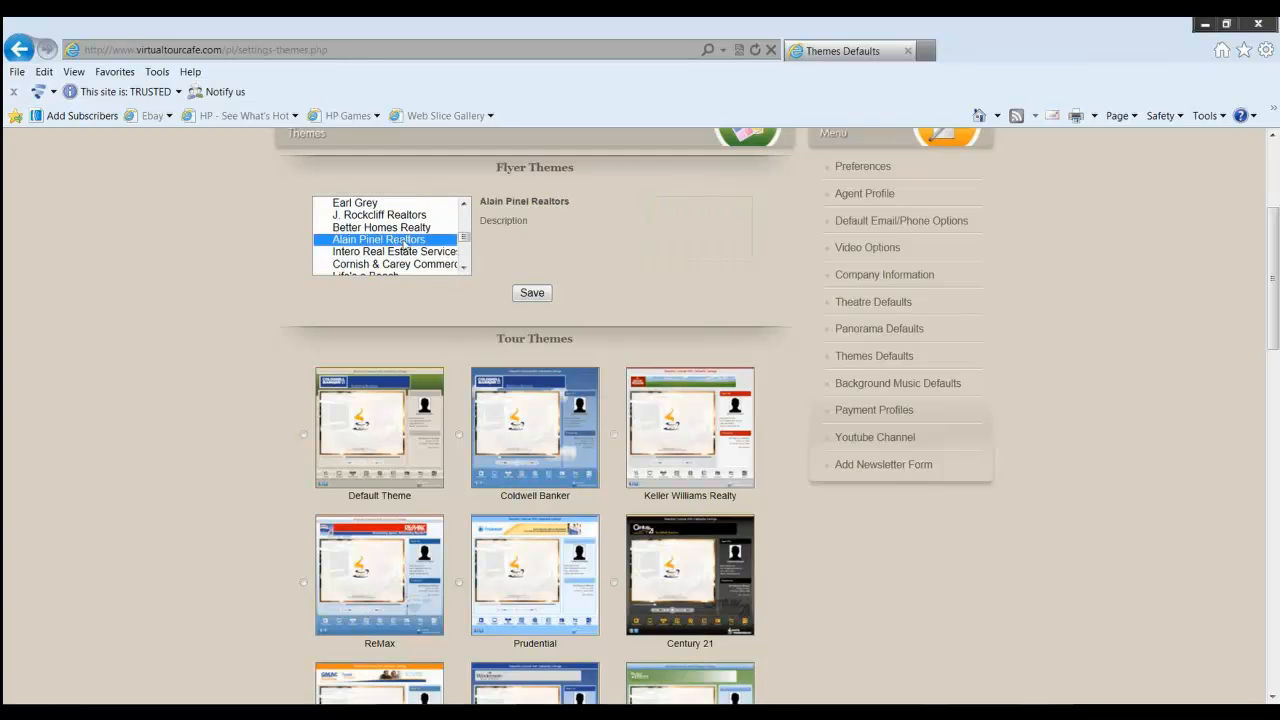
click(530, 294)
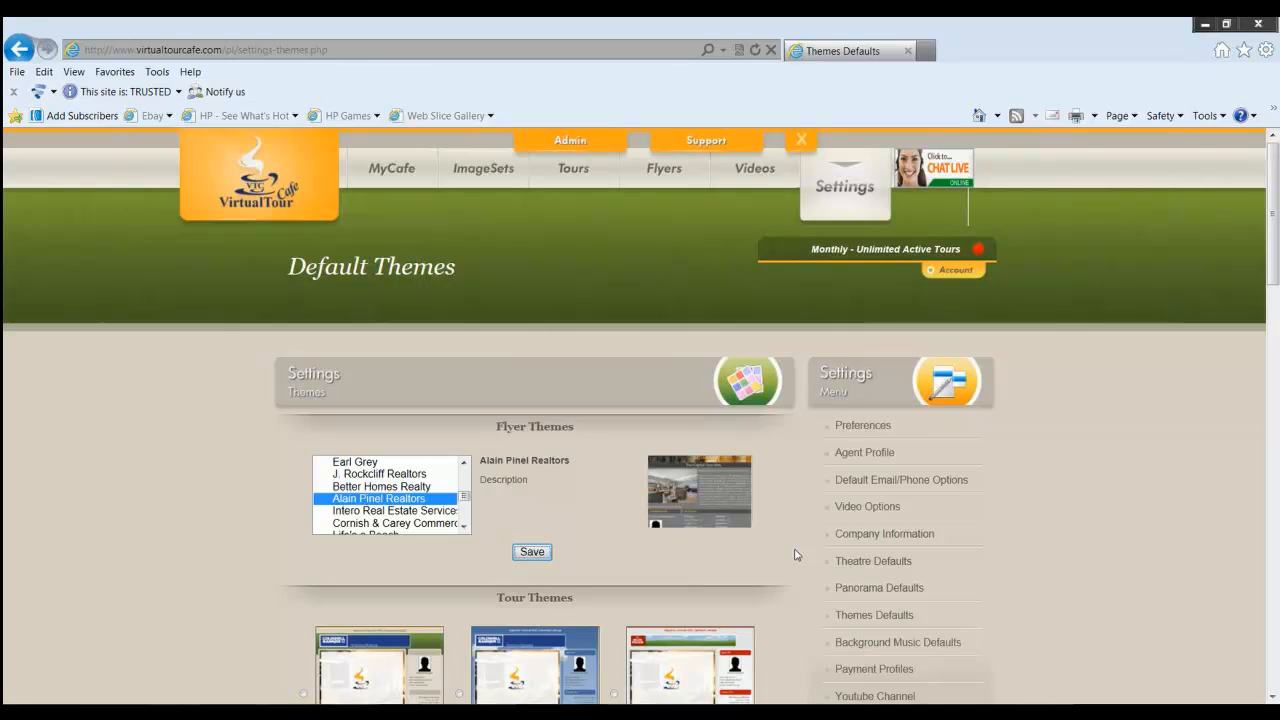
- In the background music defaults, preview Across_the_Waters_full_mix, then choose Above_and_Beyond_full_mix as the default track and save
scroll(796, 554, down, 1)
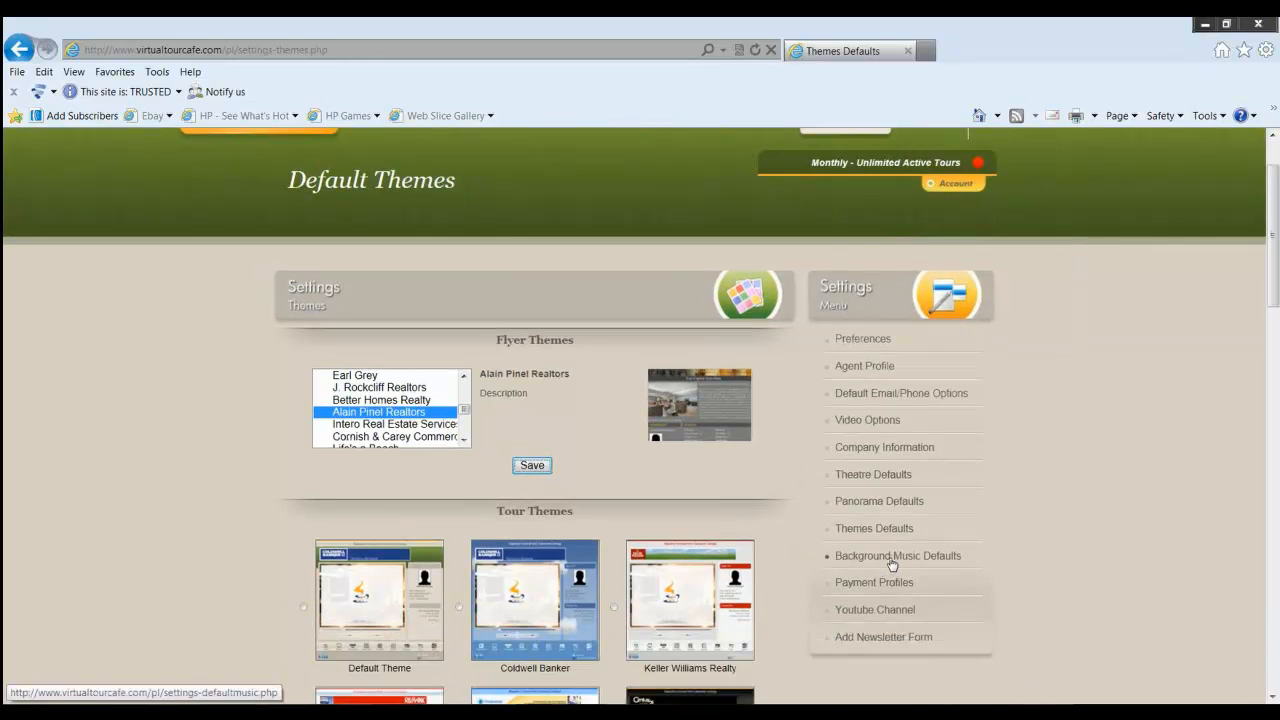
click(890, 560)
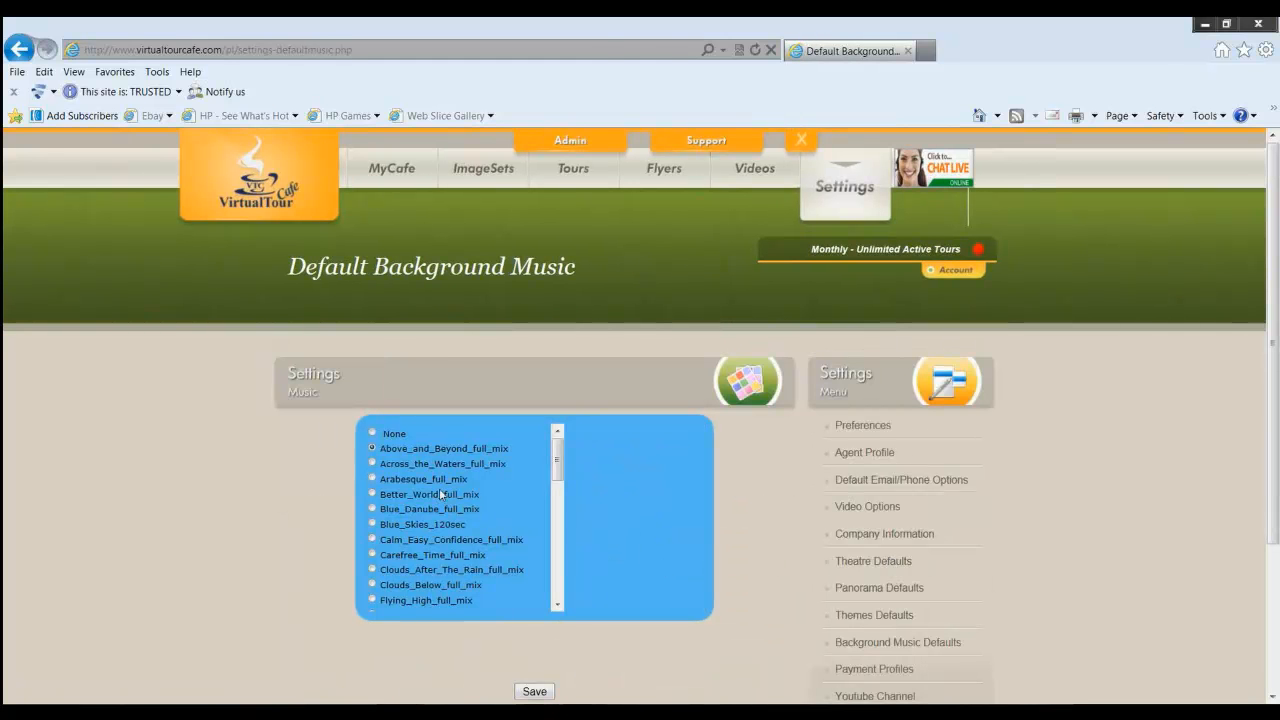
click(373, 465)
drag(557, 468, 564, 437)
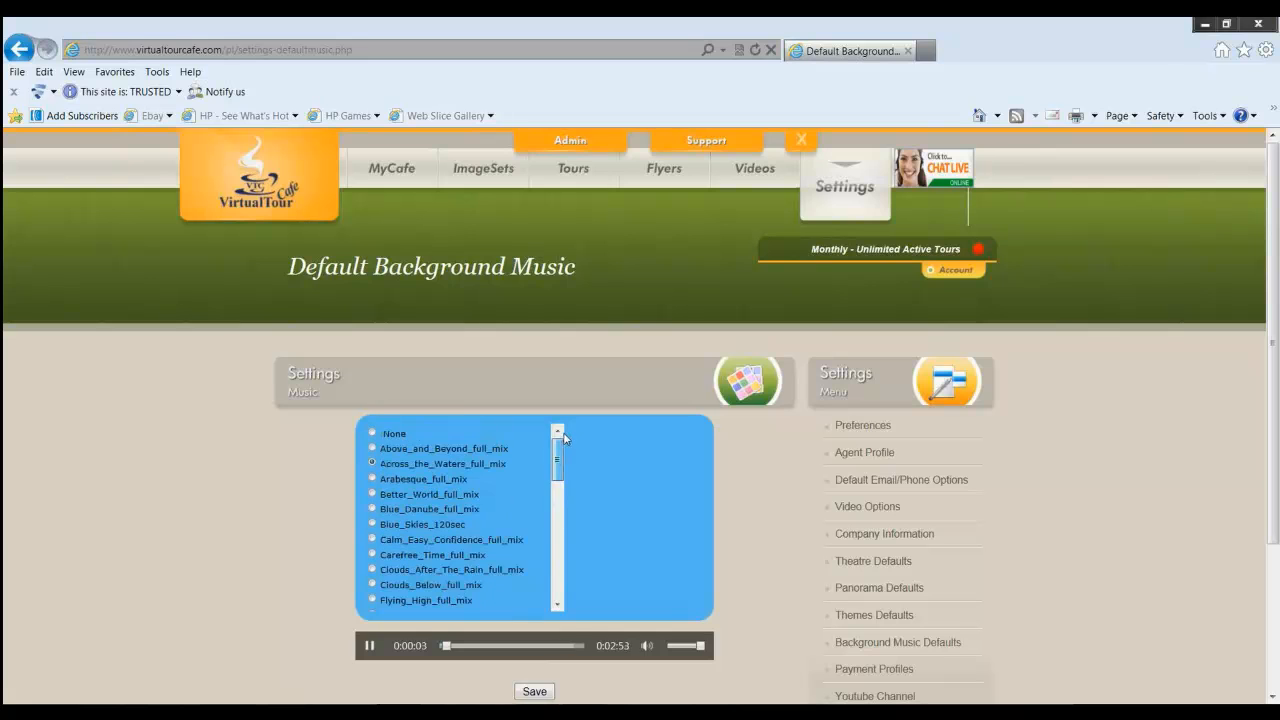
click(372, 448)
scroll(669, 509, down, 2)
click(523, 488)
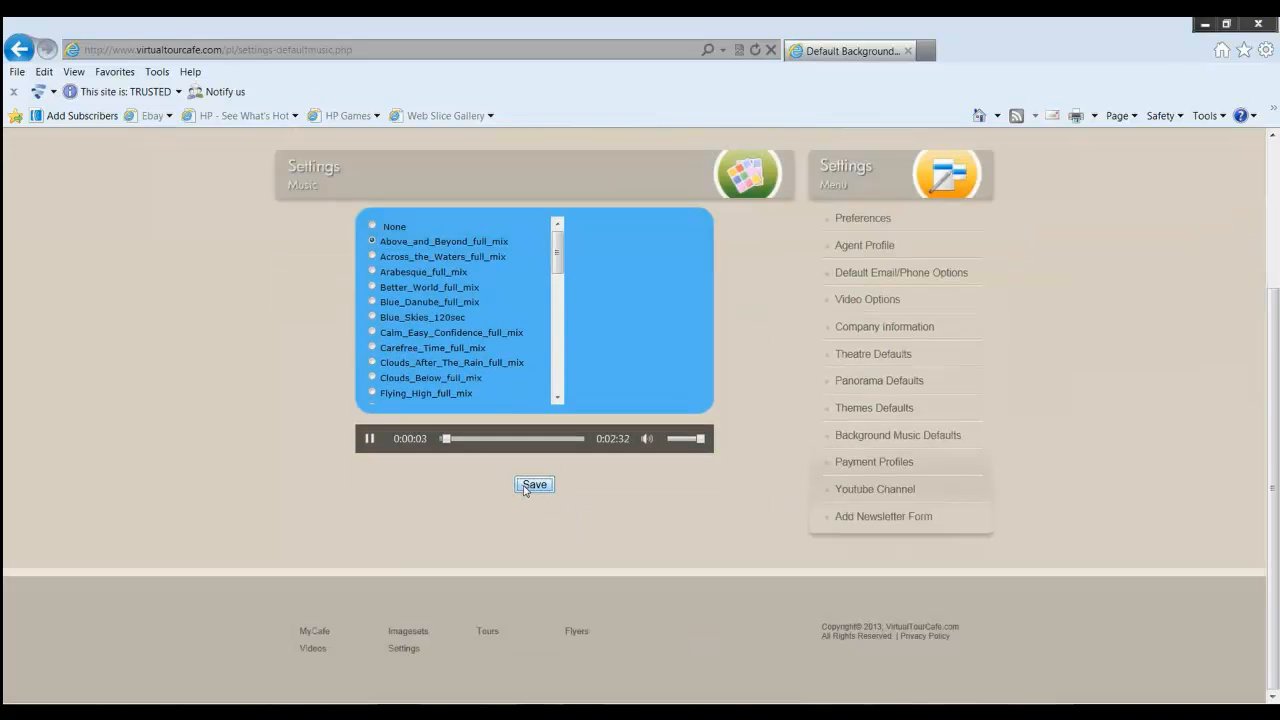
- Create an ImageSet from the MyCafe dashboard by importing MLS data and images, entering MLS ID 674721
scroll(749, 443, up, 2)
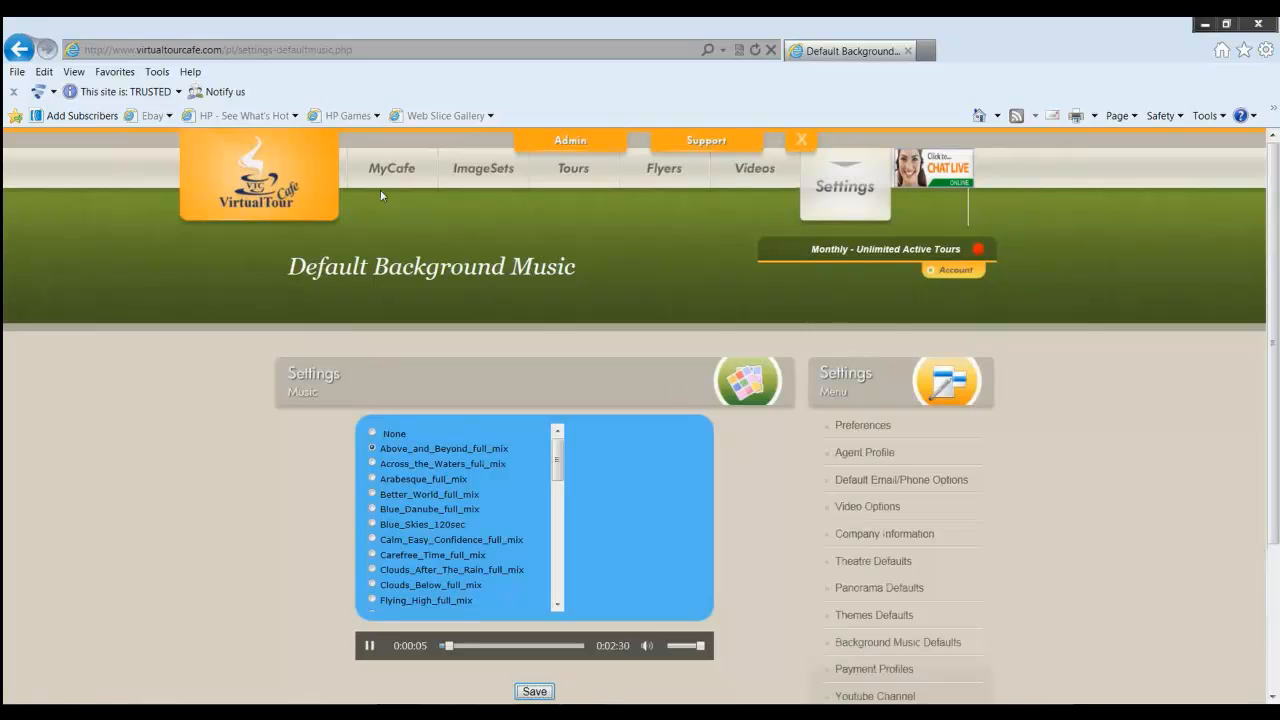
click(333, 169)
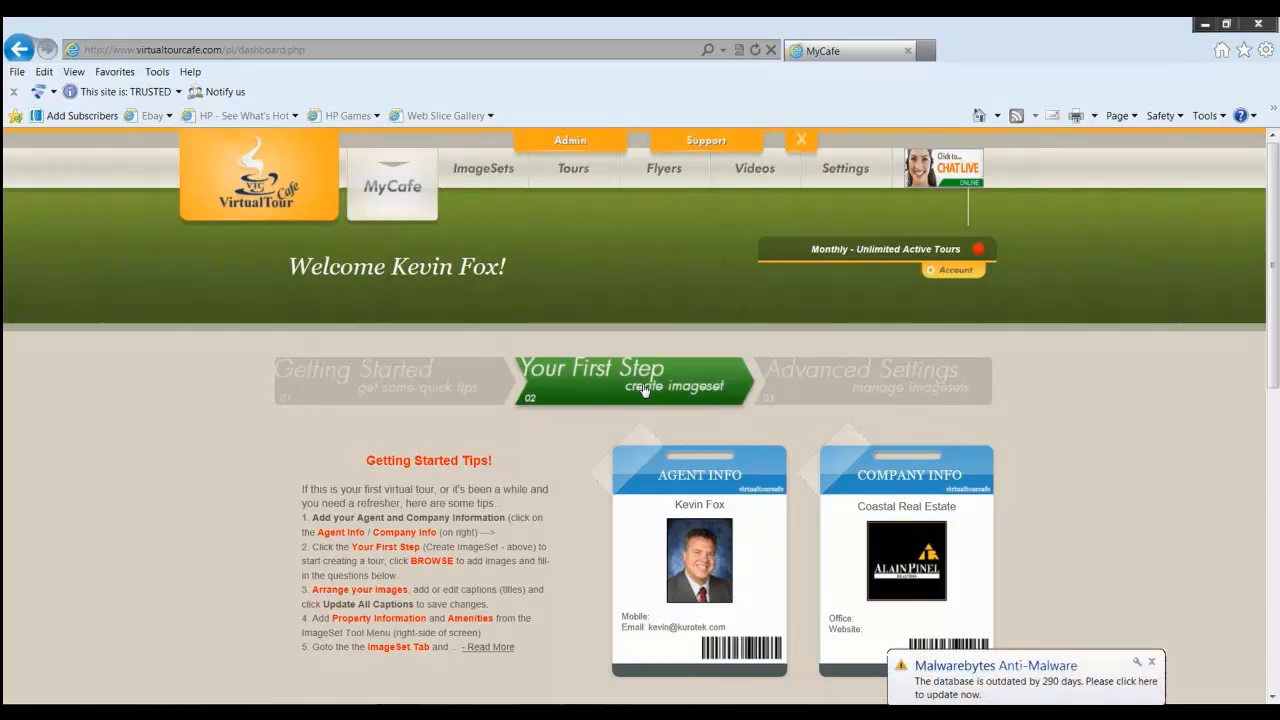
click(644, 390)
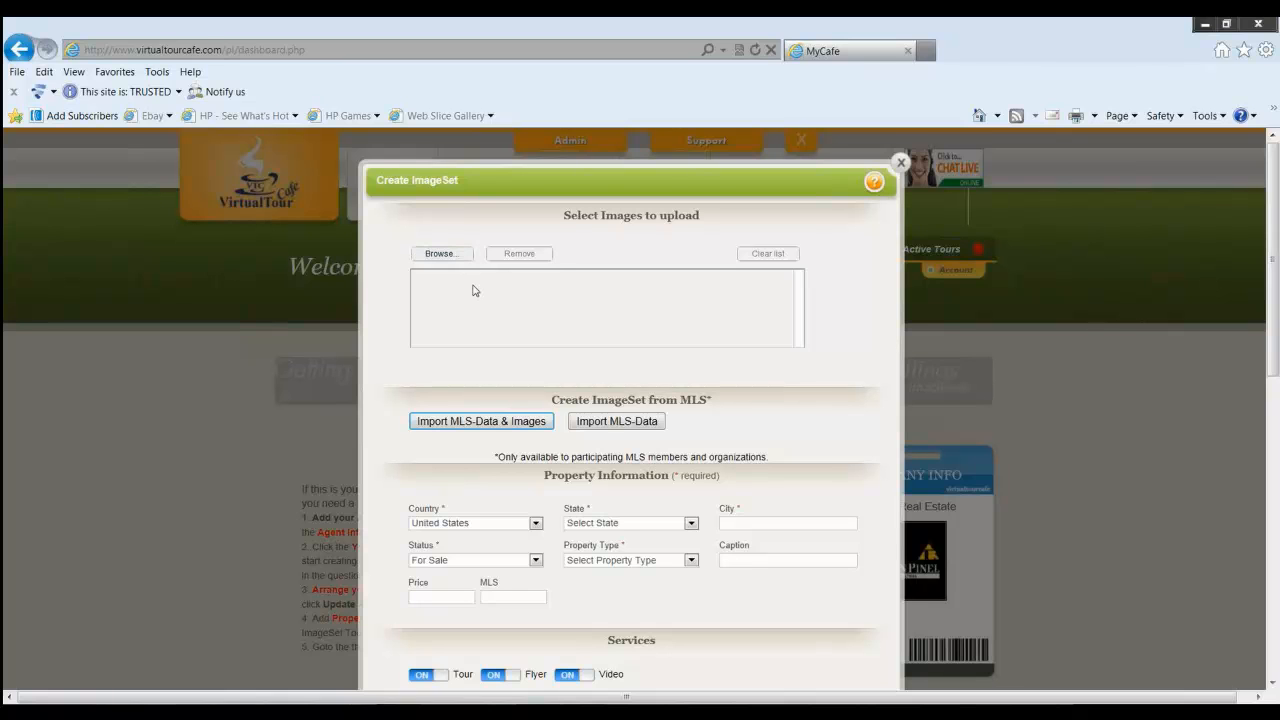
click(495, 423)
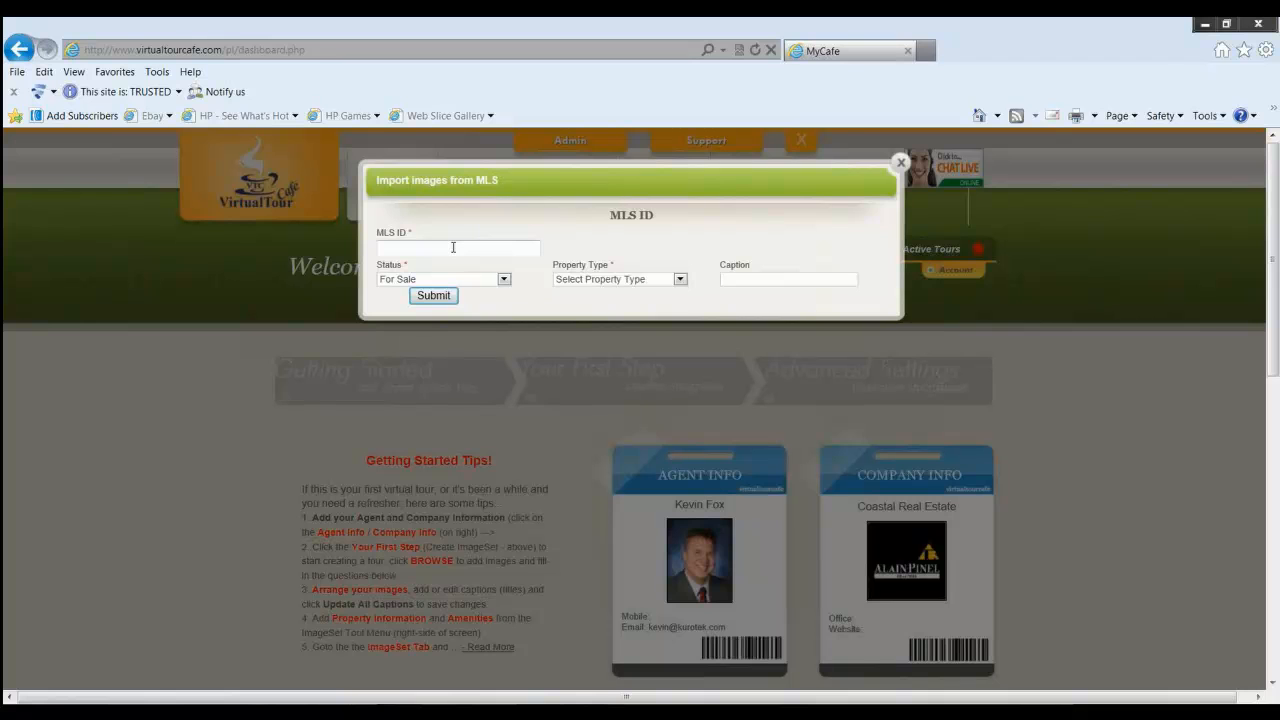
text(674721)
key(Tab)
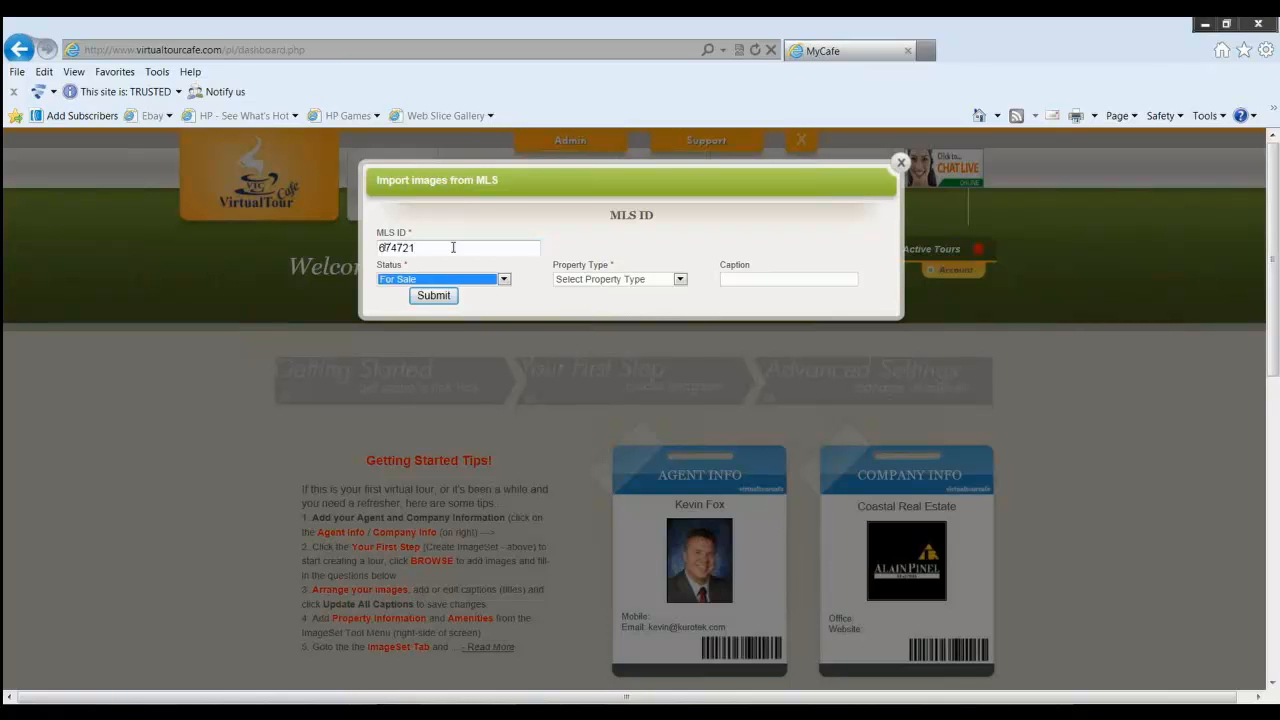
- Set the listing's status to For Sale and its property type to Single Family Home
click(504, 280)
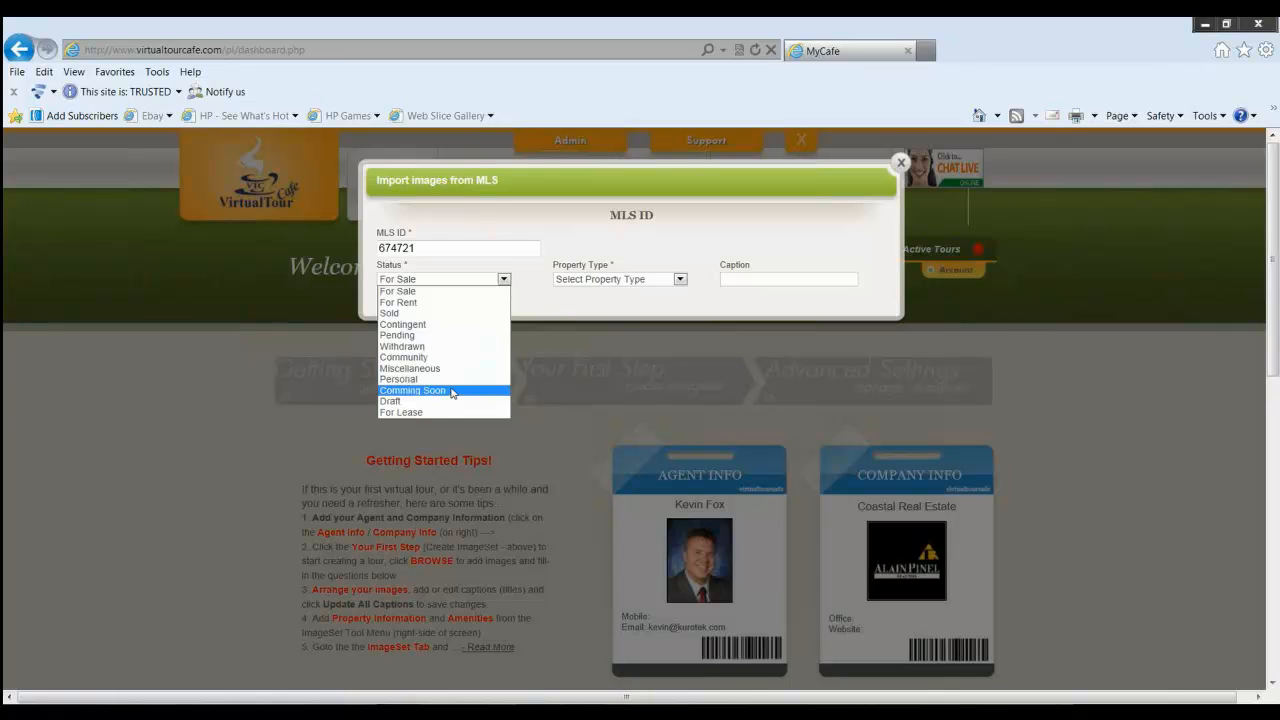
key(Up)
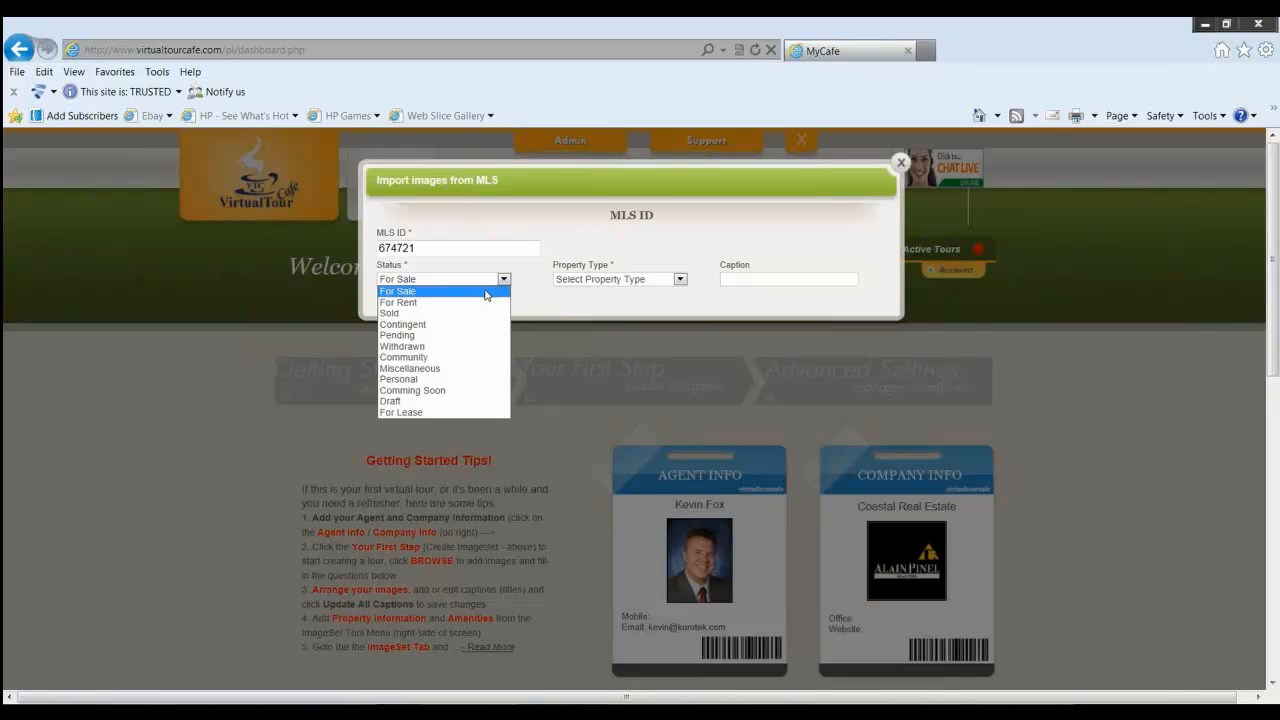
click(485, 293)
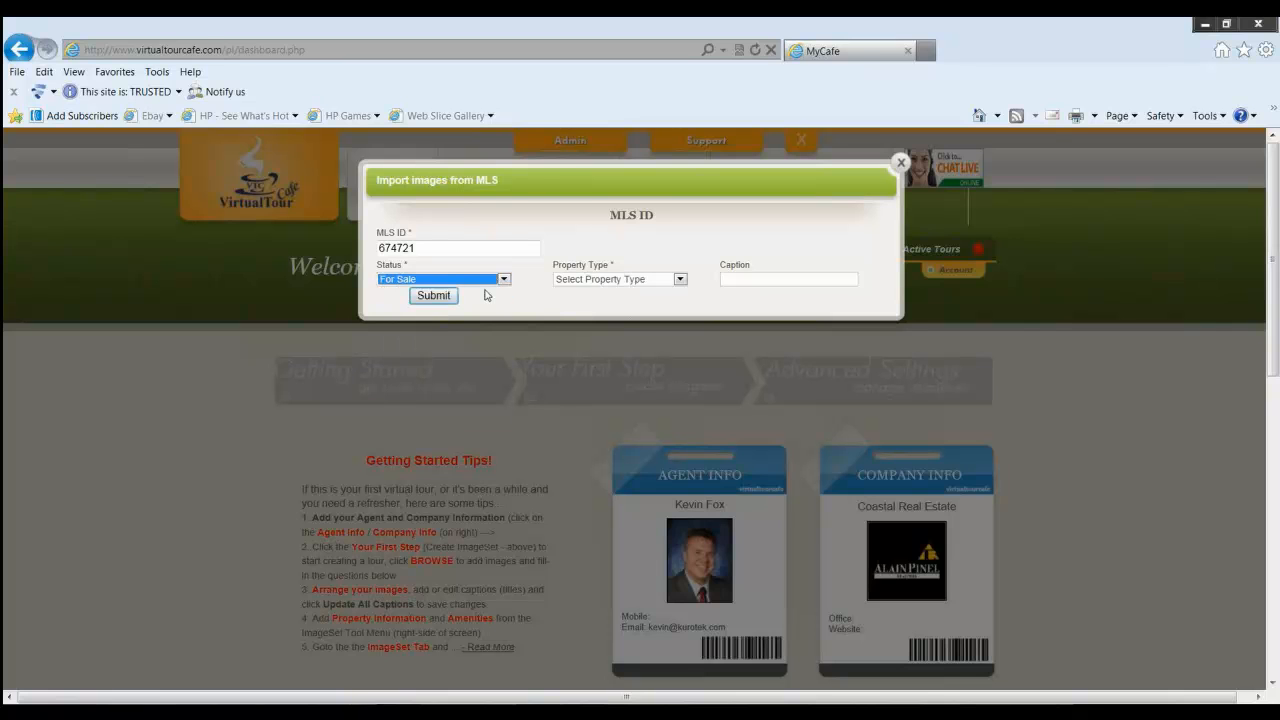
click(680, 281)
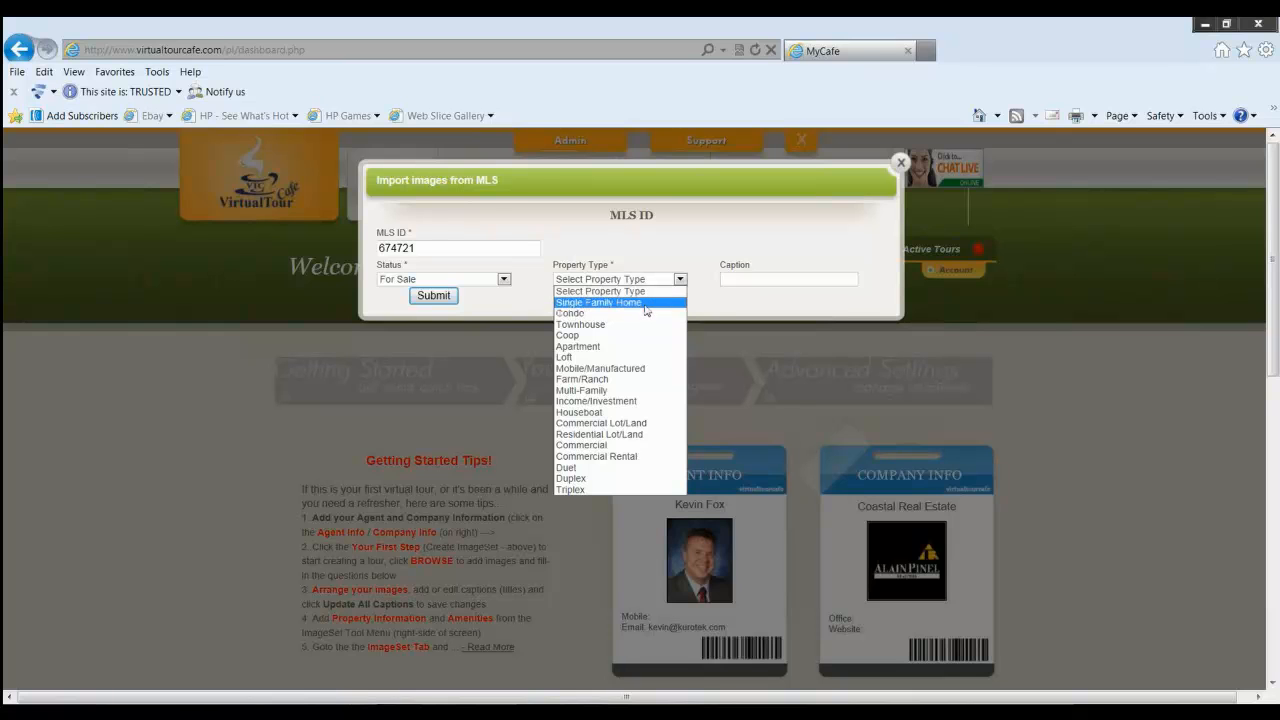
click(646, 302)
- Caption the listing "Beautiful Home in Merritt County" and submit the MLS import
click(745, 280)
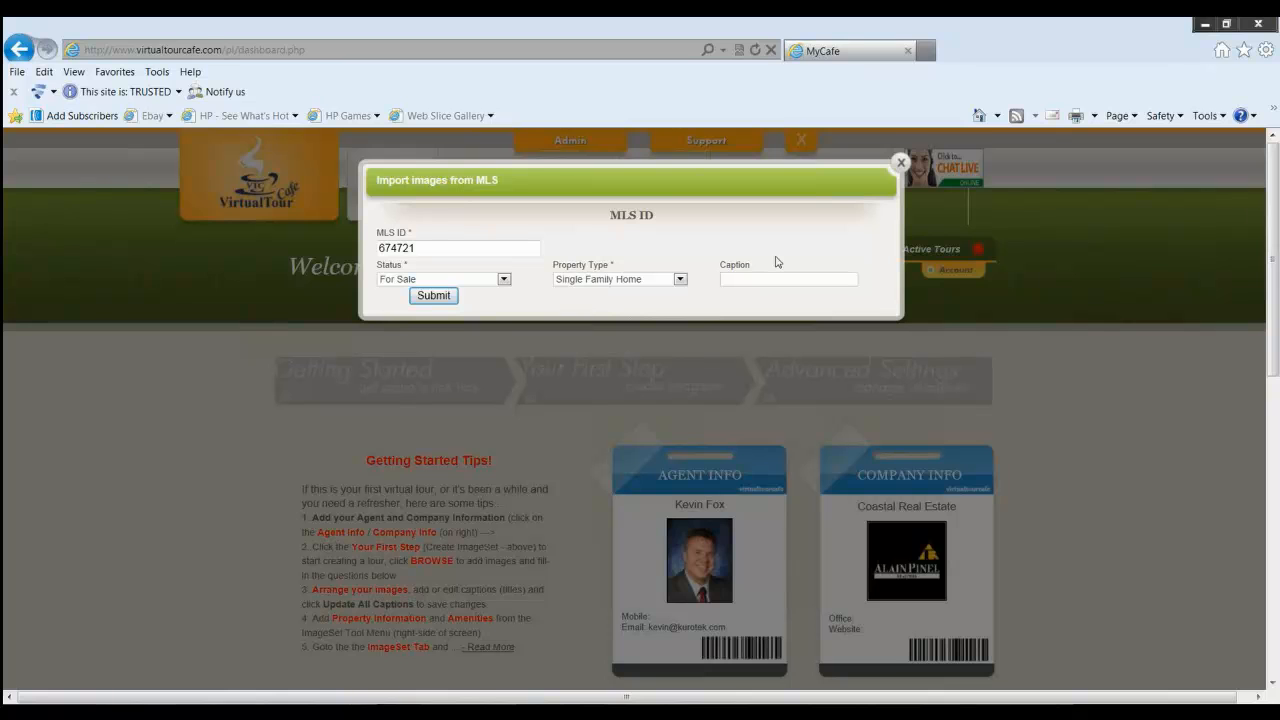
text(Beautiful Home in Merritt County)
click(434, 296)
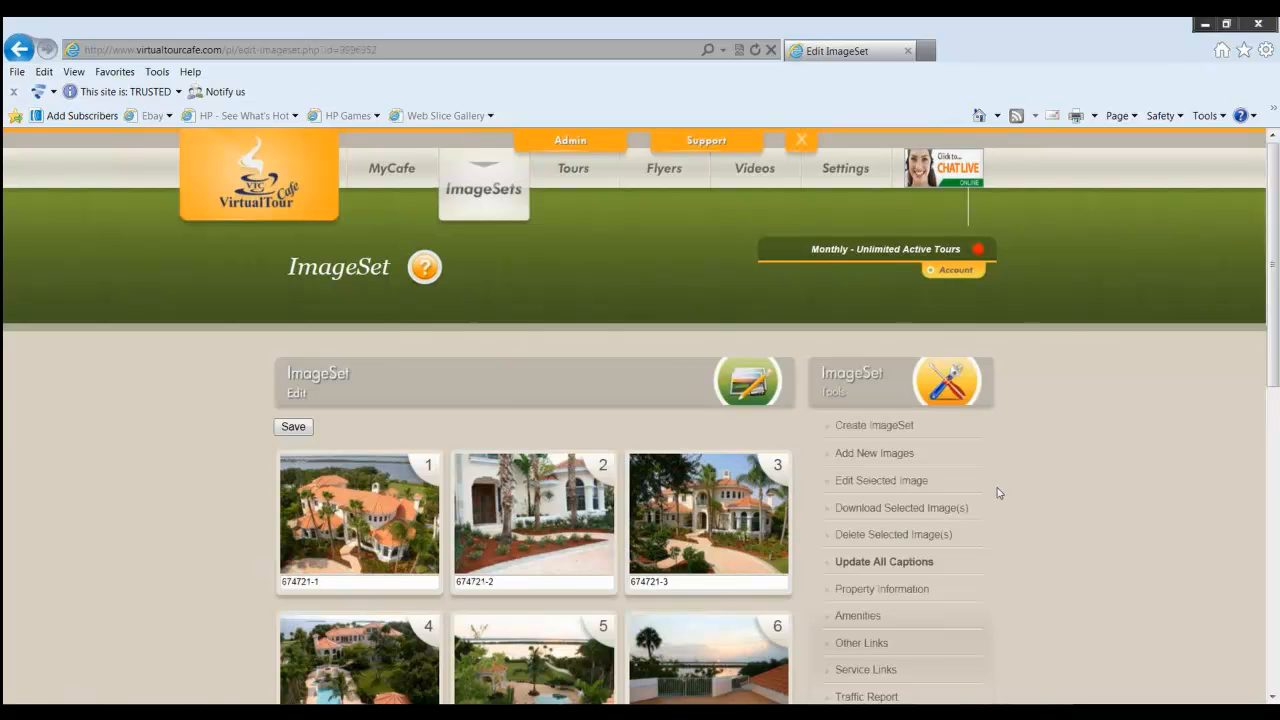
- Review the new ImageSet's imported photos, tools, services and property information
scroll(982, 500, down, 3)
scroll(982, 500, down, 3)
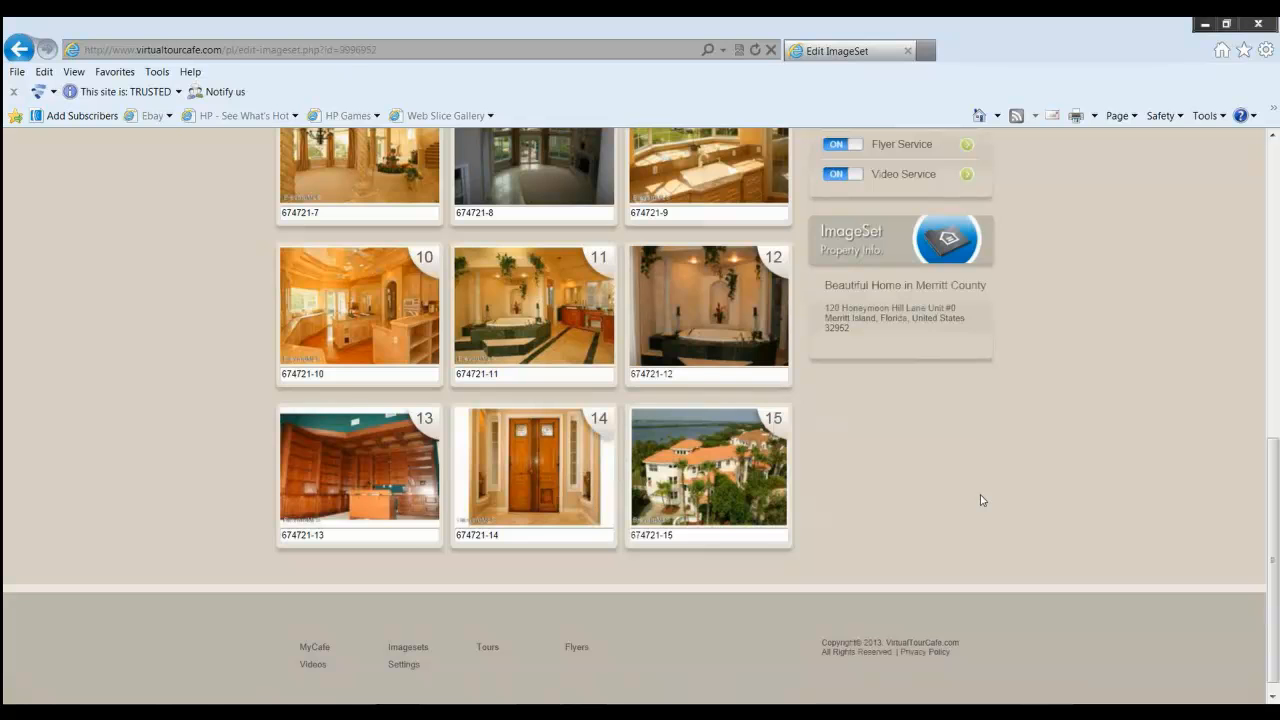
scroll(982, 500, up, 4)
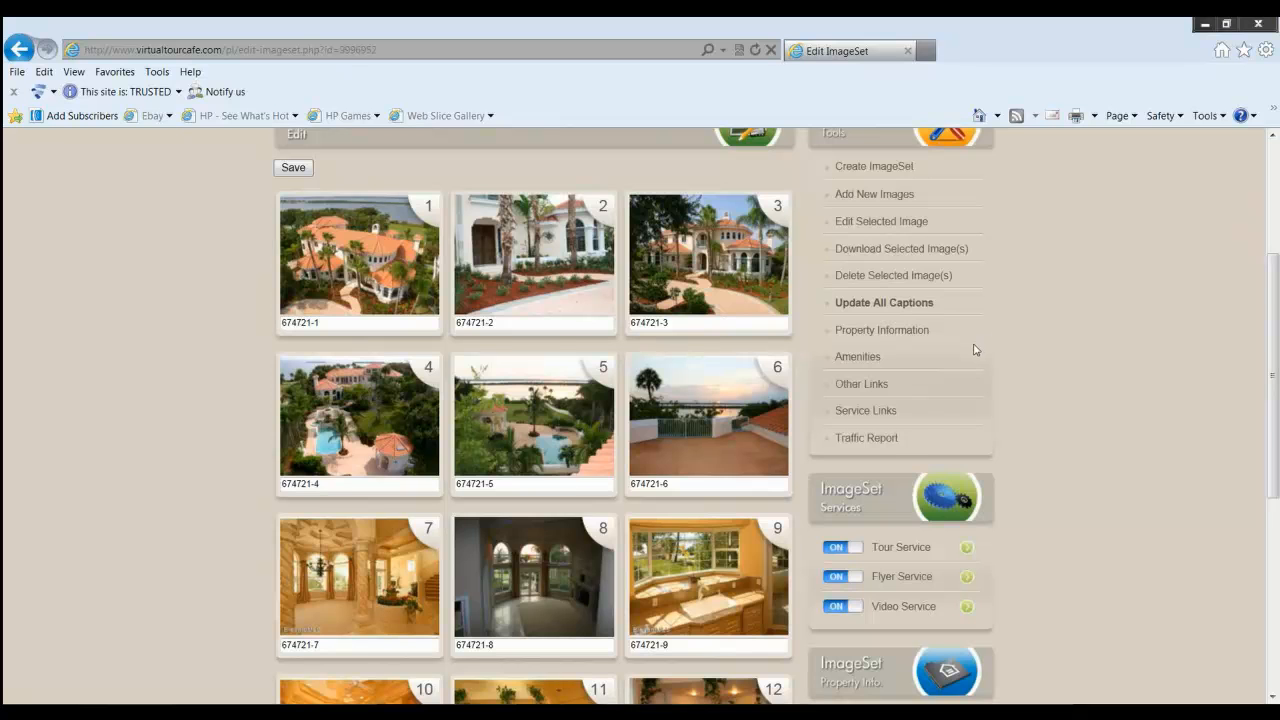
scroll(975, 350, up, 2)
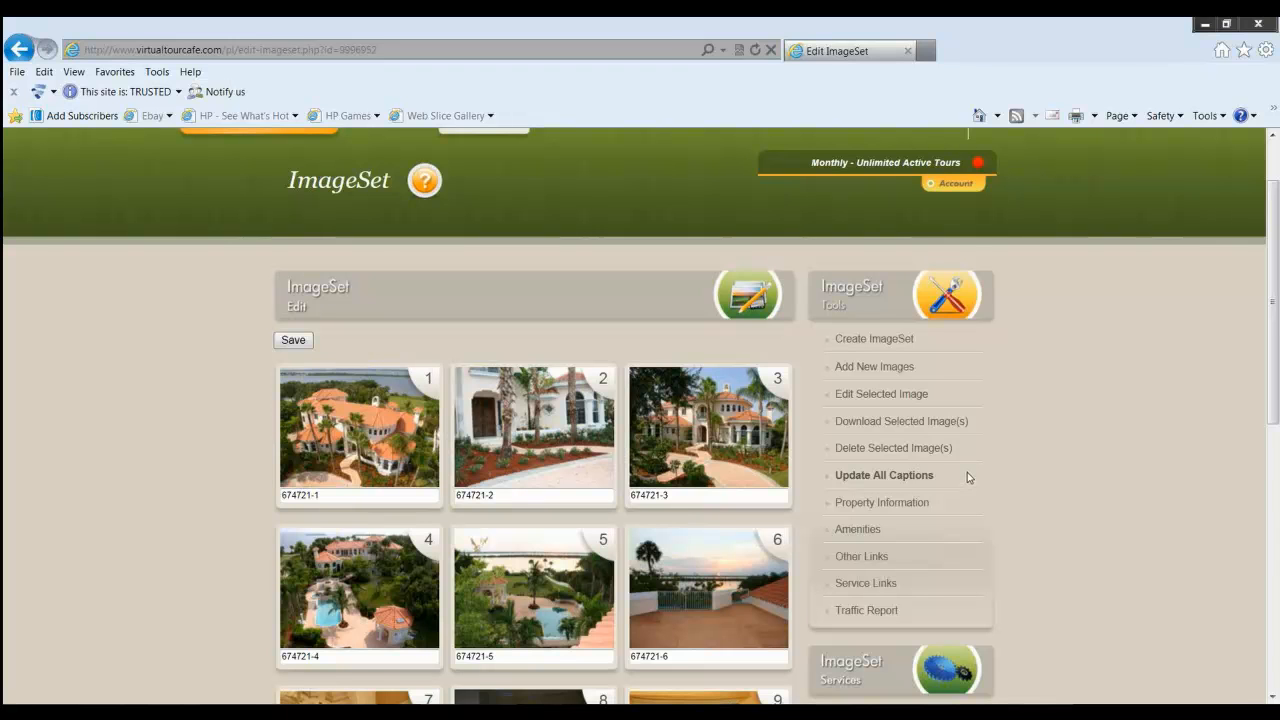
scroll(967, 477, down, 1)
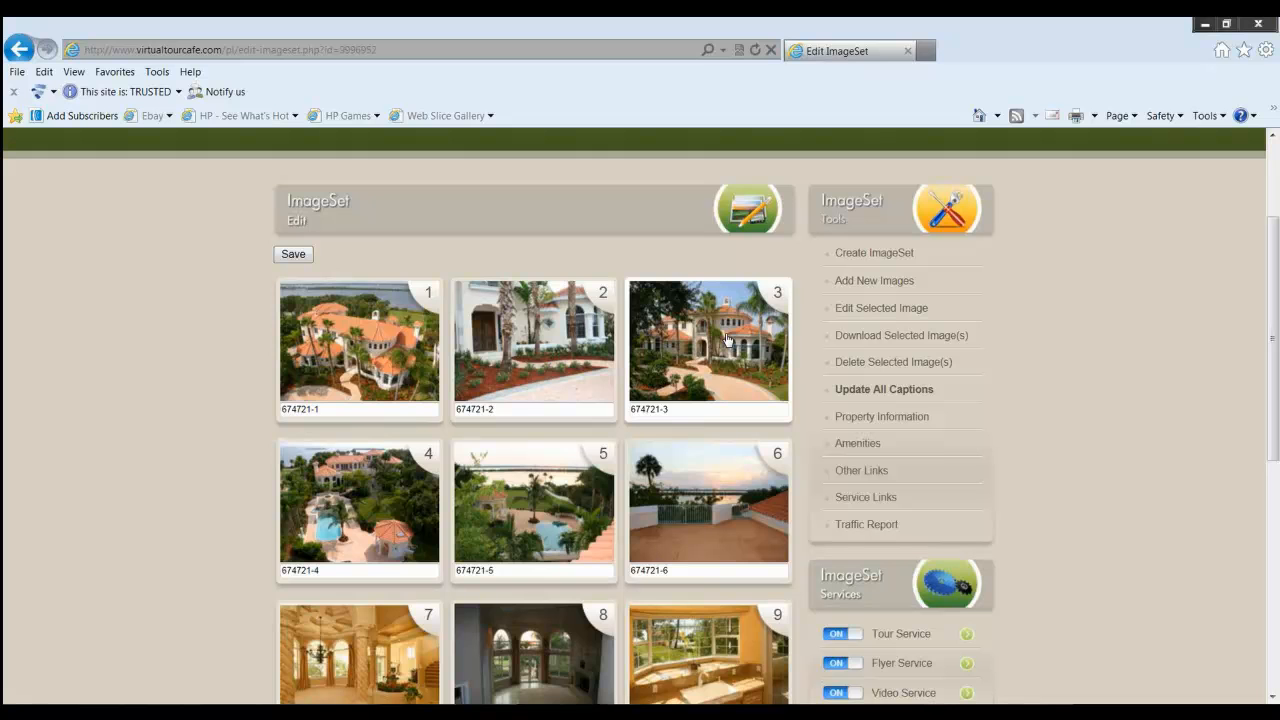
- Reorder the photos by moving 674721-3 to second place, 674721-6 to fourth, and the aerial pool photo 674721-4 to second
drag(727, 340, 565, 343)
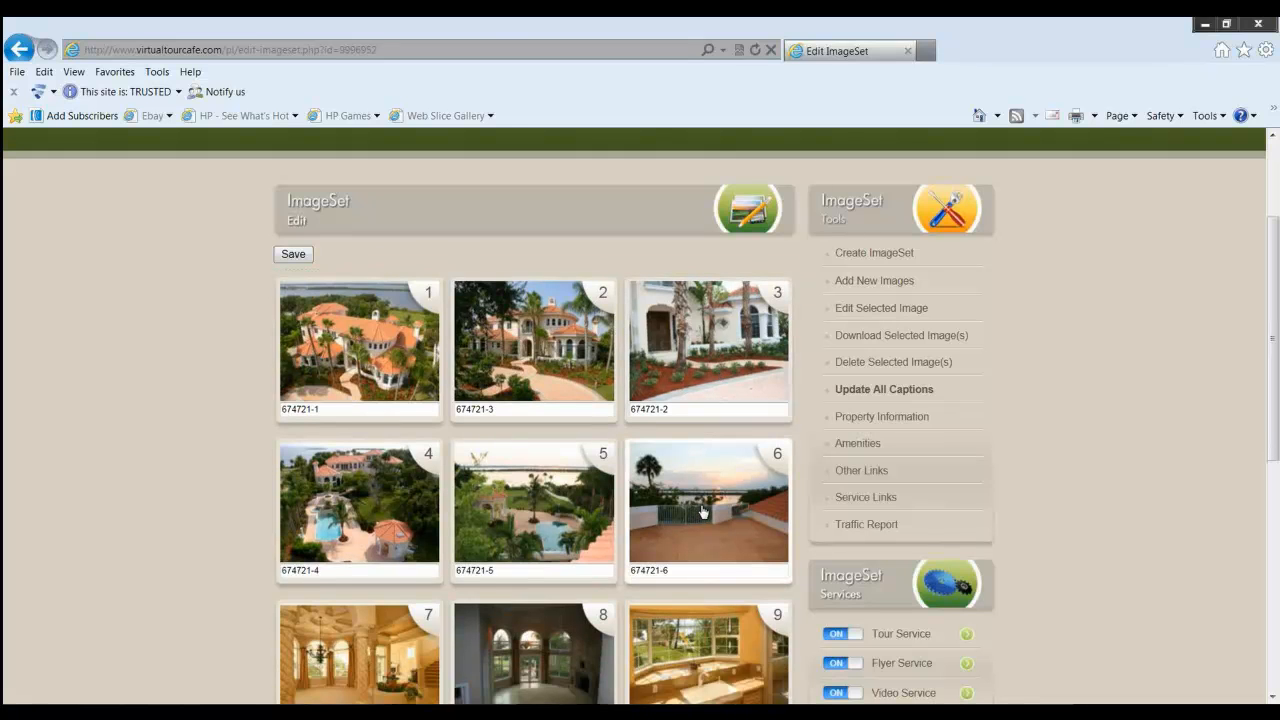
drag(702, 511, 330, 495)
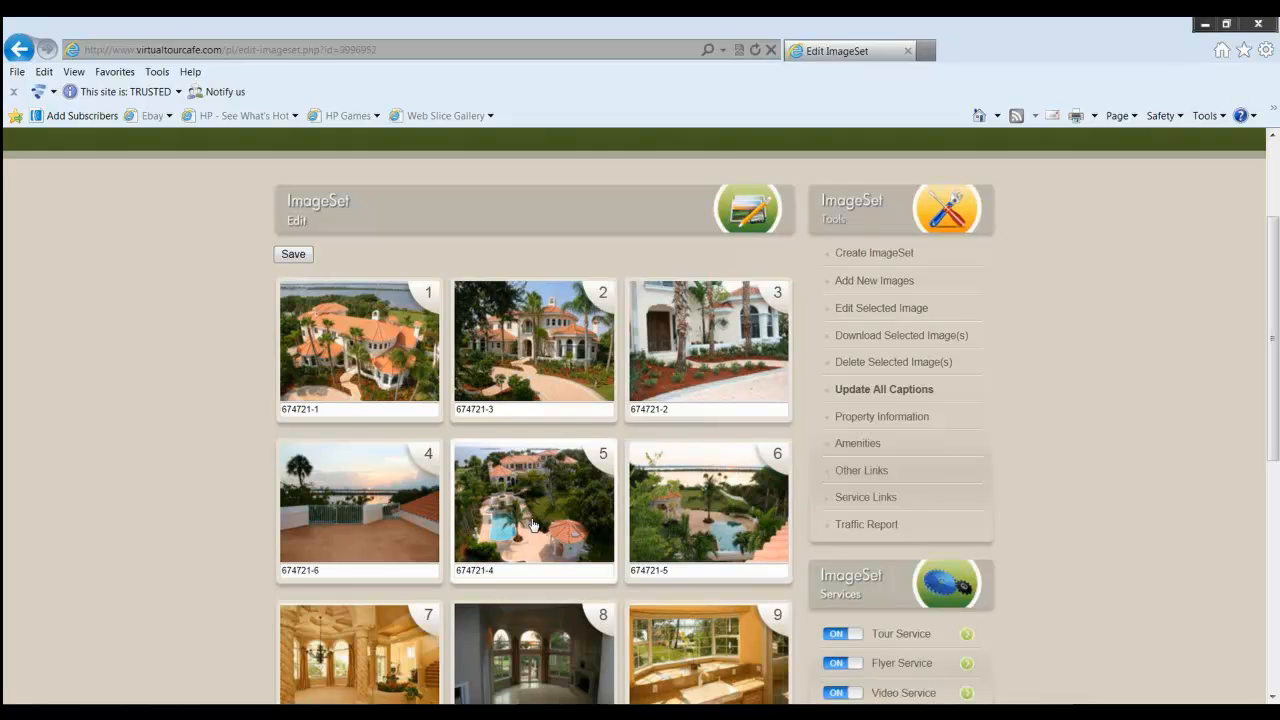
drag(539, 517, 536, 385)
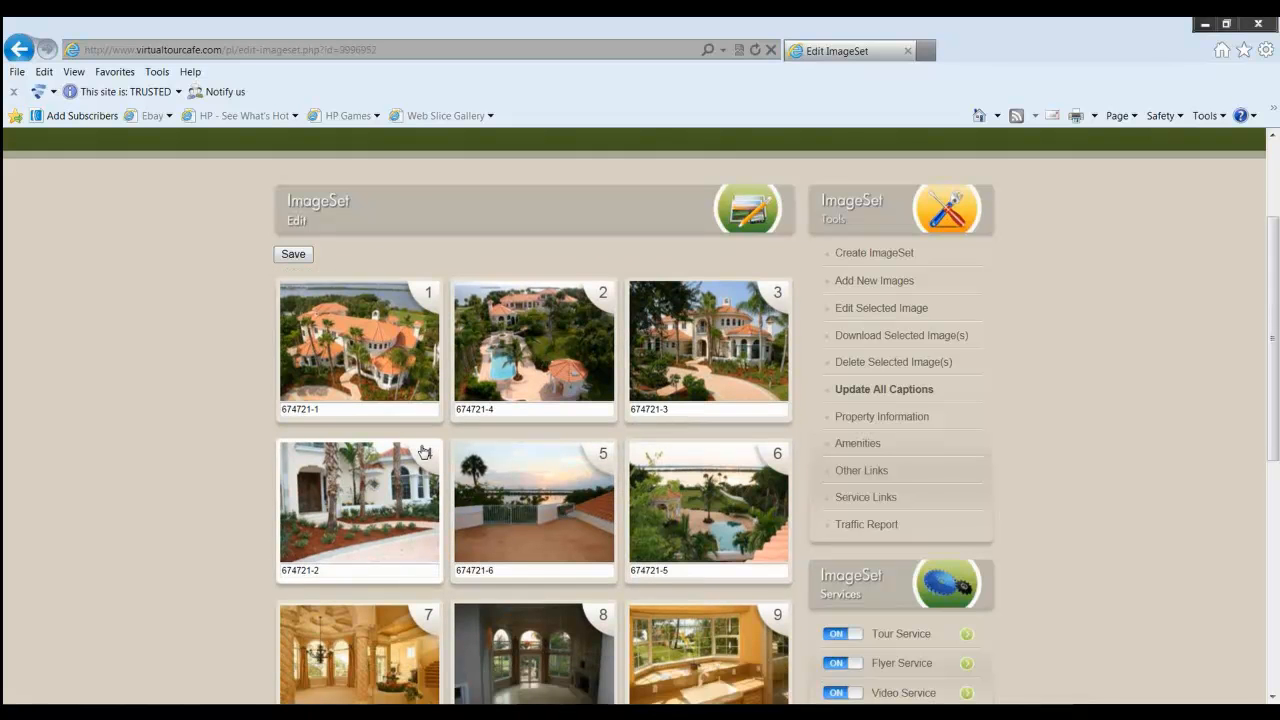
- Clear the default captions of the first, second, third and fifth photos
click(326, 408)
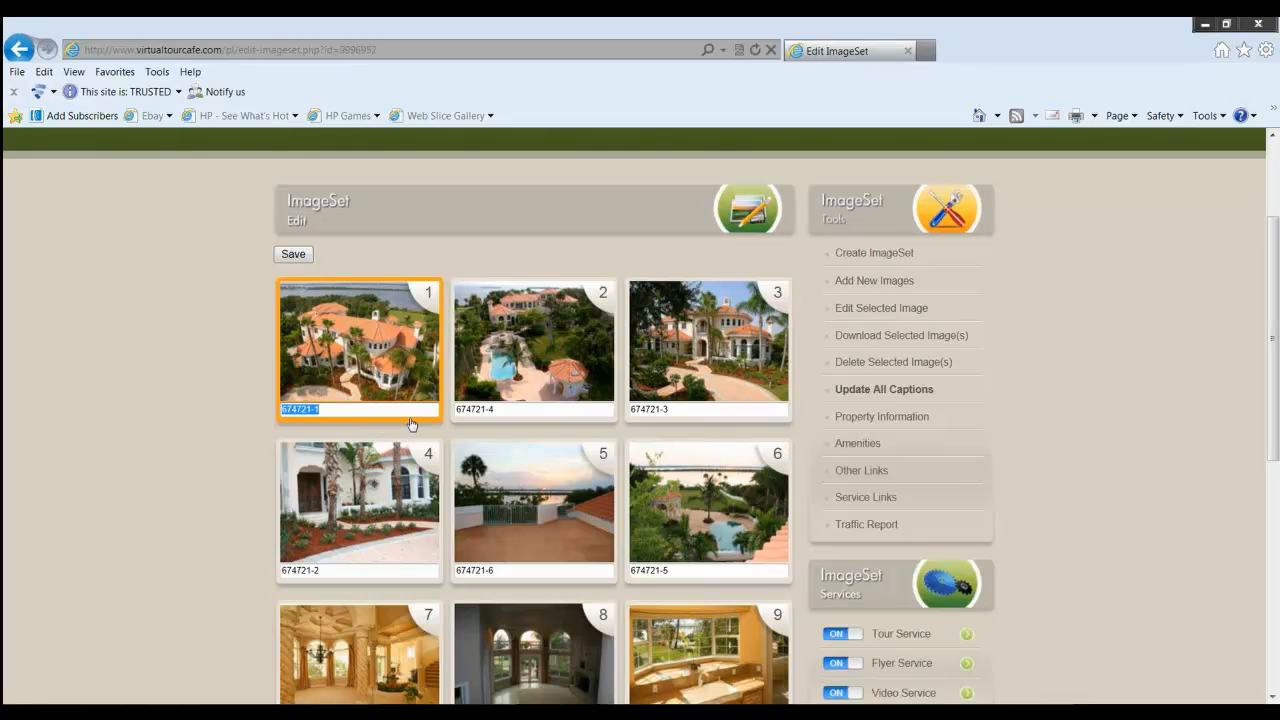
key(BackSpace)
key(Tab)
key(BackSpace)
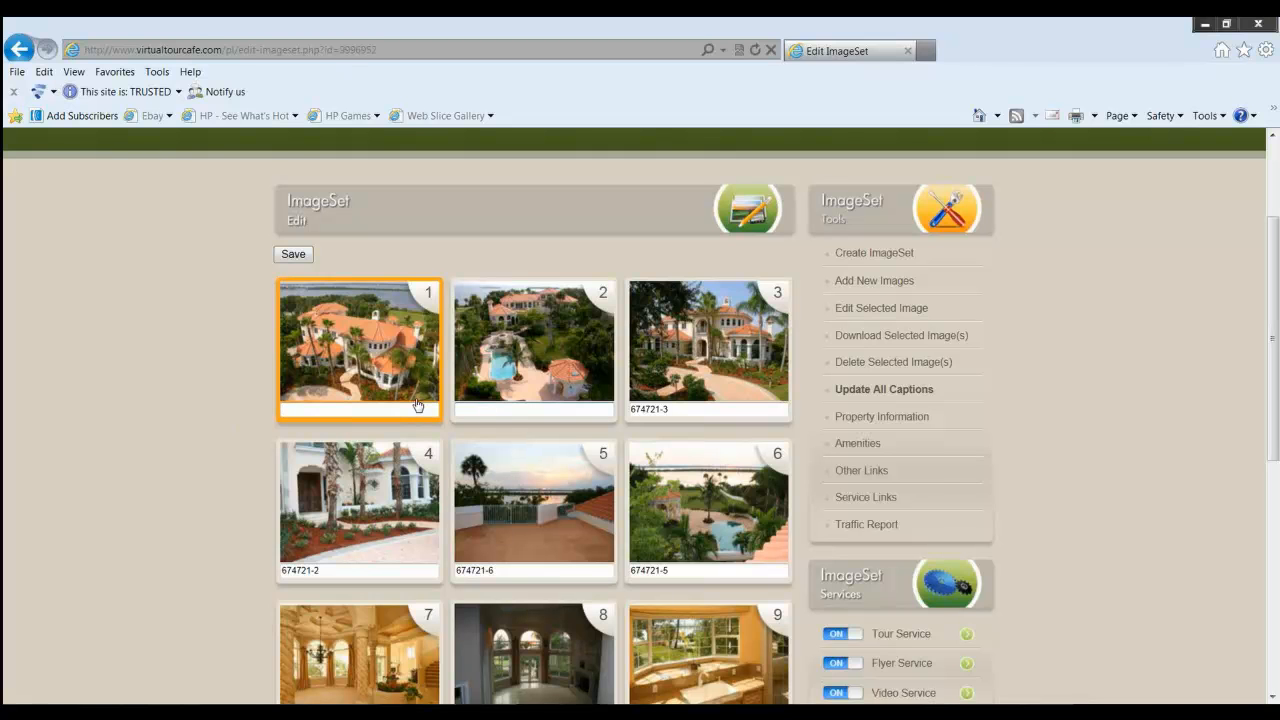
key(Tab)
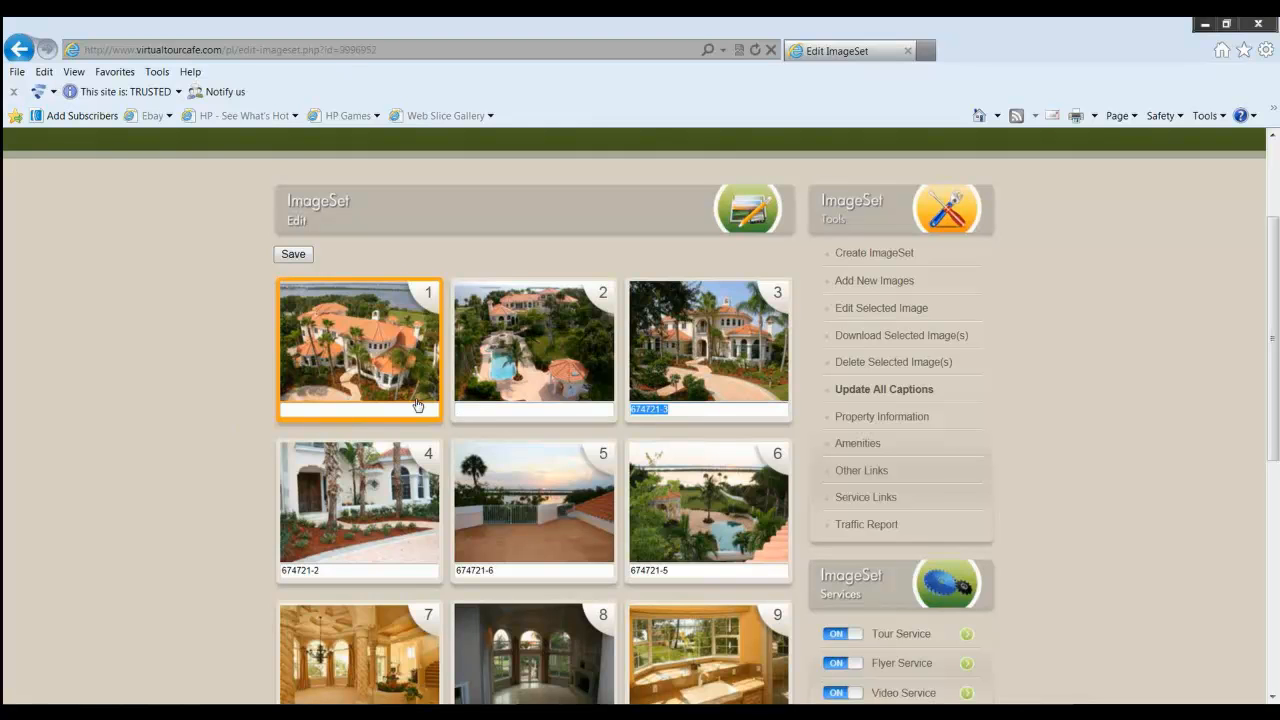
key(BackSpace)
click(508, 569)
drag(499, 570, 462, 570)
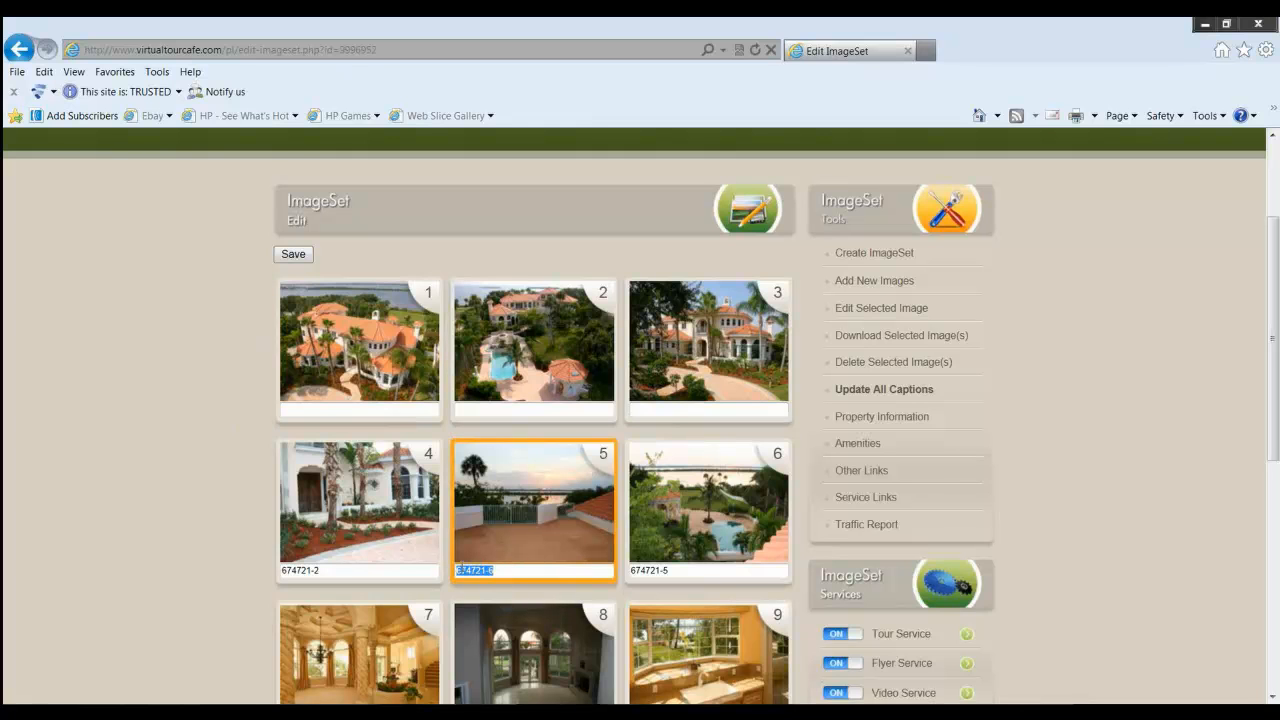
key(BackSpace)
- Caption the first three photos "Gorgeous Estate on the Water!", "Huge Pool and Patio on Grounds" and "Emaculate Entry and Driveway"
click(360, 409)
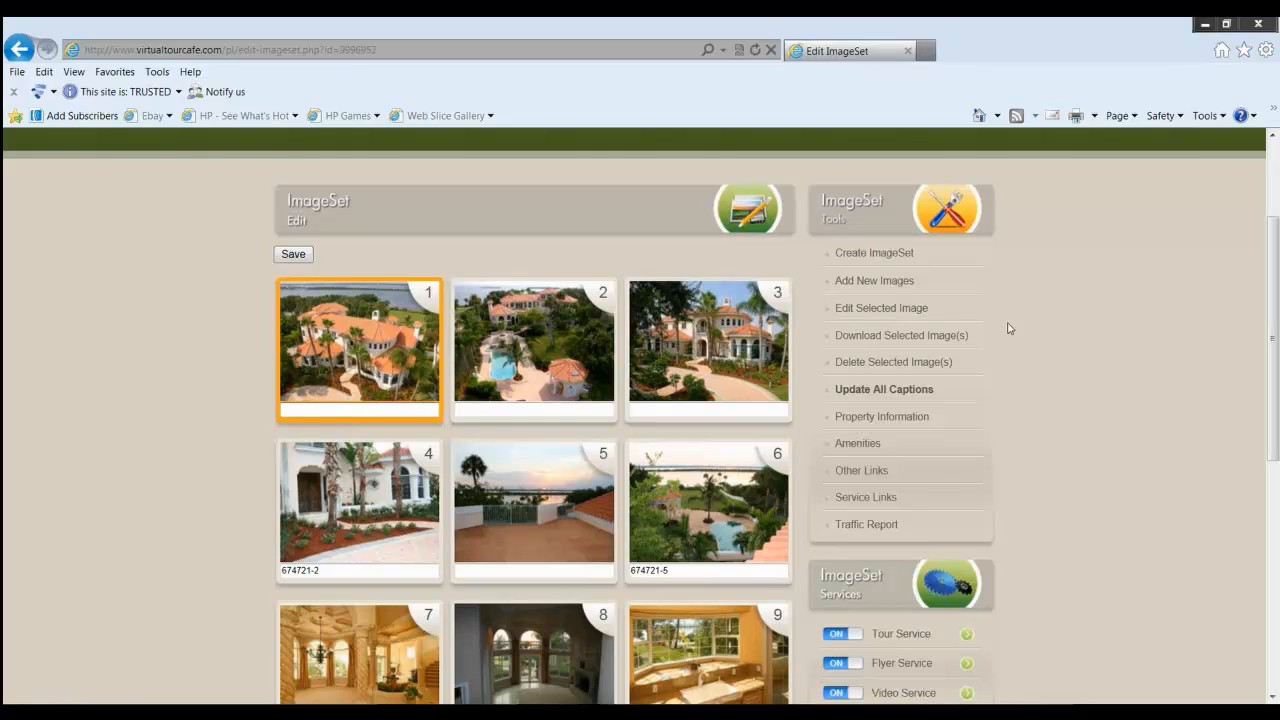
text(Gorgeous! Estate on the Water!)
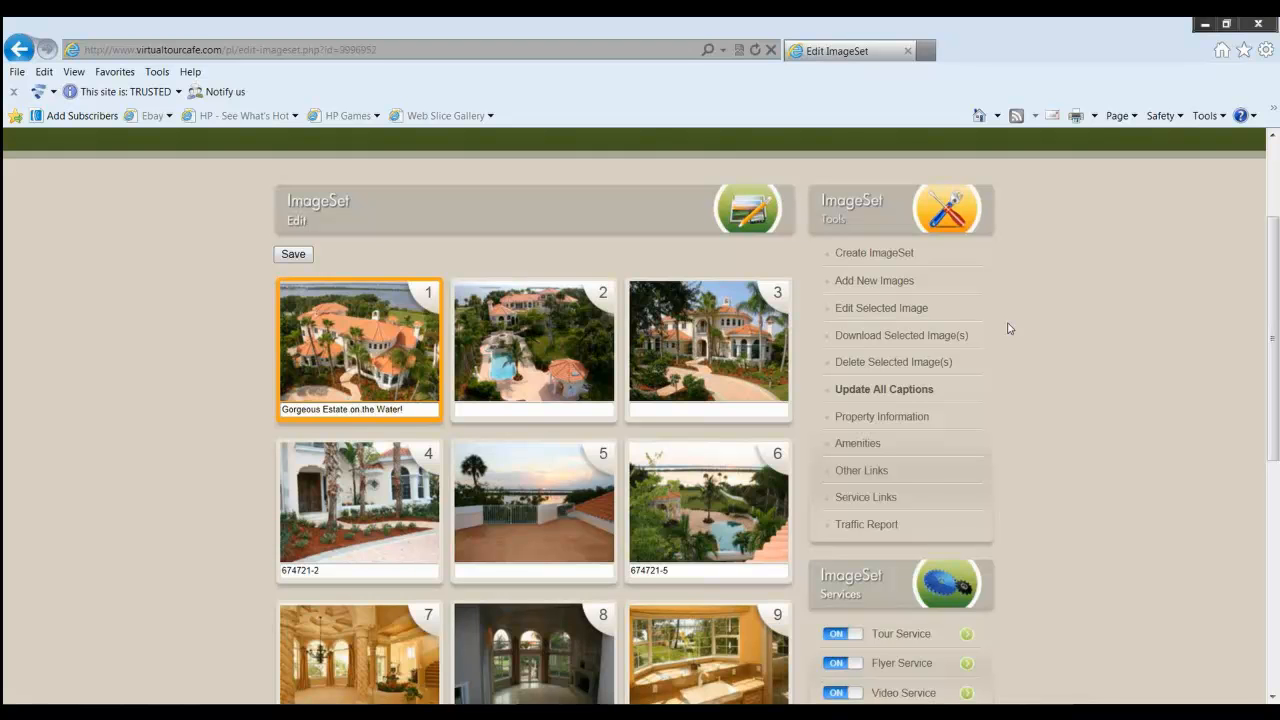
key(Tab)
text(Huge P)
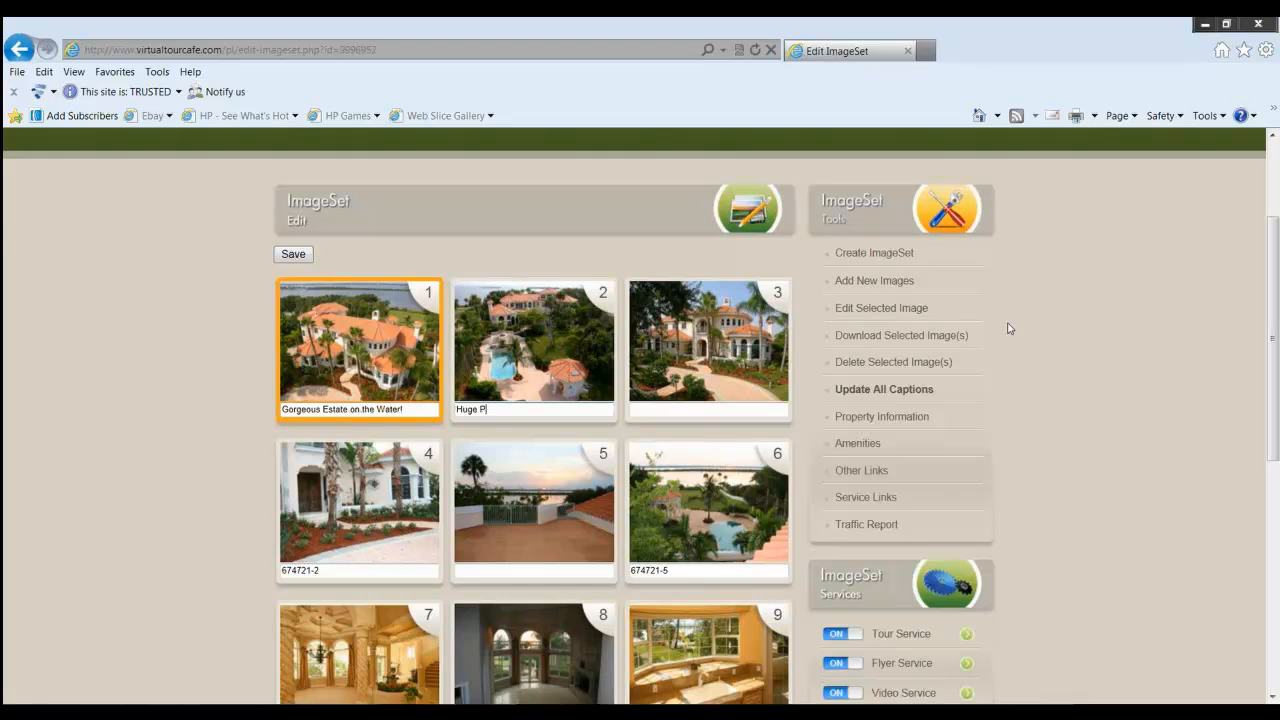
text(ool and Patio on Grounds)
key(Tab)
text(Emaculate)
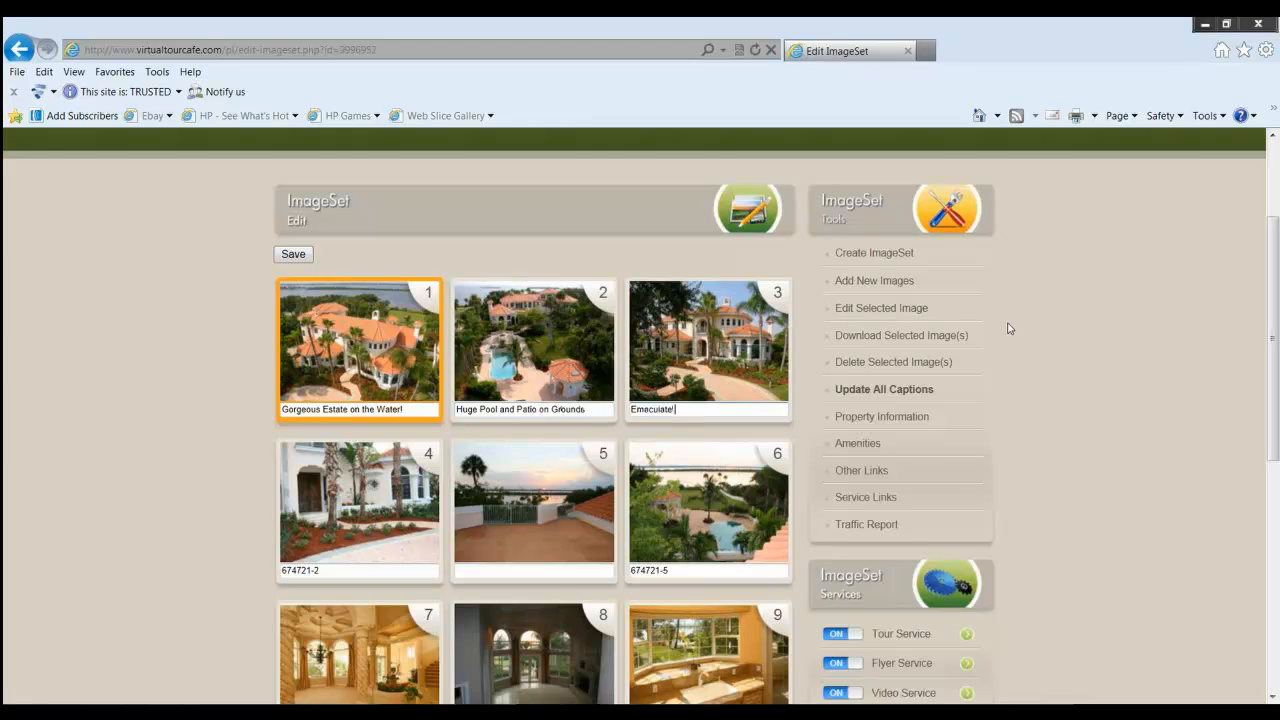
text( Entry and Driveway)
- Clear the fourth photo's caption and save the ImageSet
key(Tab)
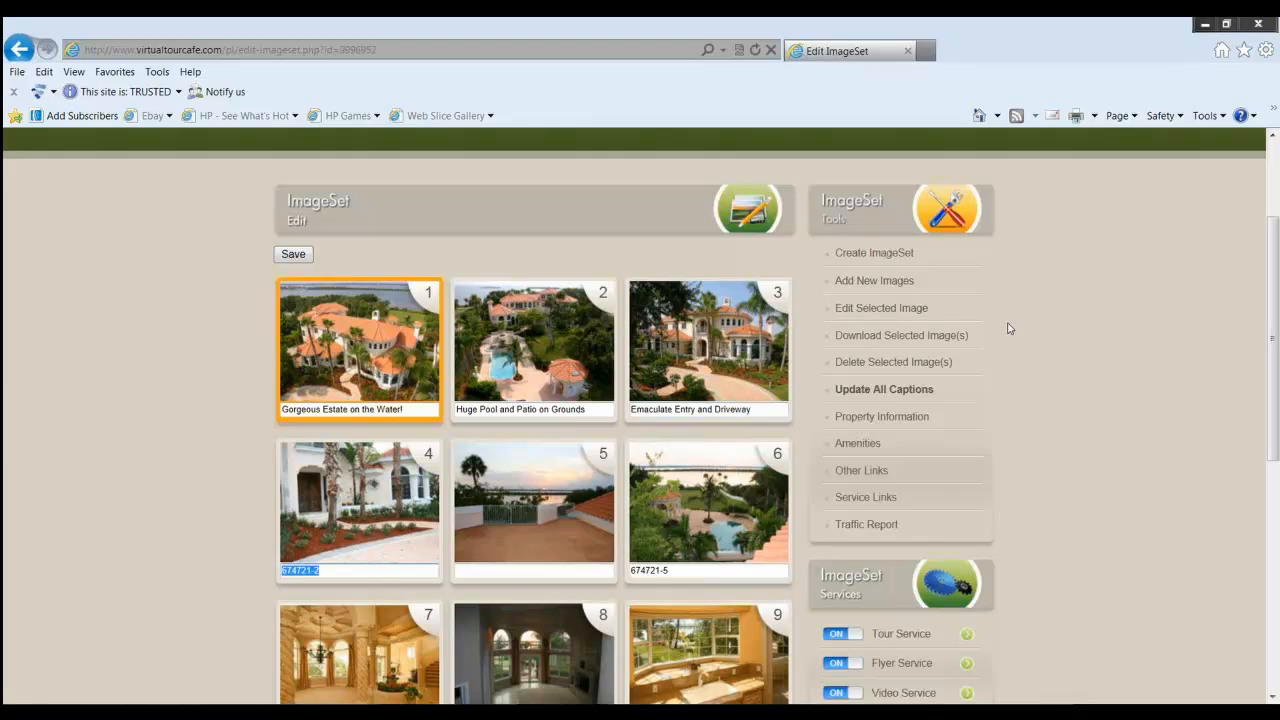
key(BackSpace)
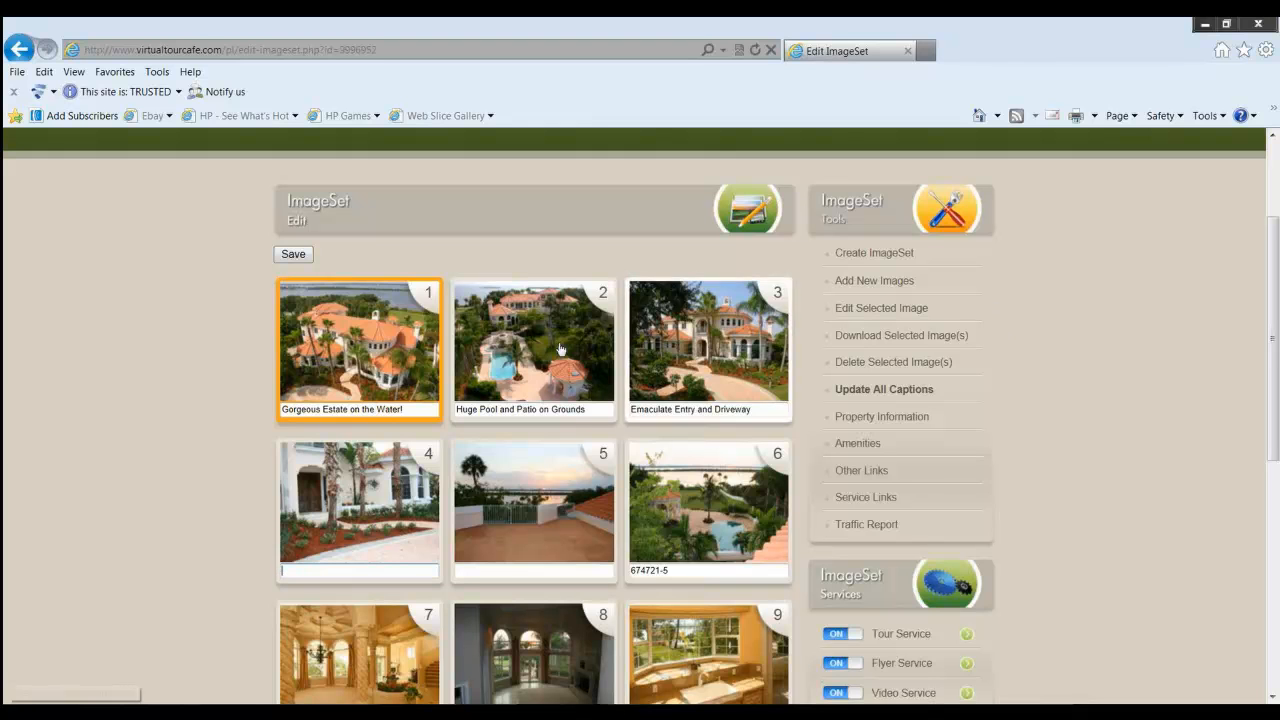
click(295, 256)
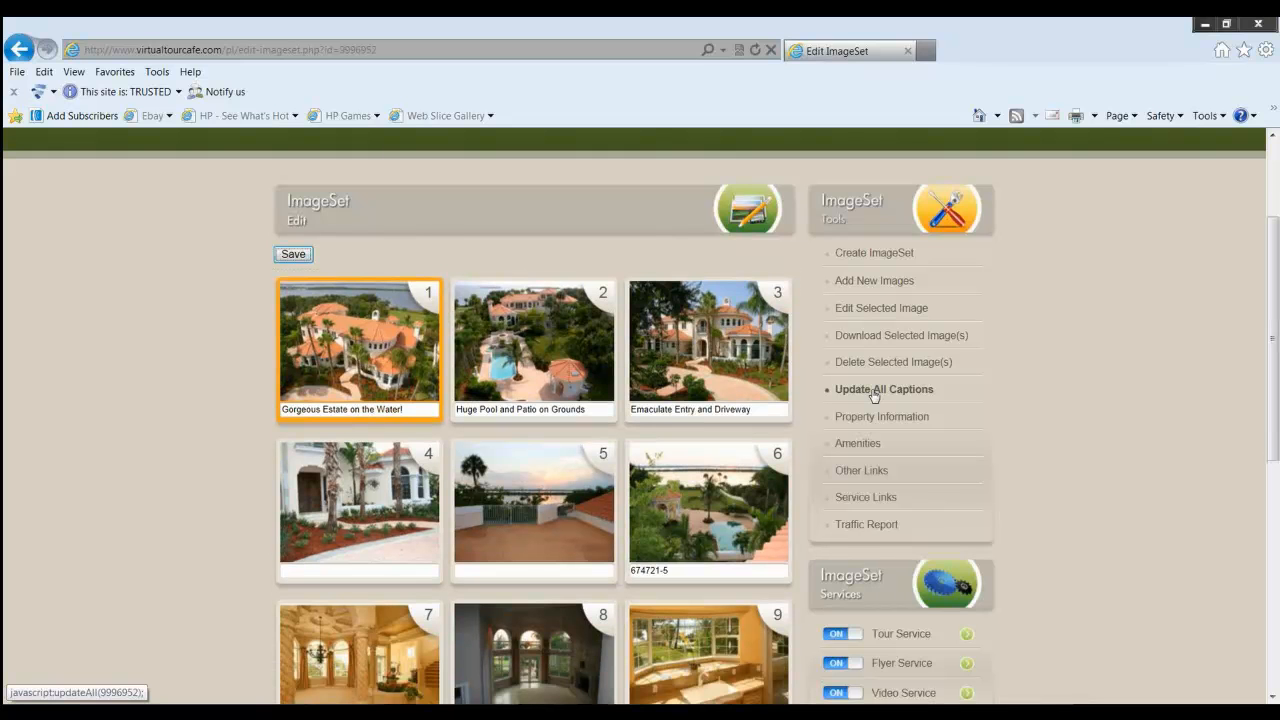
- Touch up the ending of the third photo's caption
click(765, 410)
key(BackSpace)
text(.)
key(BackSpace)
key(BackSpace)
scroll(1005, 384, up, 3)
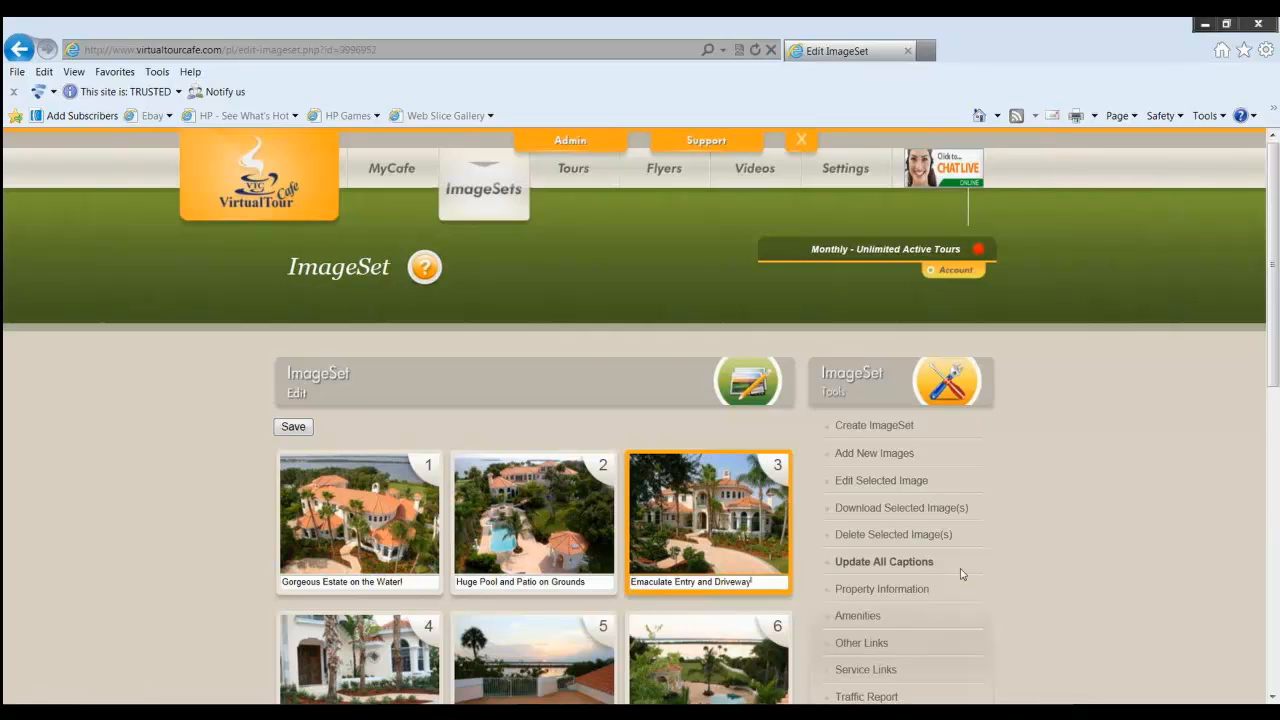
- Open the property information and review its description, features, pricing and location fields, including the available listing status options
scroll(960, 572, down, 1)
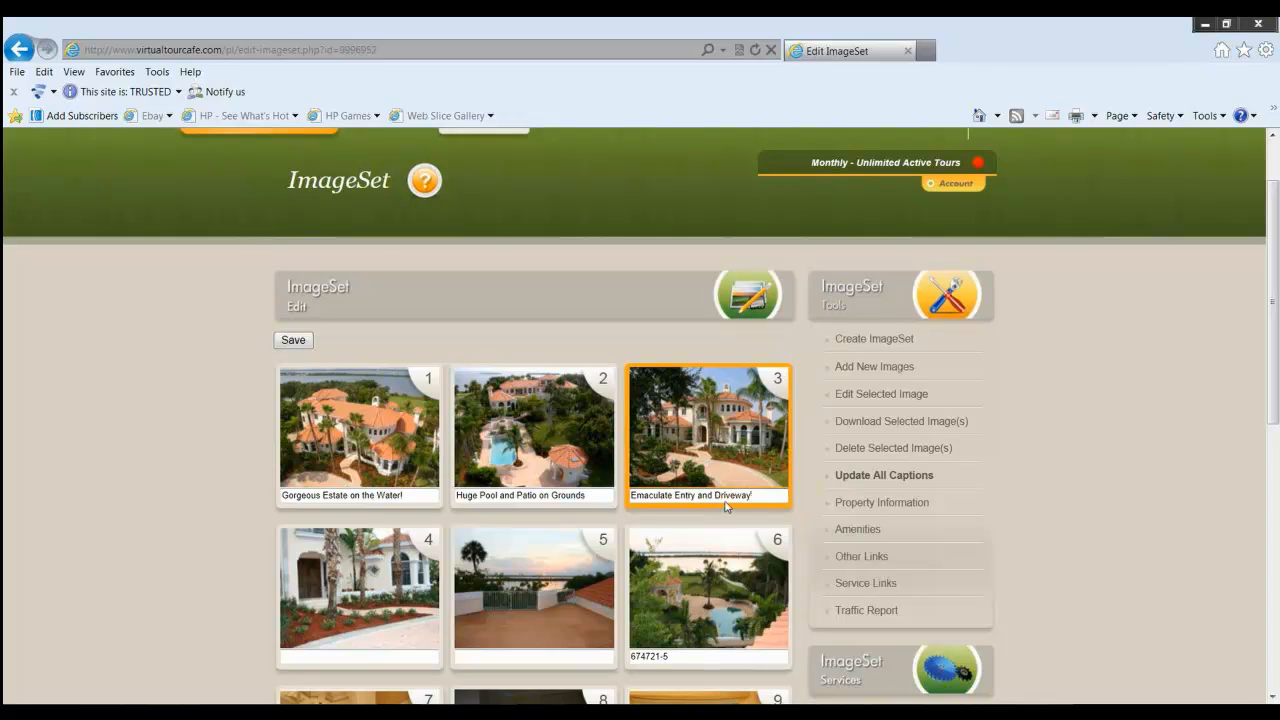
click(866, 504)
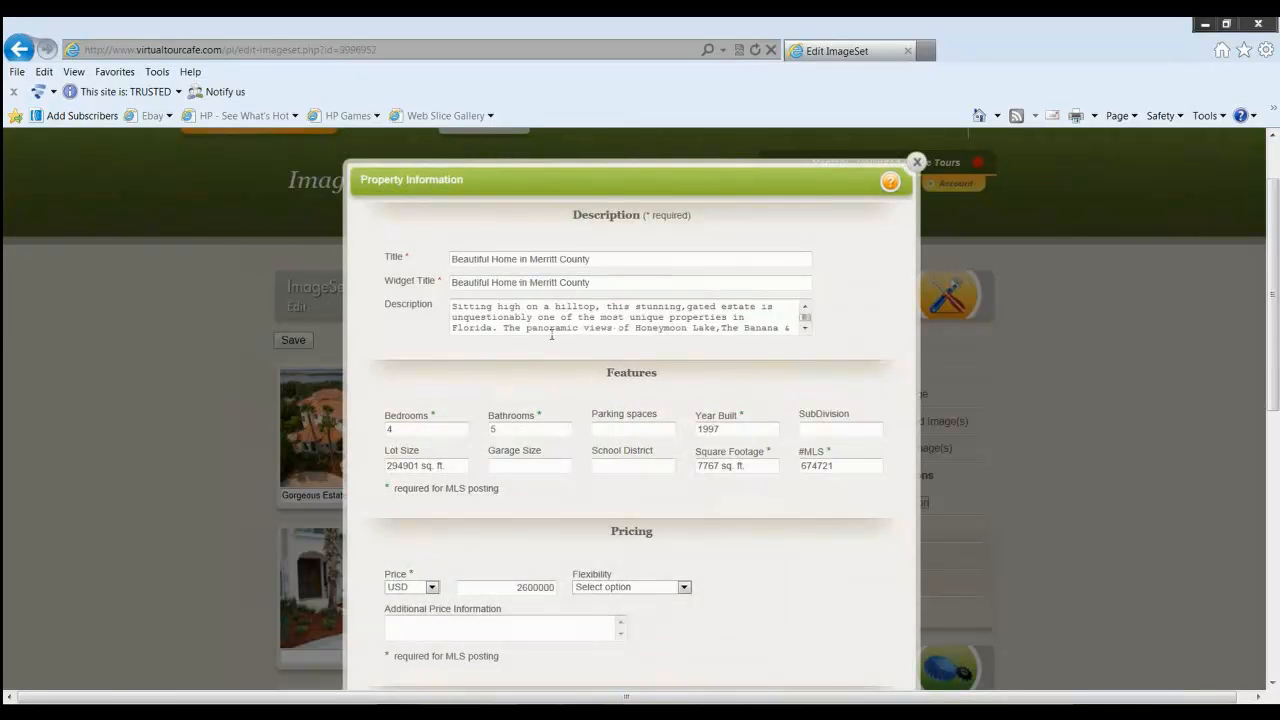
click(805, 330)
click(805, 330)
drag(805, 320, 804, 315)
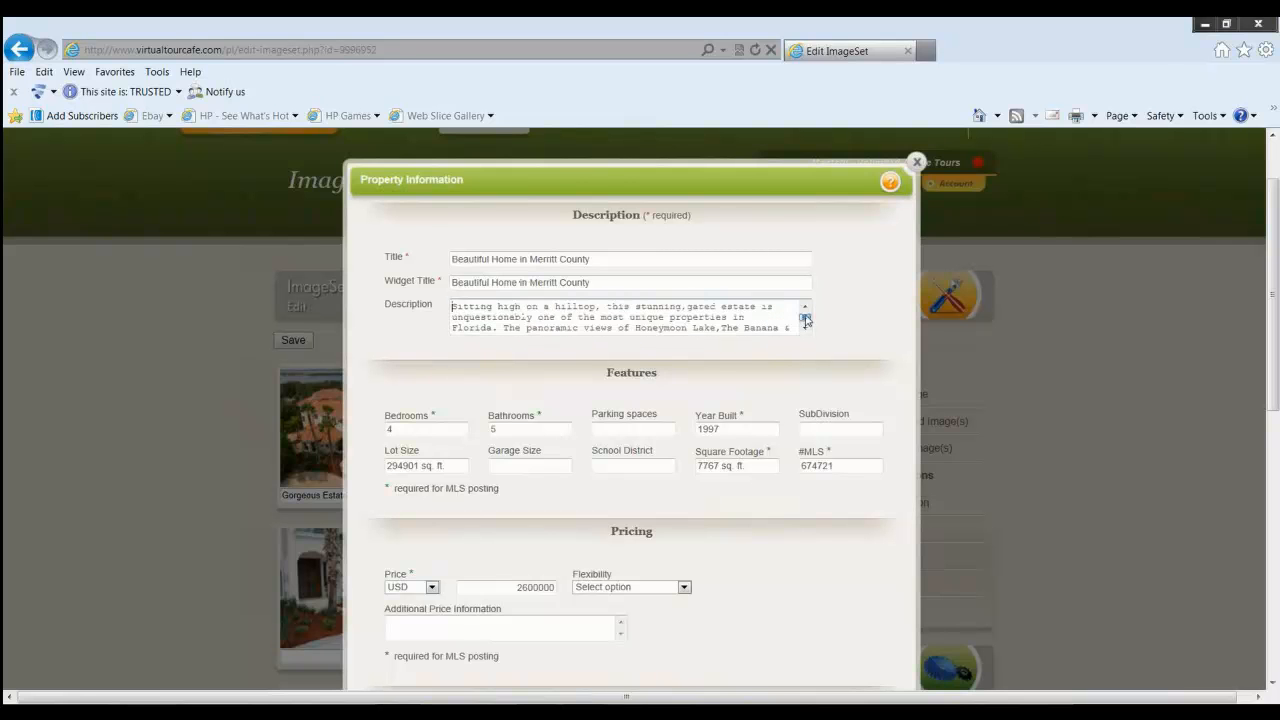
scroll(694, 397, down, 1)
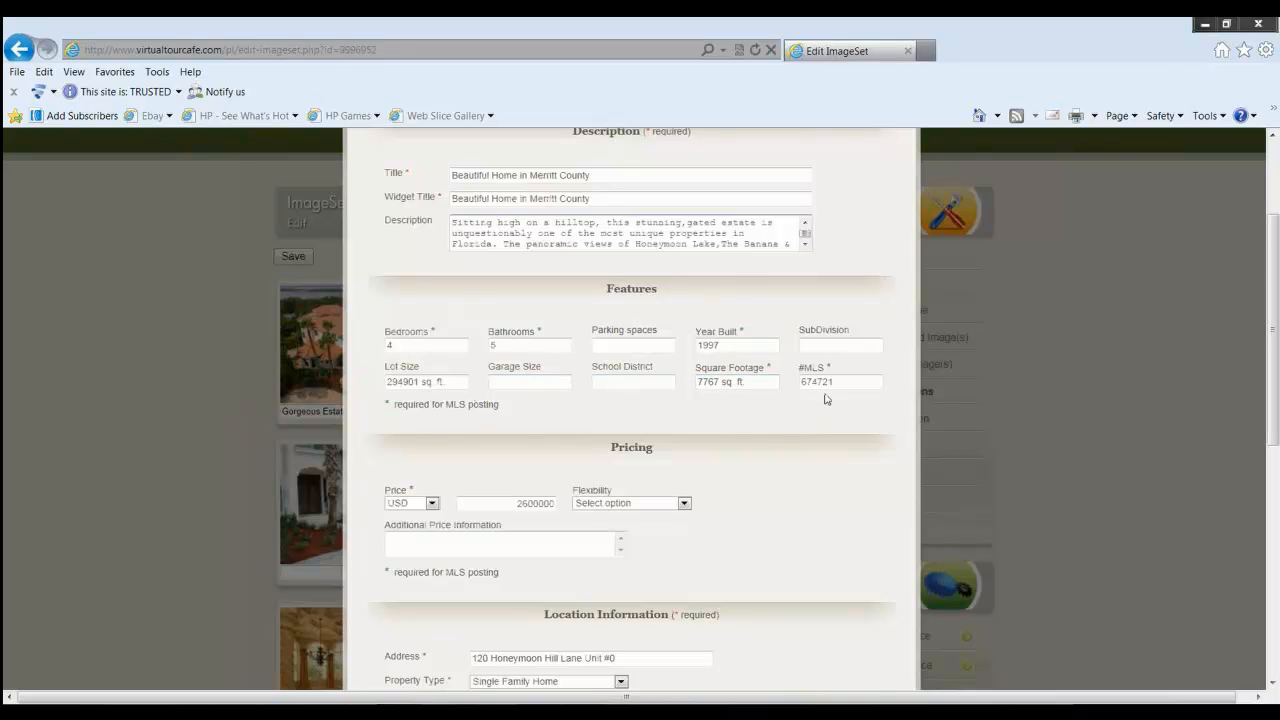
scroll(803, 429, down, 2)
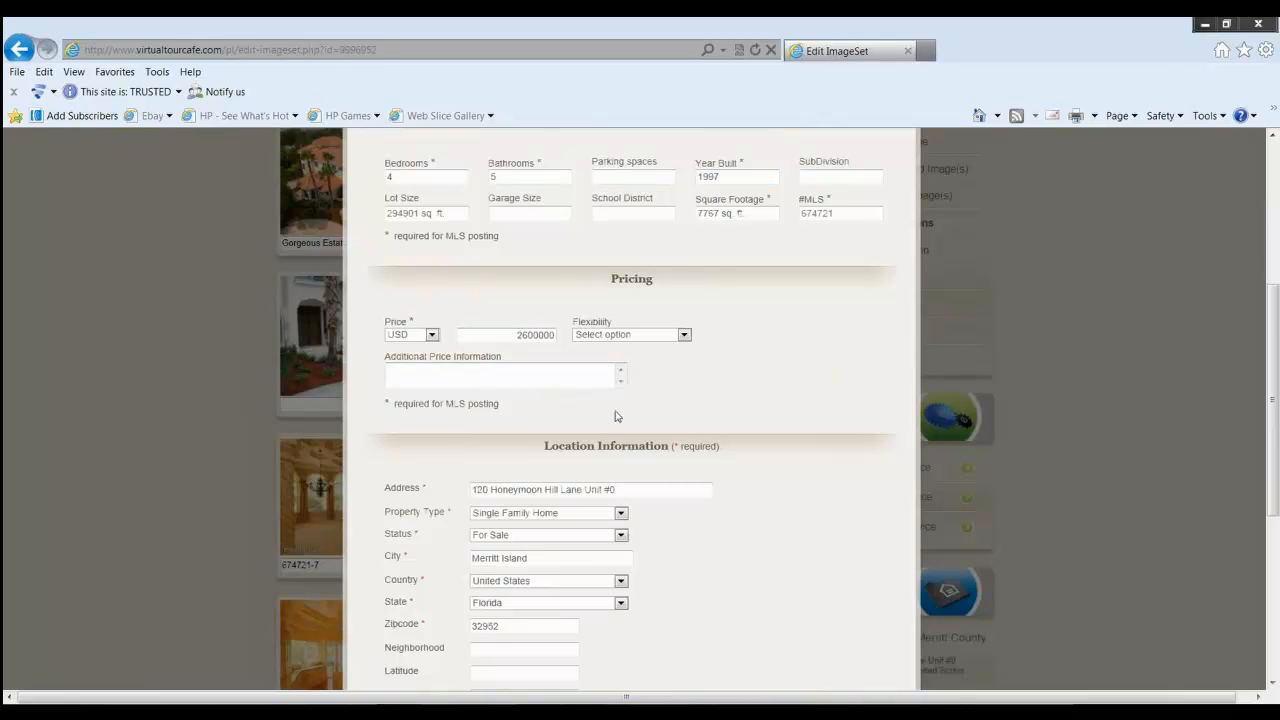
scroll(617, 416, down, 1)
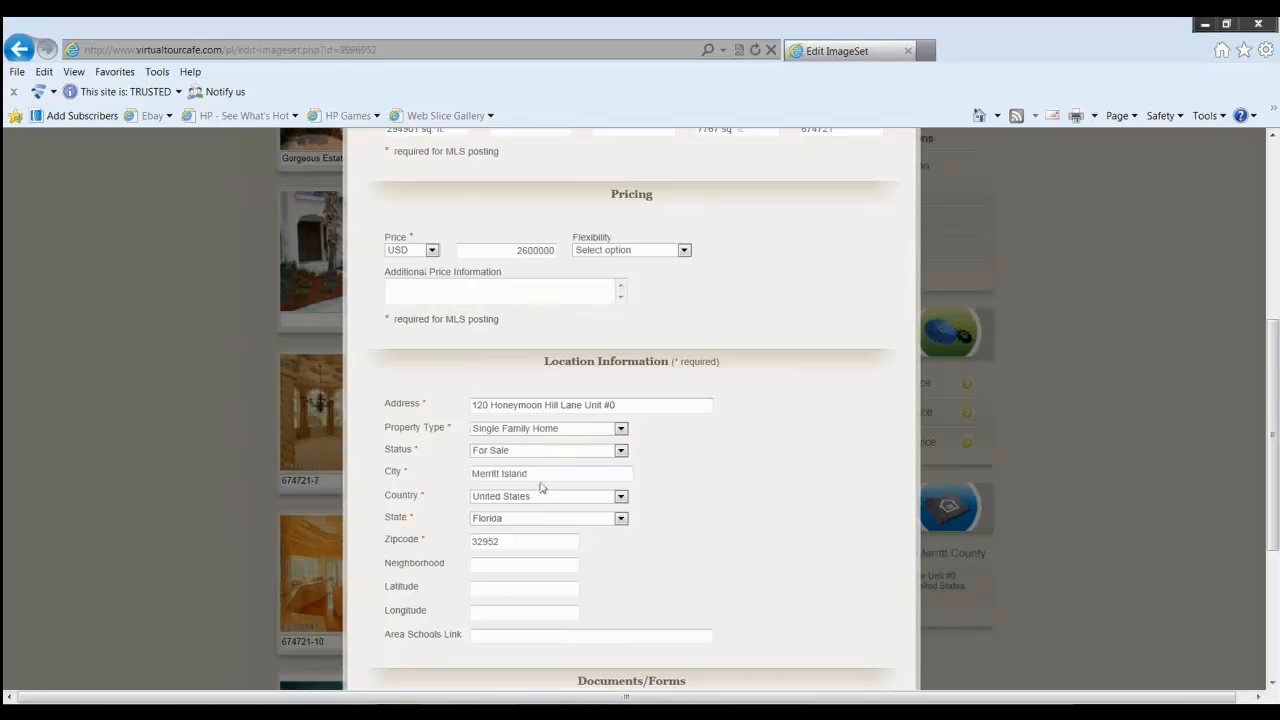
click(621, 452)
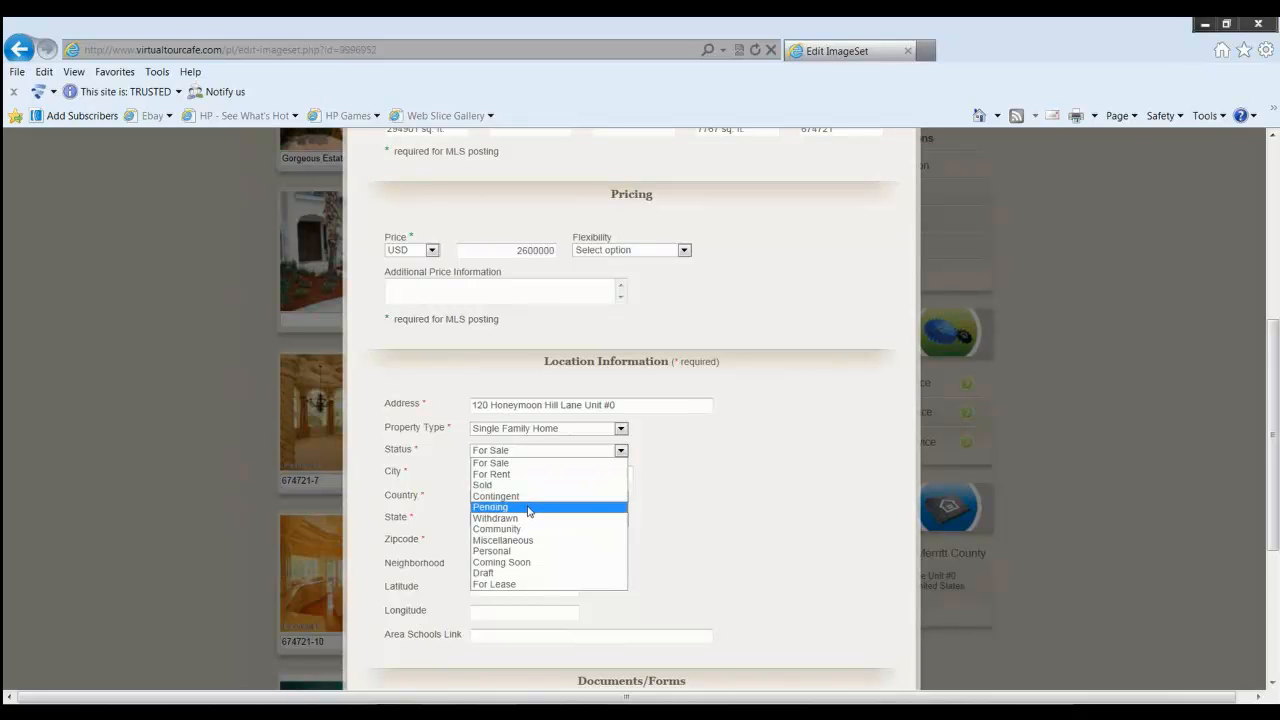
click(670, 466)
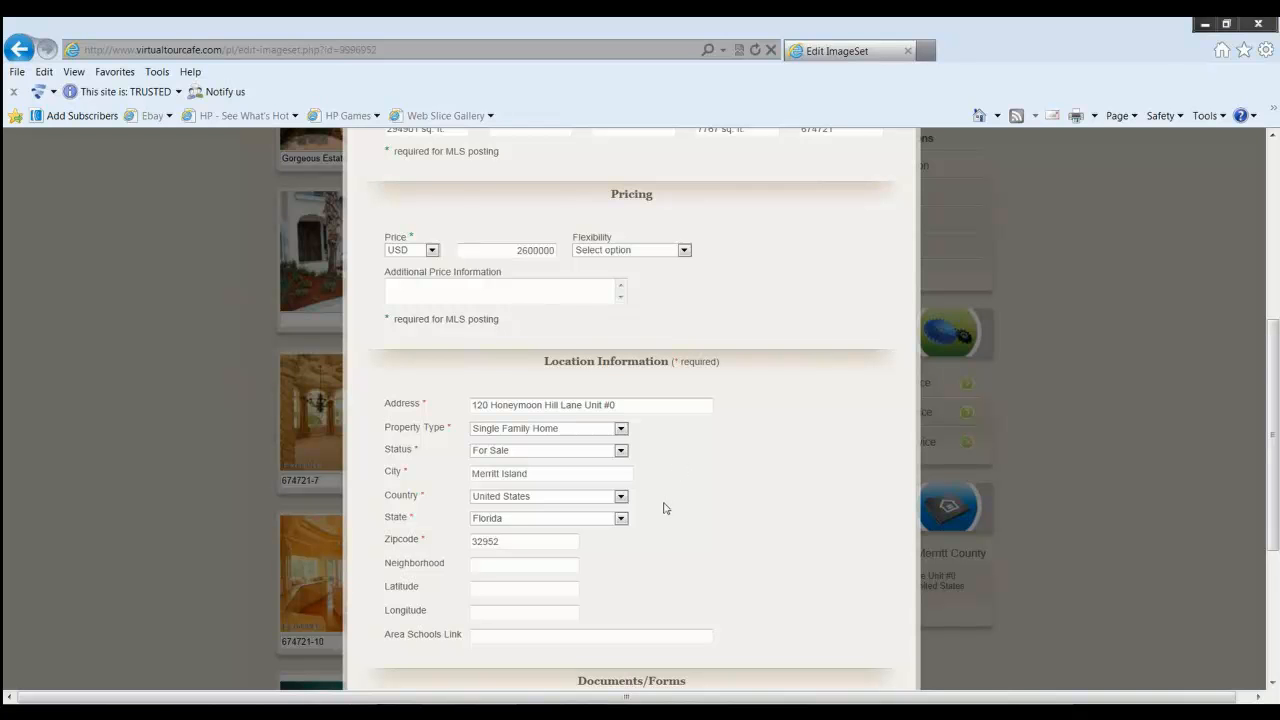
- Look through the whole property information form again, from the description and additional price information down to the documents and forms section
scroll(665, 508, down, 3)
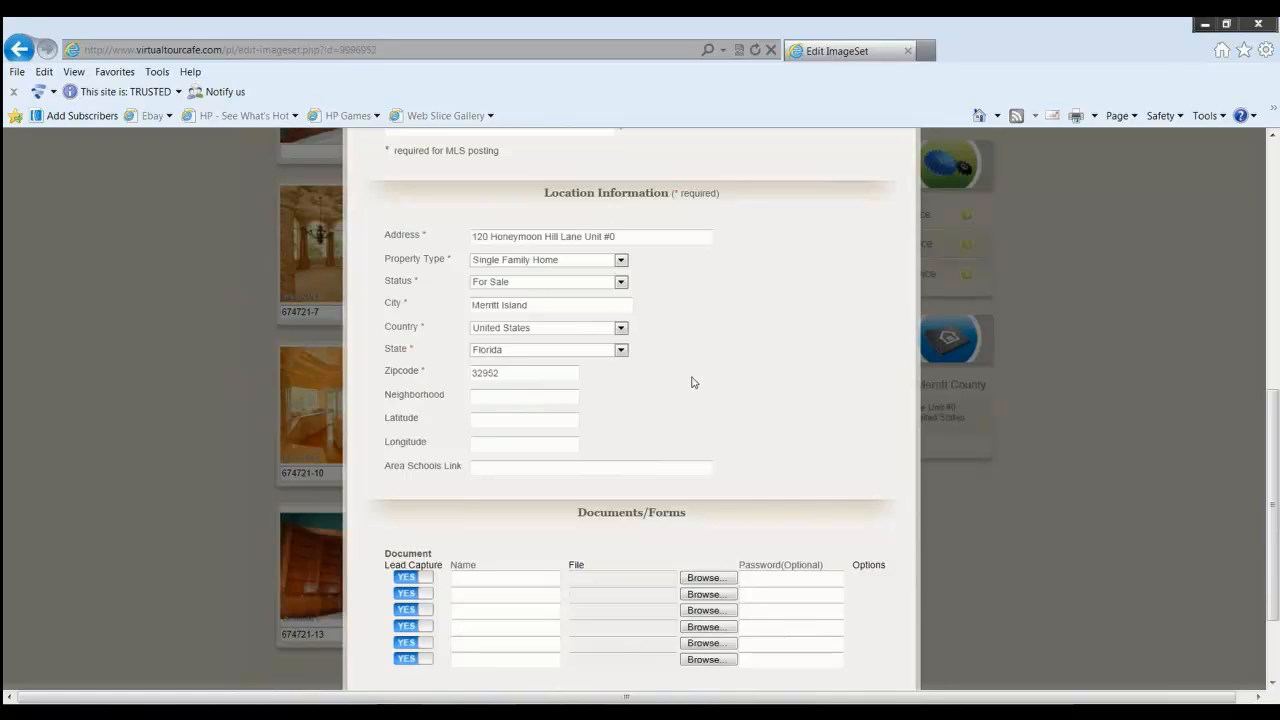
scroll(692, 382, down, 1)
scroll(693, 380, up, 3)
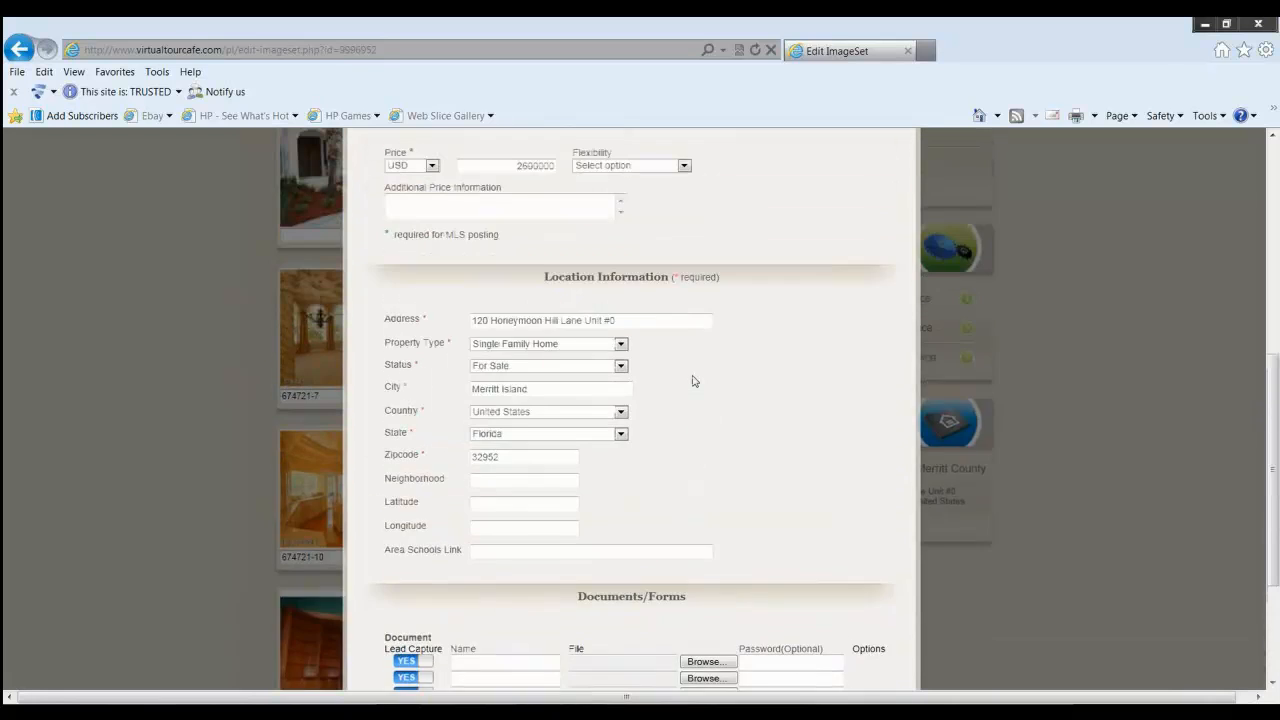
scroll(693, 380, up, 2)
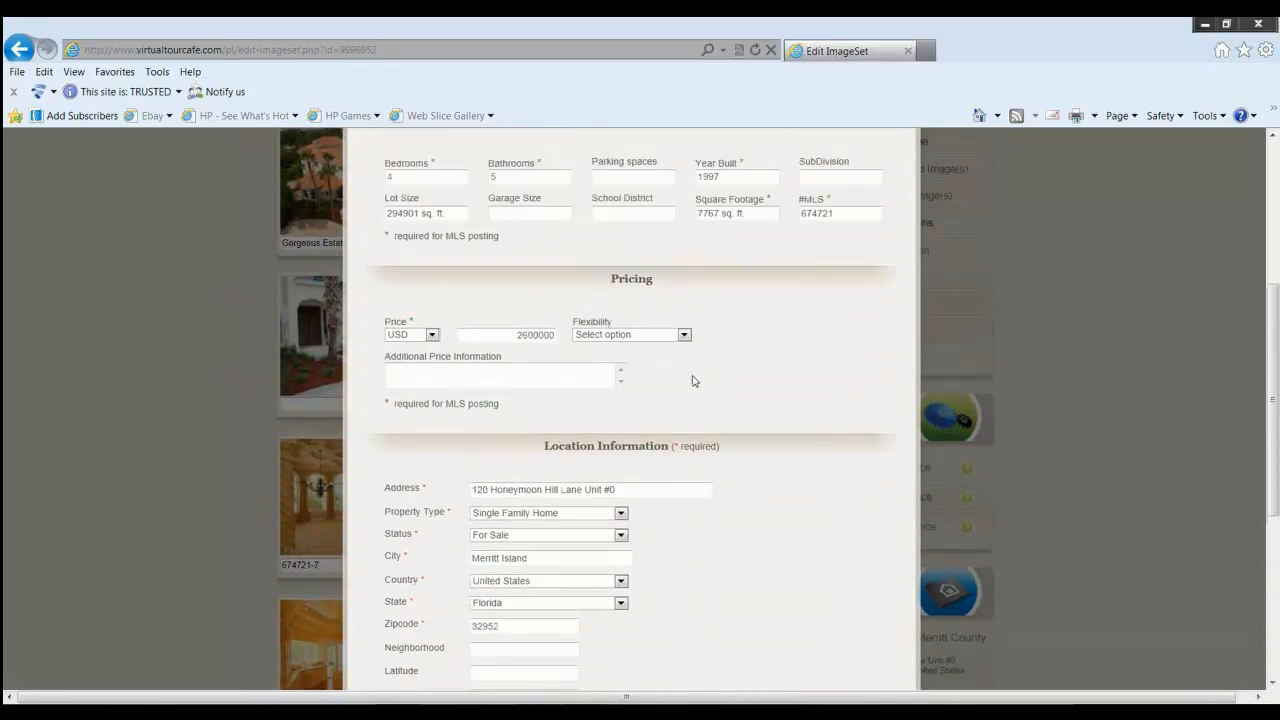
click(555, 458)
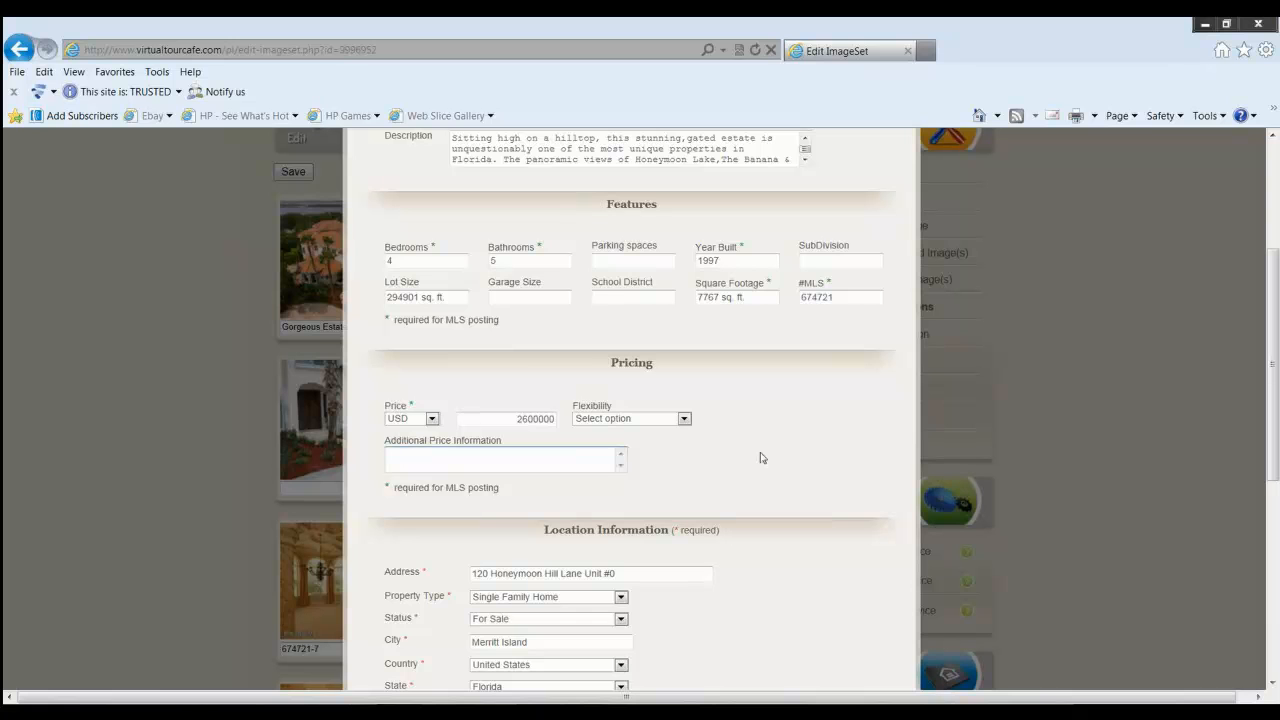
scroll(760, 457, up, 1)
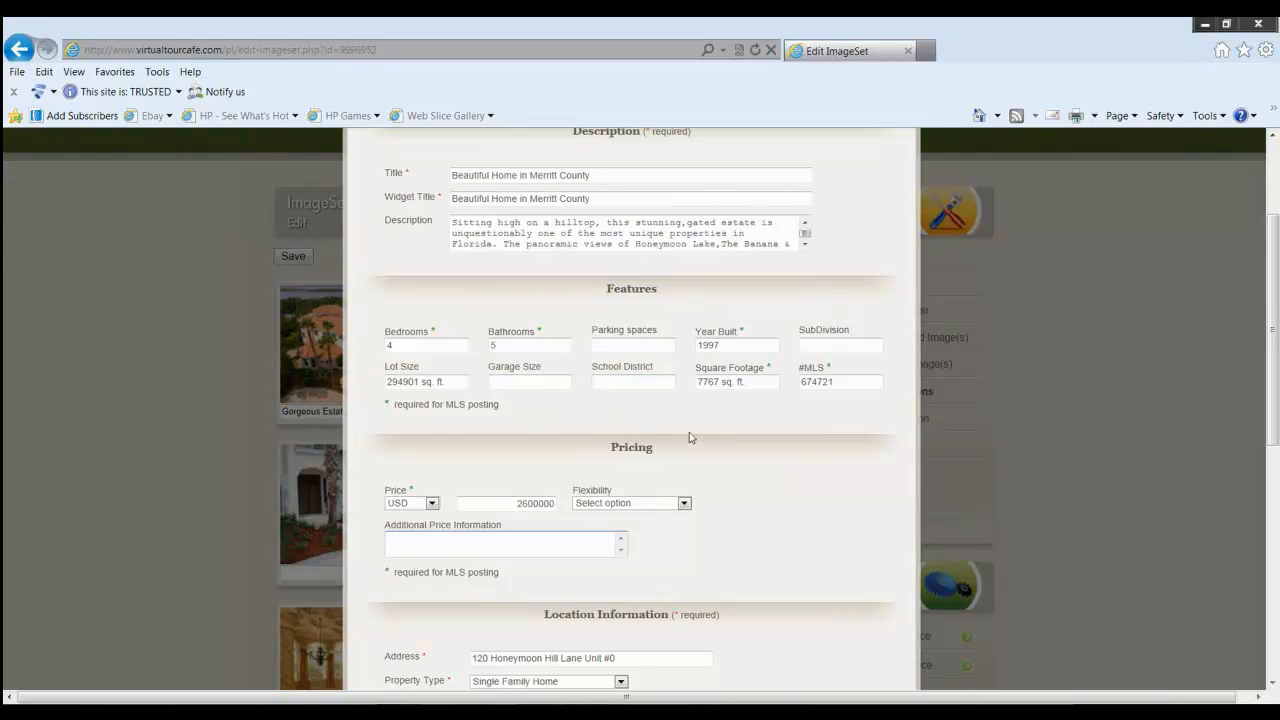
scroll(689, 437, up, 1)
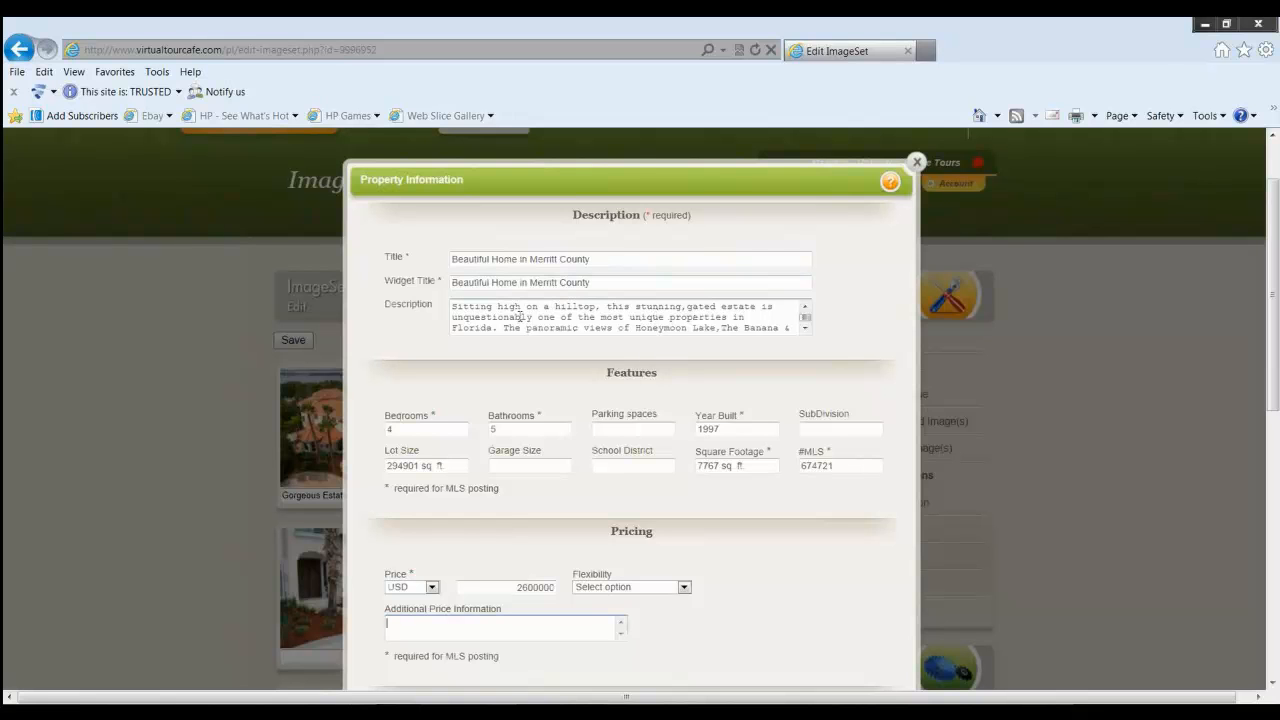
scroll(521, 323, down, 1)
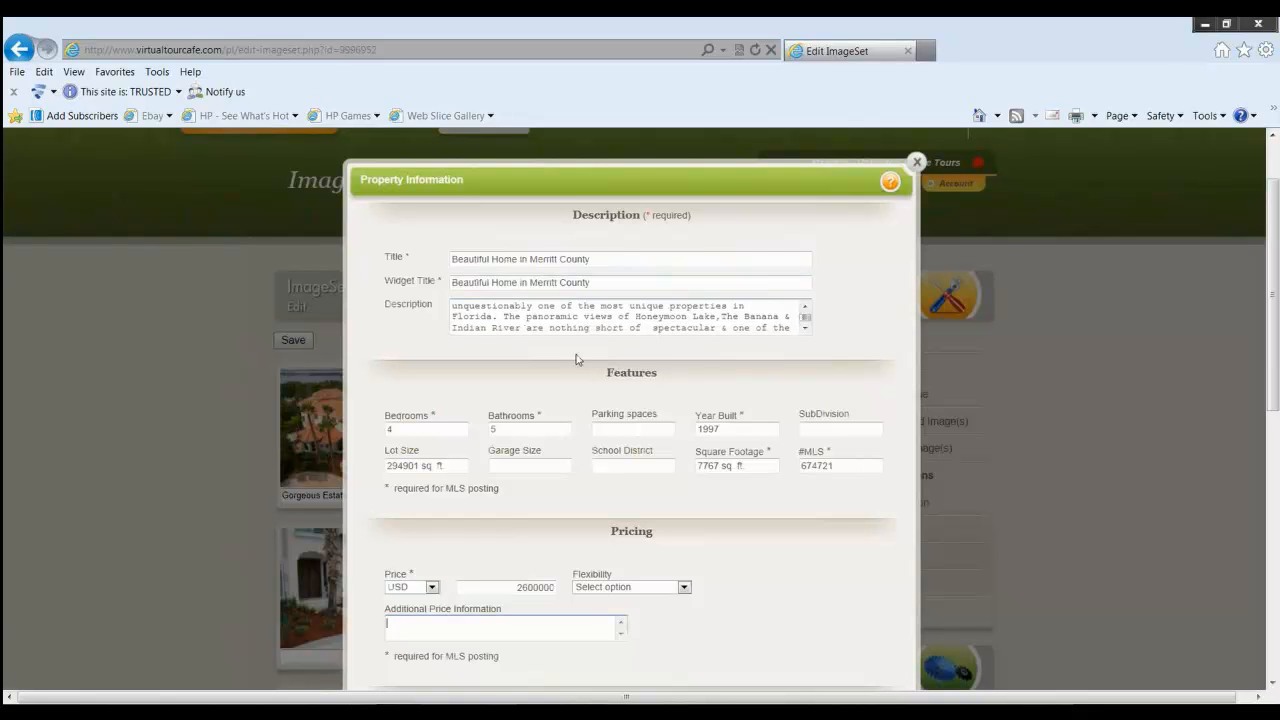
scroll(757, 495, down, 2)
scroll(758, 497, down, 2)
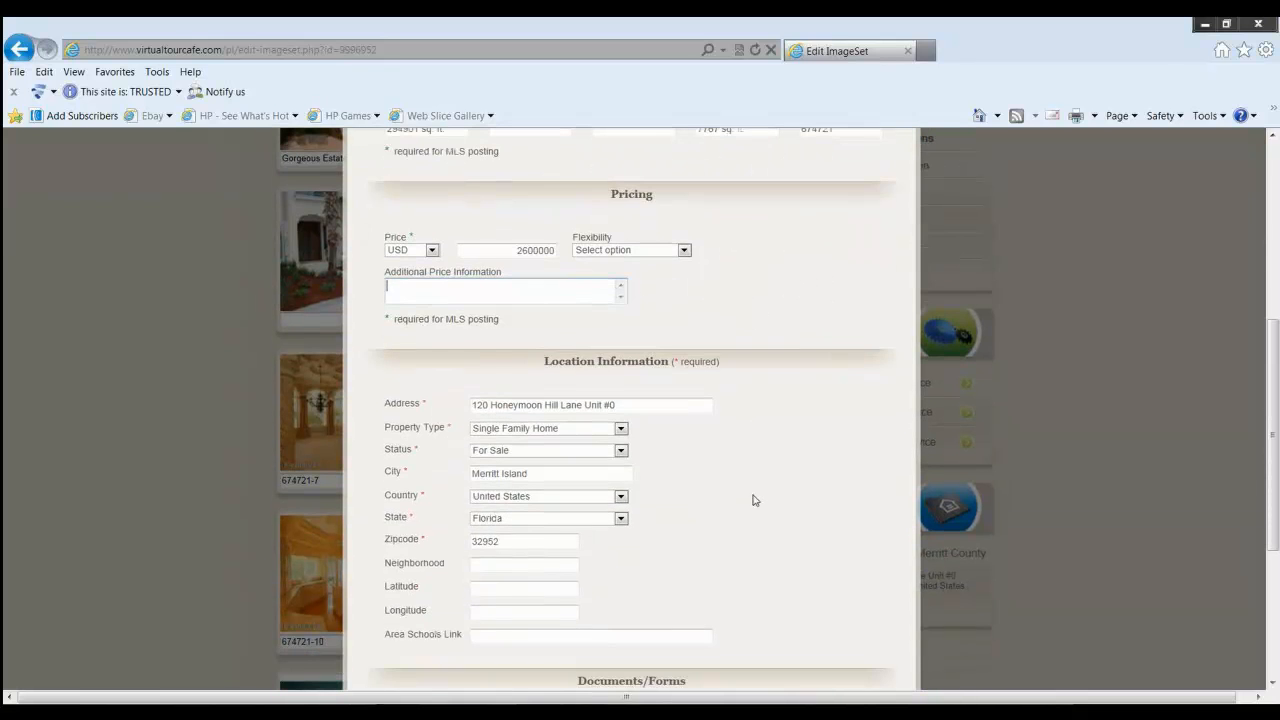
scroll(741, 475, down, 2)
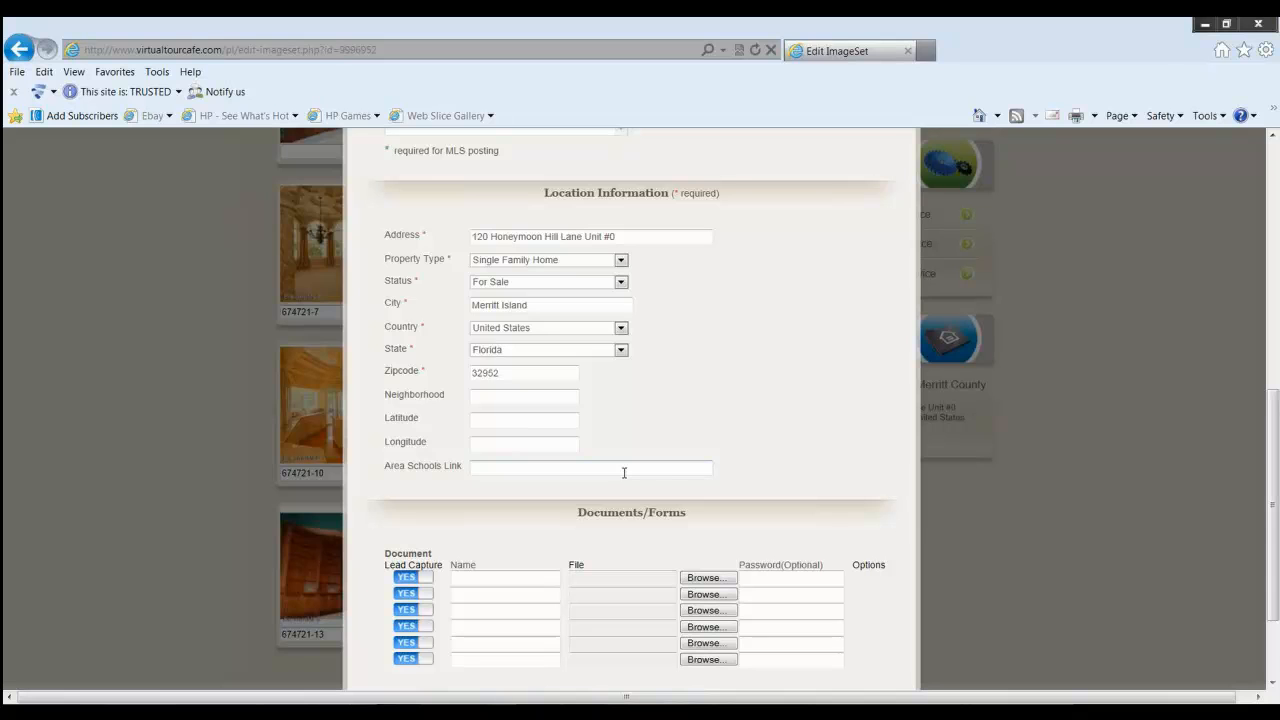
scroll(788, 453, down, 1)
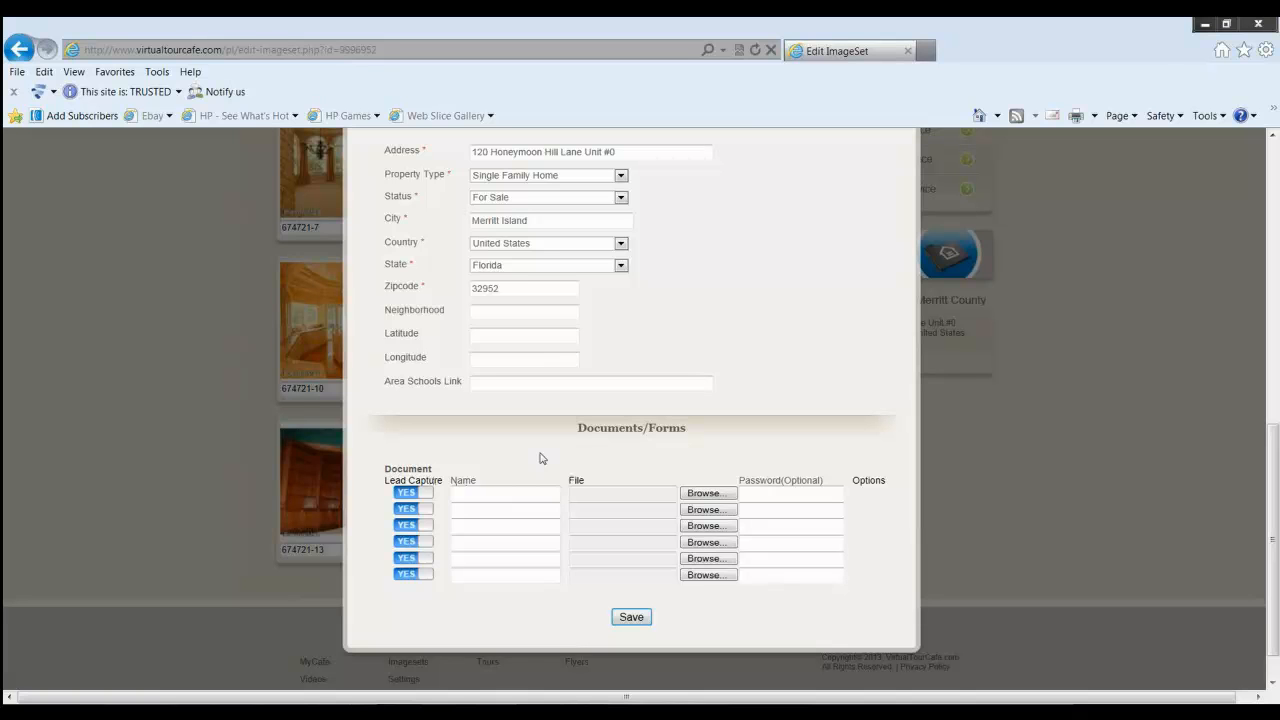
- Name the first document entry "Neighborhood News", keeping its lead capture set to Yes
click(413, 495)
click(419, 497)
click(467, 493)
text(Neighborhood Nes)
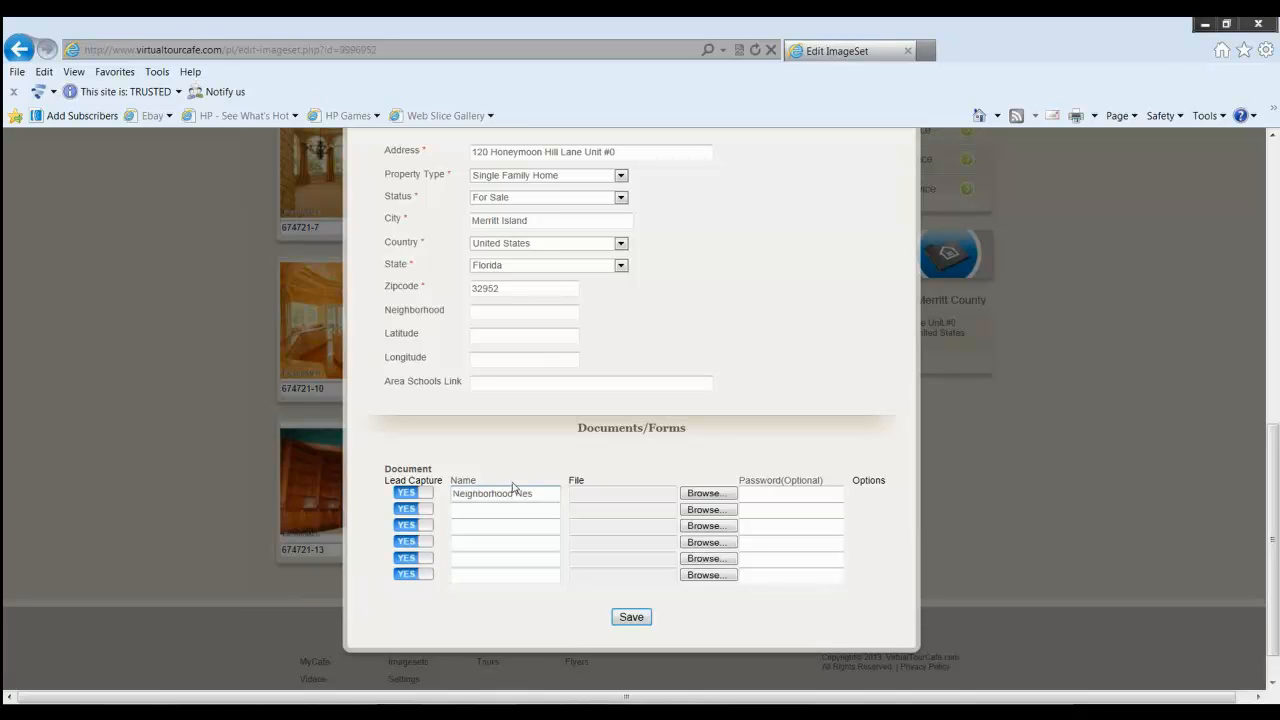
key(BackSpace)
text(ws)
key(Tab)
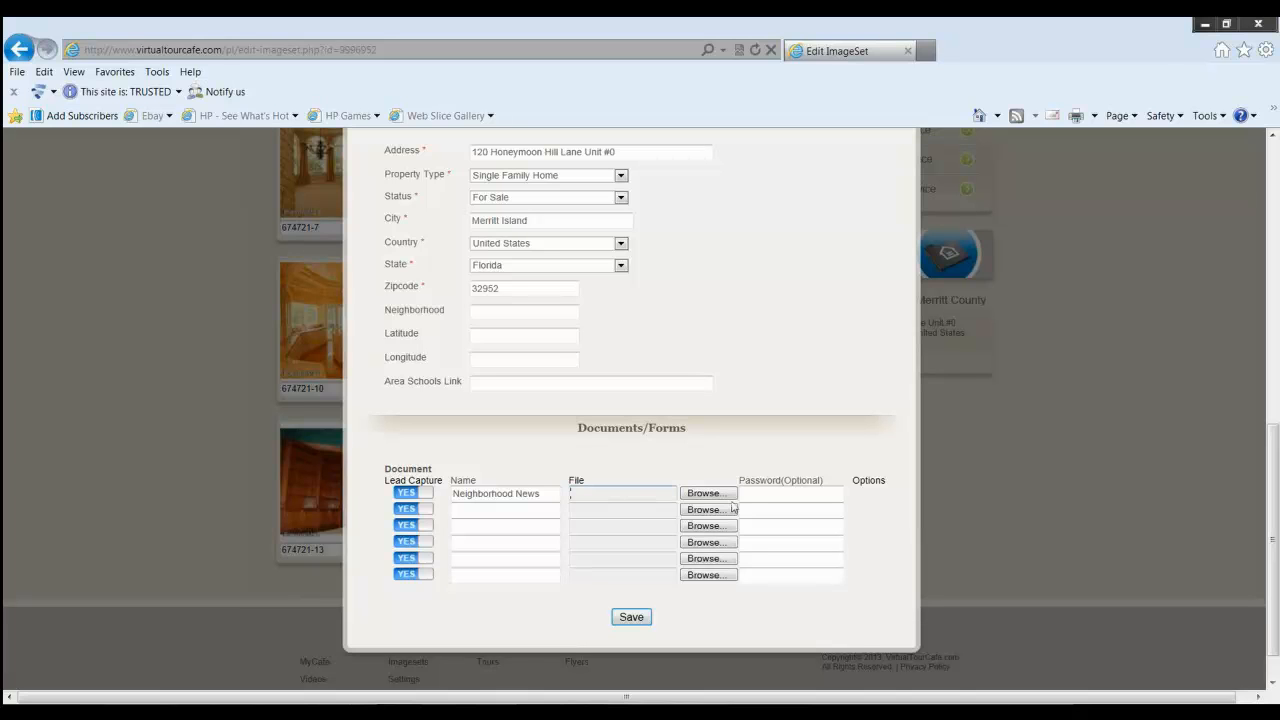
- Name the second document entry "Disclosures", leaving its lead capture set to Yes
click(523, 512)
text(Disclosures)
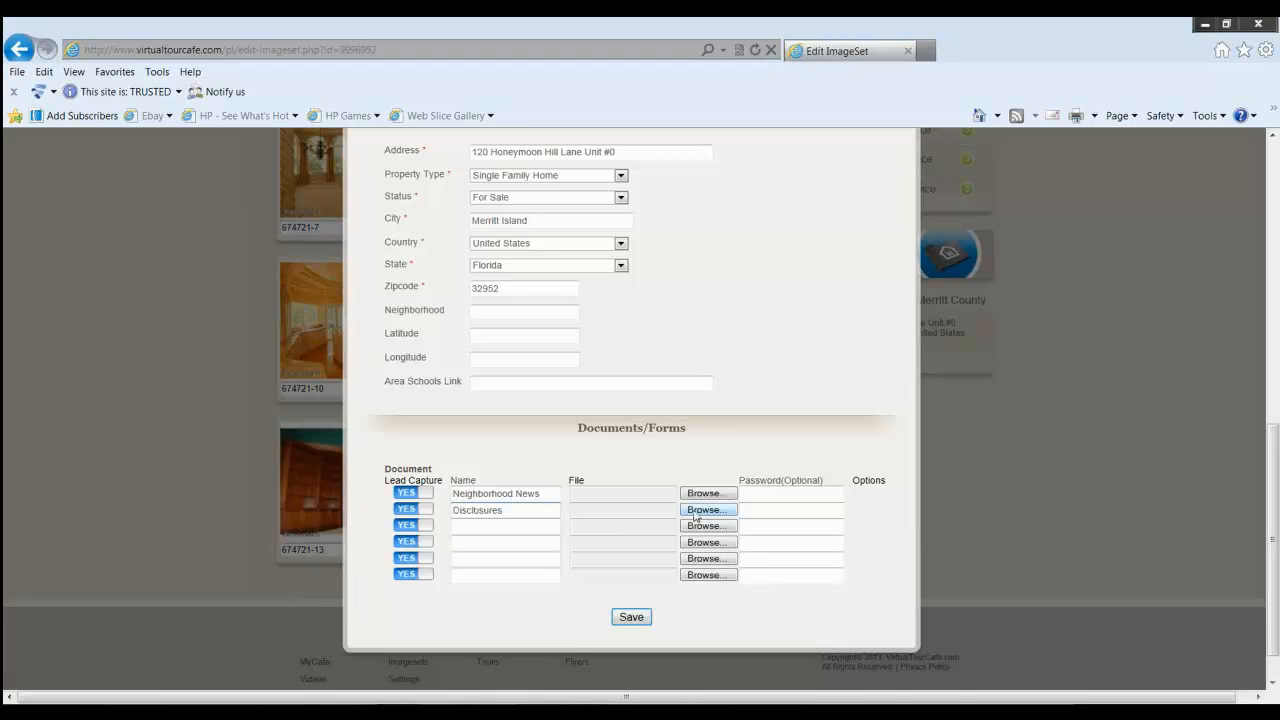
- Try out the optional password field of the Disclosures document entry and clear it again
click(764, 509)
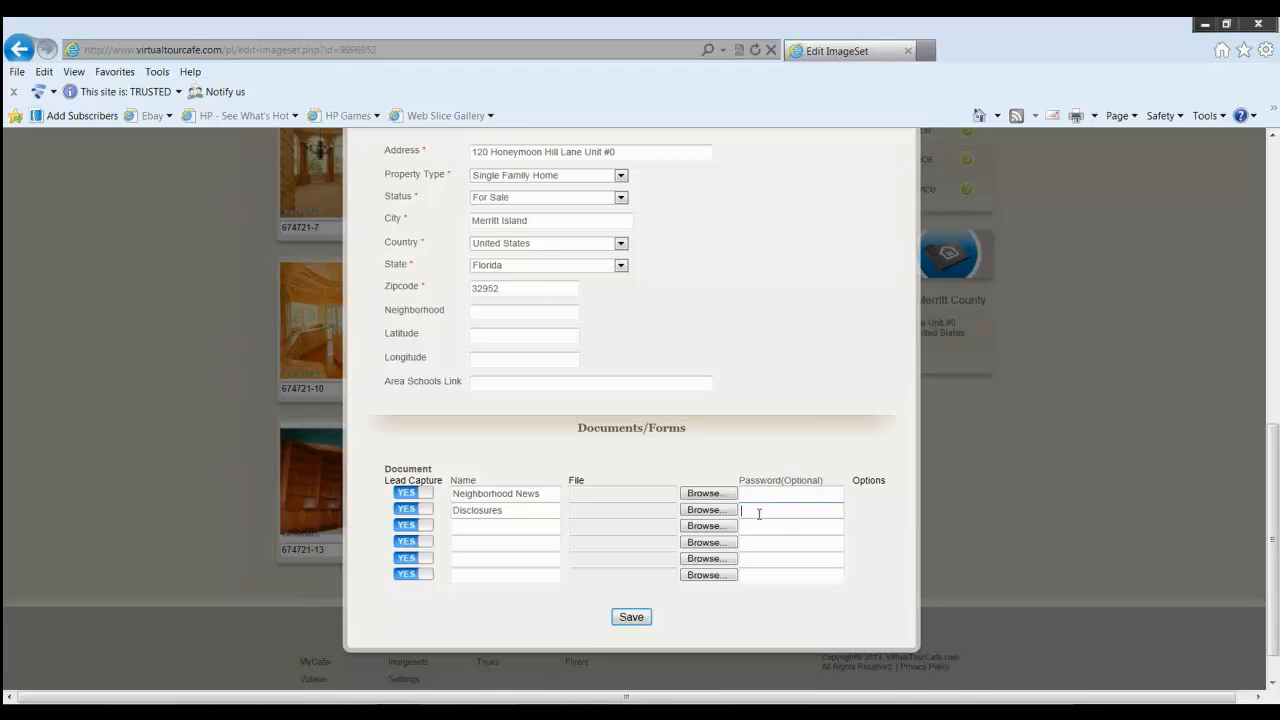
text(•••)
key(BackSpace)
click(760, 494)
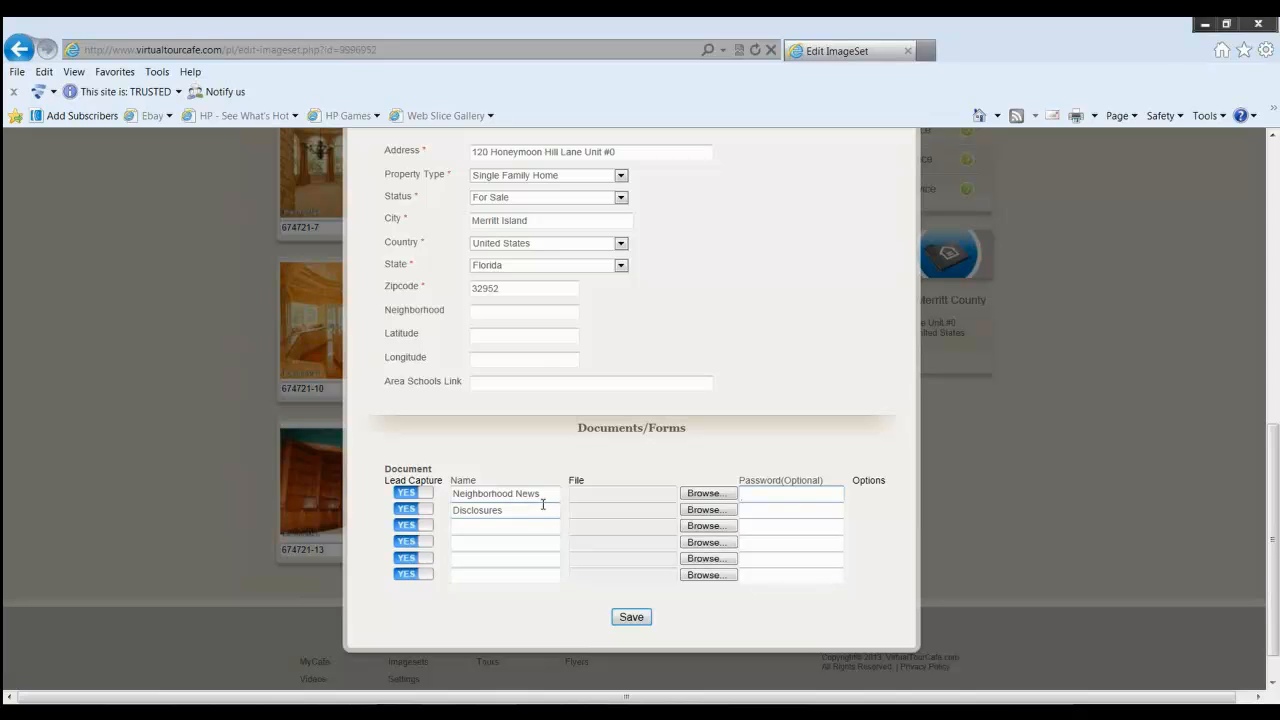
- Save the property information and read its help text before closing the form
click(631, 617)
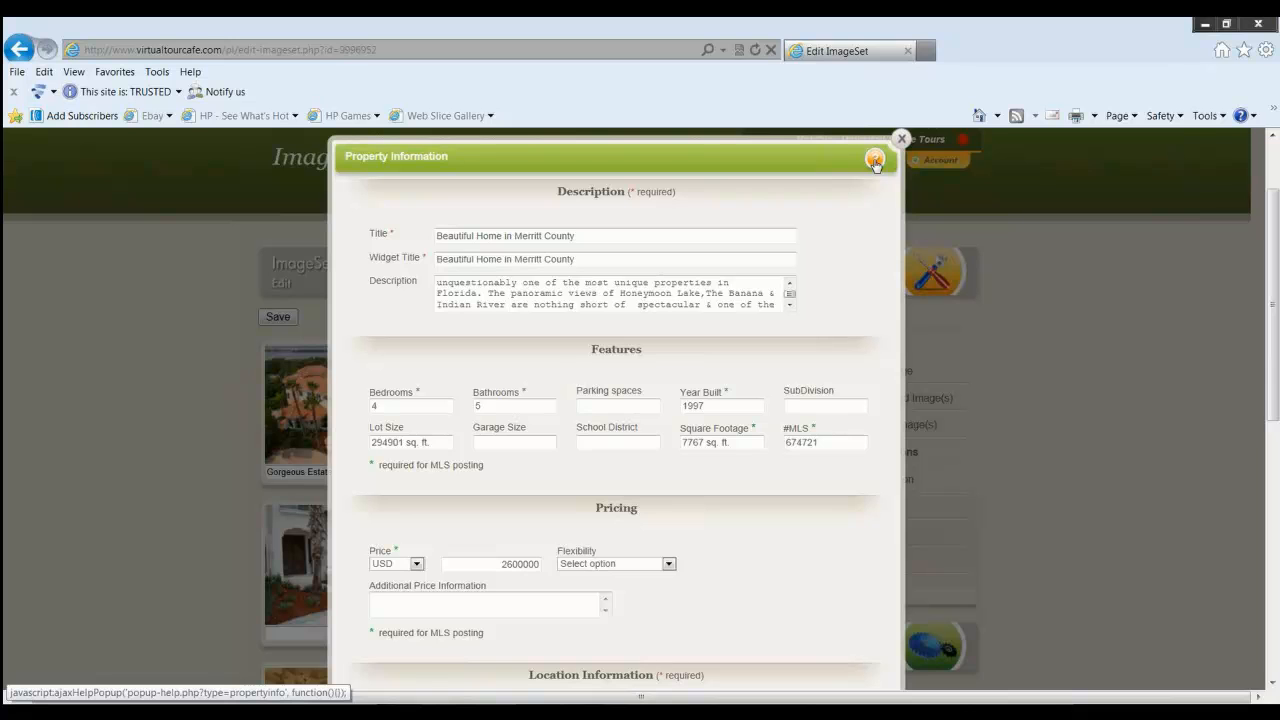
click(875, 160)
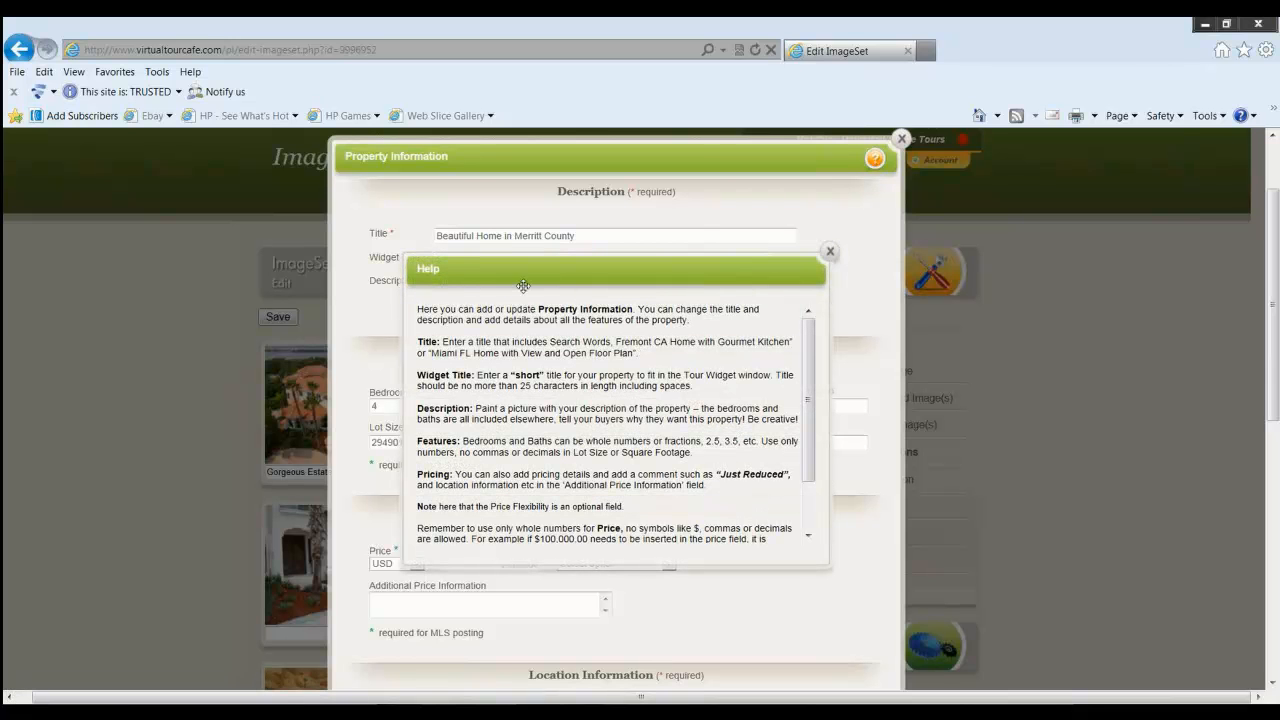
mouse_move(811, 371)
mouse_down()
mouse_move(808, 425)
mouse_move(816, 350)
mouse_up()
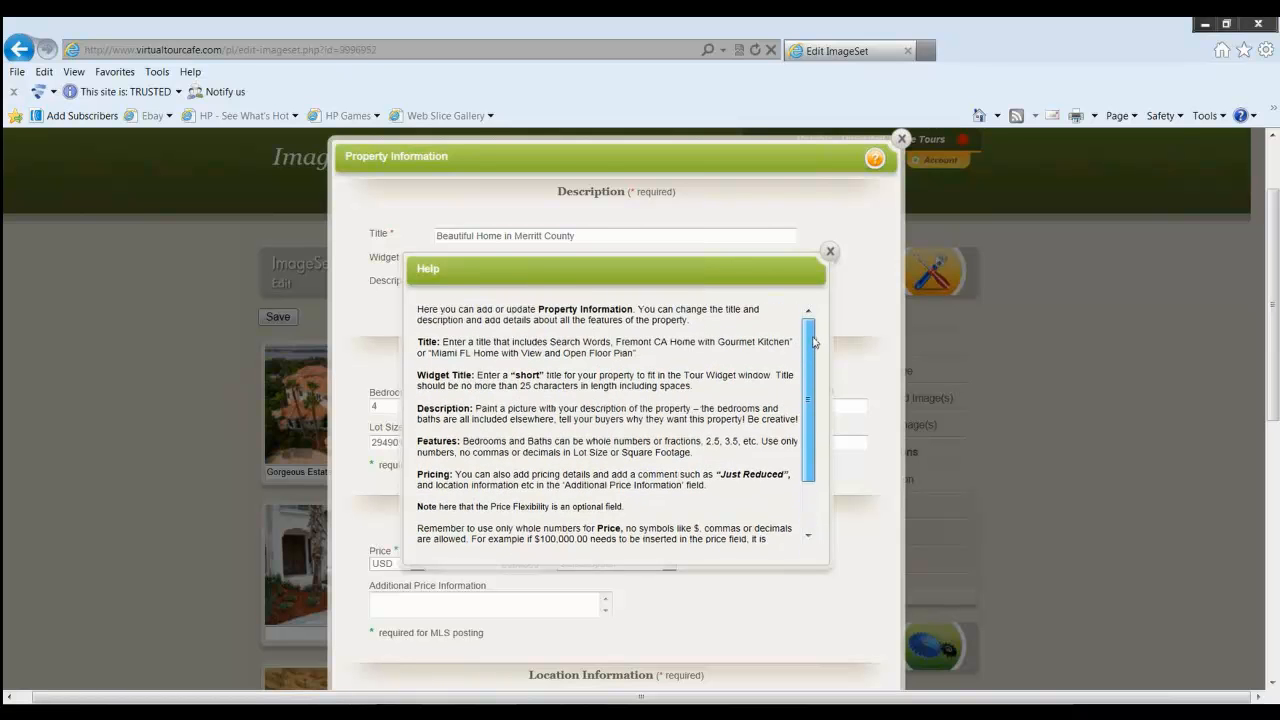
click(830, 253)
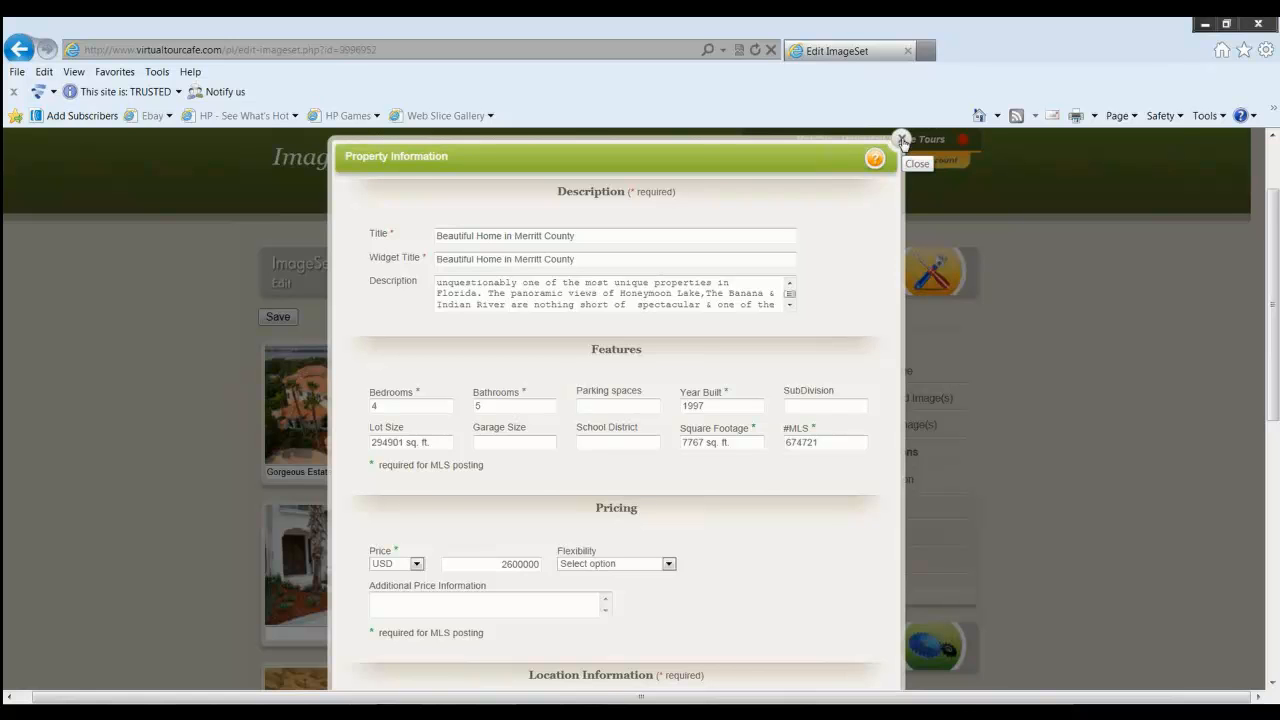
click(901, 141)
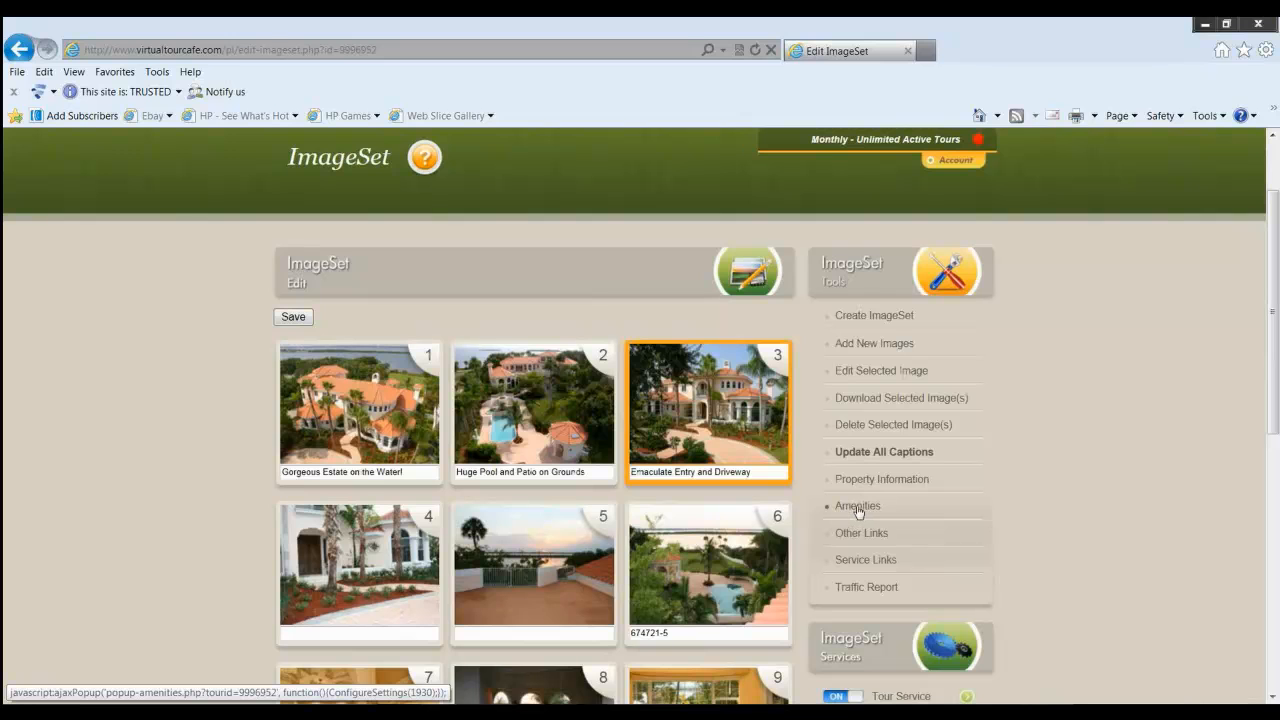
- Open the ImageSet's amenities and turn on Sink Disposal and Washer/Dryer among the appliances
click(857, 508)
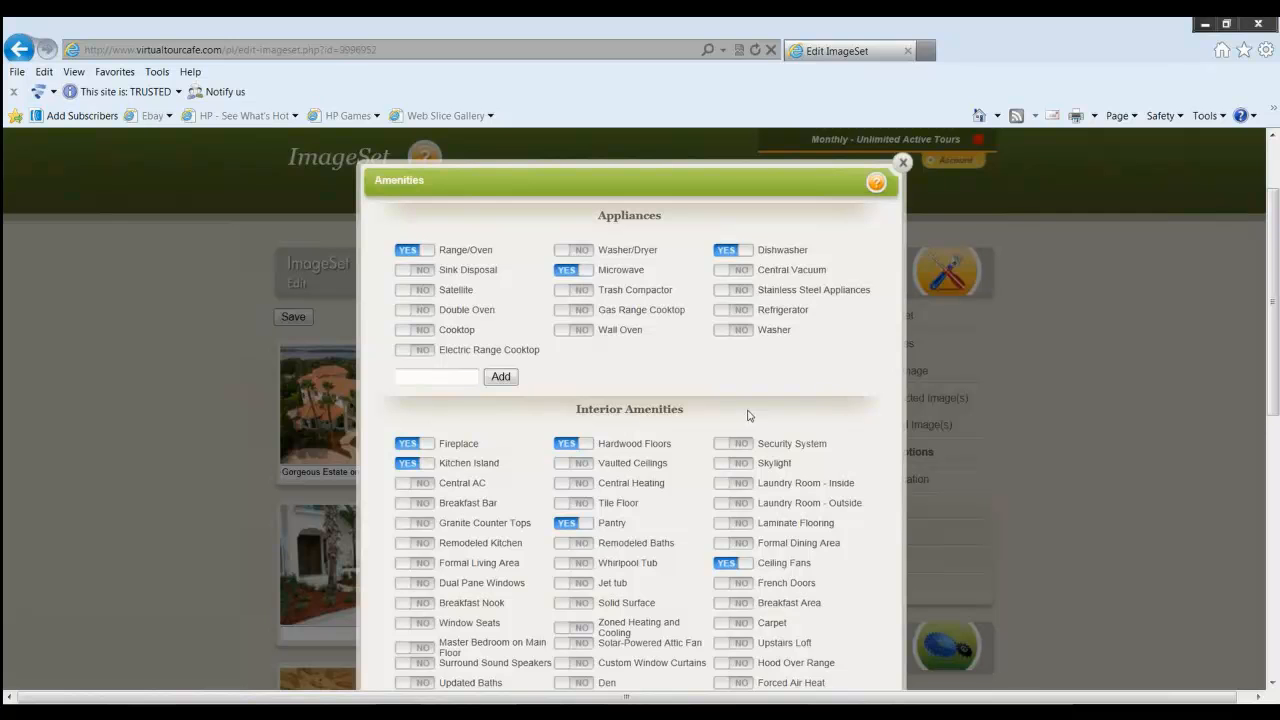
scroll(740, 412, down, 3)
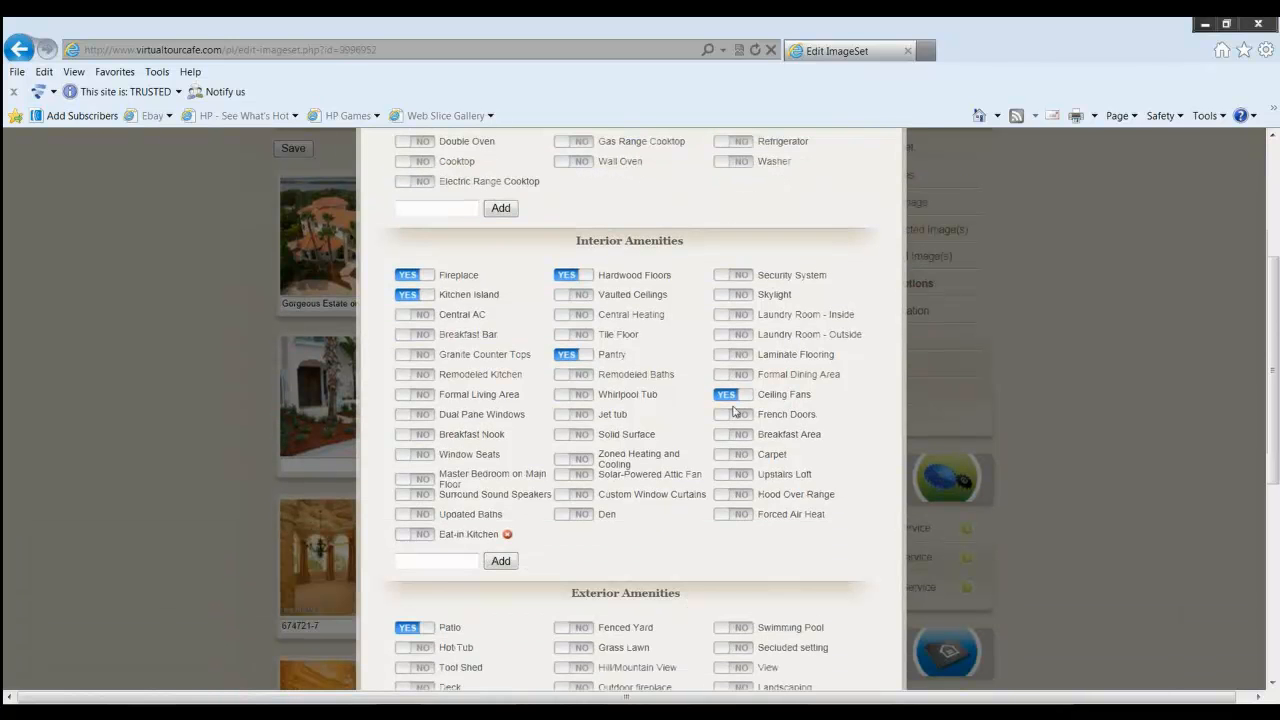
scroll(722, 487, down, 3)
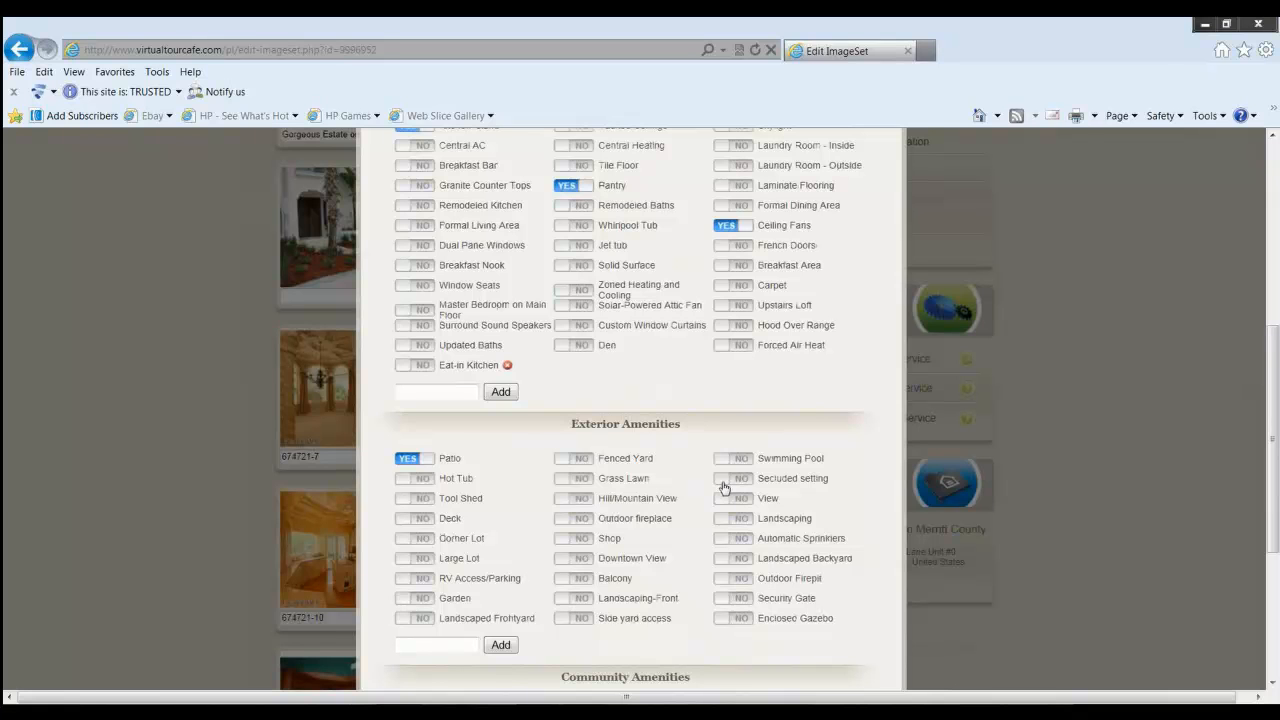
scroll(724, 487, up, 3)
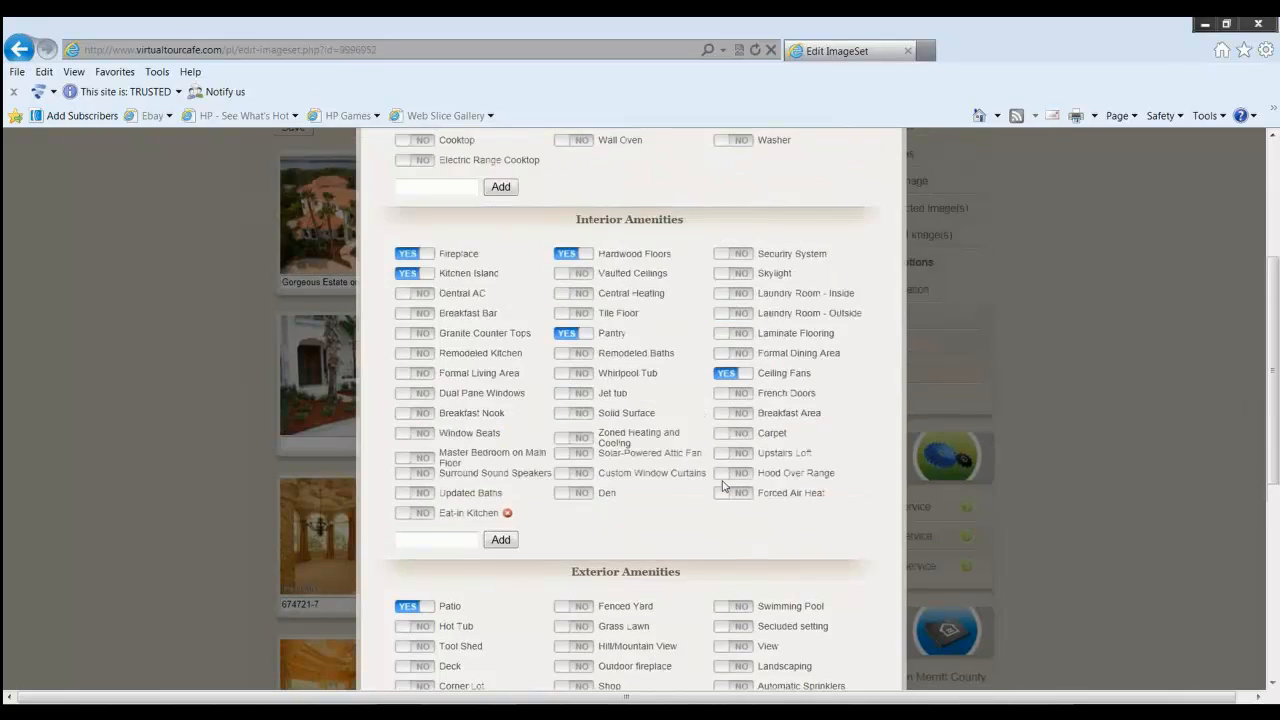
scroll(676, 394, up, 3)
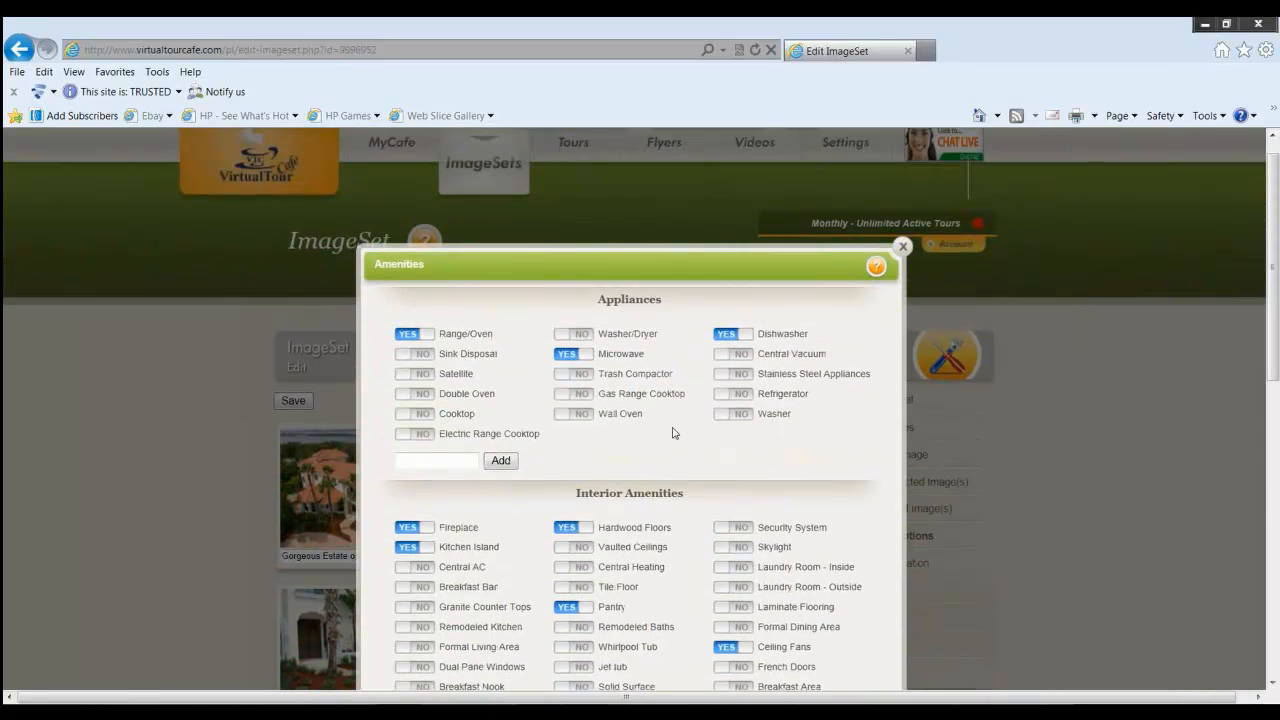
scroll(672, 432, down, 2)
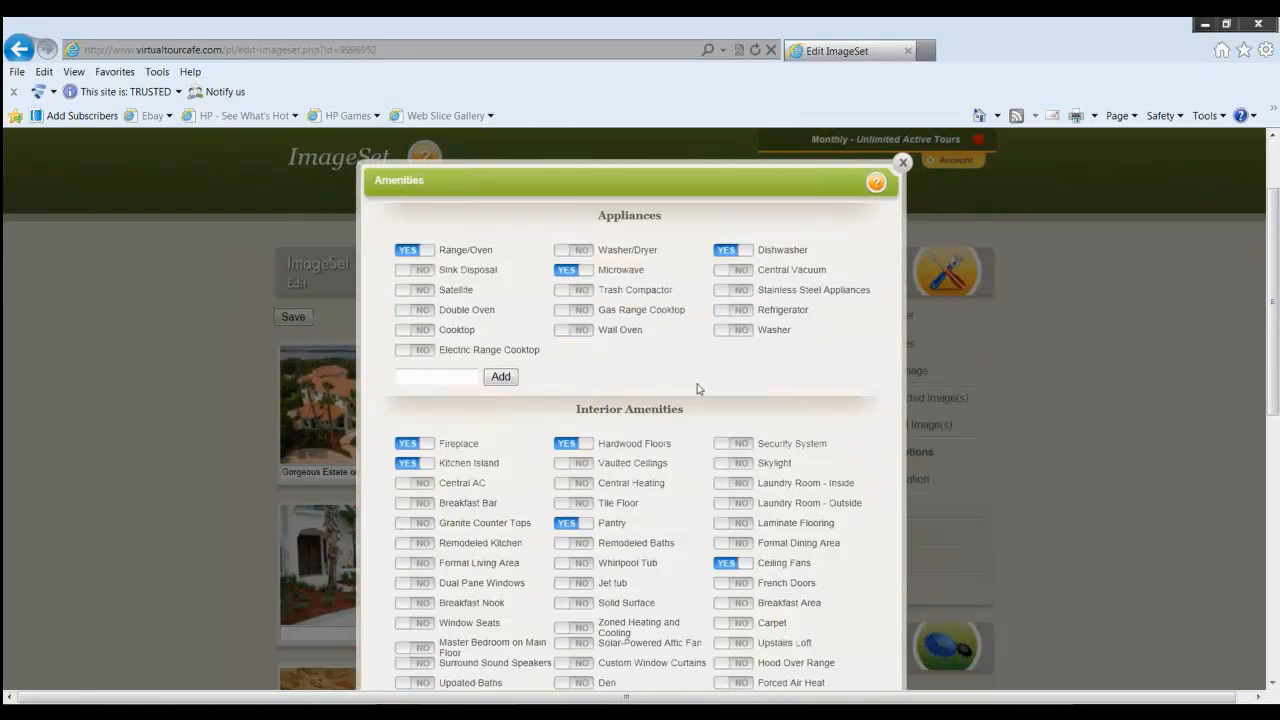
click(418, 272)
scroll(429, 294, up, 1)
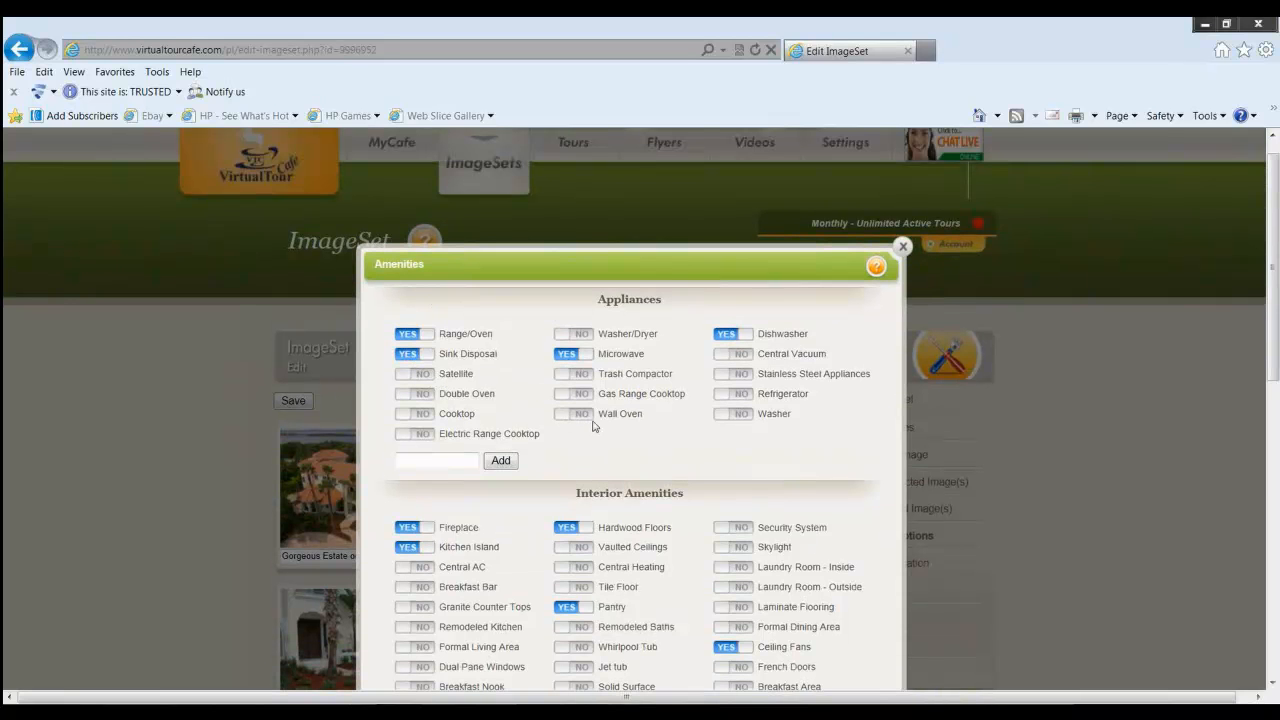
click(574, 333)
- Turn on Hill/Mountain View, Automatic Sprinklers, Swimming Pool and Garden among the exterior amenities
scroll(667, 453, down, 1)
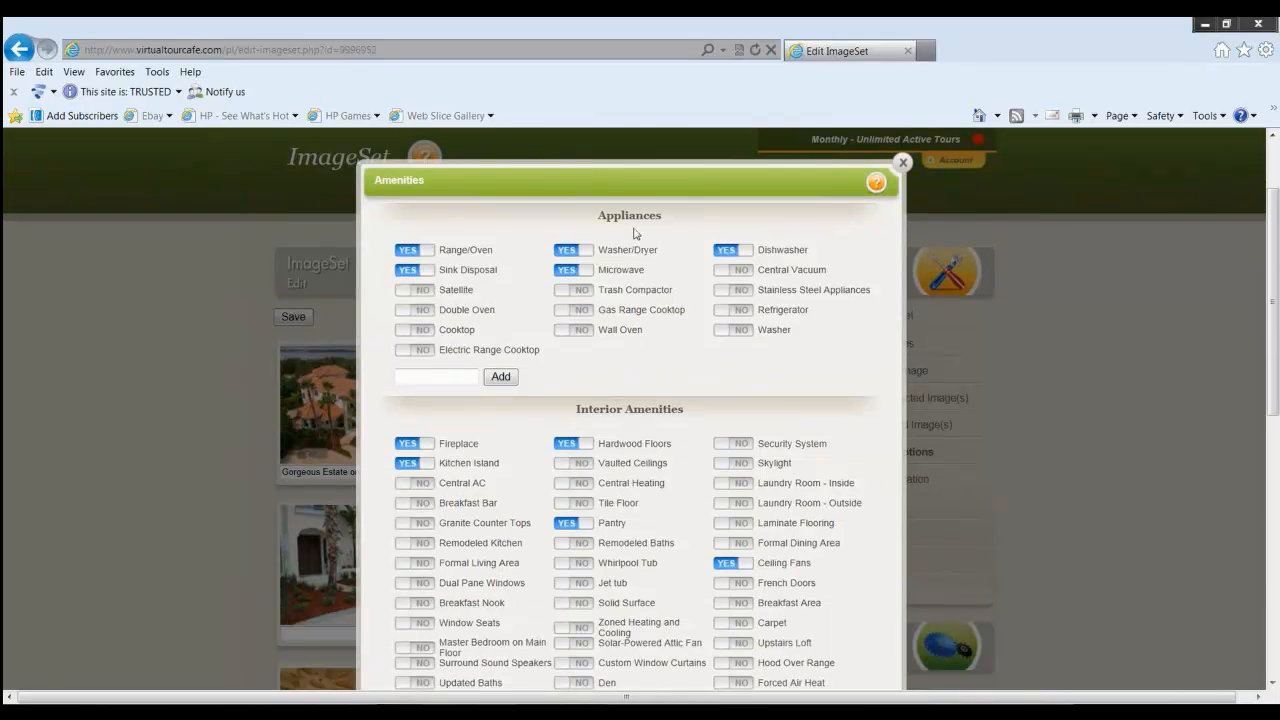
scroll(681, 391, down, 1)
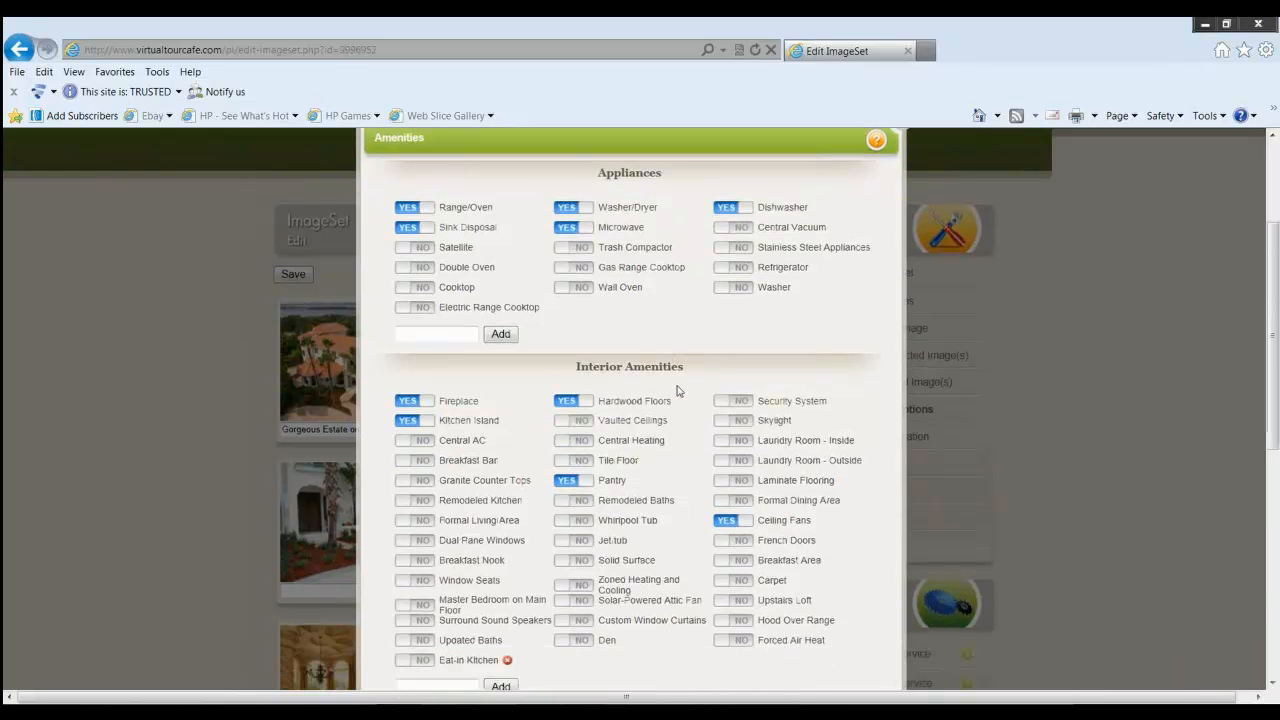
scroll(651, 360, down, 3)
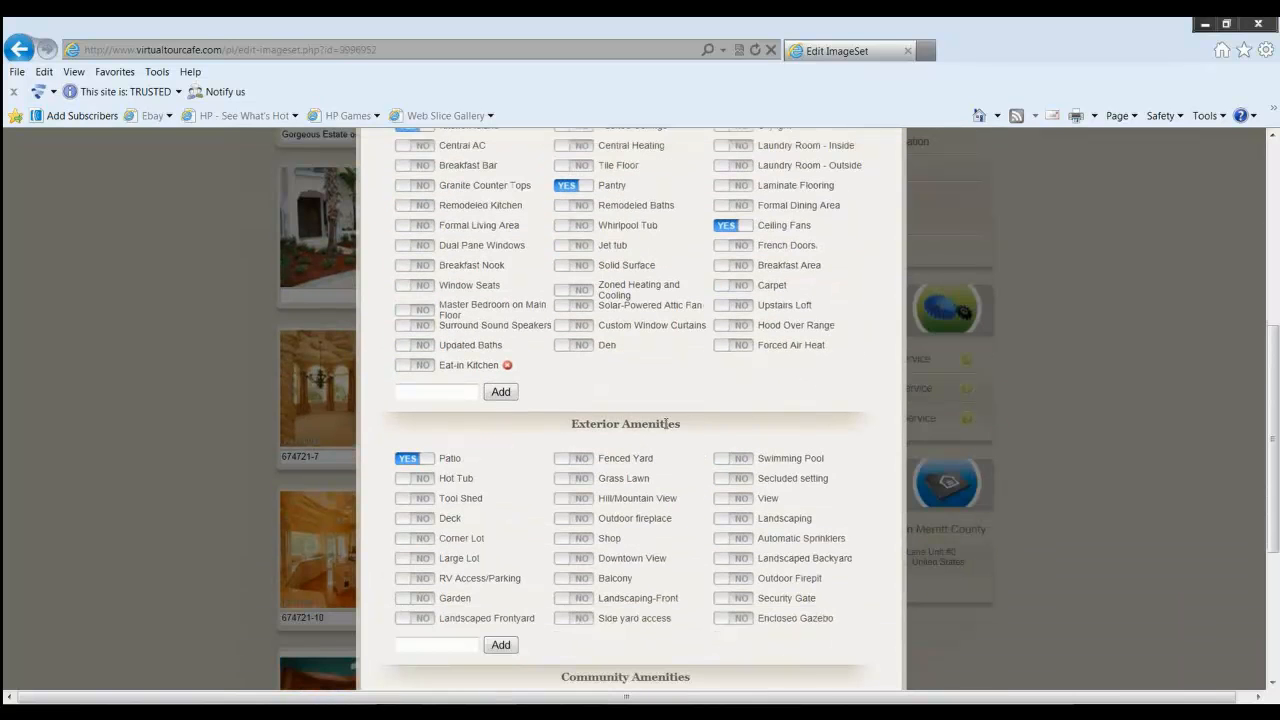
scroll(657, 442, down, 3)
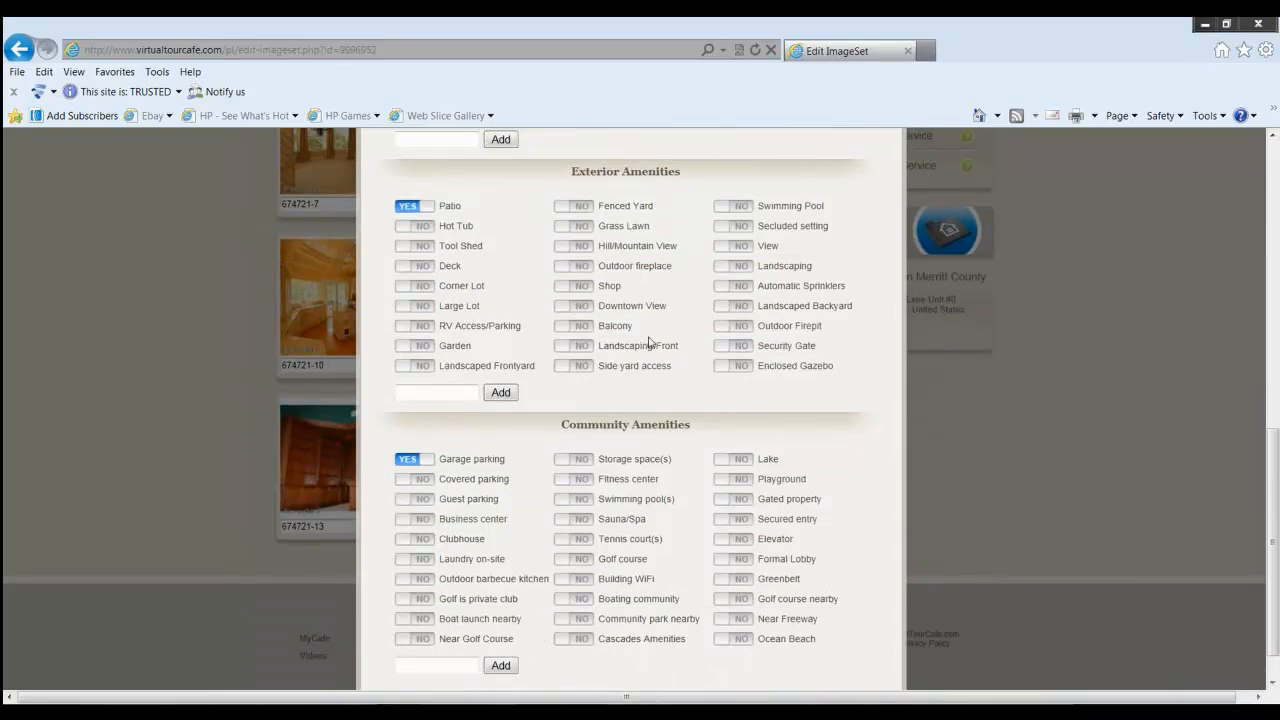
click(576, 250)
click(746, 290)
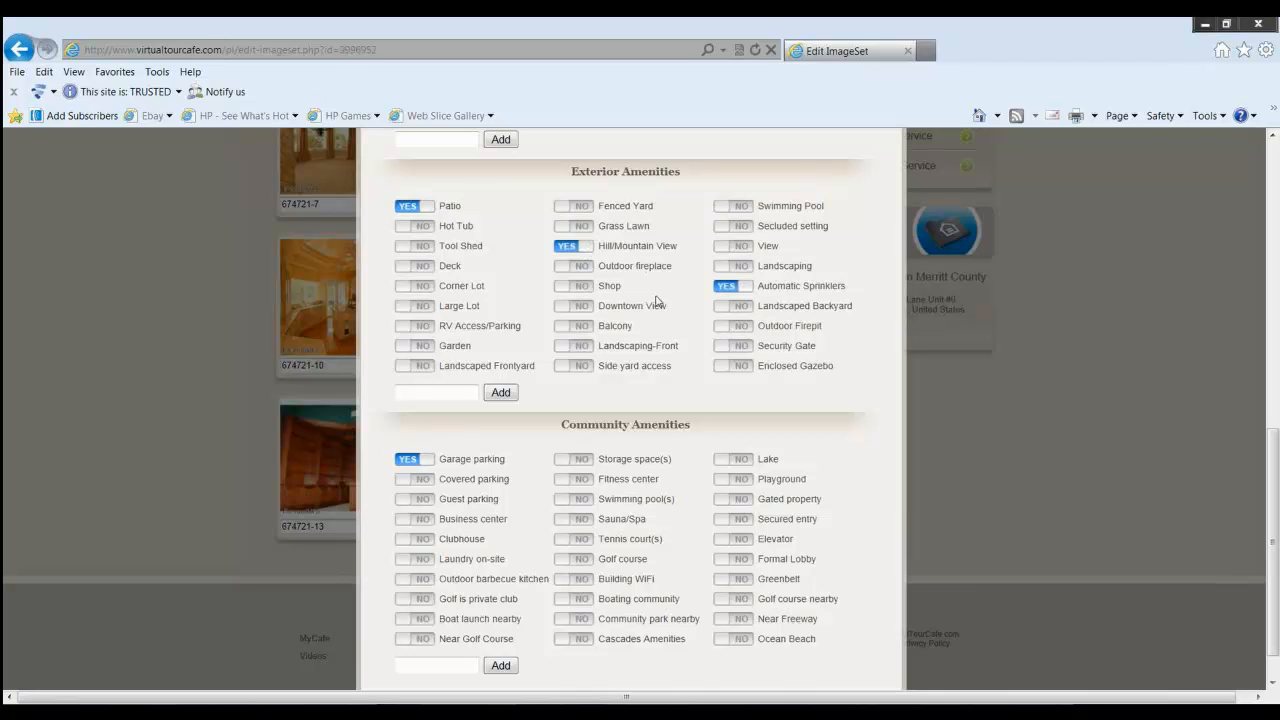
click(734, 208)
click(420, 348)
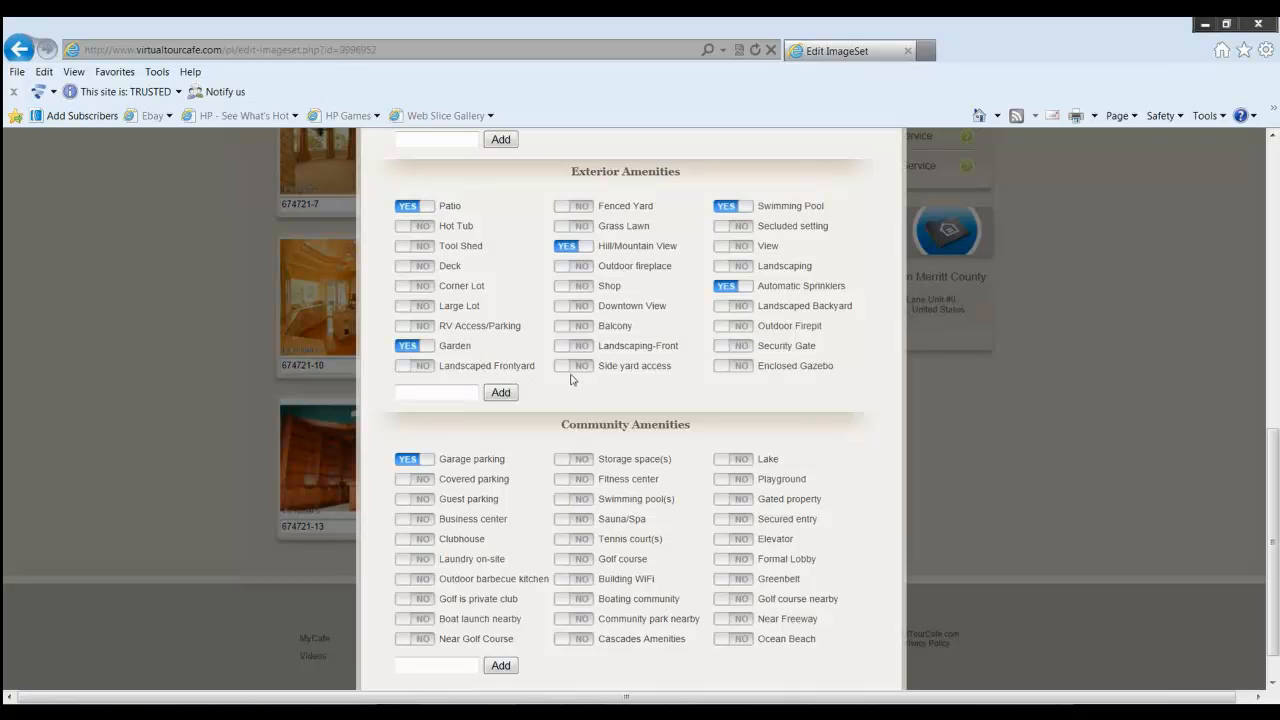
- Turn on the custom Eat-in Kitchen entry among the interior amenities
scroll(566, 384, up, 3)
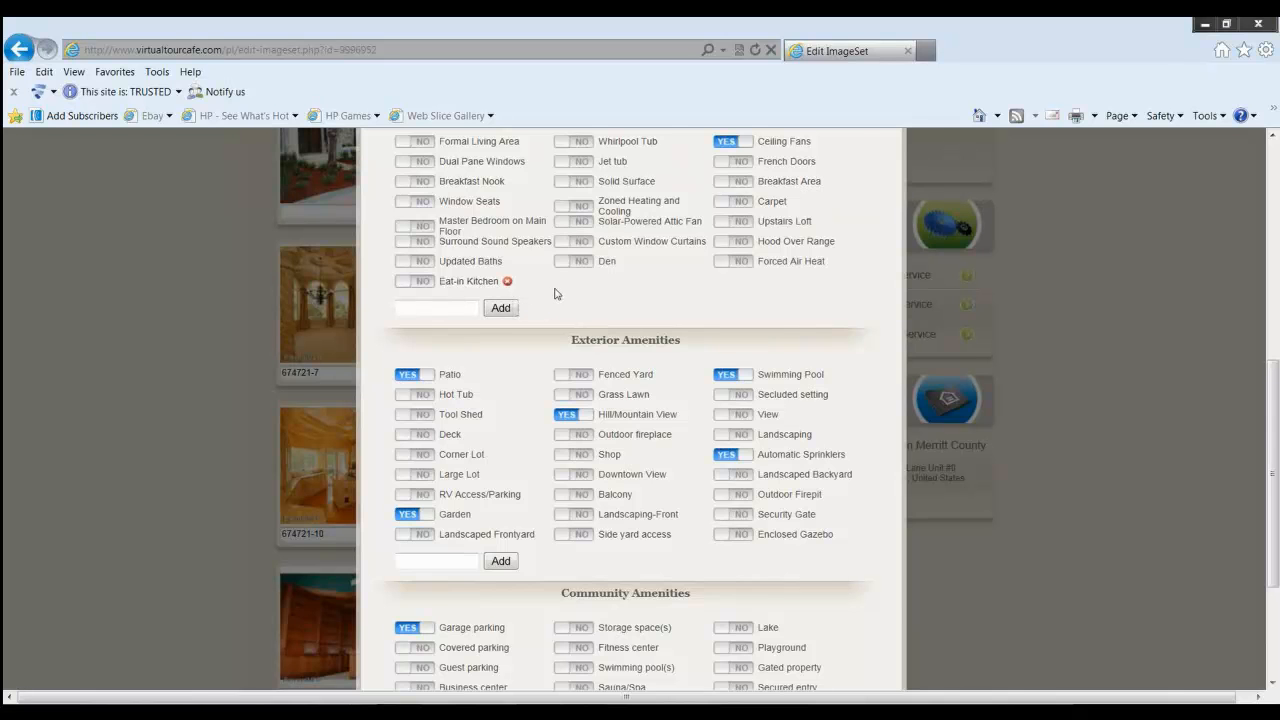
scroll(557, 293, up, 1)
scroll(525, 300, up, 1)
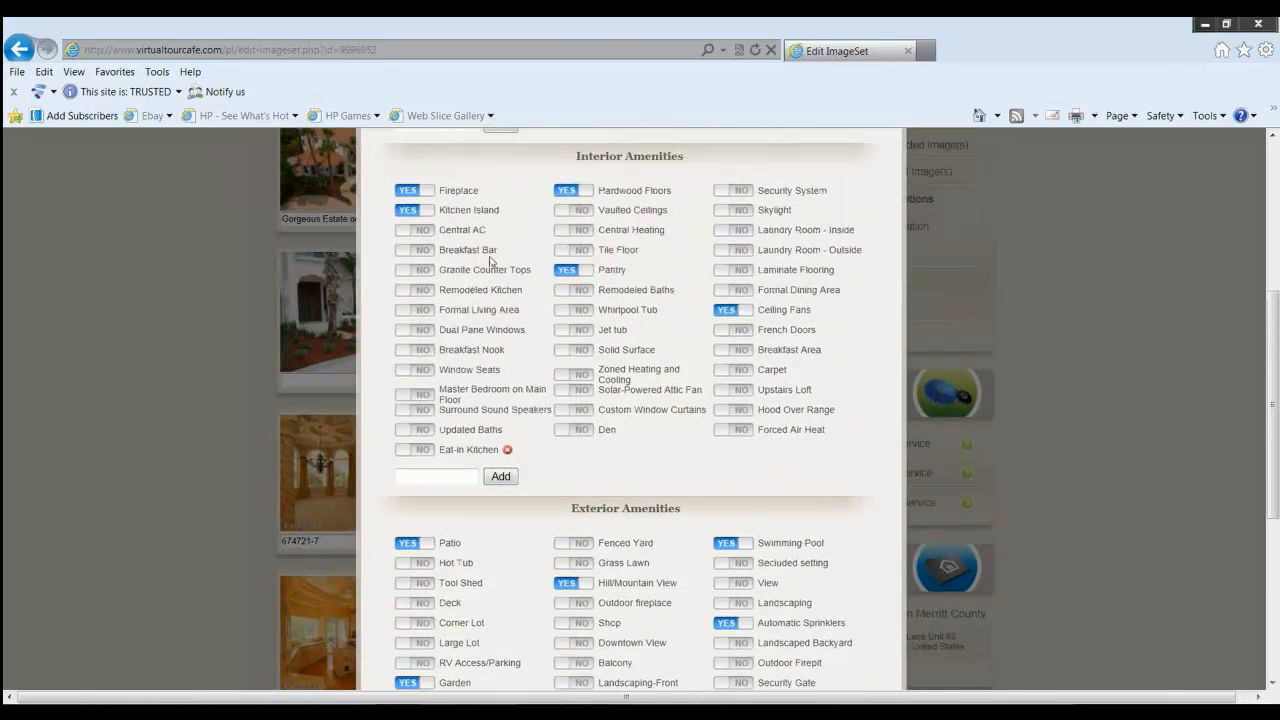
click(427, 451)
click(454, 477)
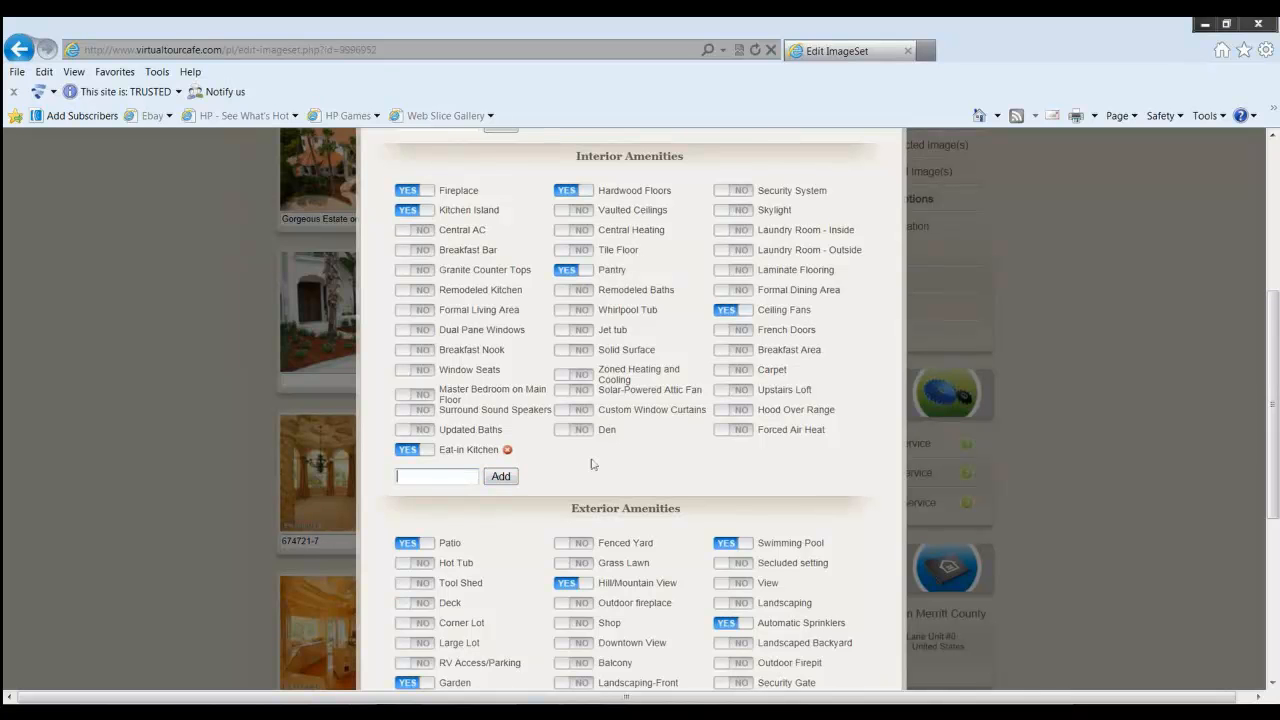
- Turn on Tennis court(s) and Greenbelt among the community amenities, and save and close the amenities
scroll(603, 444, down, 3)
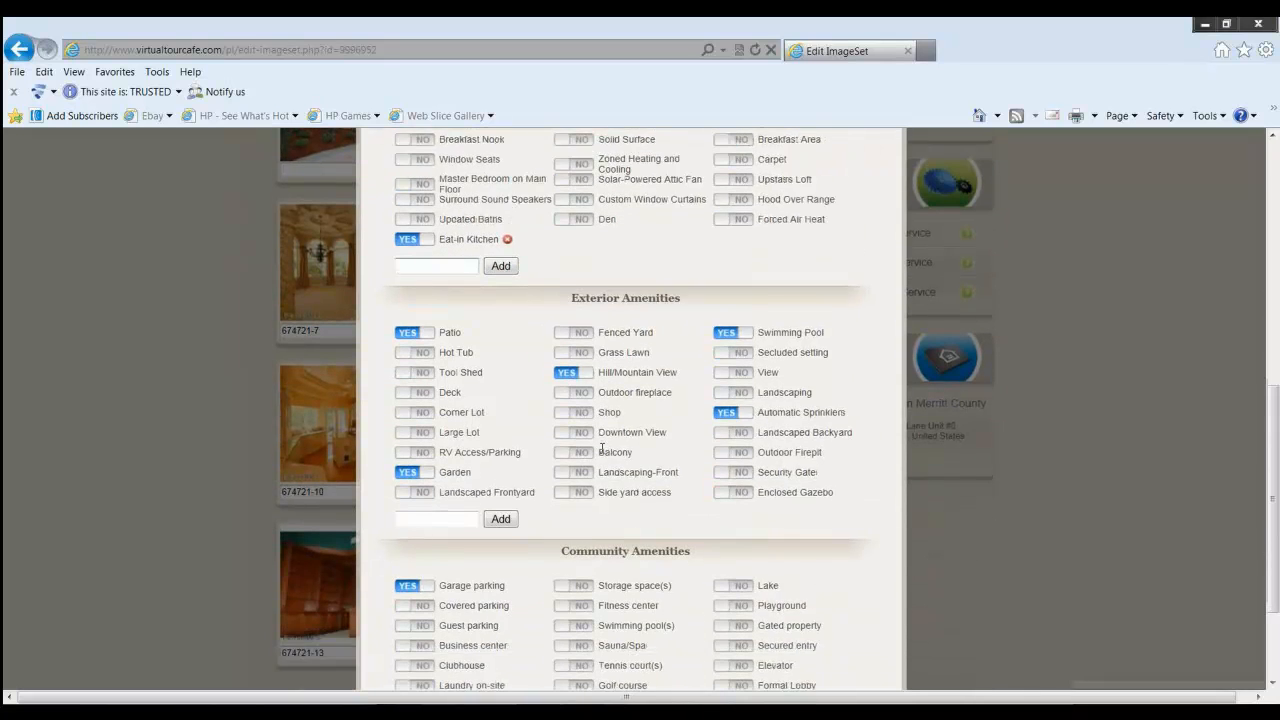
scroll(636, 455, down, 2)
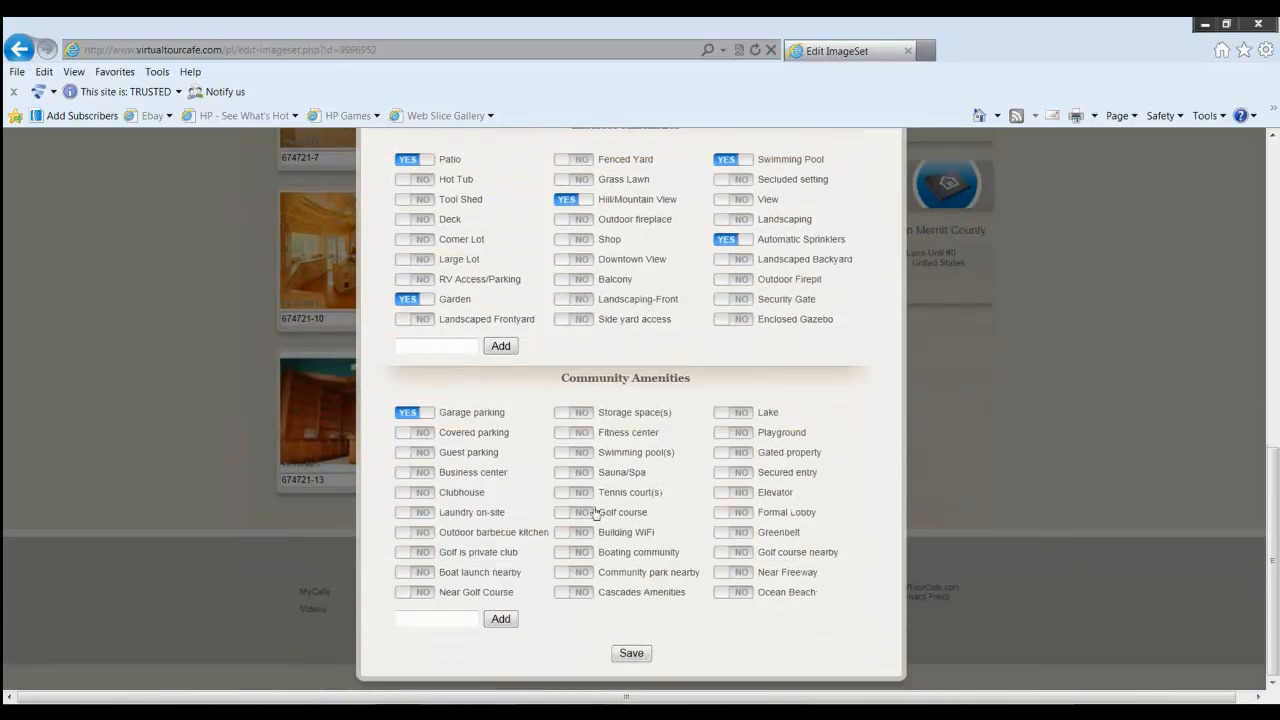
click(575, 492)
click(731, 535)
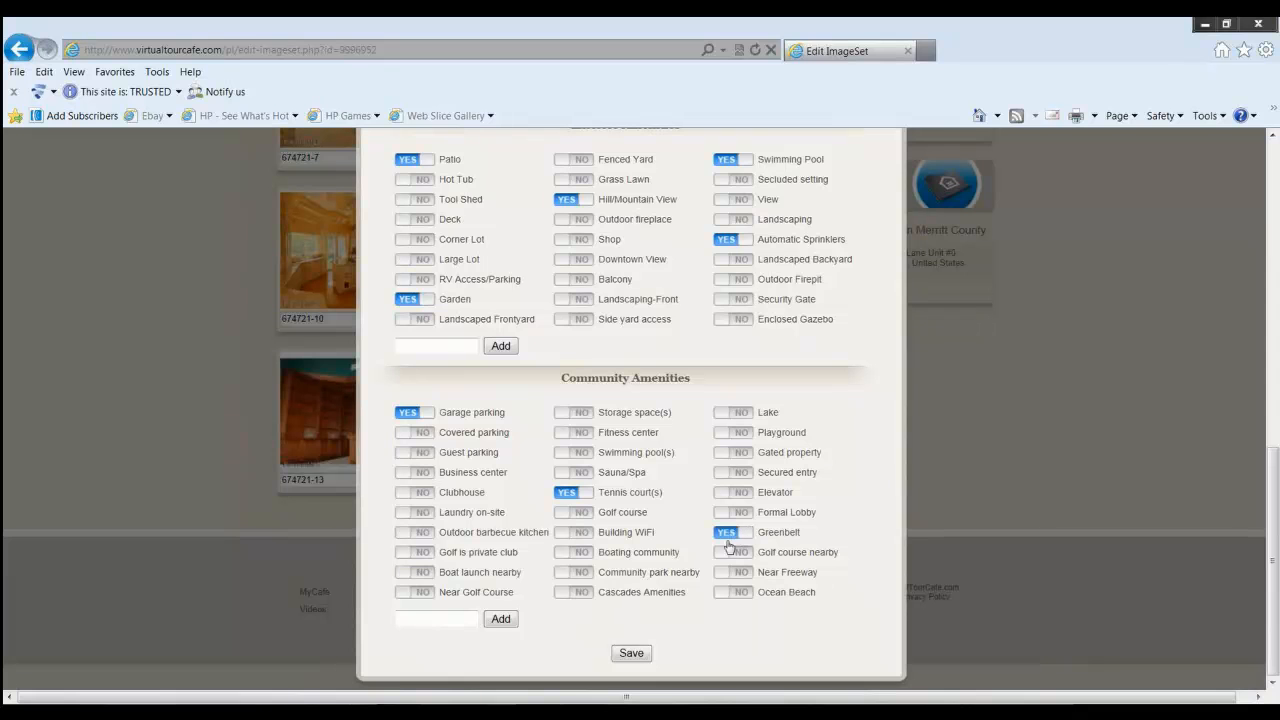
click(637, 656)
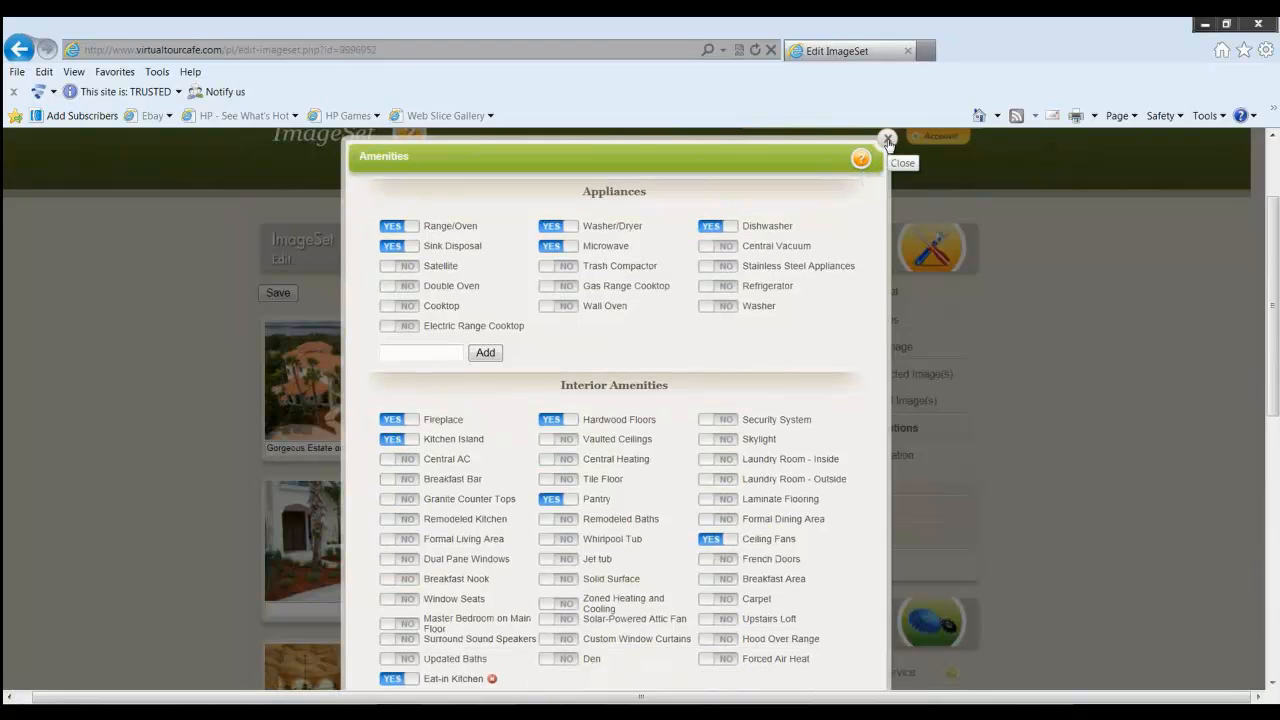
click(887, 141)
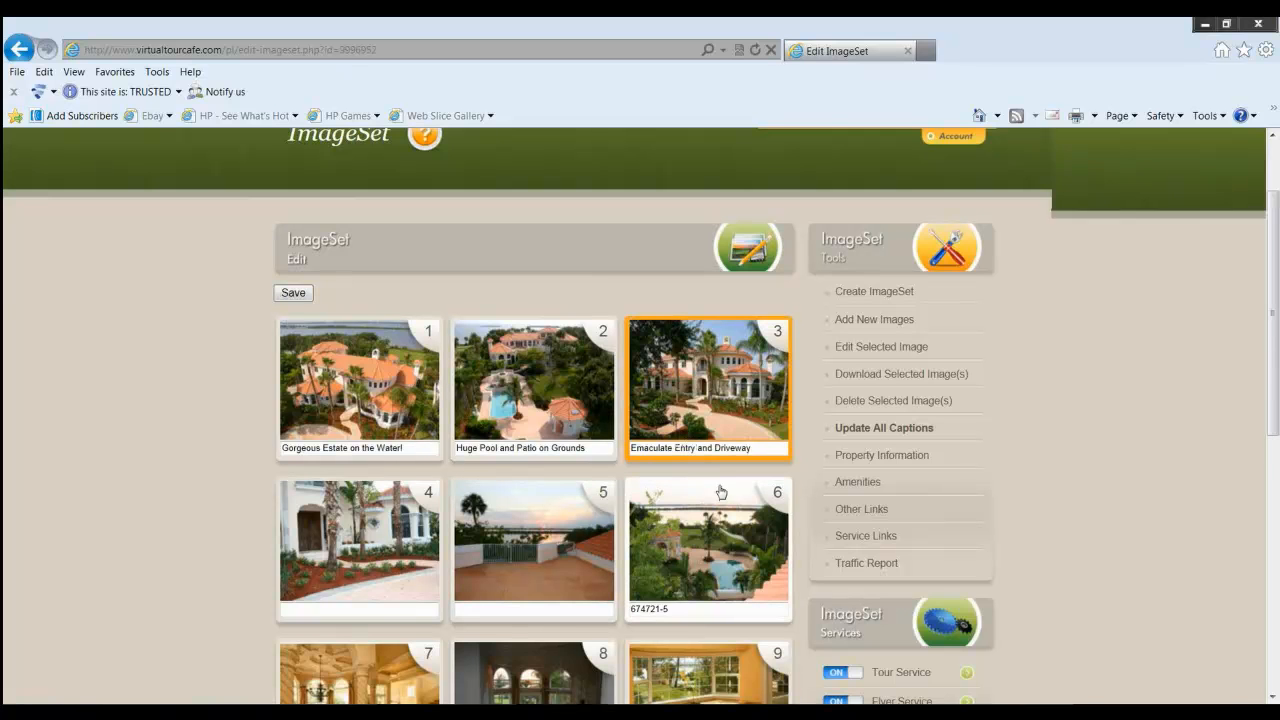
- Return to the overview of all ImageSets and select the "Beautiful Home in Merritt County" ImageSet
scroll(720, 488, up, 3)
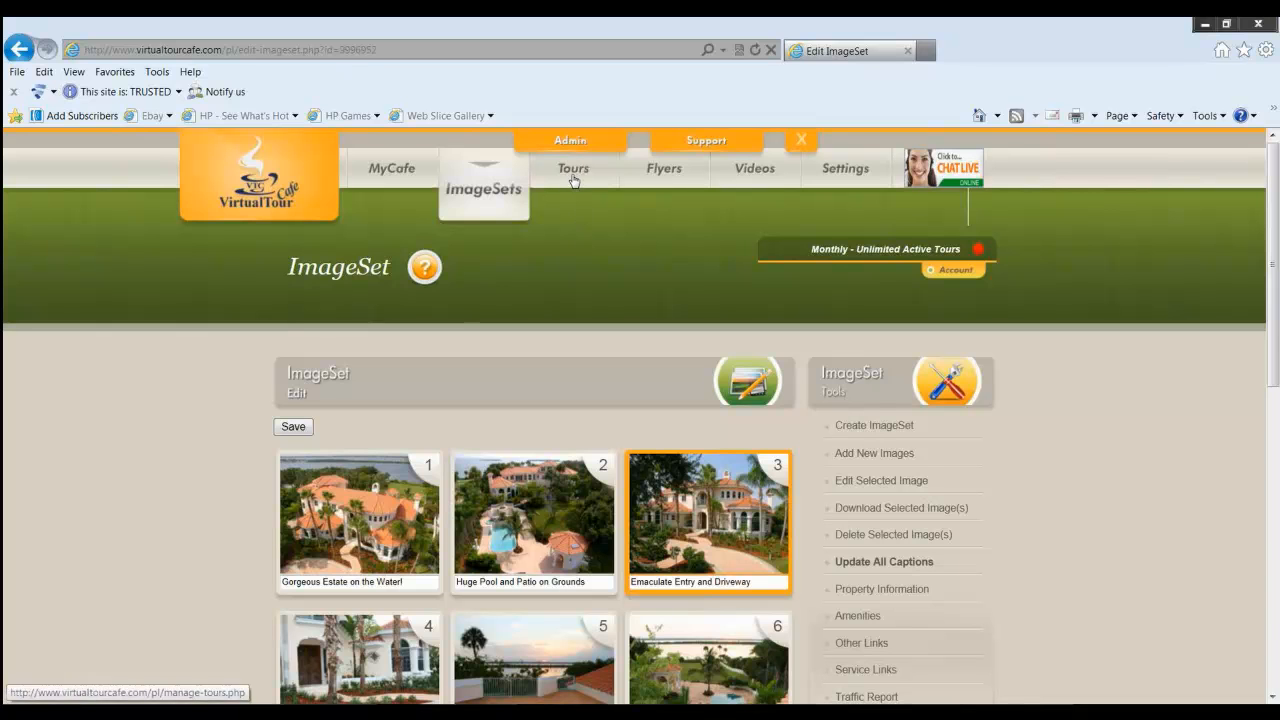
click(483, 177)
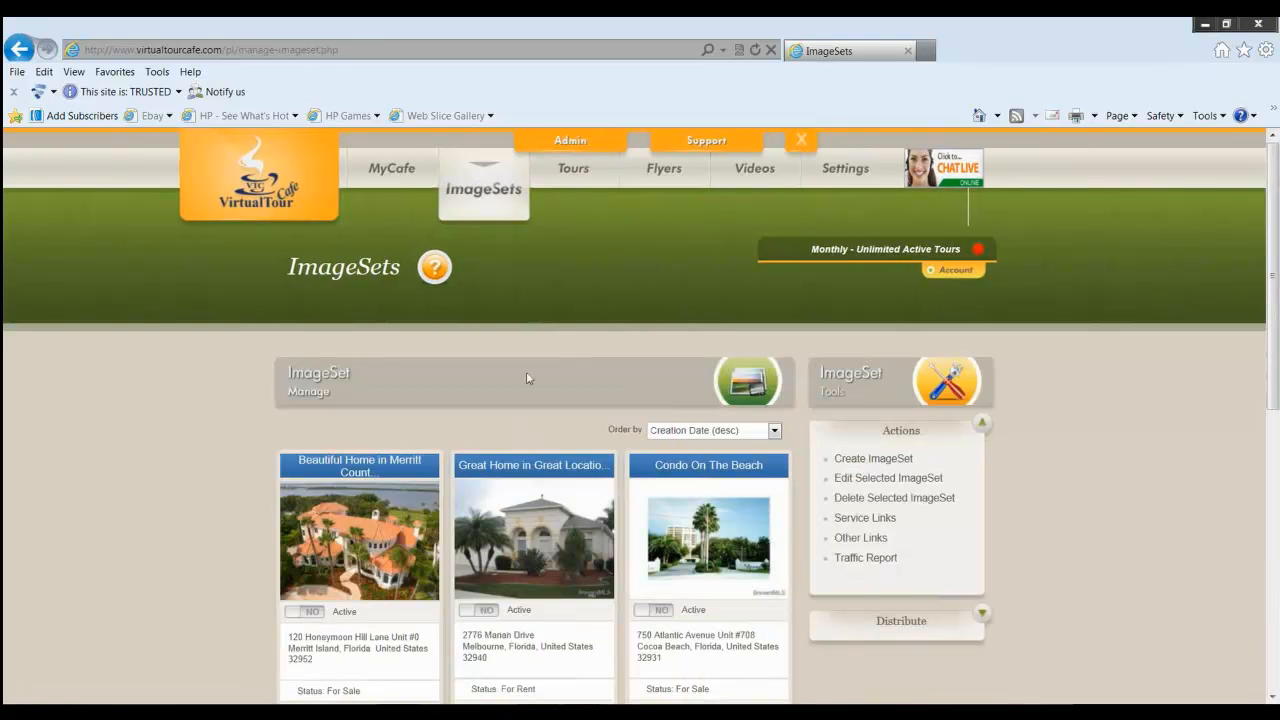
scroll(471, 540, down, 3)
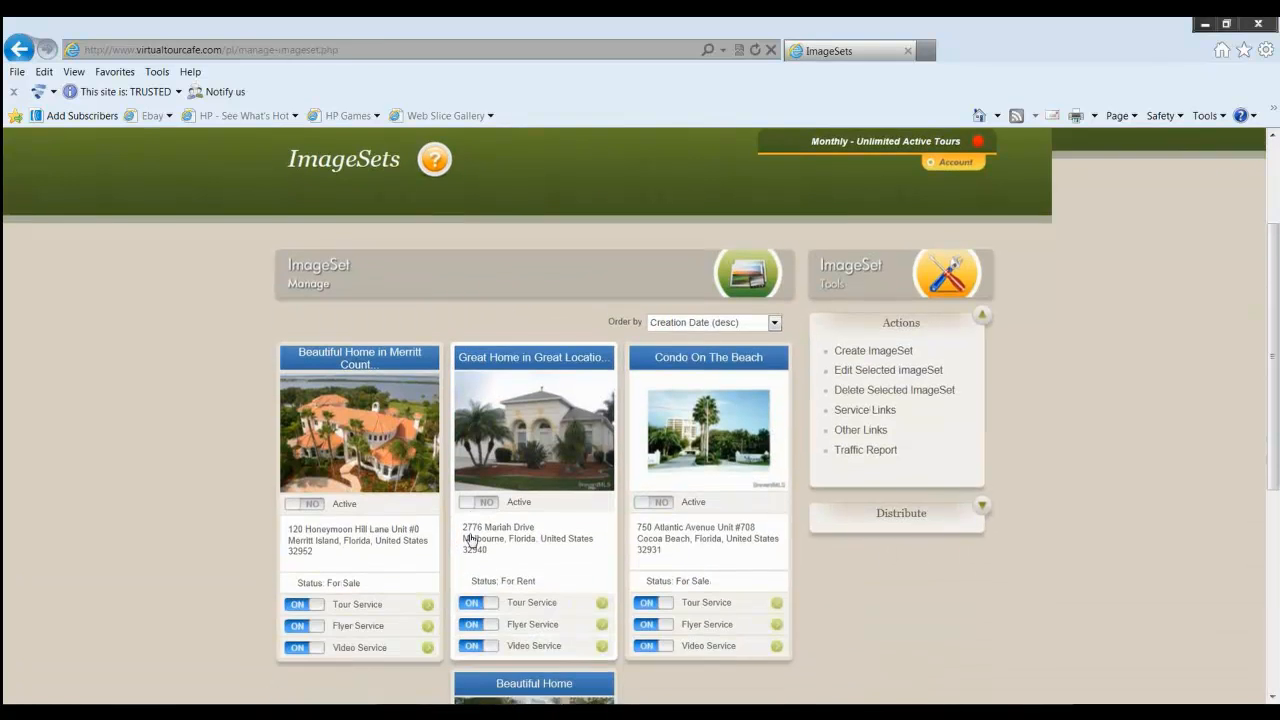
scroll(471, 540, down, 1)
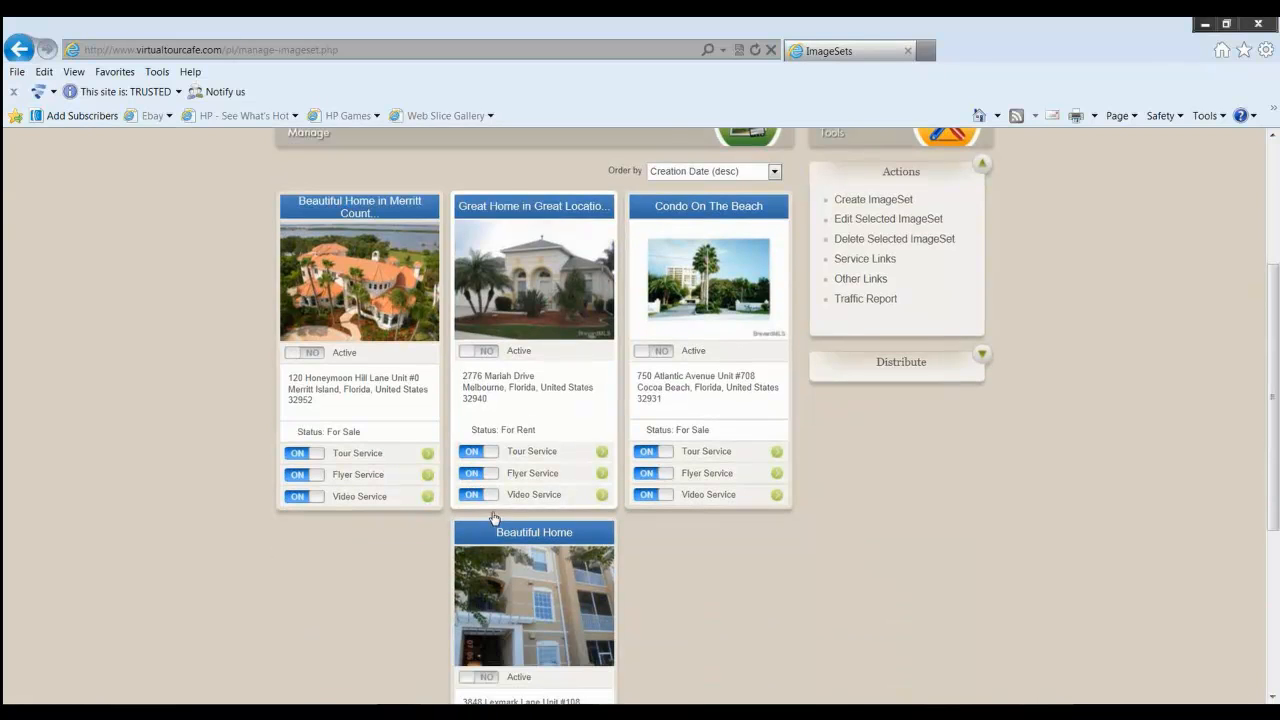
scroll(520, 456, up, 2)
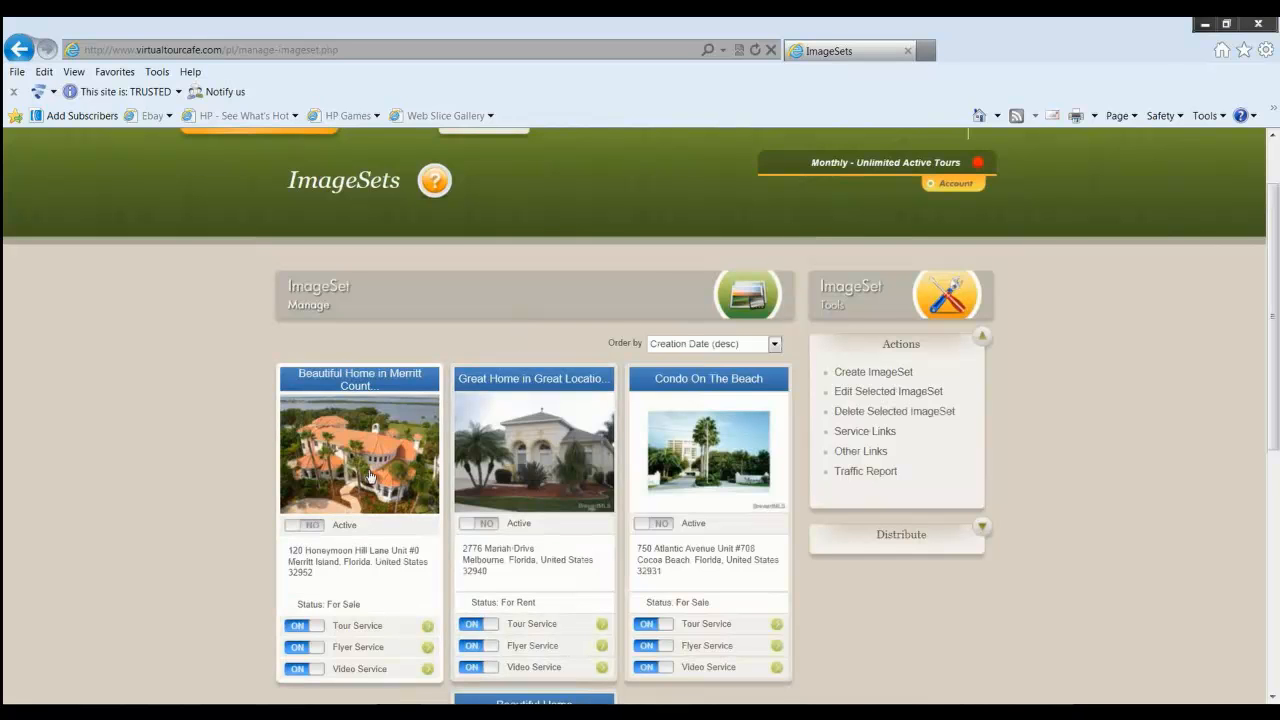
click(370, 480)
scroll(370, 480, up, 1)
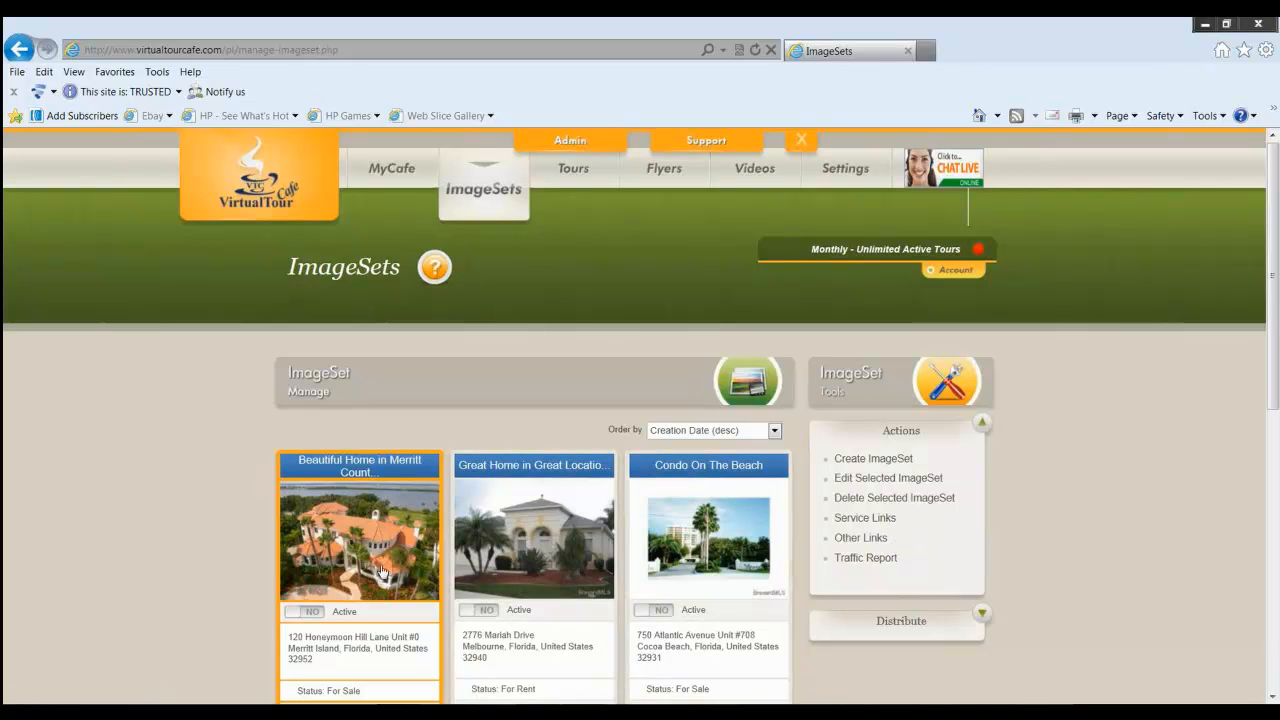
- Activate the "Beautiful Home in Merritt County" ImageSet and look through the Tours, Videos and Flyers overviews
click(312, 619)
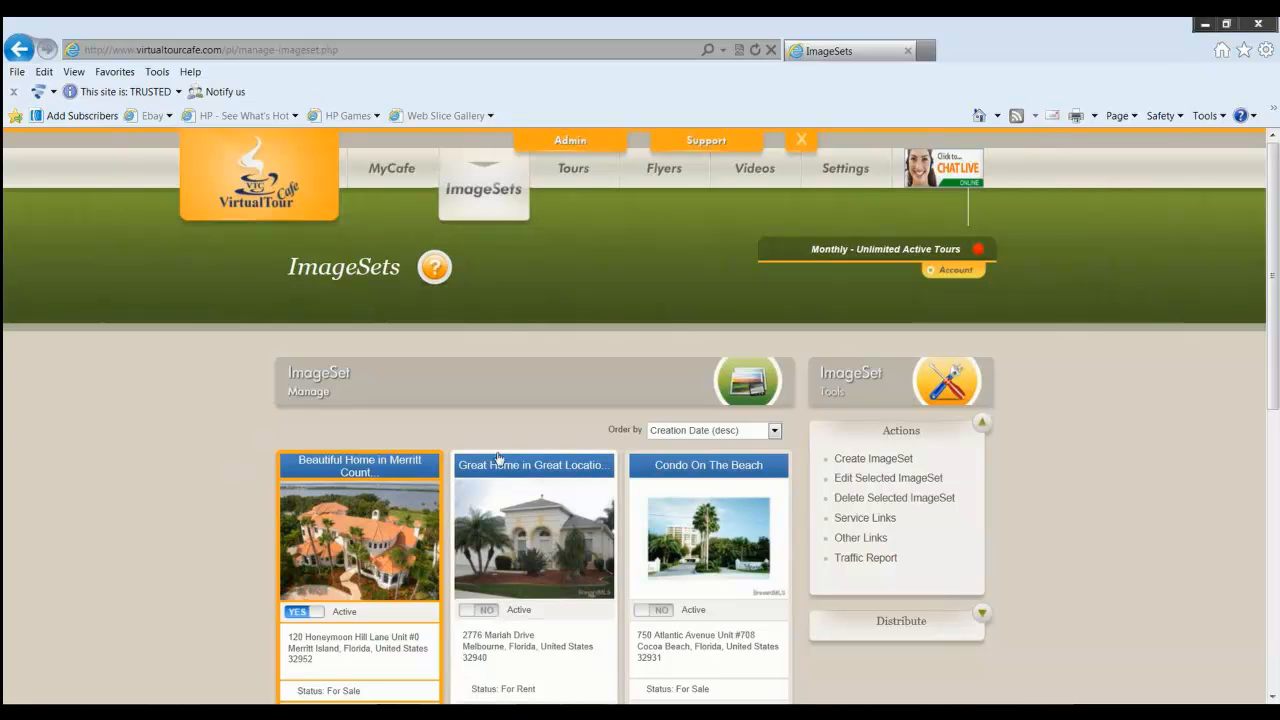
click(577, 170)
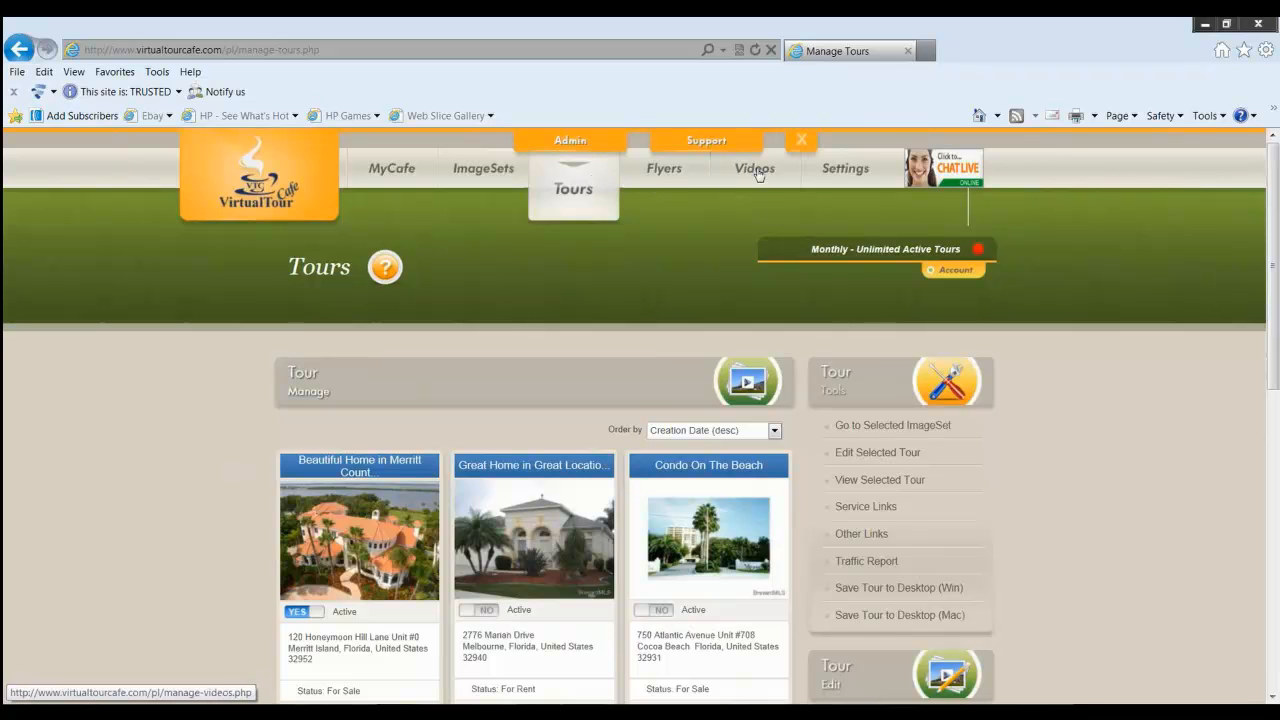
click(660, 172)
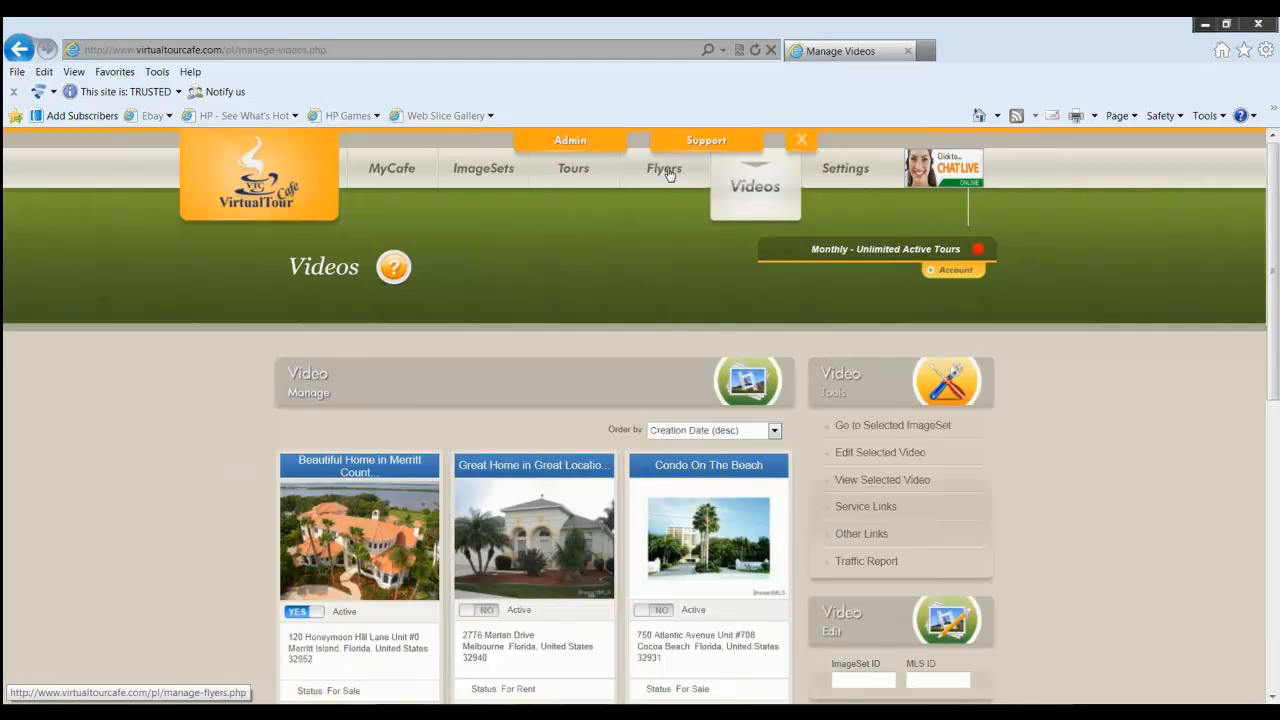
click(669, 175)
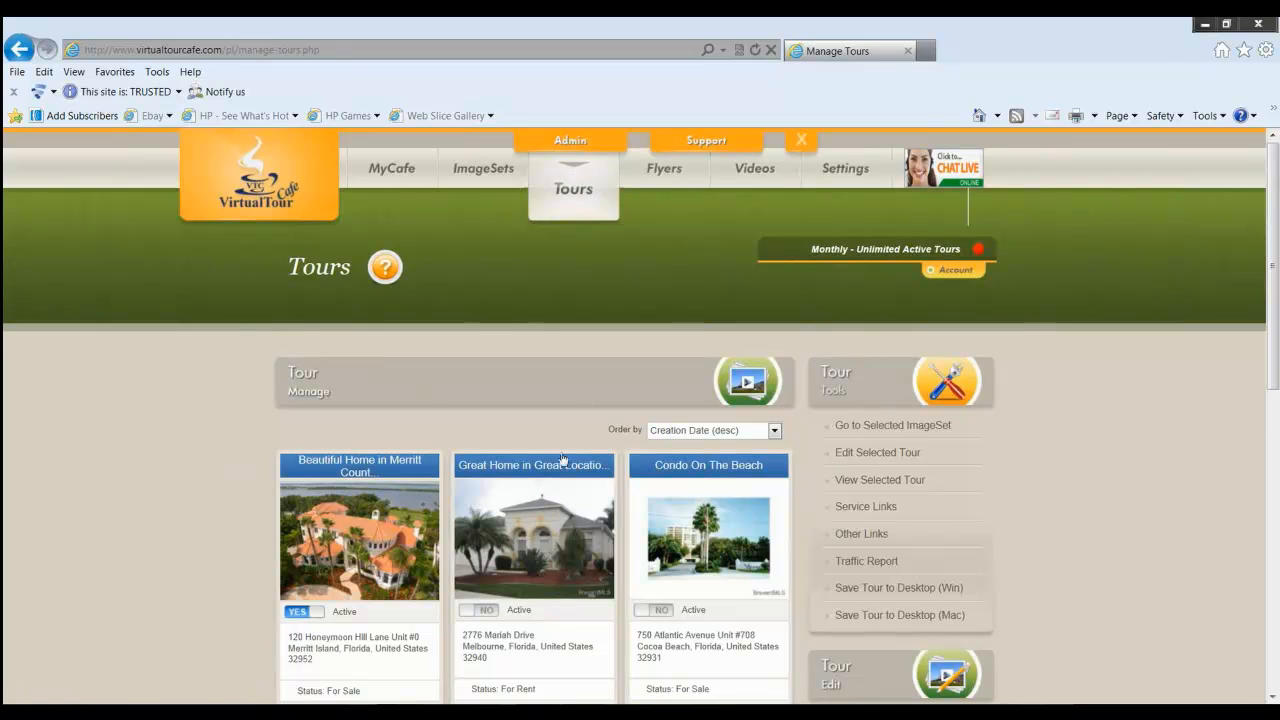
- View the "Beautiful Home in Merritt County" tour and check the agent's My Listings gallery from its contact options
click(358, 549)
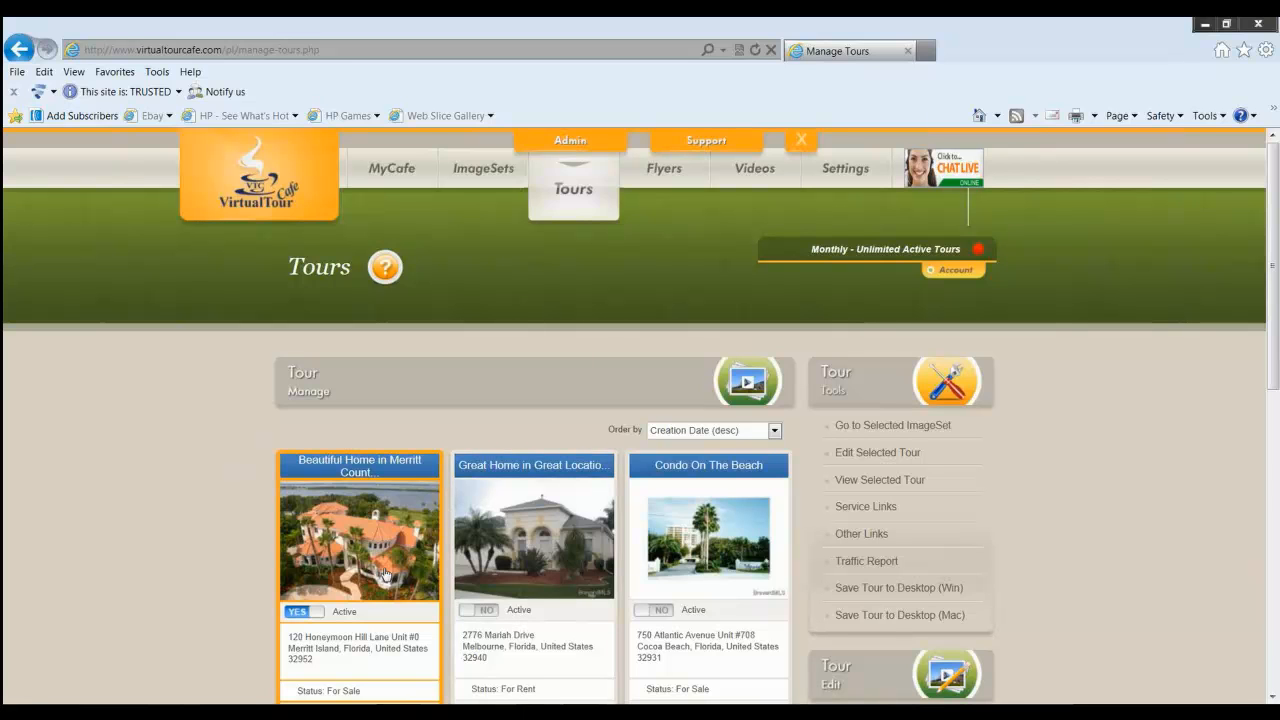
click(876, 481)
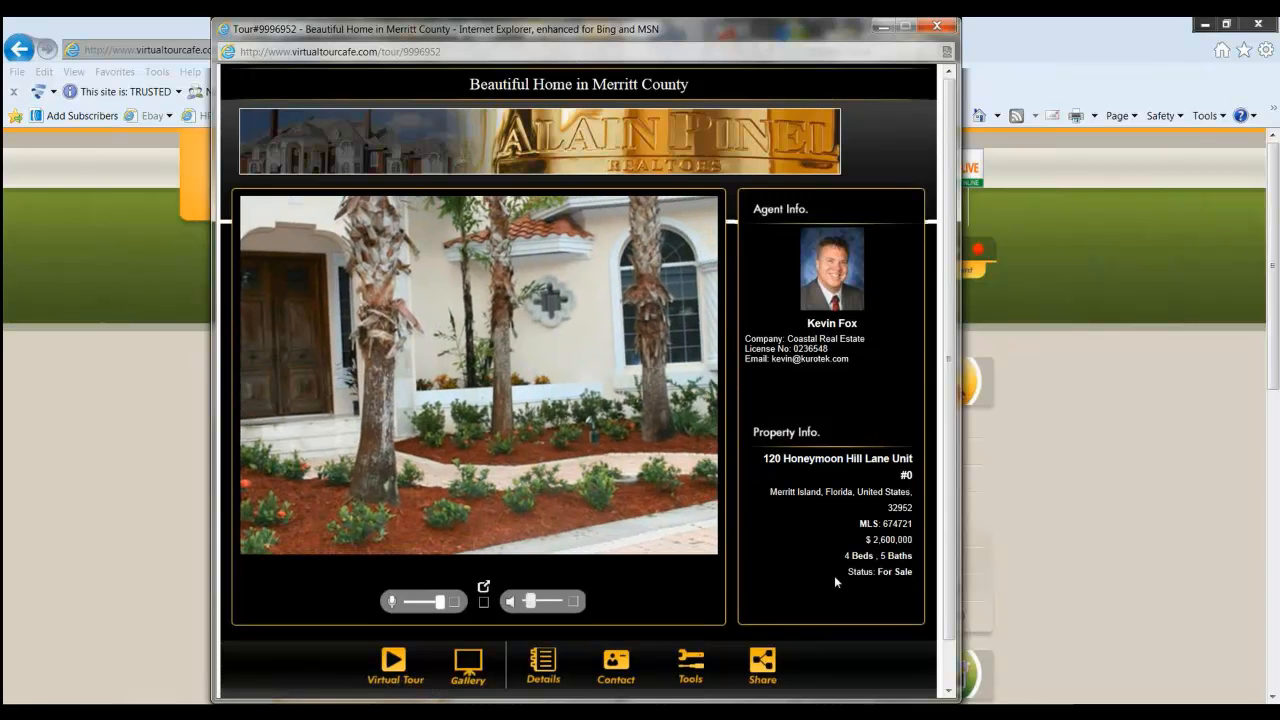
mouse_move(622, 675)
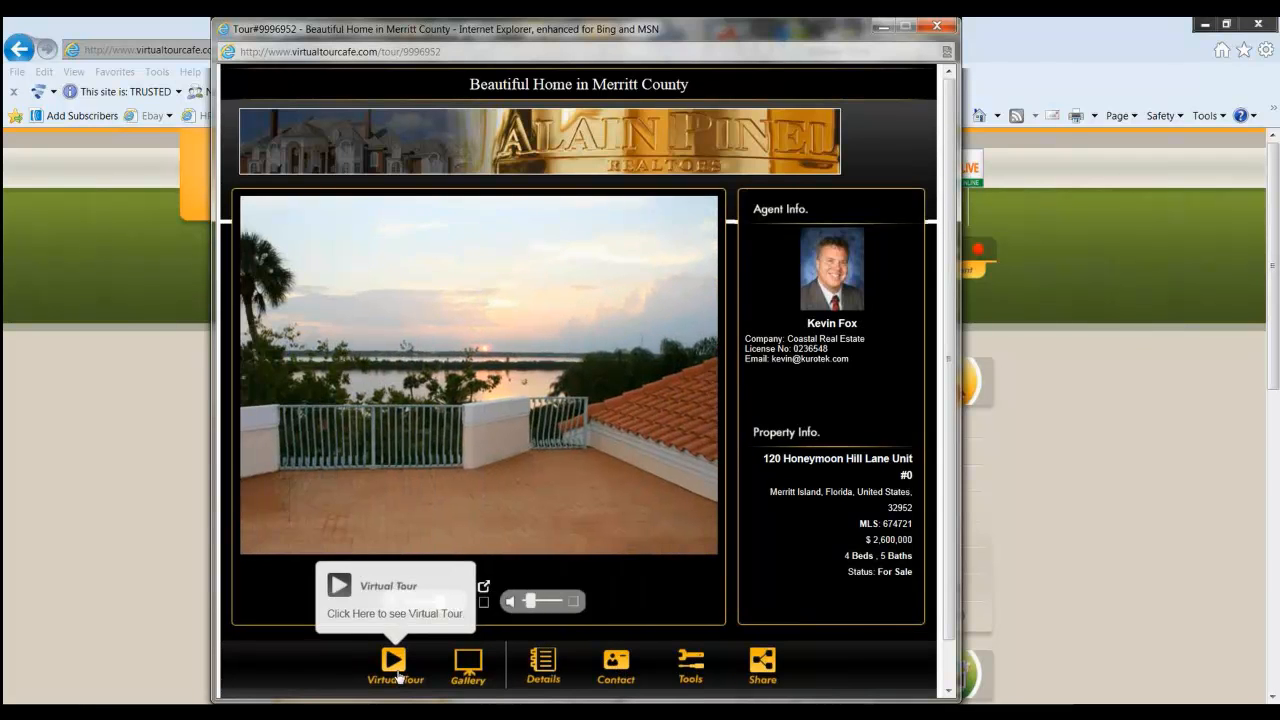
mouse_move(761, 668)
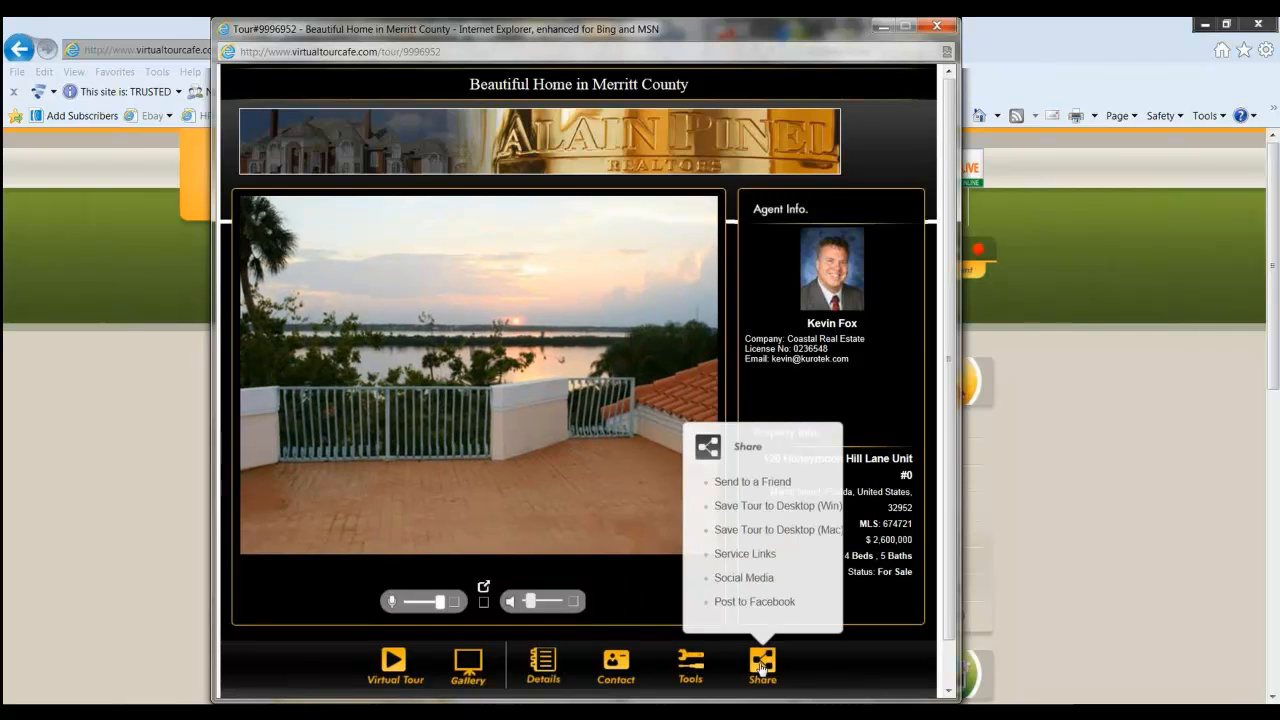
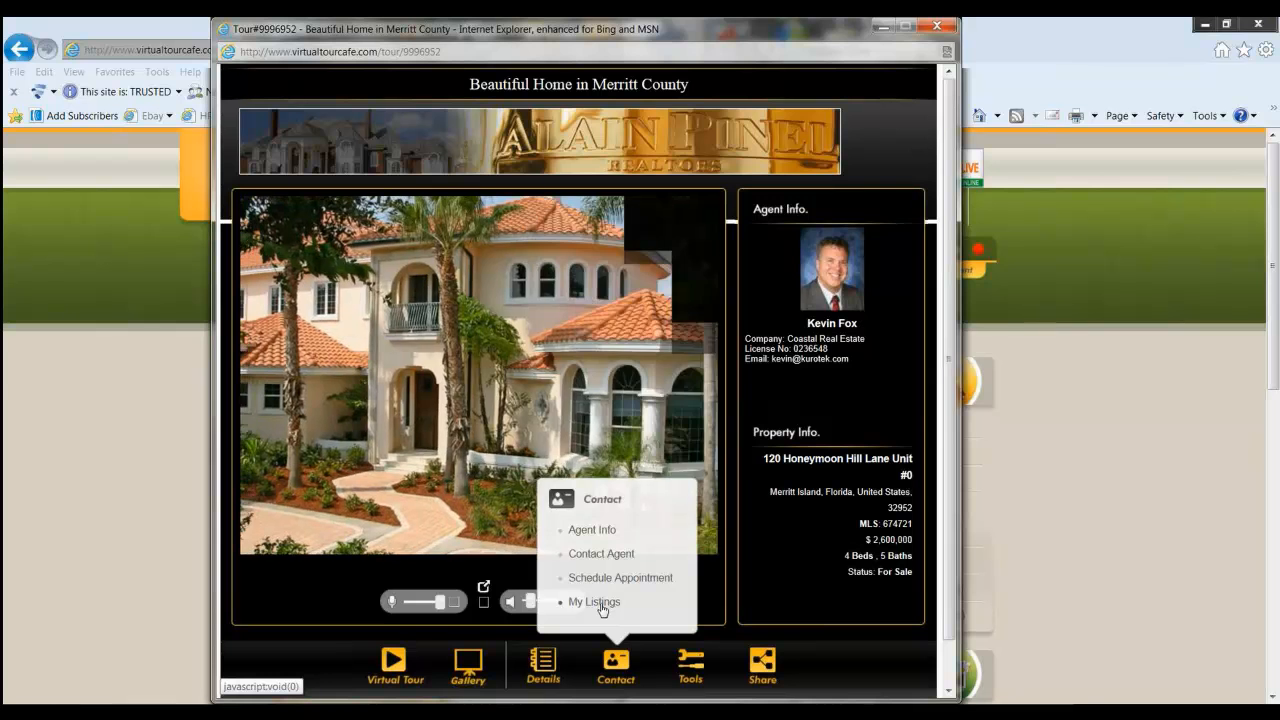
click(600, 603)
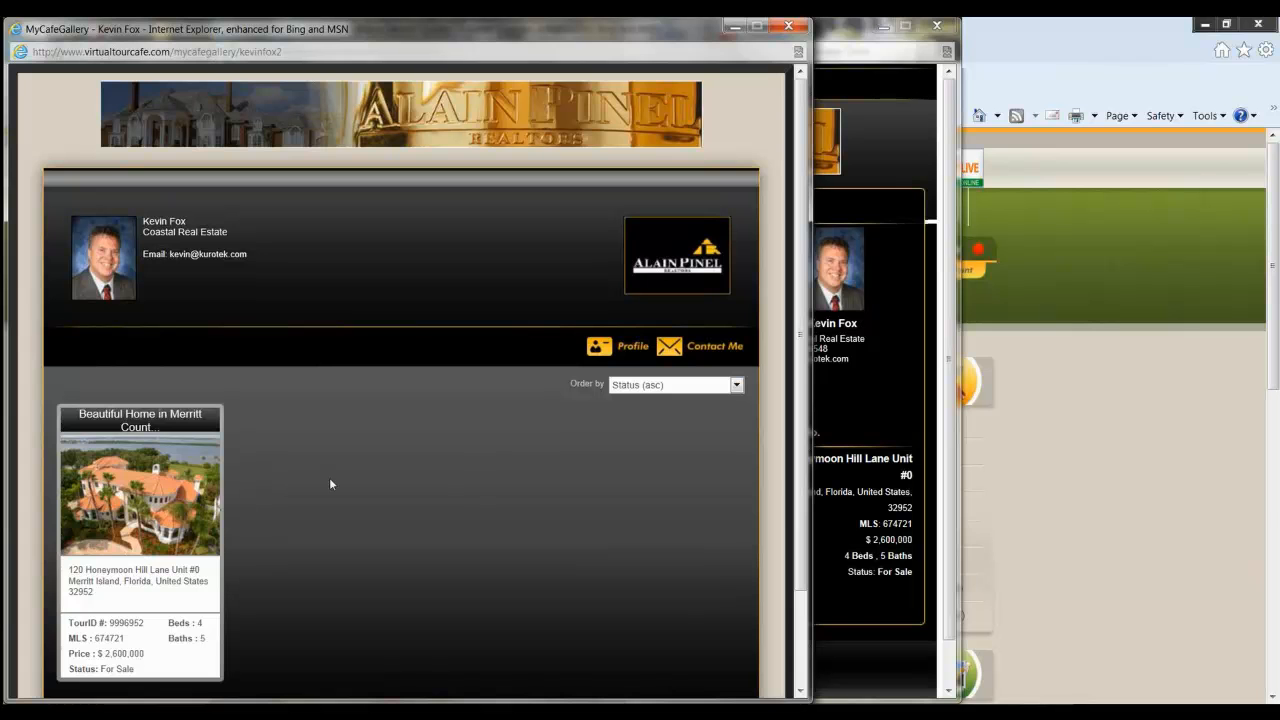
click(789, 25)
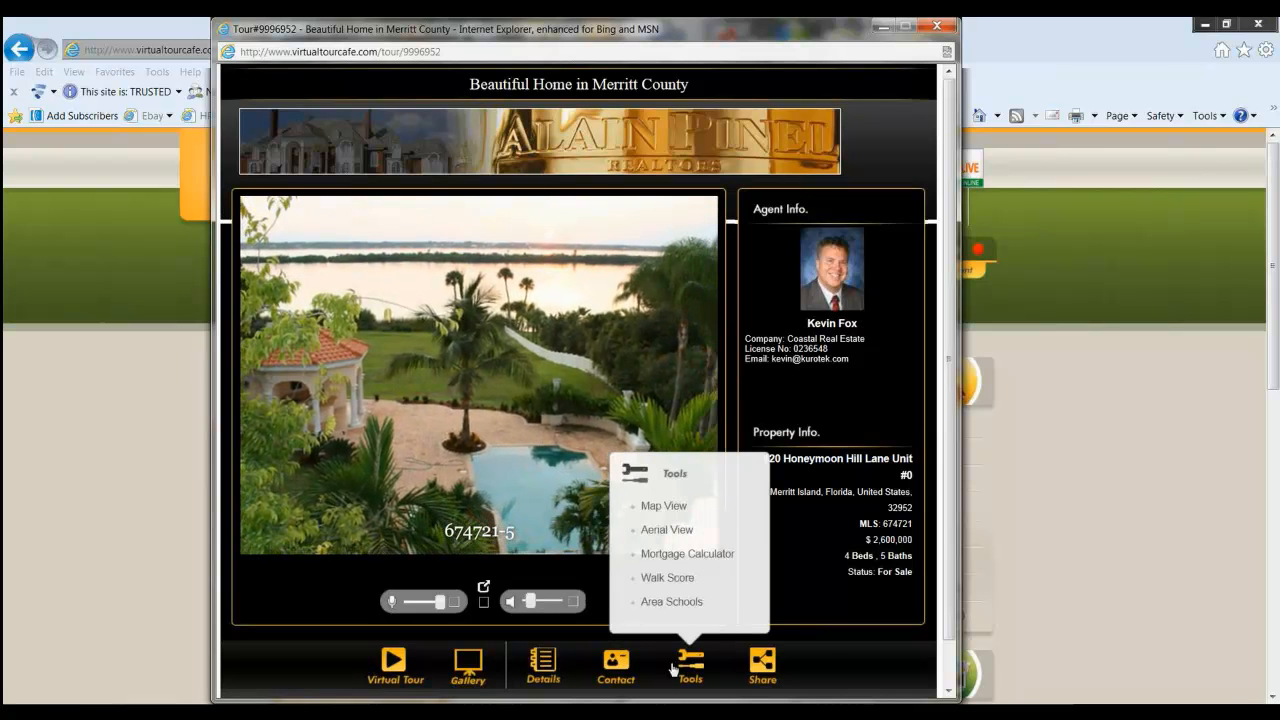
- View the tour's photo gallery and return to the virtual tour slideshow
mouse_move(543, 662)
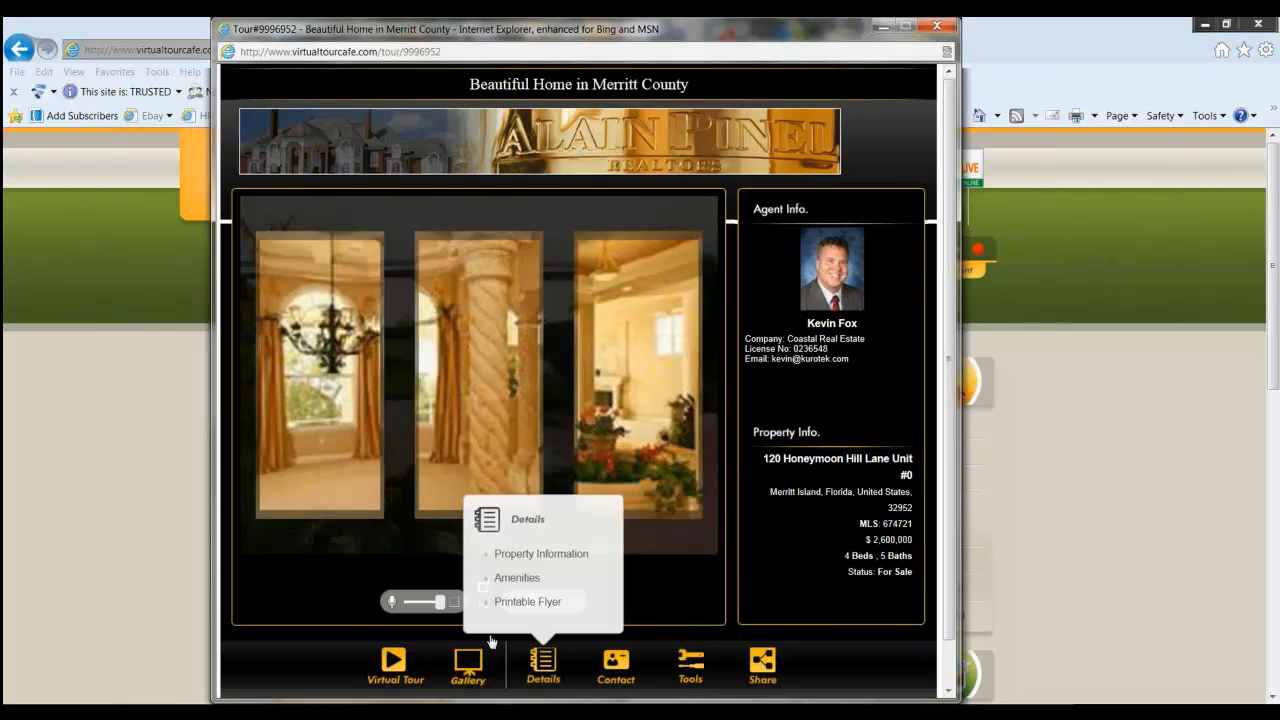
mouse_move(459, 677)
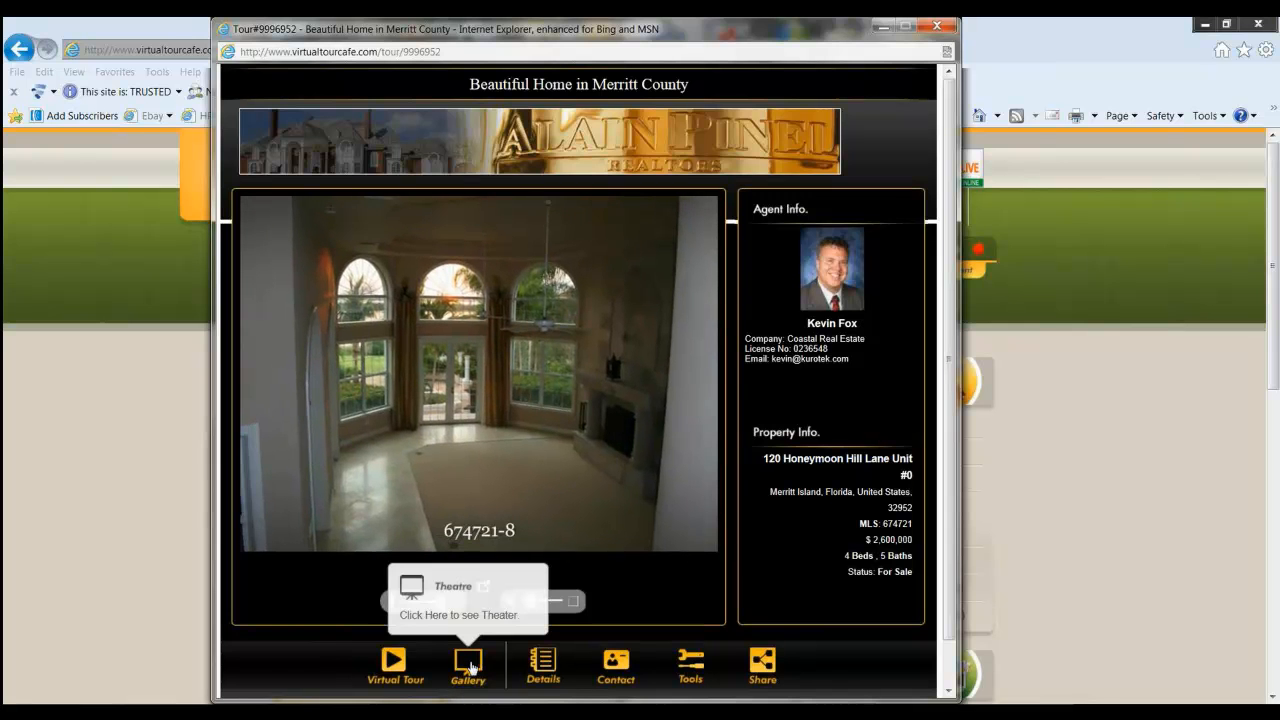
click(469, 665)
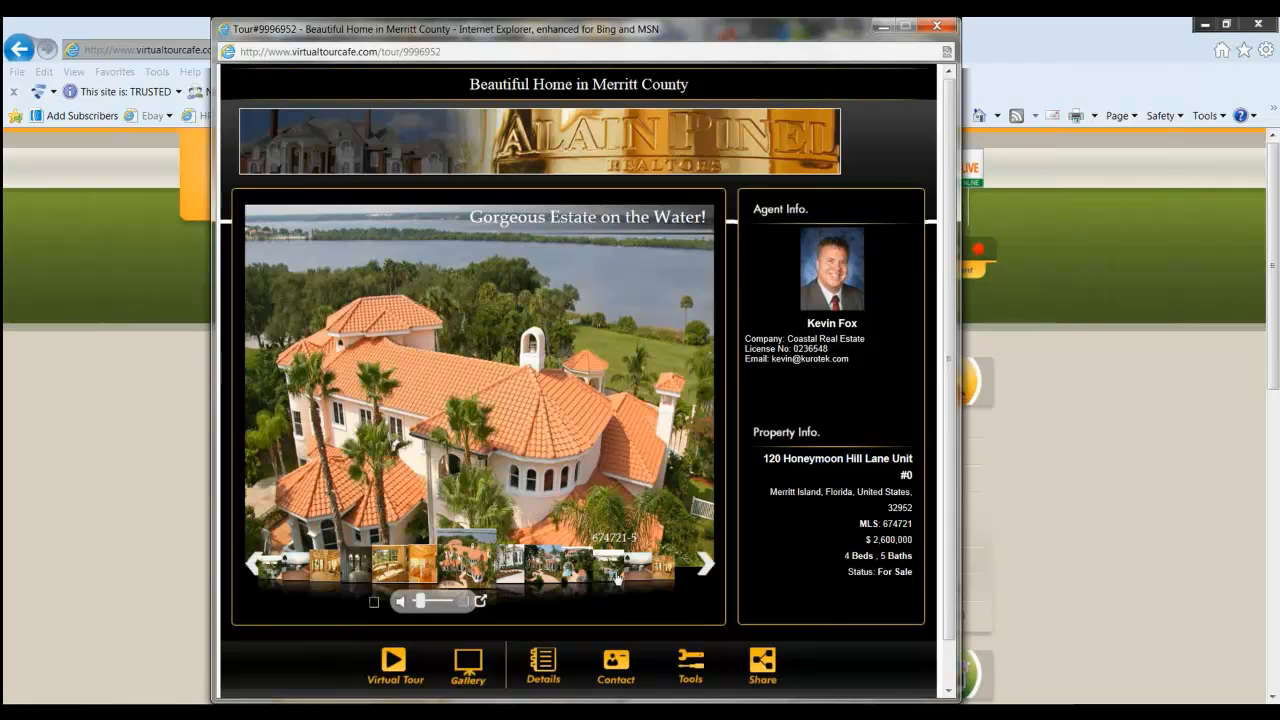
click(392, 665)
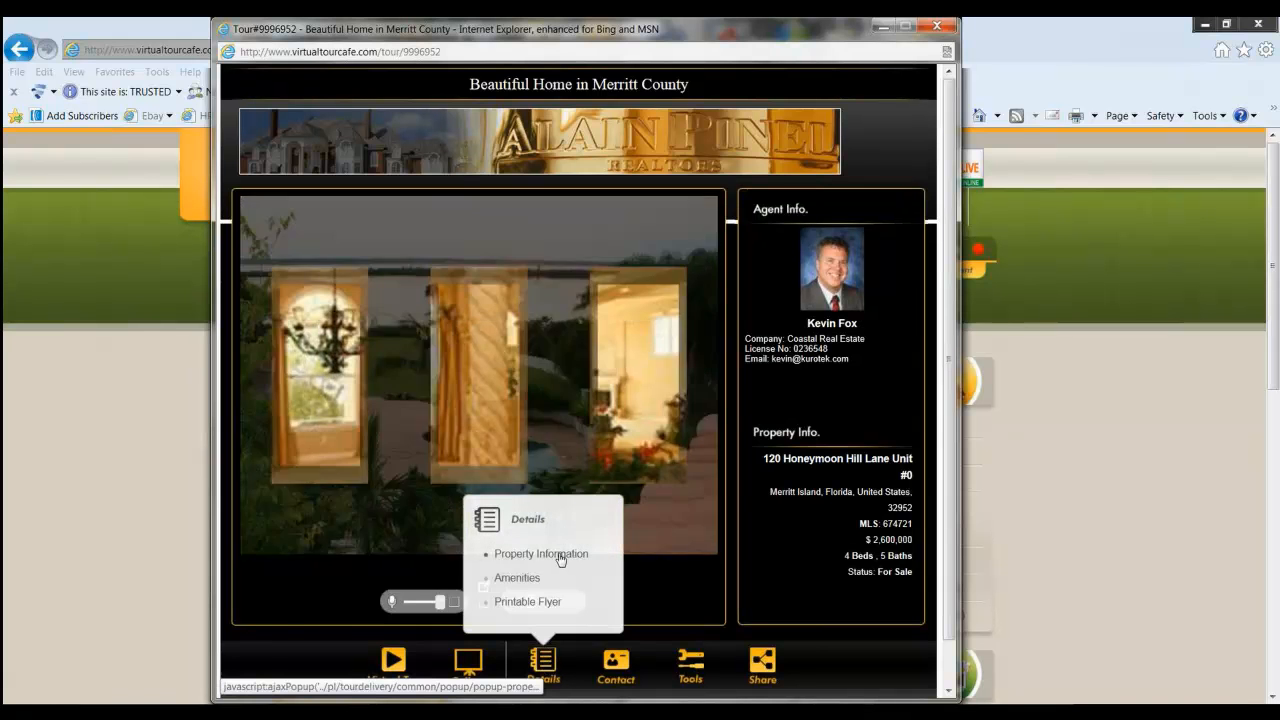
- Read through the tour's printable flyer down to its links and photo gallery, and close the flyer and tour windows
click(521, 602)
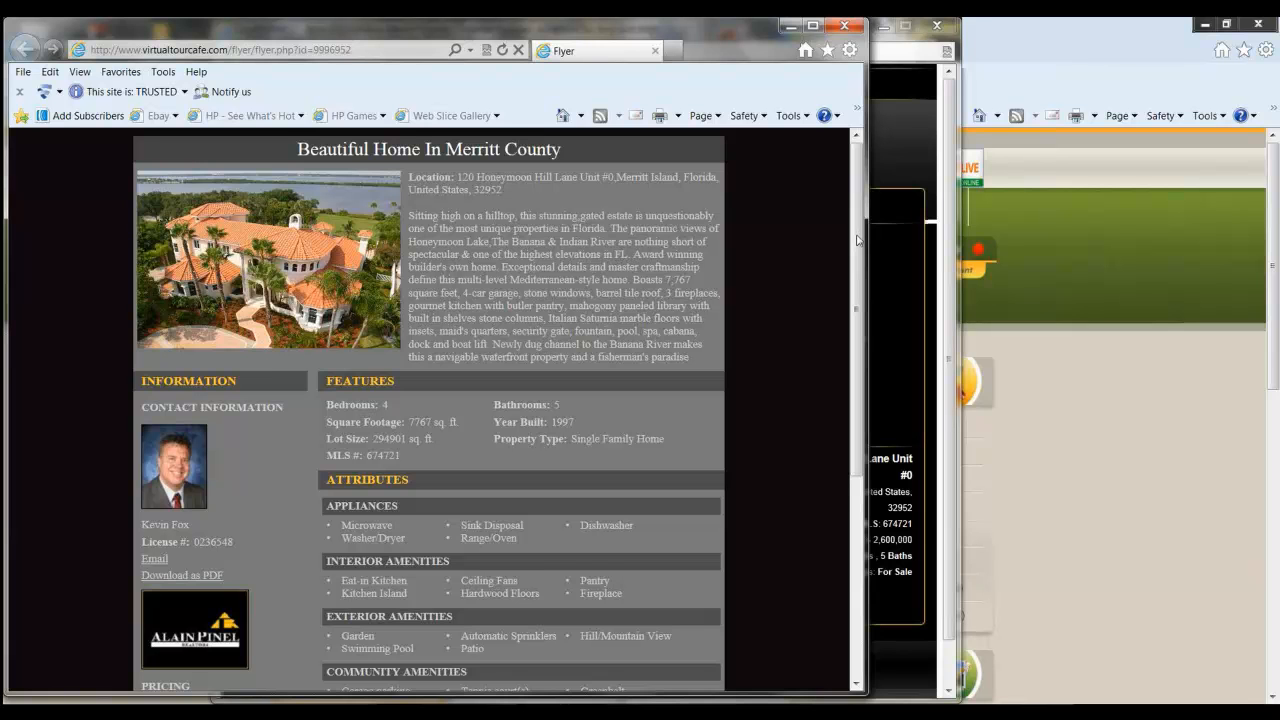
drag(857, 240, 836, 324)
drag(851, 355, 860, 450)
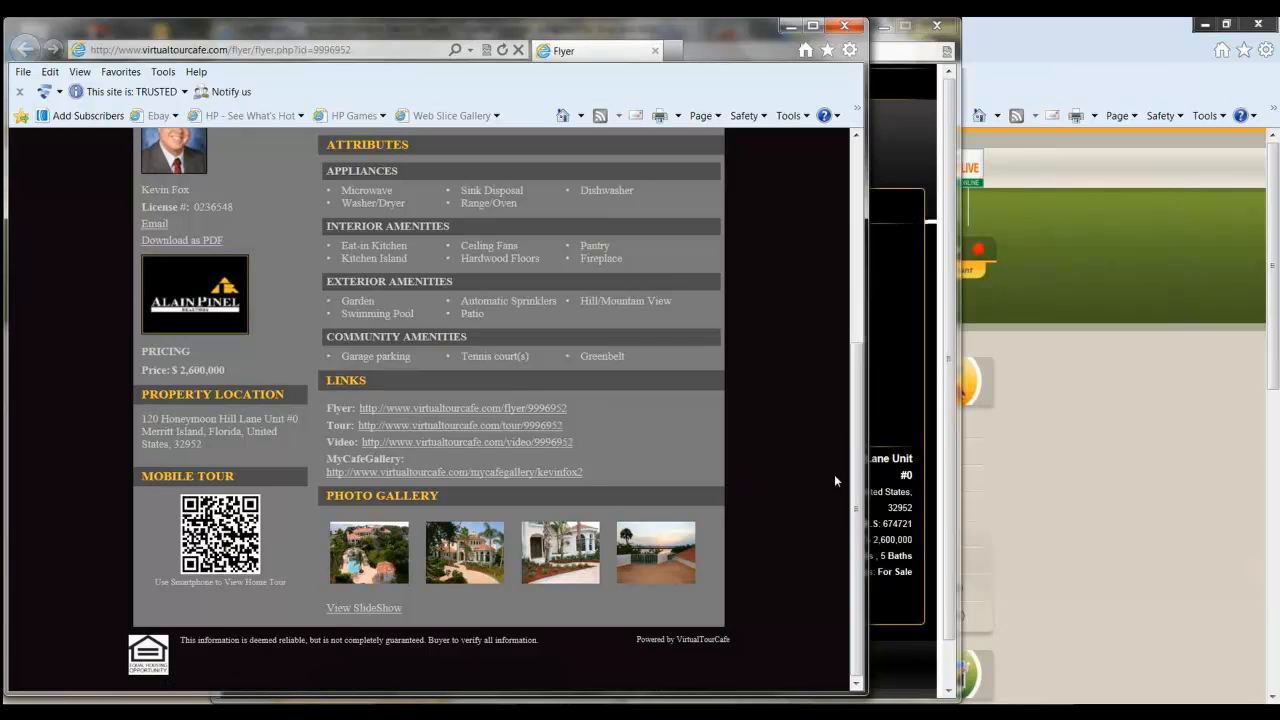
drag(853, 478, 859, 236)
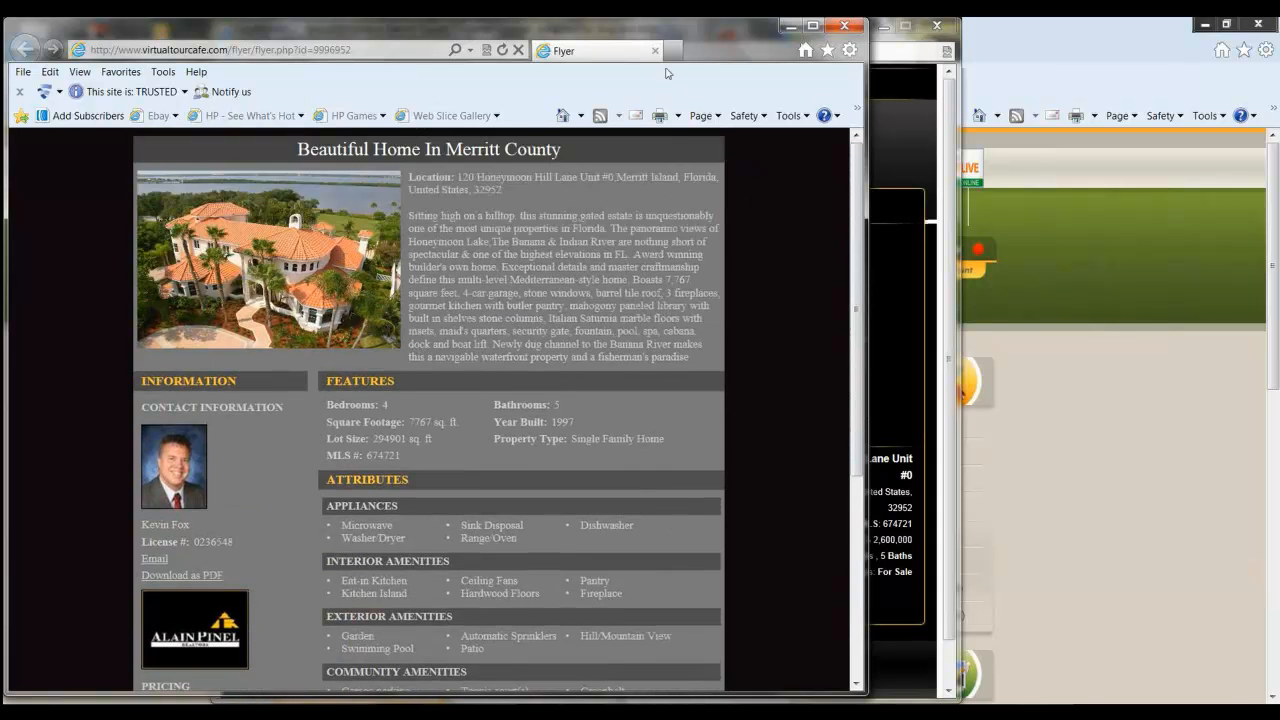
click(844, 25)
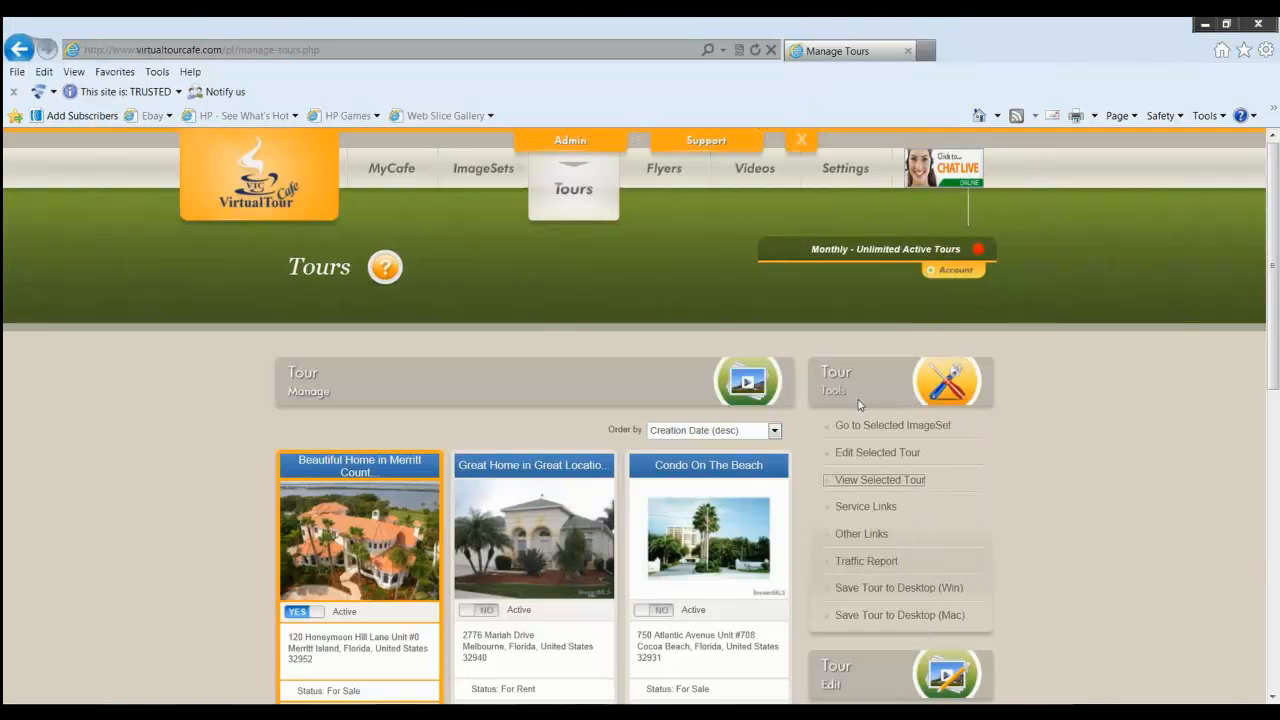
click(936, 27)
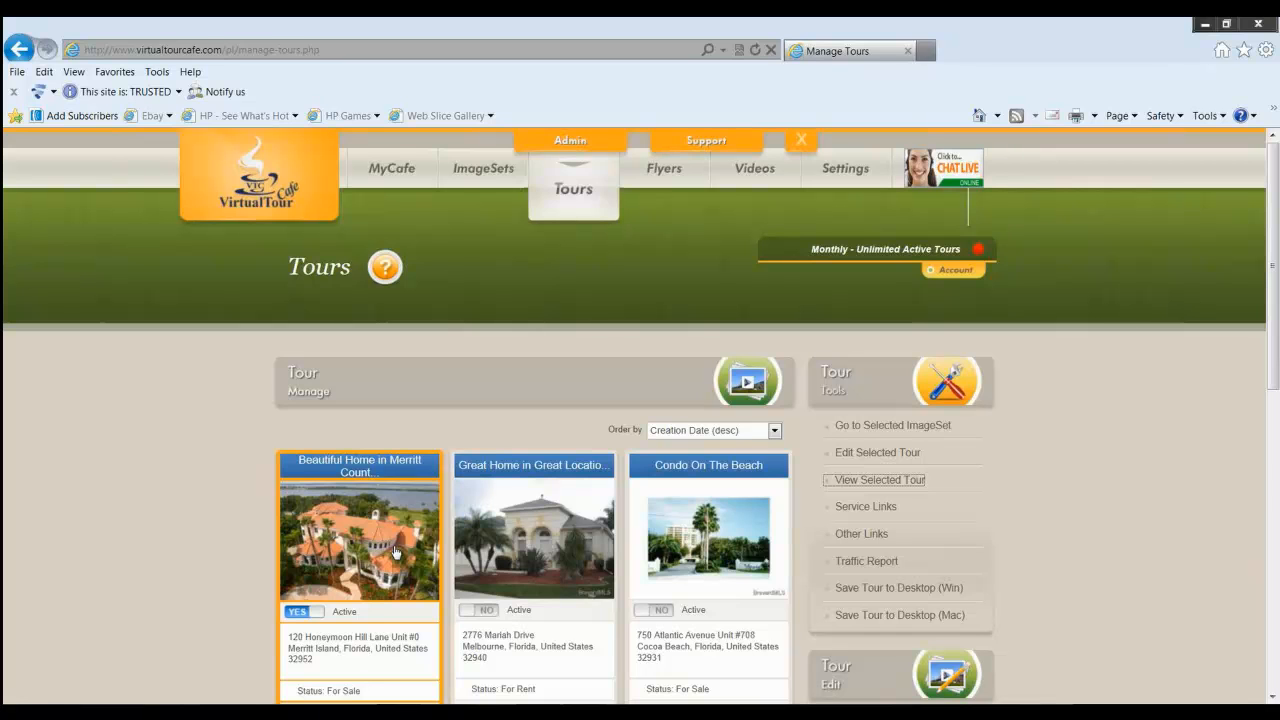
- Return to the ImageSets overview, select "Beautiful Home in Merritt County" and show its distribution options
click(478, 170)
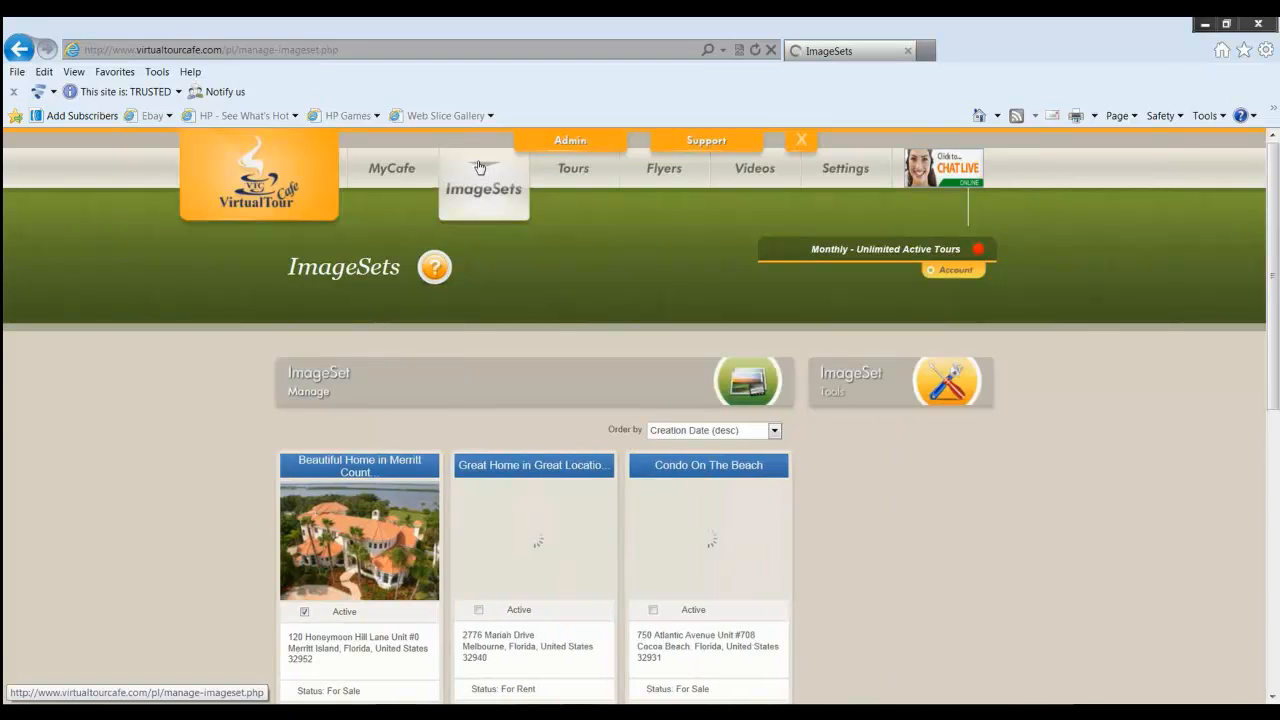
click(368, 545)
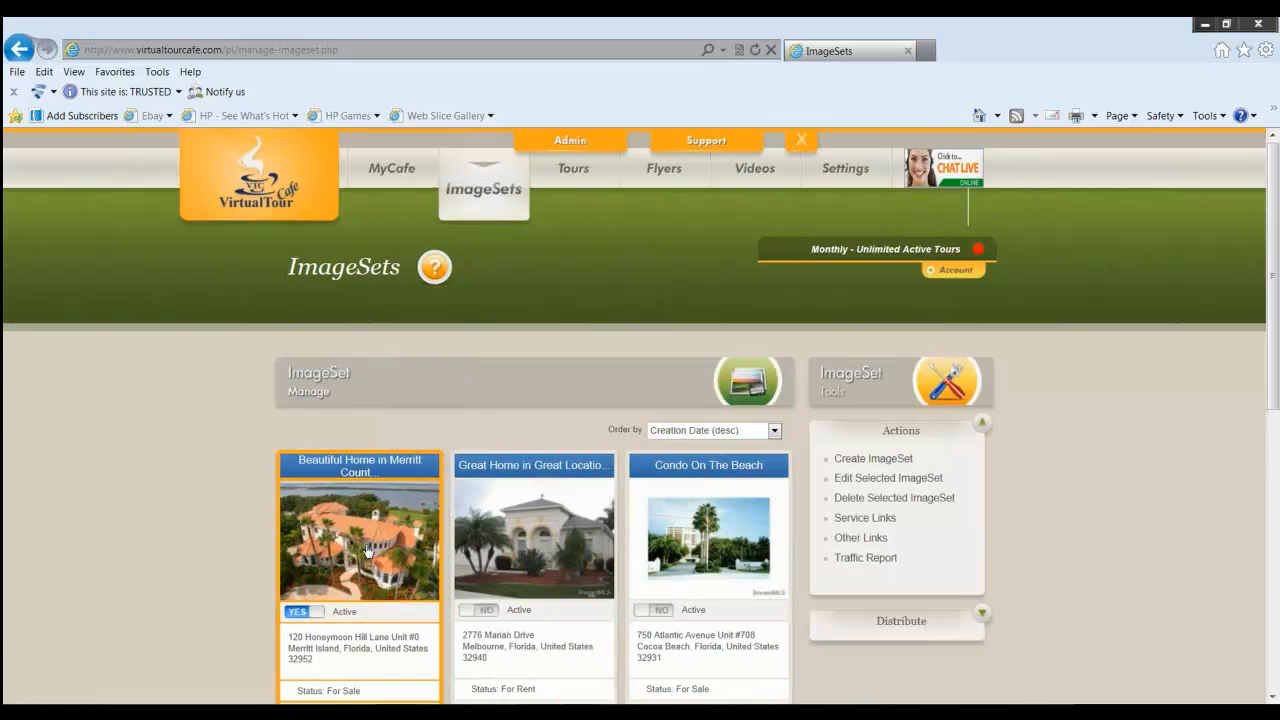
scroll(368, 545, down, 2)
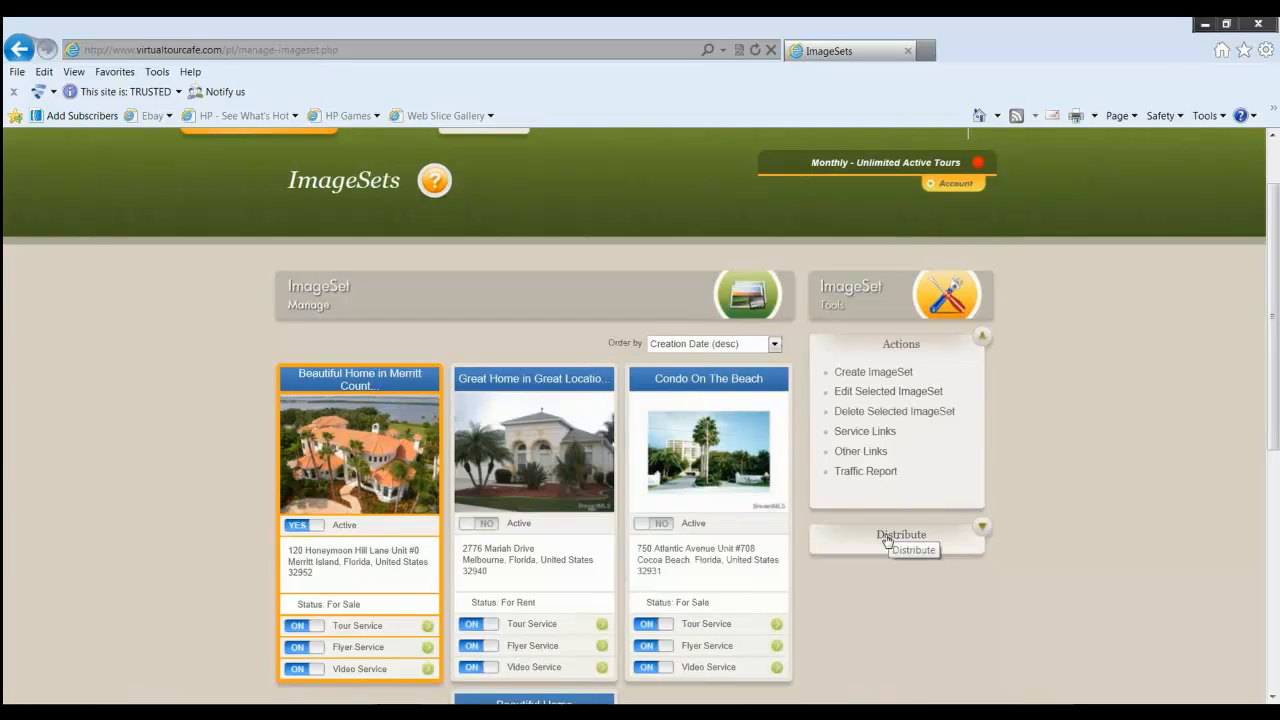
click(886, 540)
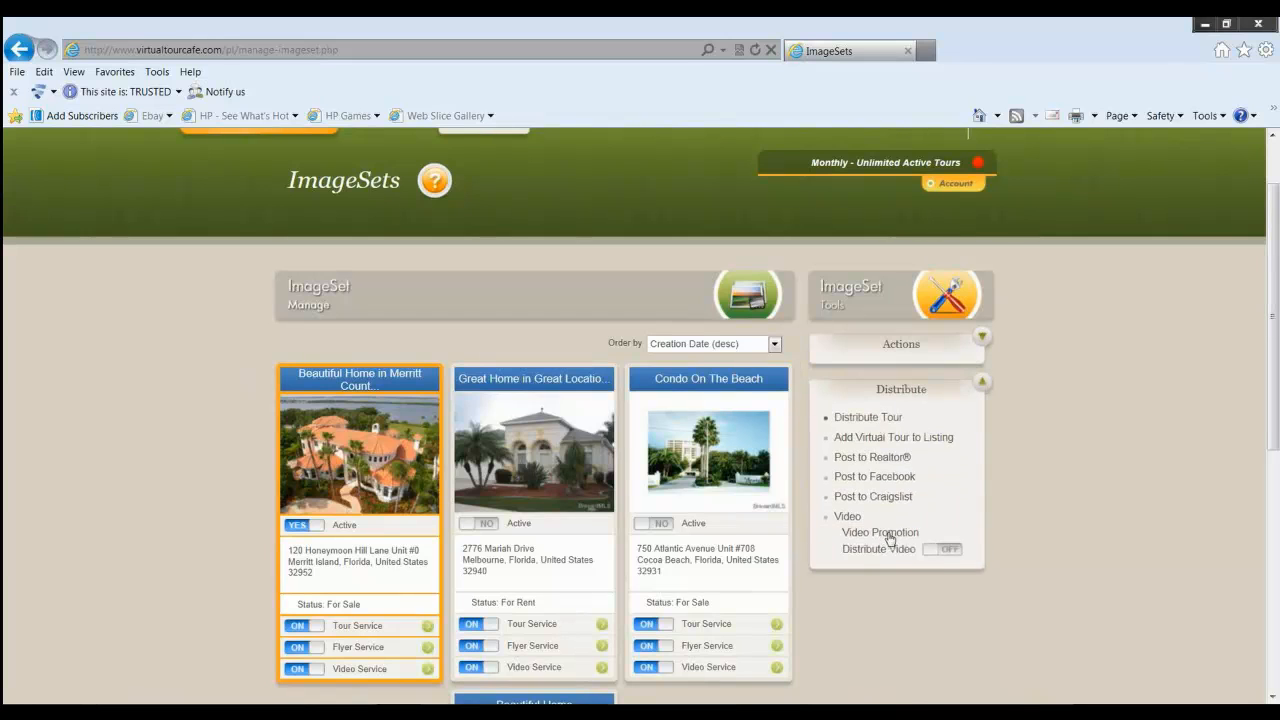
- Mark the selected ImageSet's tour for distribution to the listed partner sites
click(868, 418)
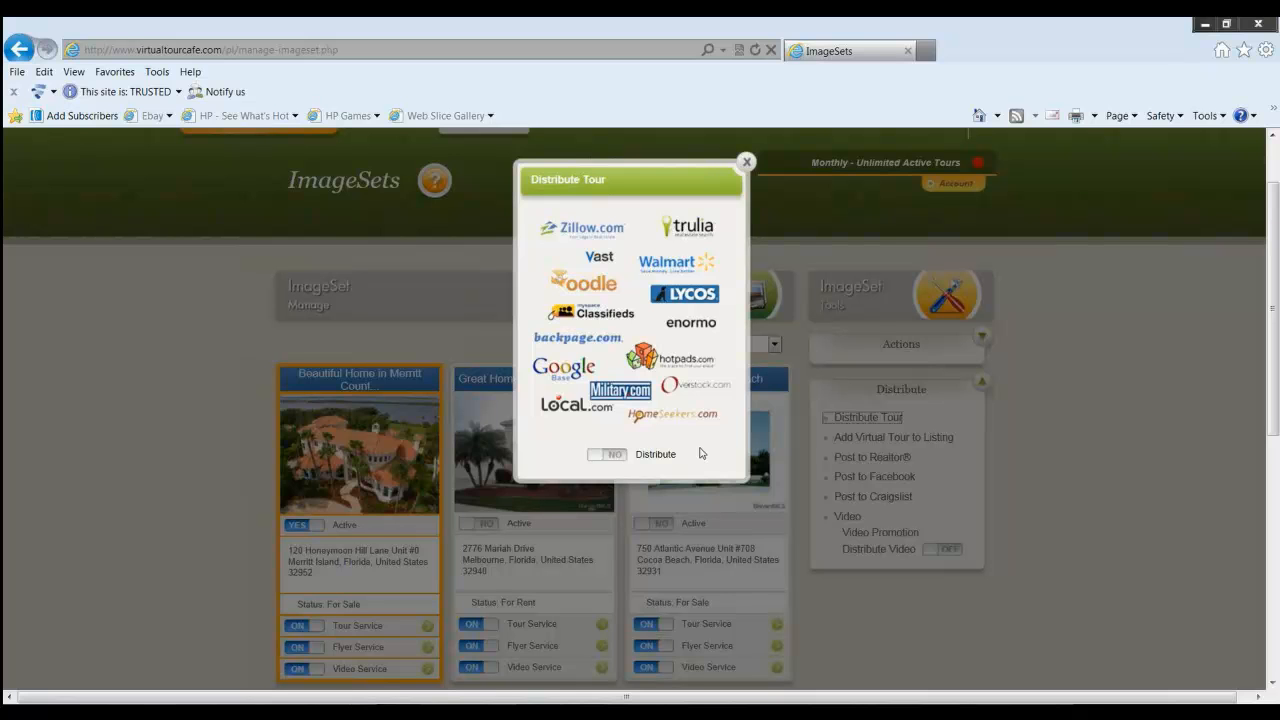
click(607, 455)
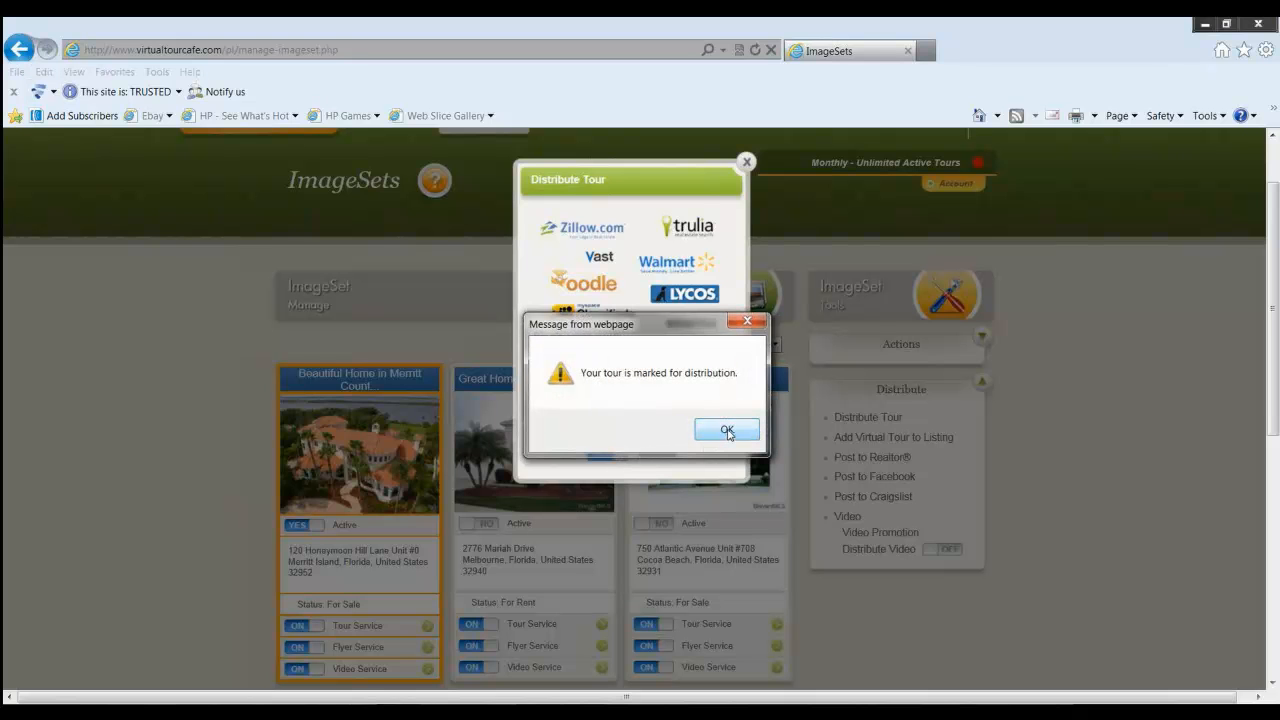
click(727, 431)
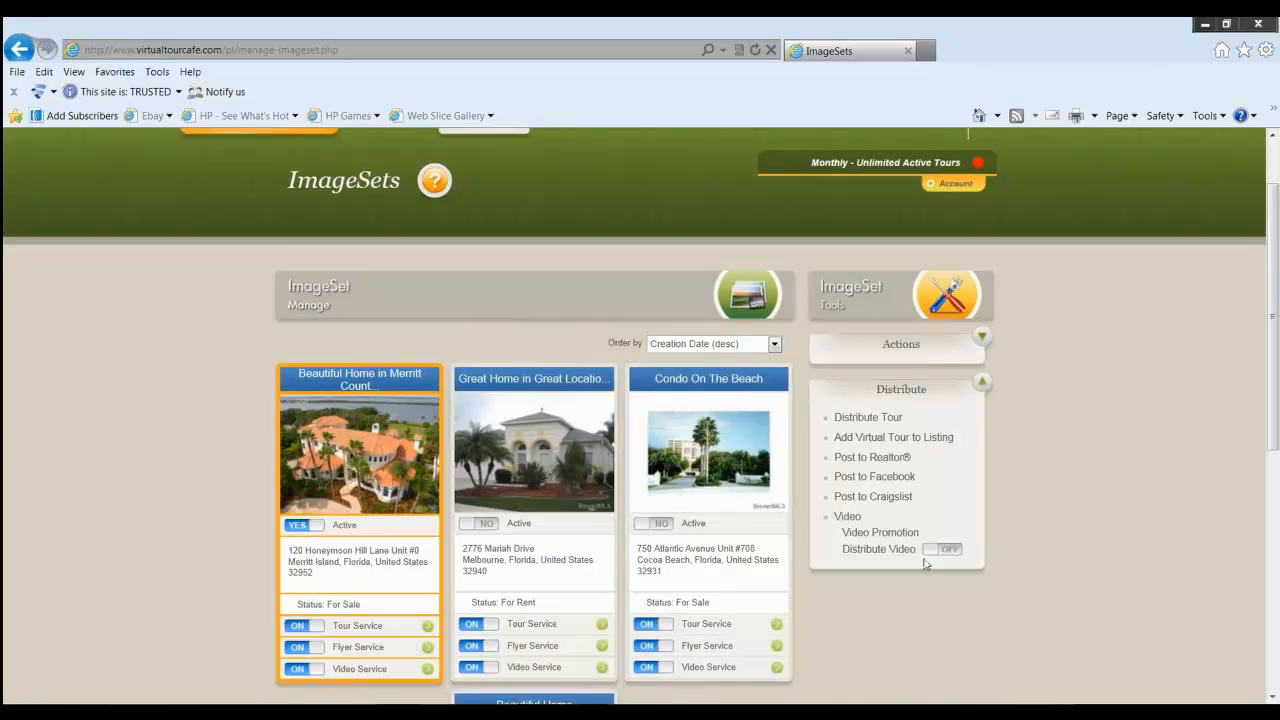
- Unmark the selected ImageSet's tour for distribution and close the distribution settings
click(868, 417)
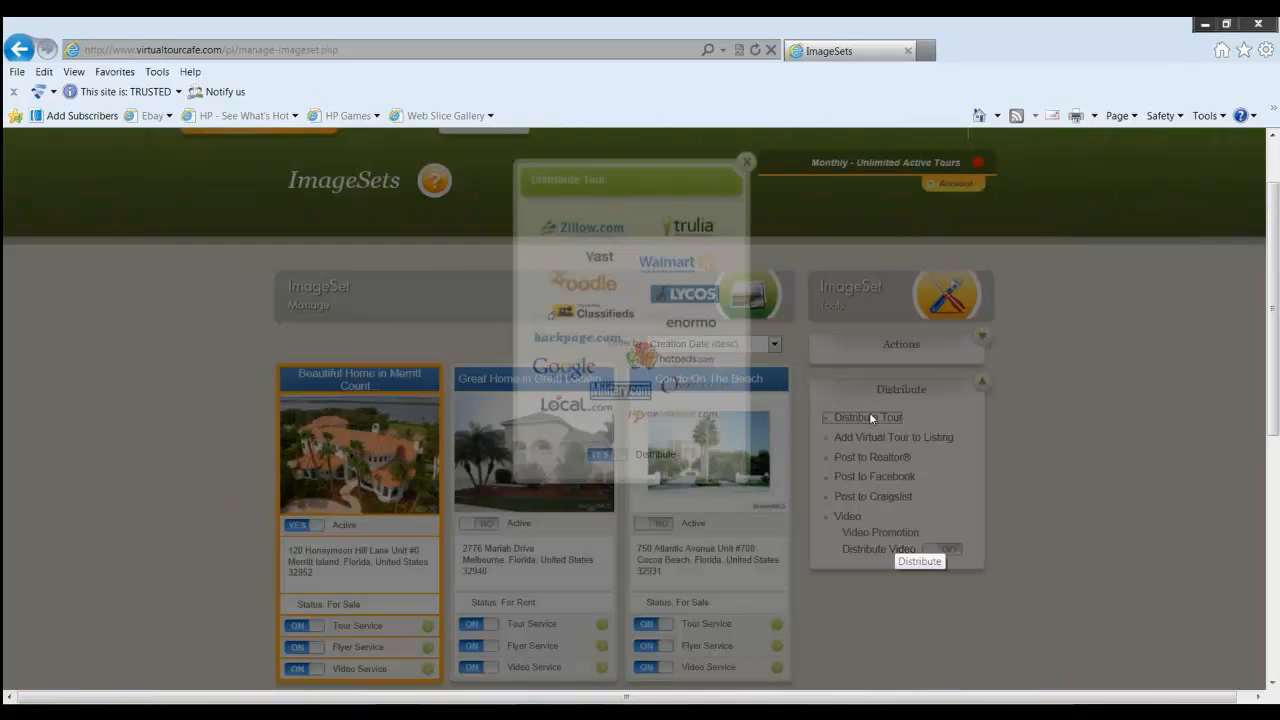
click(601, 454)
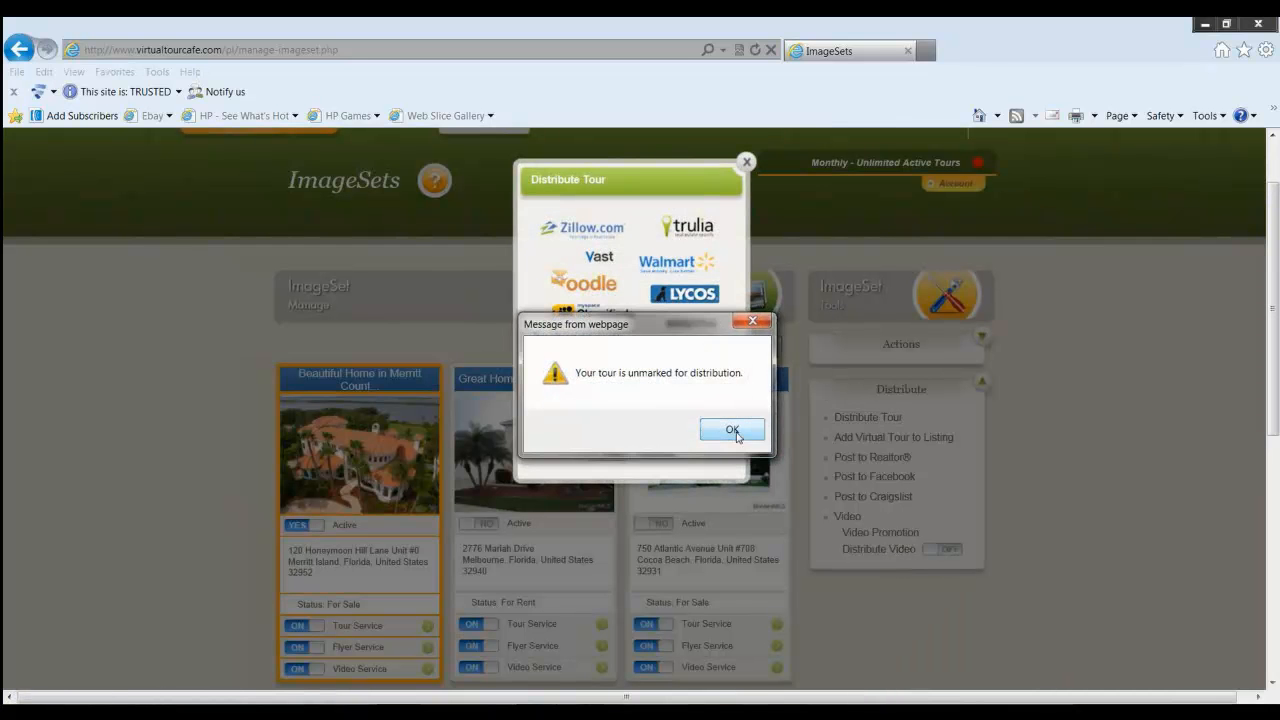
click(733, 431)
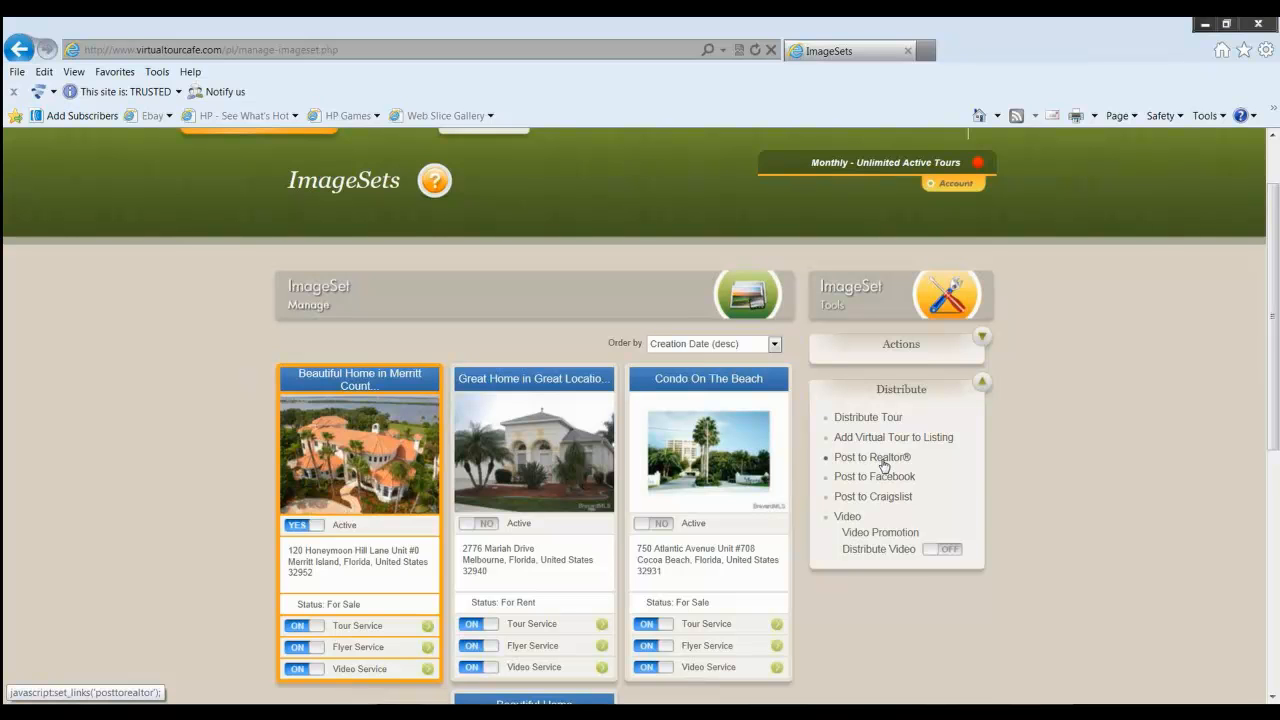
- Review the Post to Realtor form and the Facebook wall post preview for the selected tour, closing both without posting
click(884, 462)
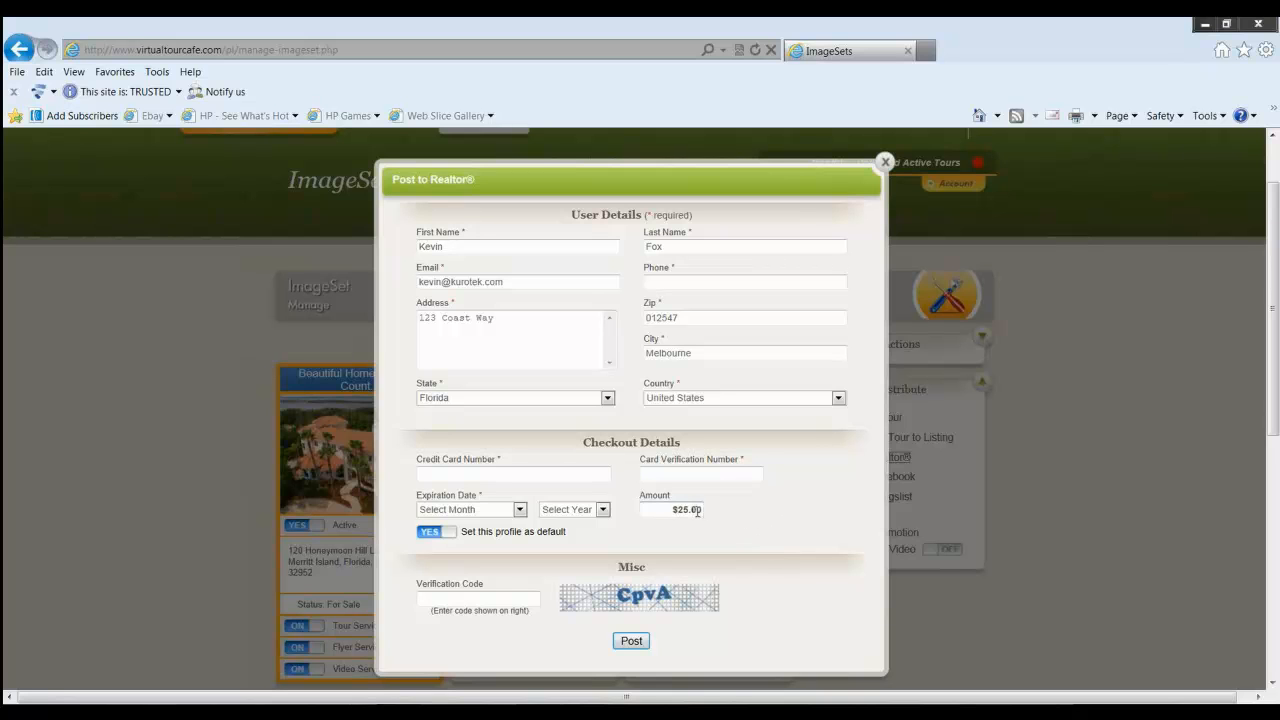
click(885, 163)
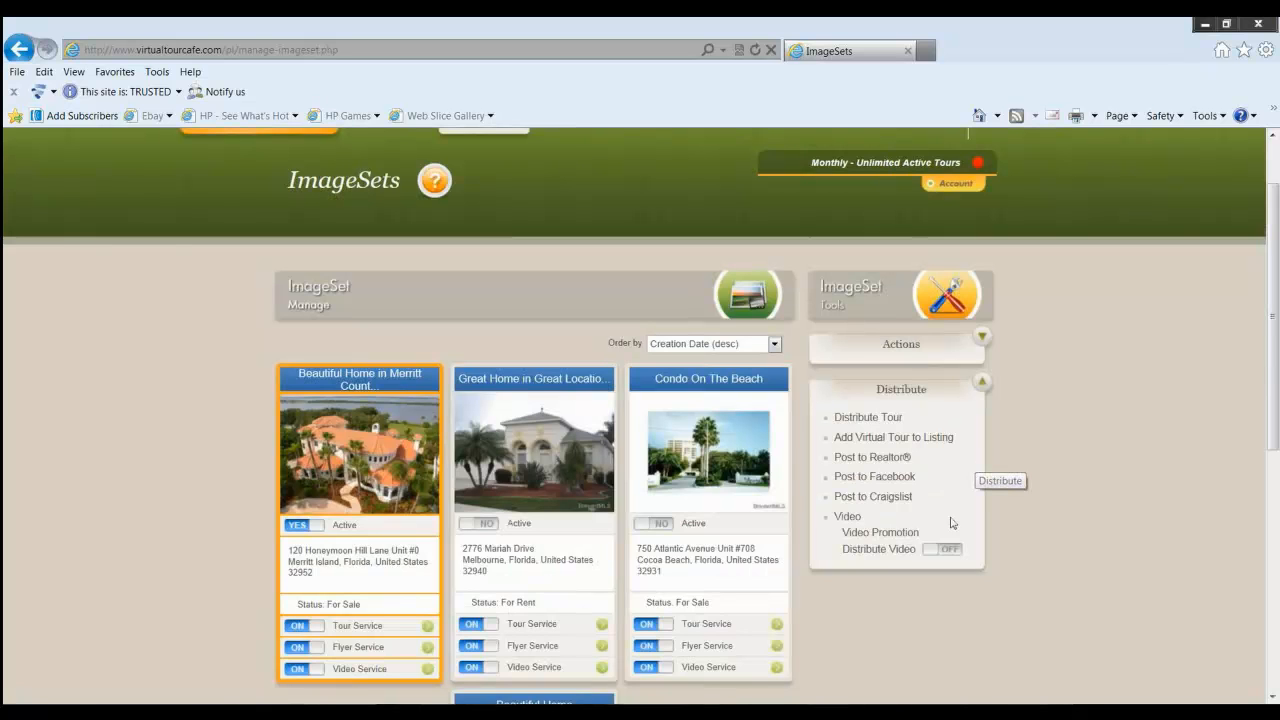
click(873, 481)
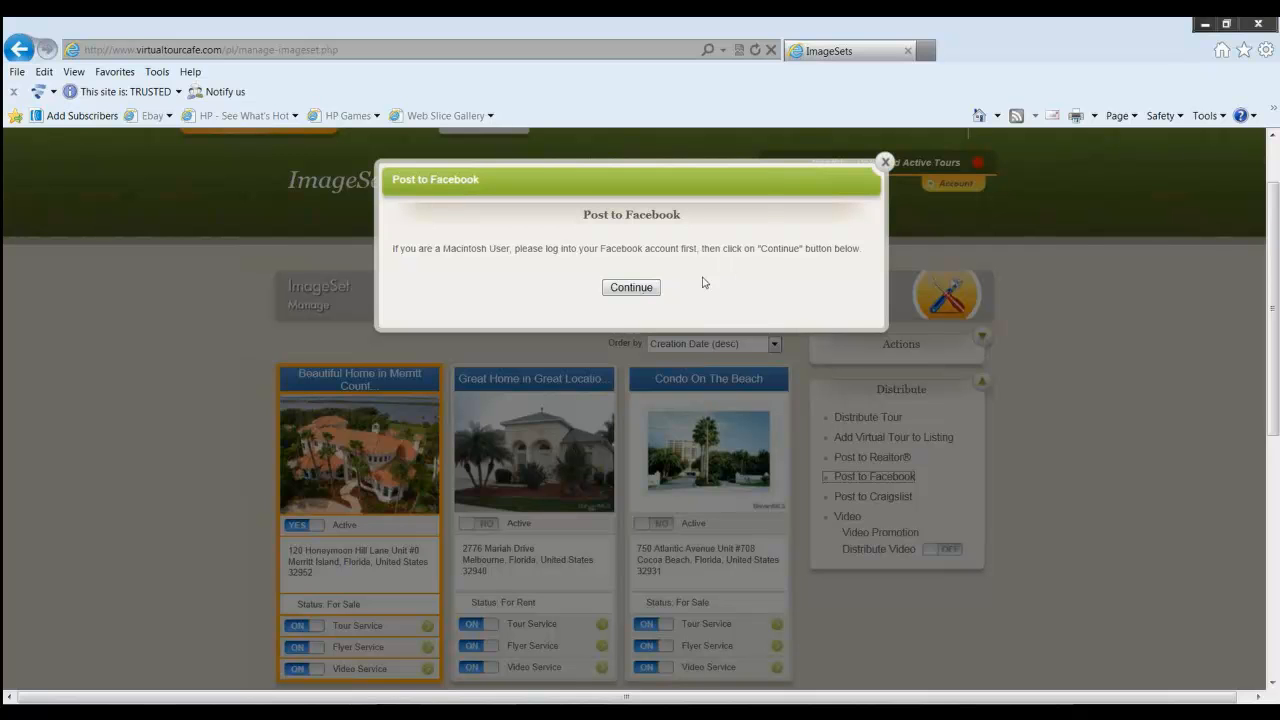
click(647, 289)
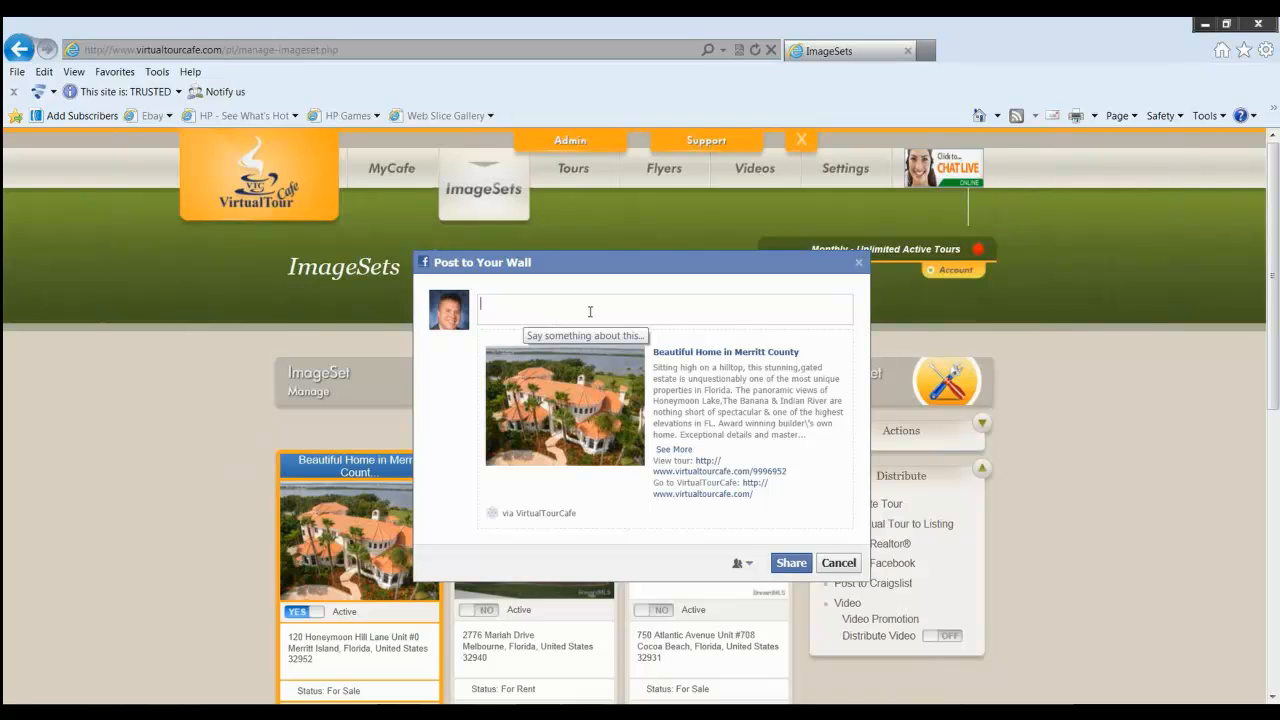
click(838, 564)
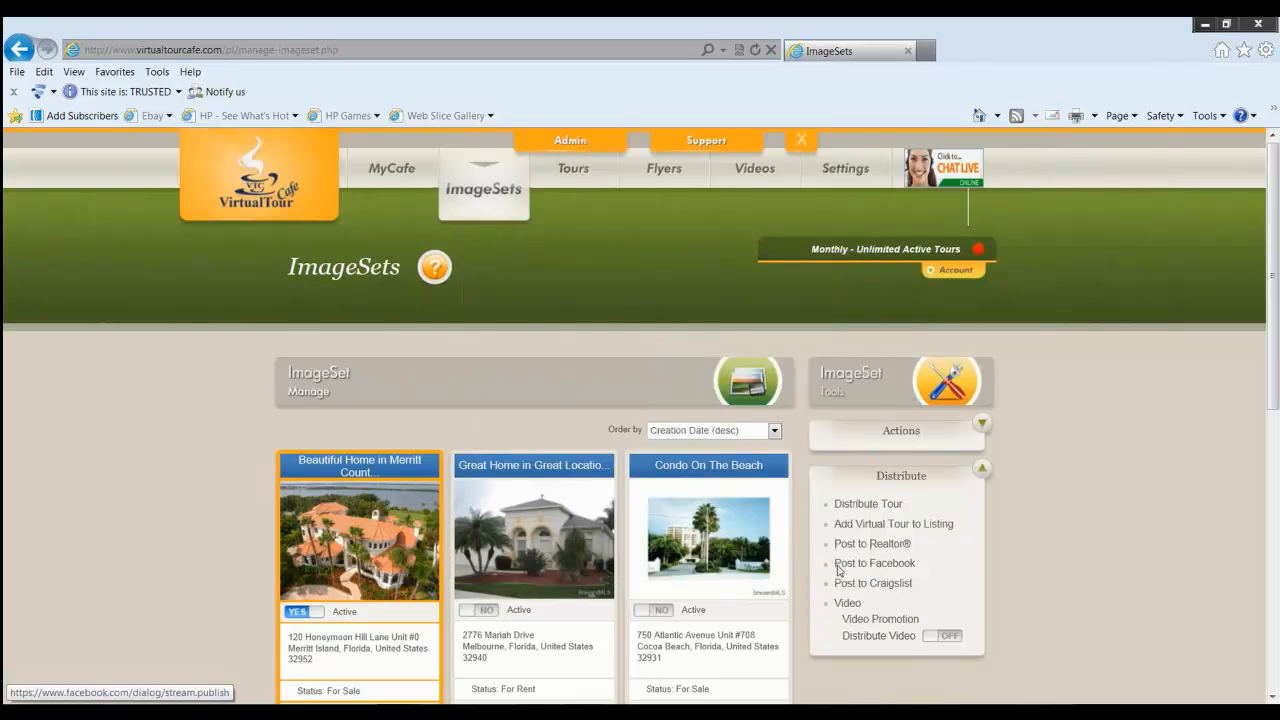
- Dismiss the Facebook notice and open the Post to Craigslist instructions to examine the widget steps and Flyer Id
click(701, 430)
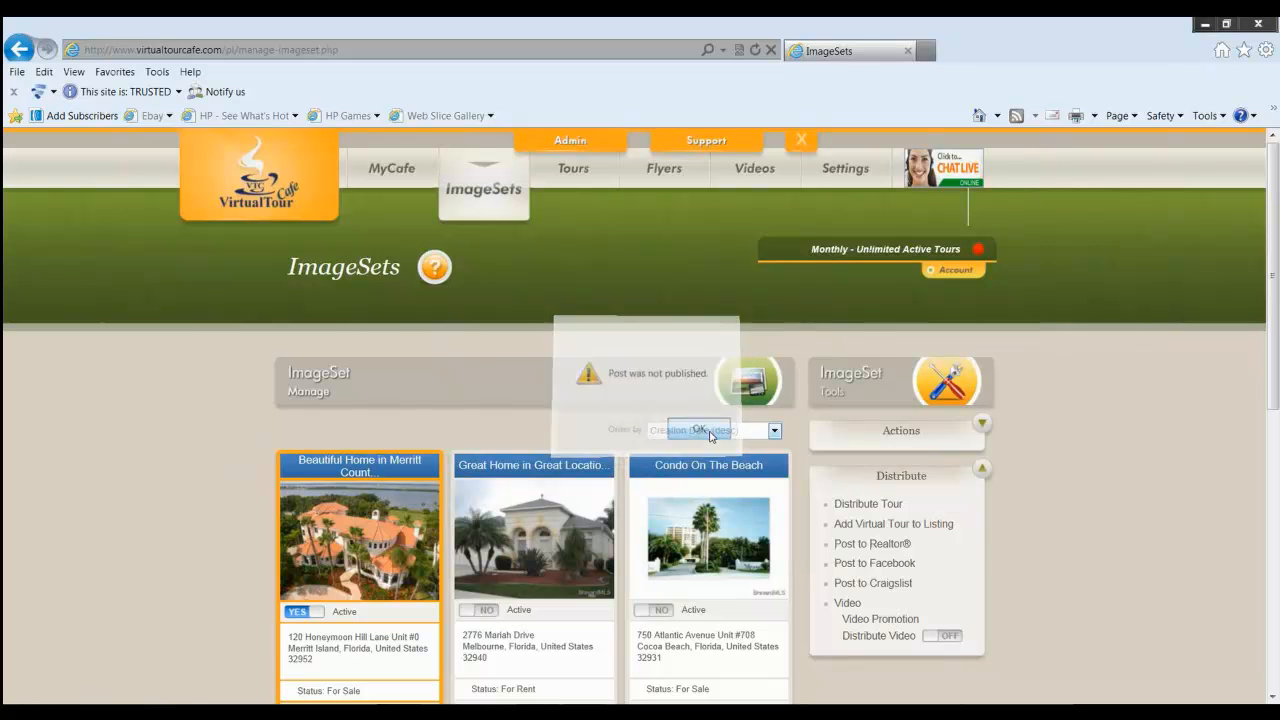
click(877, 589)
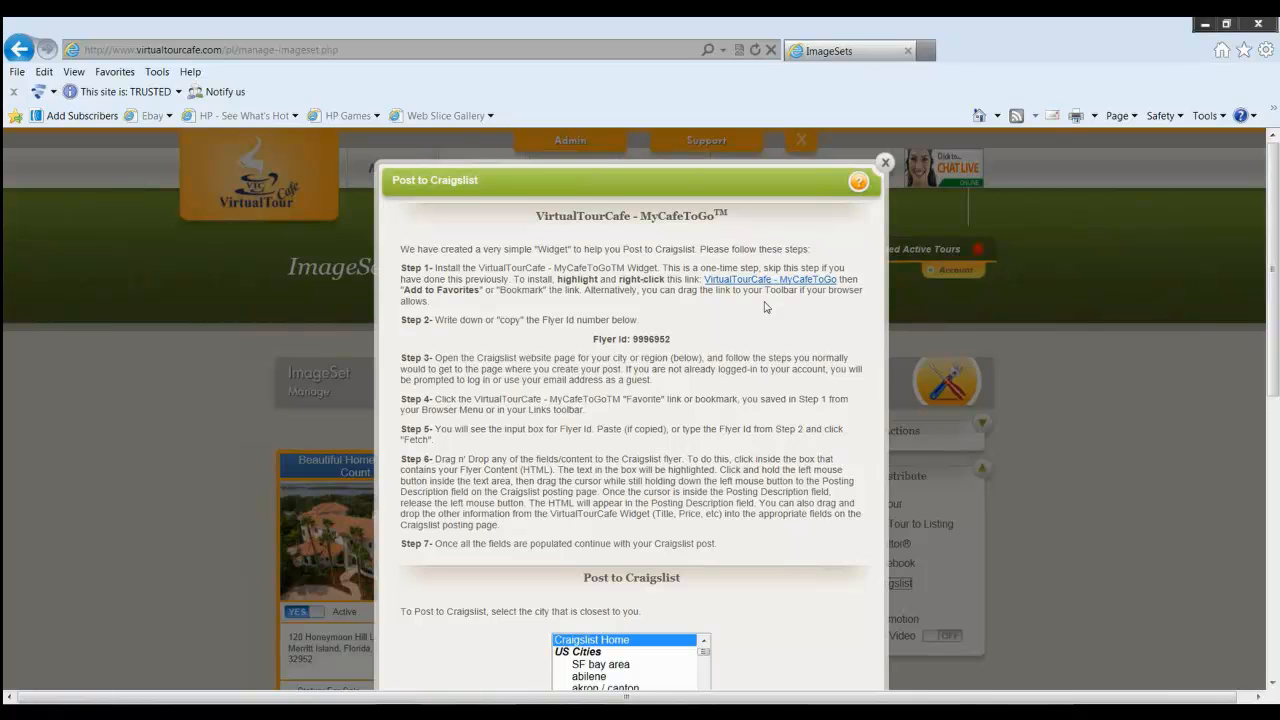
double_click(660, 338)
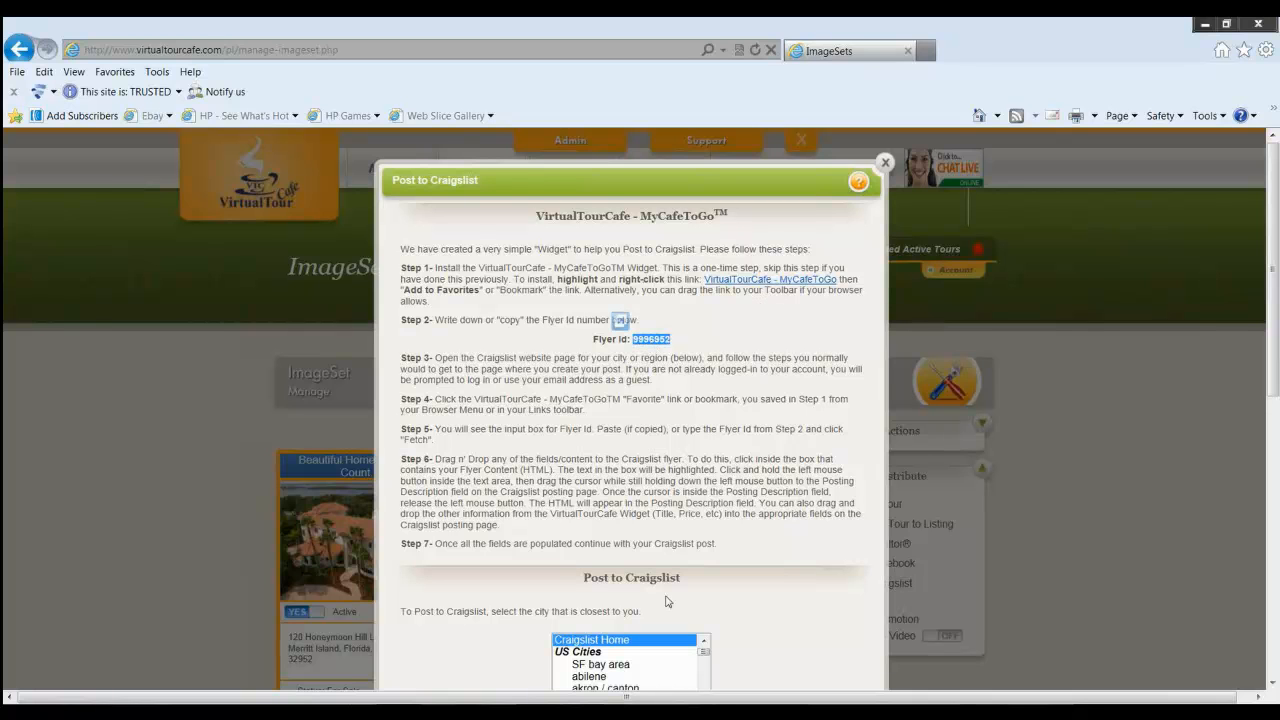
scroll(668, 605, down, 1)
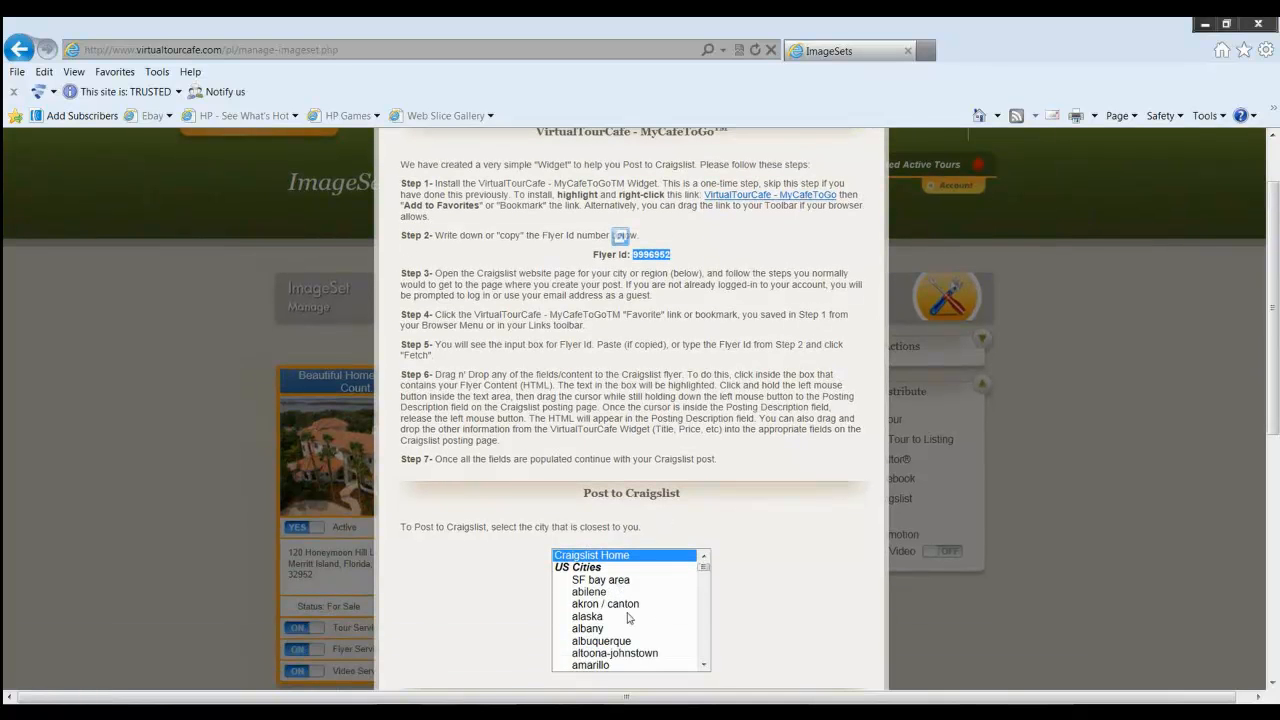
mouse_move(704, 568)
mouse_down()
mouse_move(704, 580)
mouse_move(704, 562)
mouse_up()
click(763, 390)
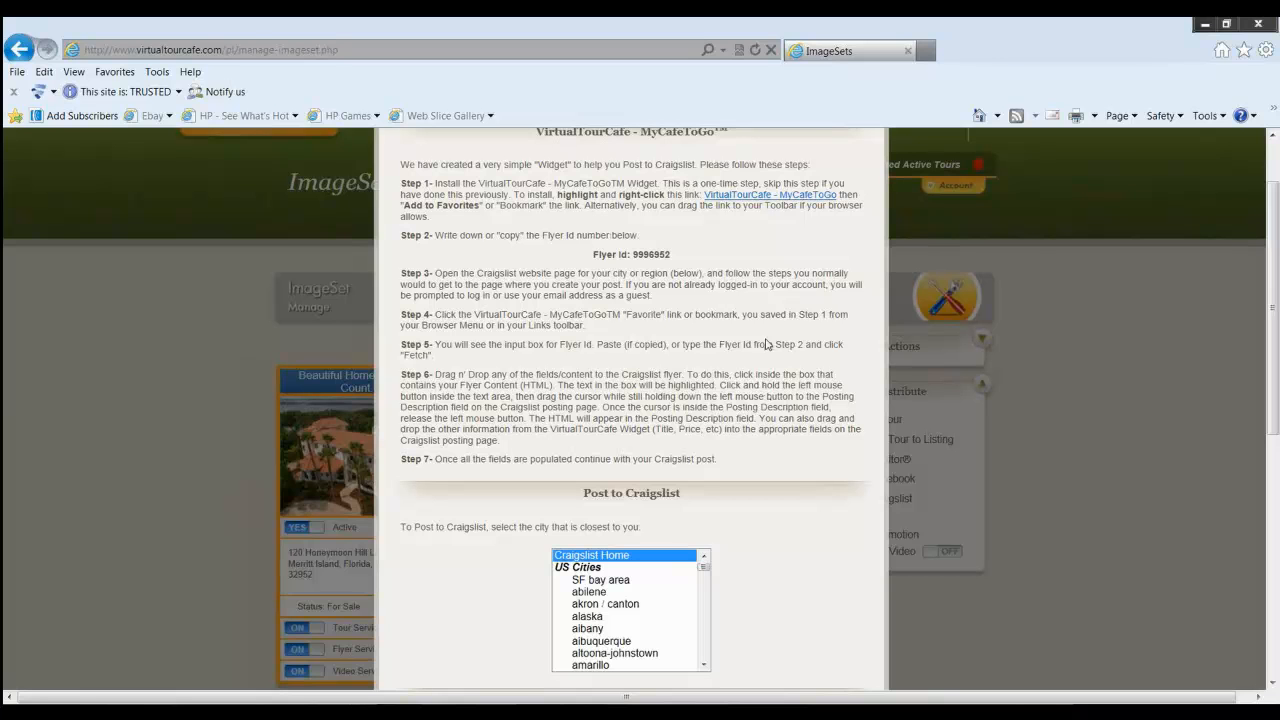
- Examine the Craigslist city list and the flyer's HTML code, and close the Post to Craigslist instructions without copying or posting
scroll(765, 346, down, 3)
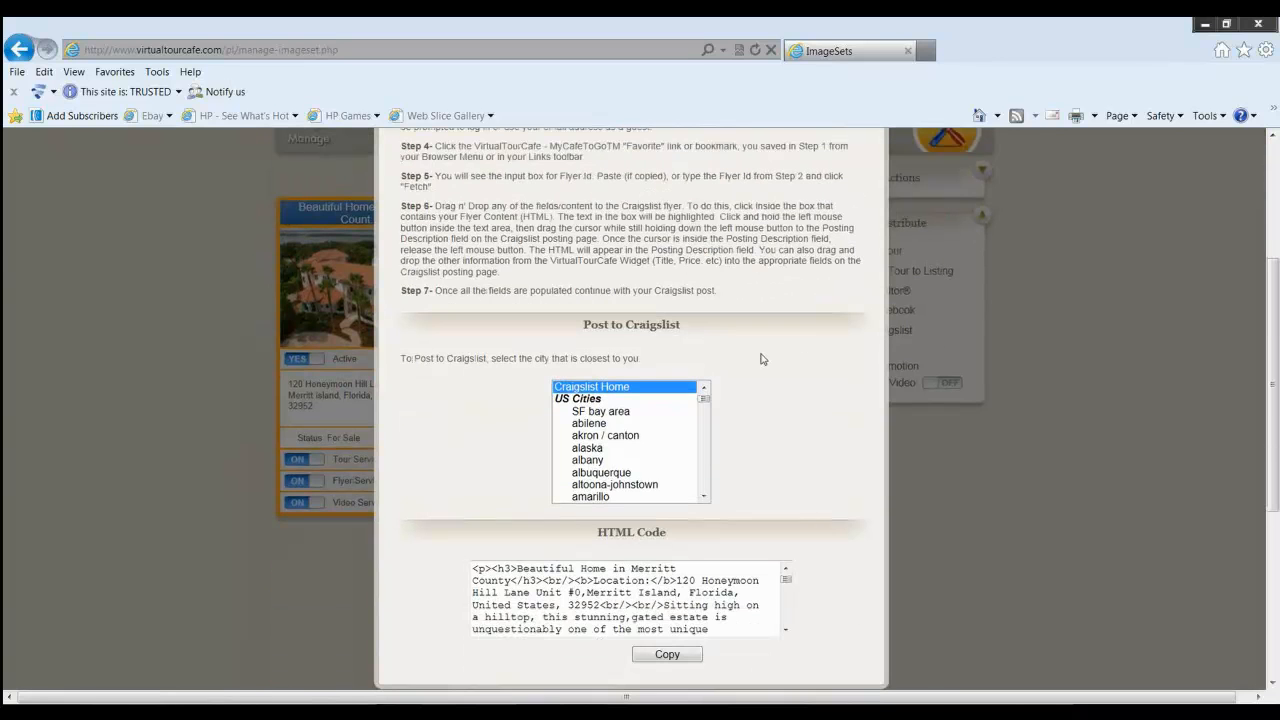
click(603, 604)
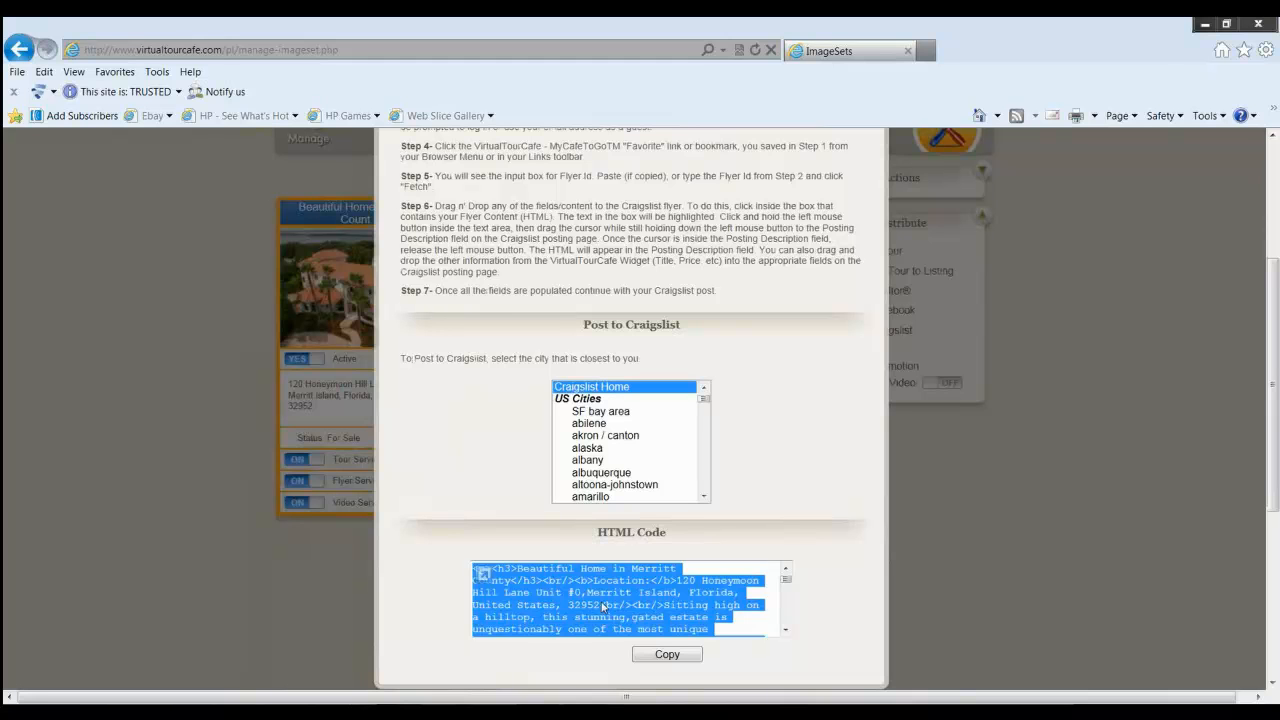
scroll(818, 520, down, 1)
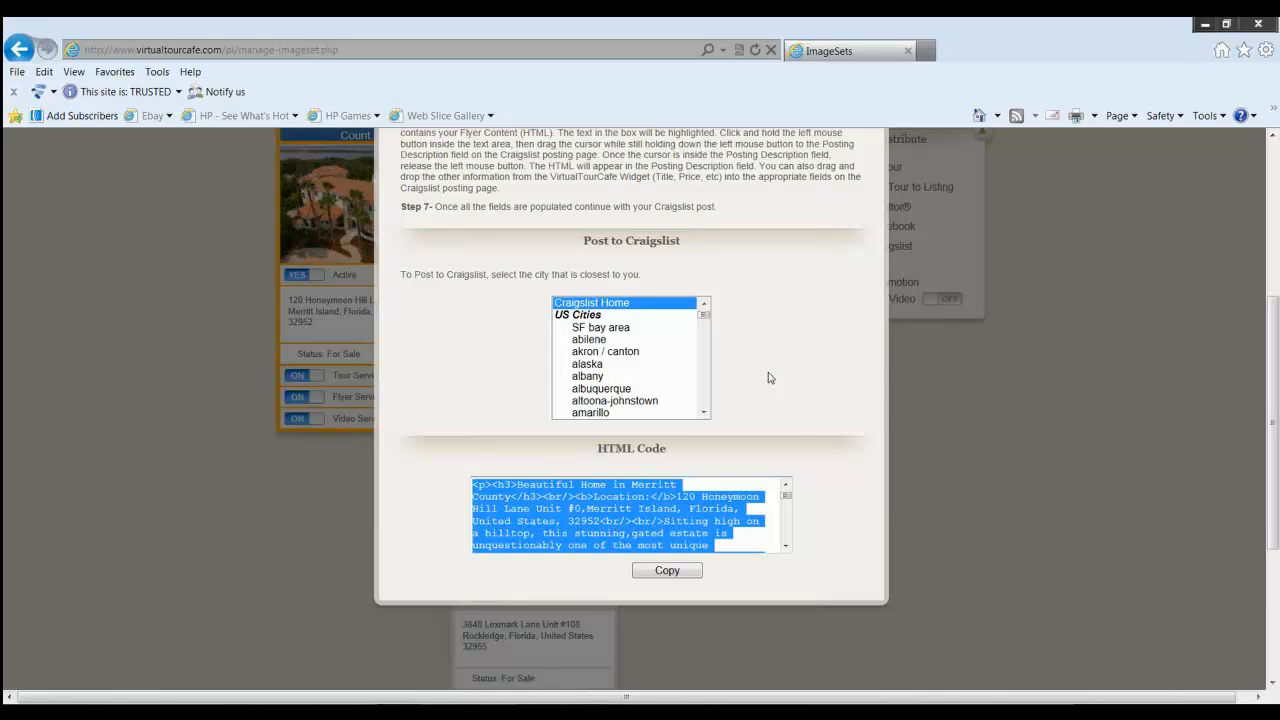
scroll(769, 377, up, 3)
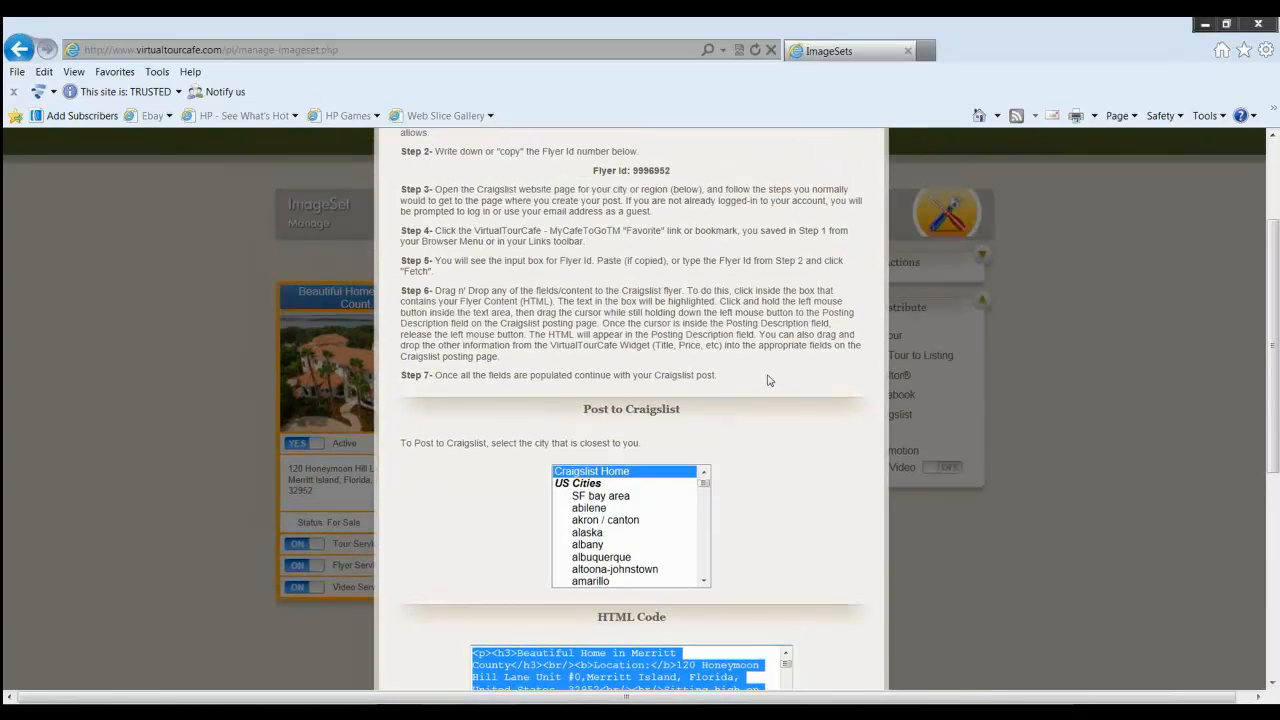
scroll(755, 310, up, 2)
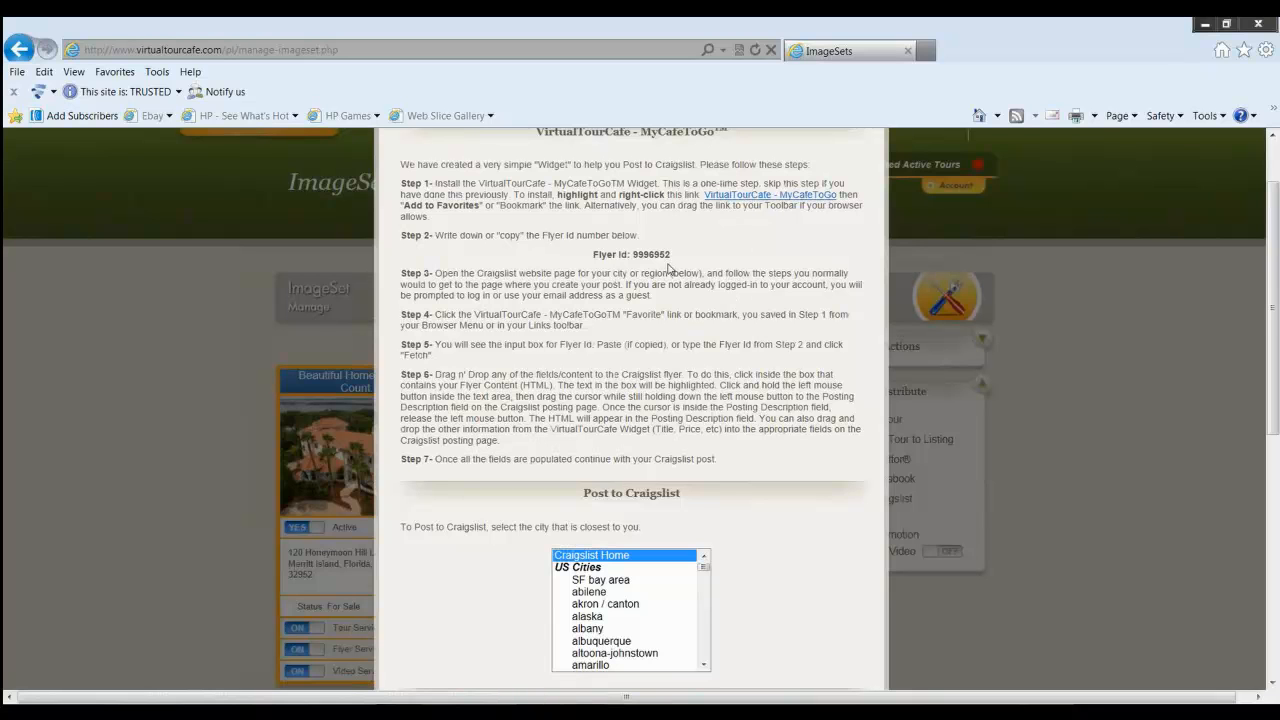
scroll(710, 348, down, 5)
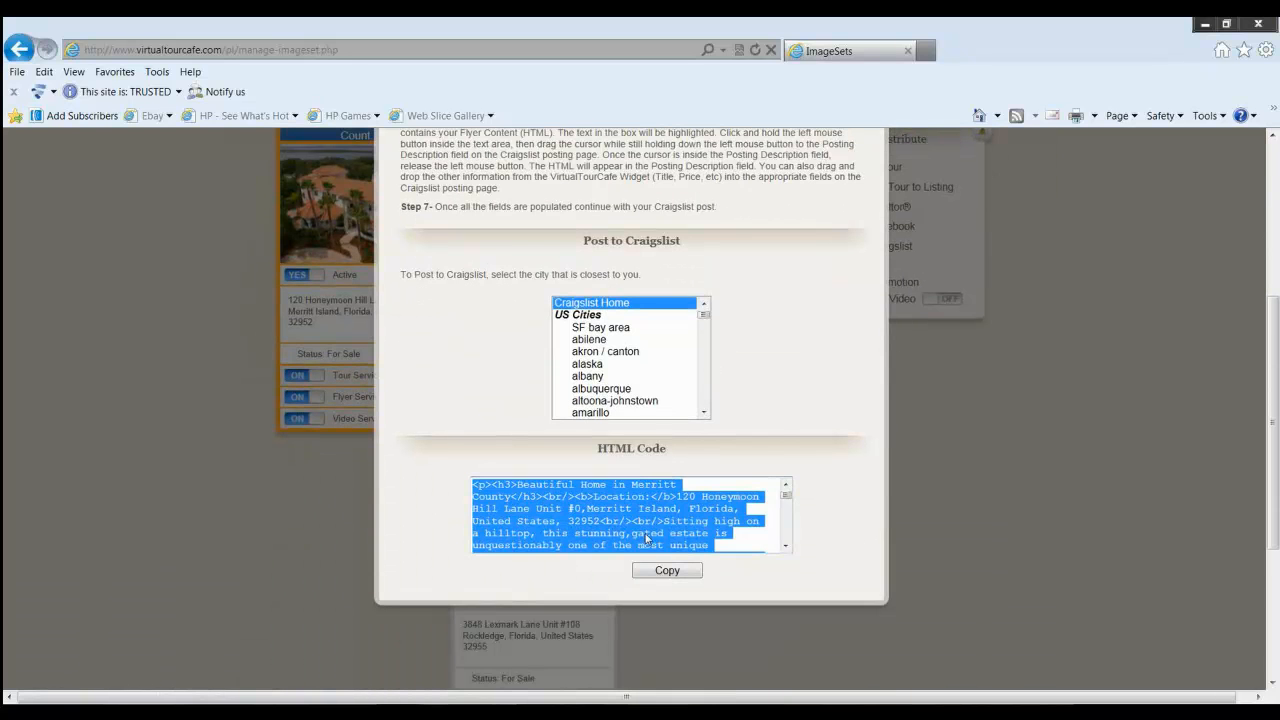
scroll(746, 447, up, 5)
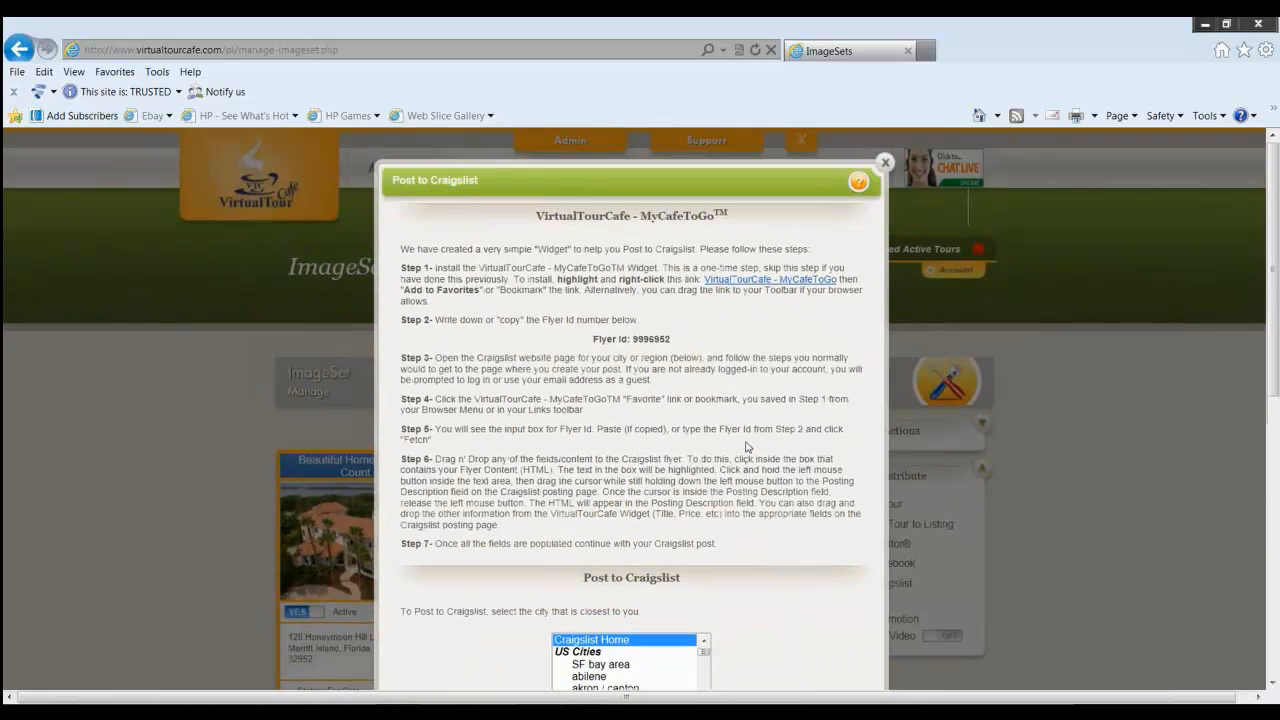
click(886, 164)
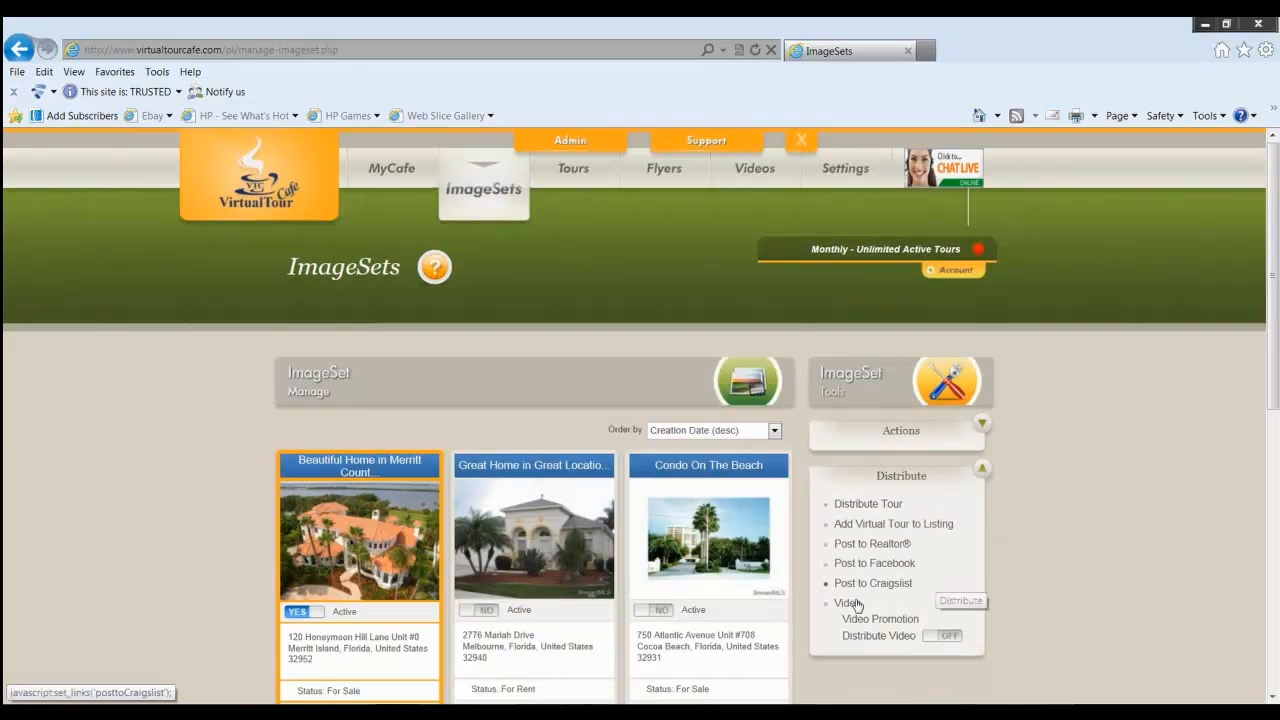
- Turn on video distribution for the selected ImageSet
scroll(871, 635, down, 1)
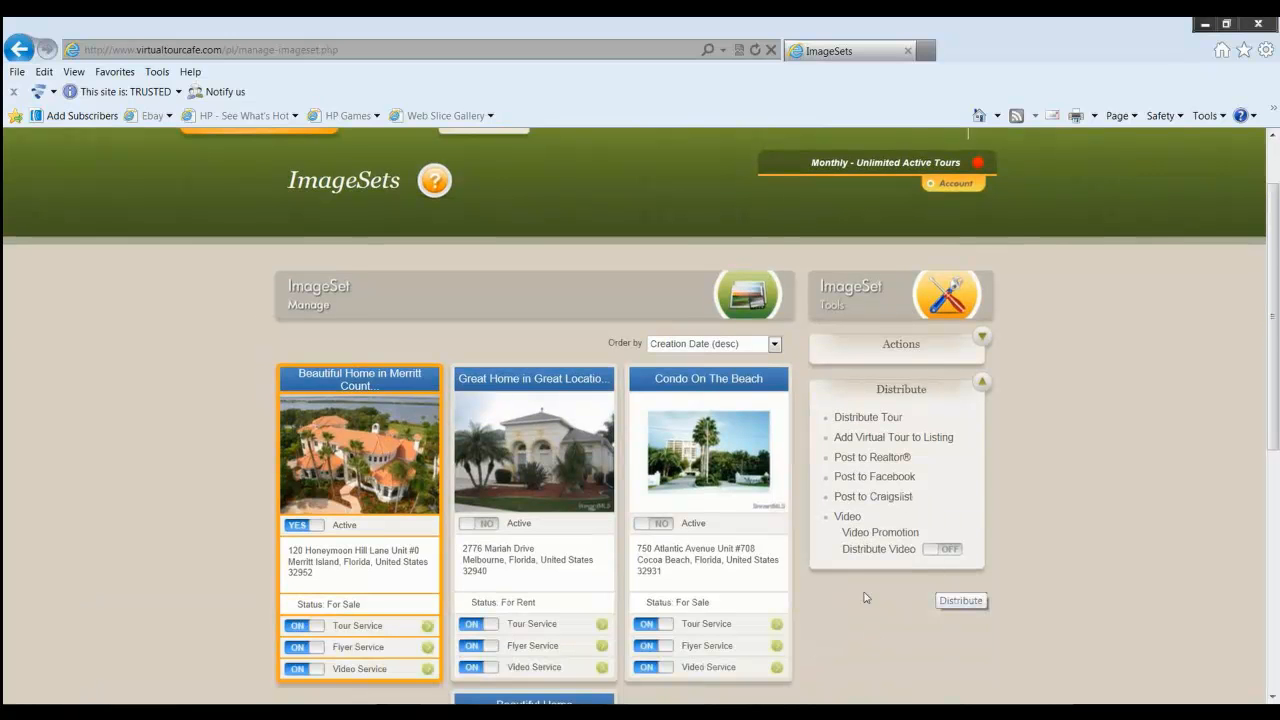
click(942, 553)
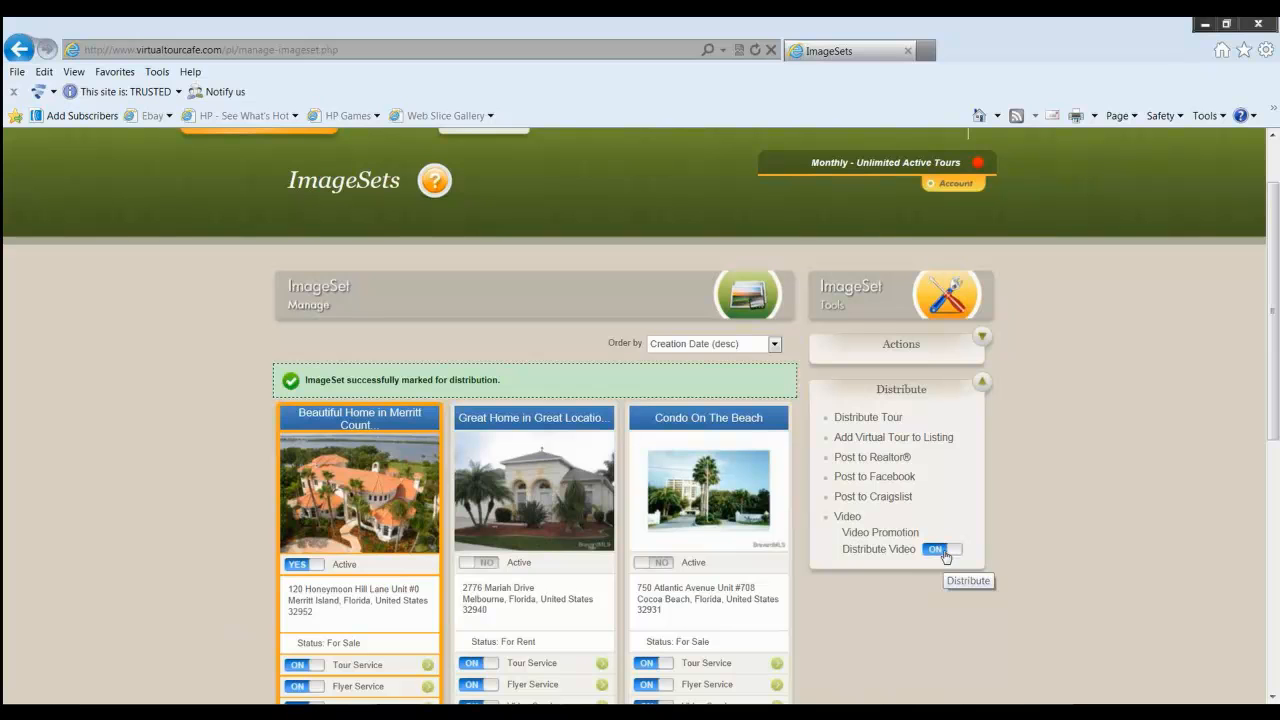
- Open the selected ImageSet's Video Promotion settings and read through the full YouTube keywords
click(880, 534)
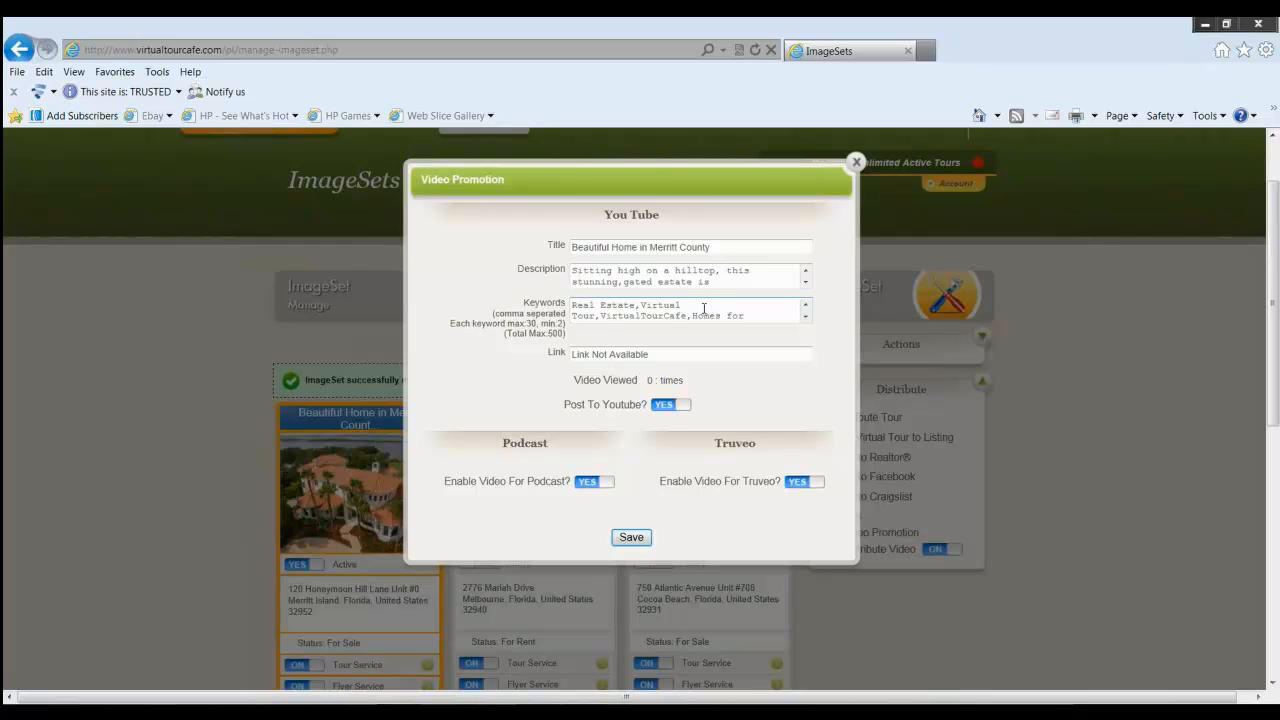
click(806, 320)
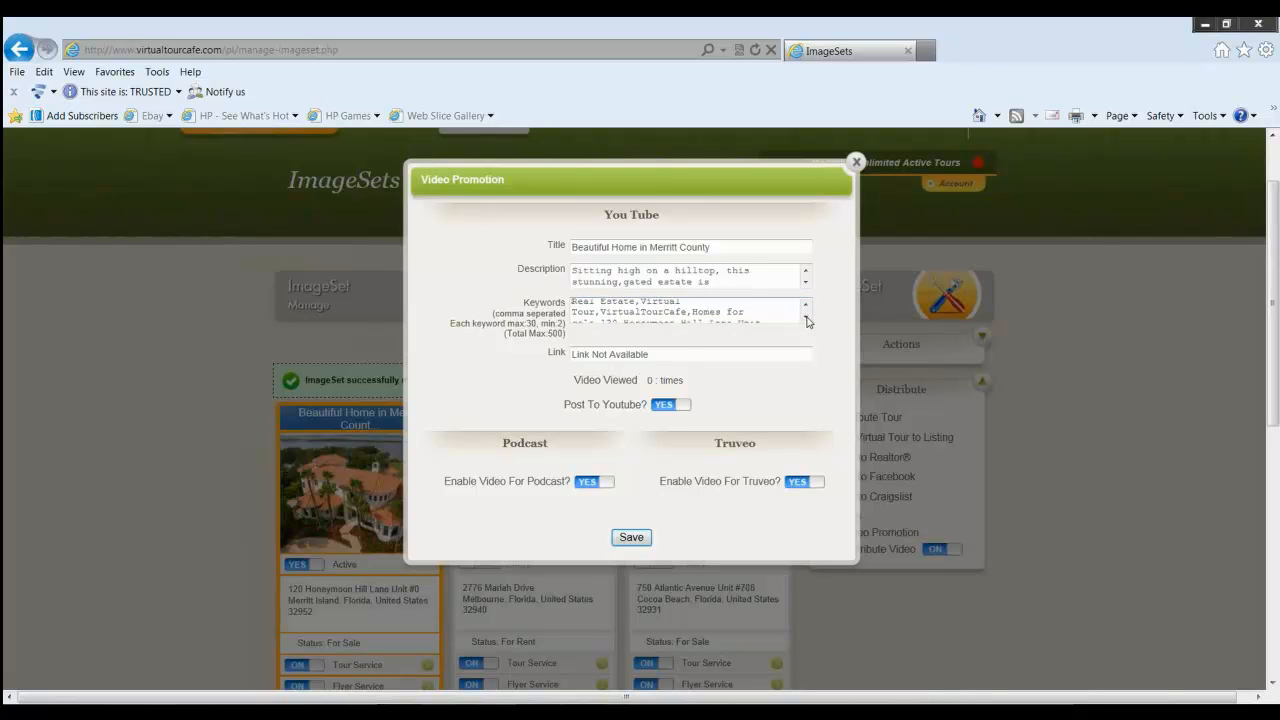
click(806, 320)
click(806, 320)
click(806, 320)
click(806, 320)
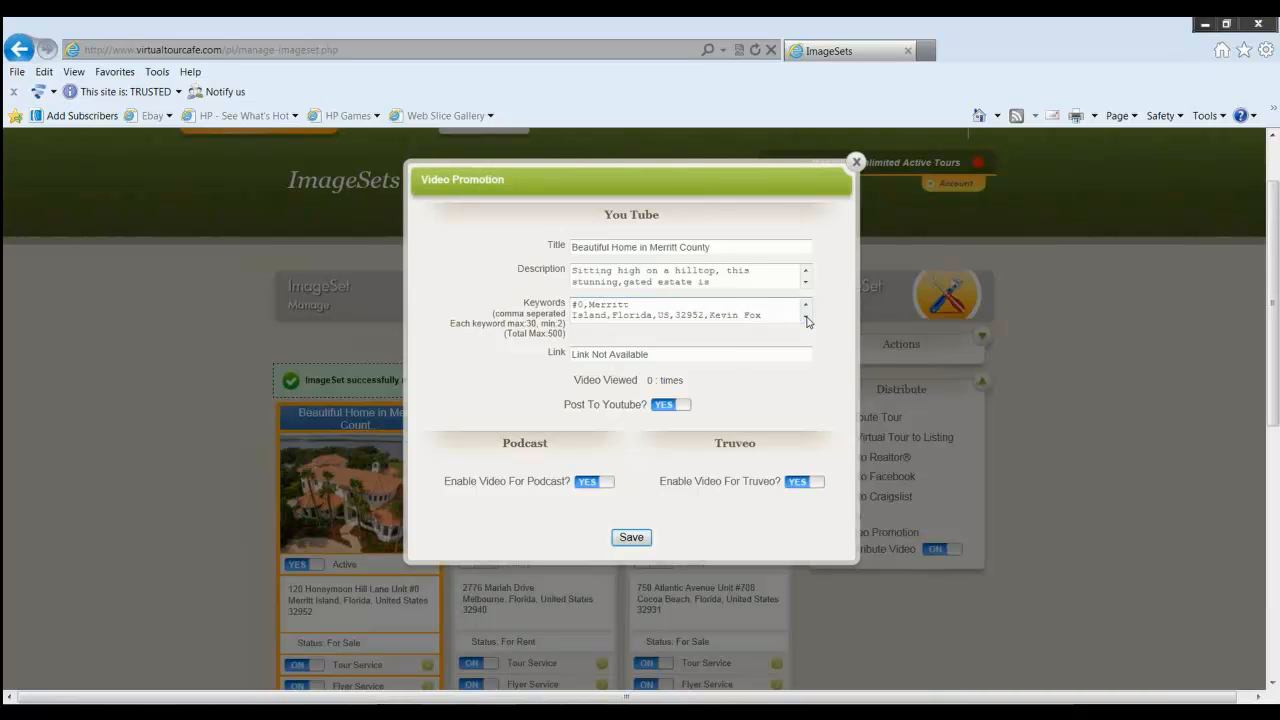
click(806, 305)
click(806, 305)
click(806, 305)
click(806, 305)
click(806, 306)
click(806, 306)
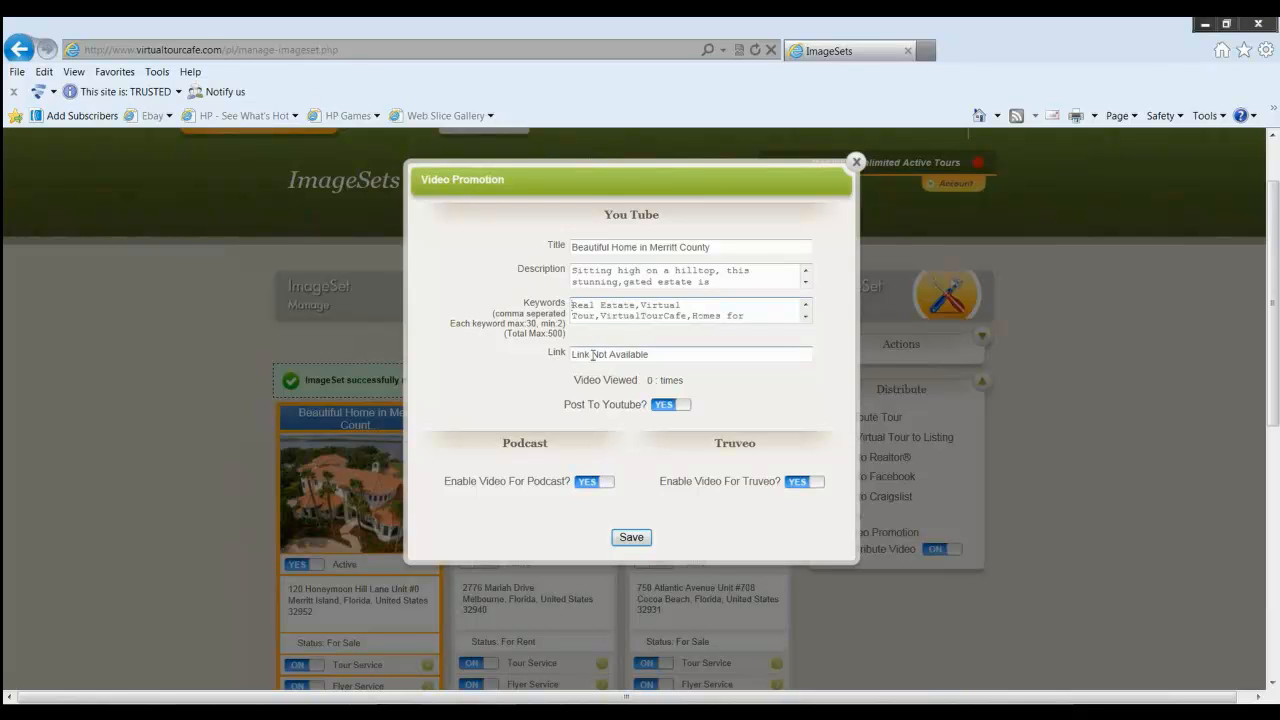
- Highlight the YouTube link text, try to save the Video Promotion settings and close them
click(655, 356)
drag(665, 358, 570, 355)
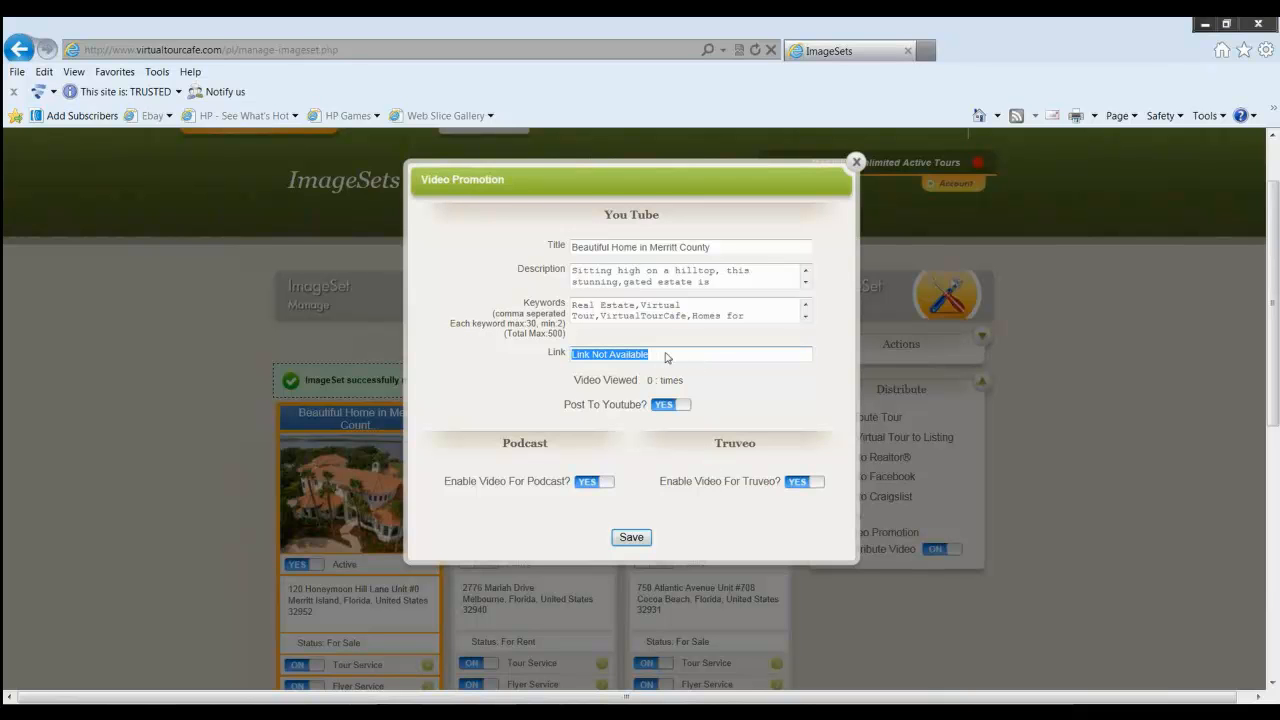
click(632, 539)
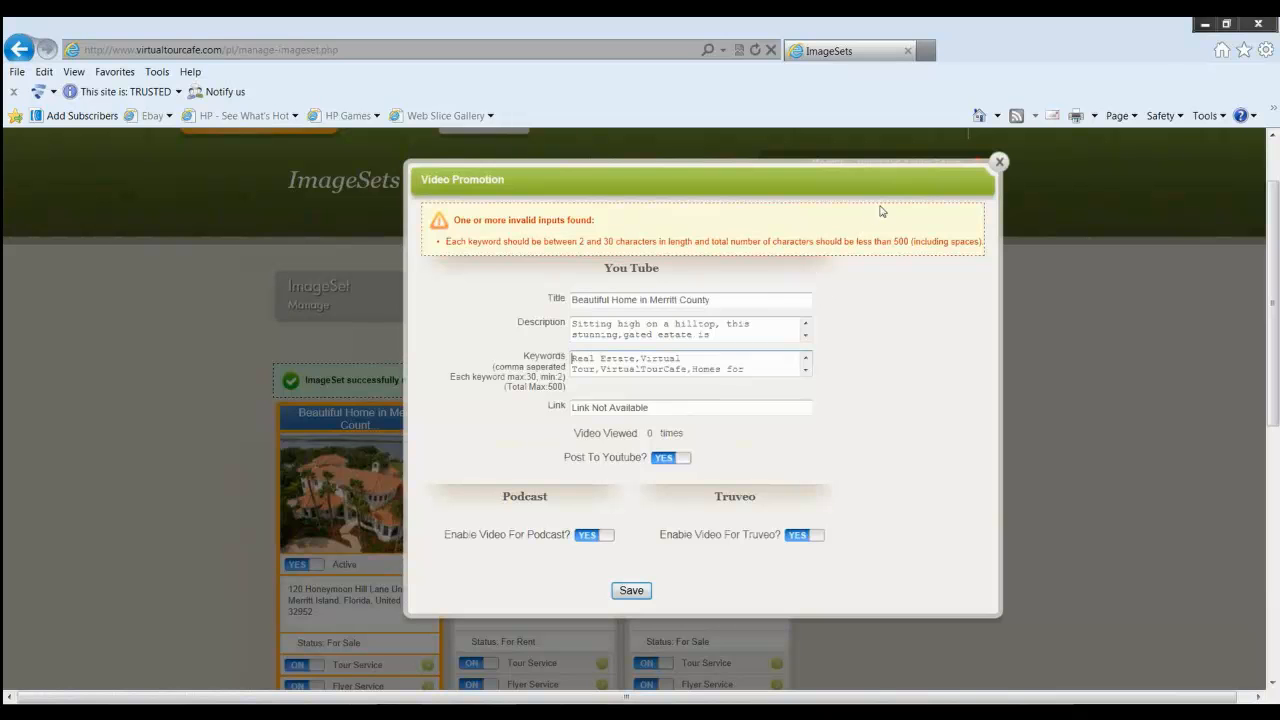
click(1000, 163)
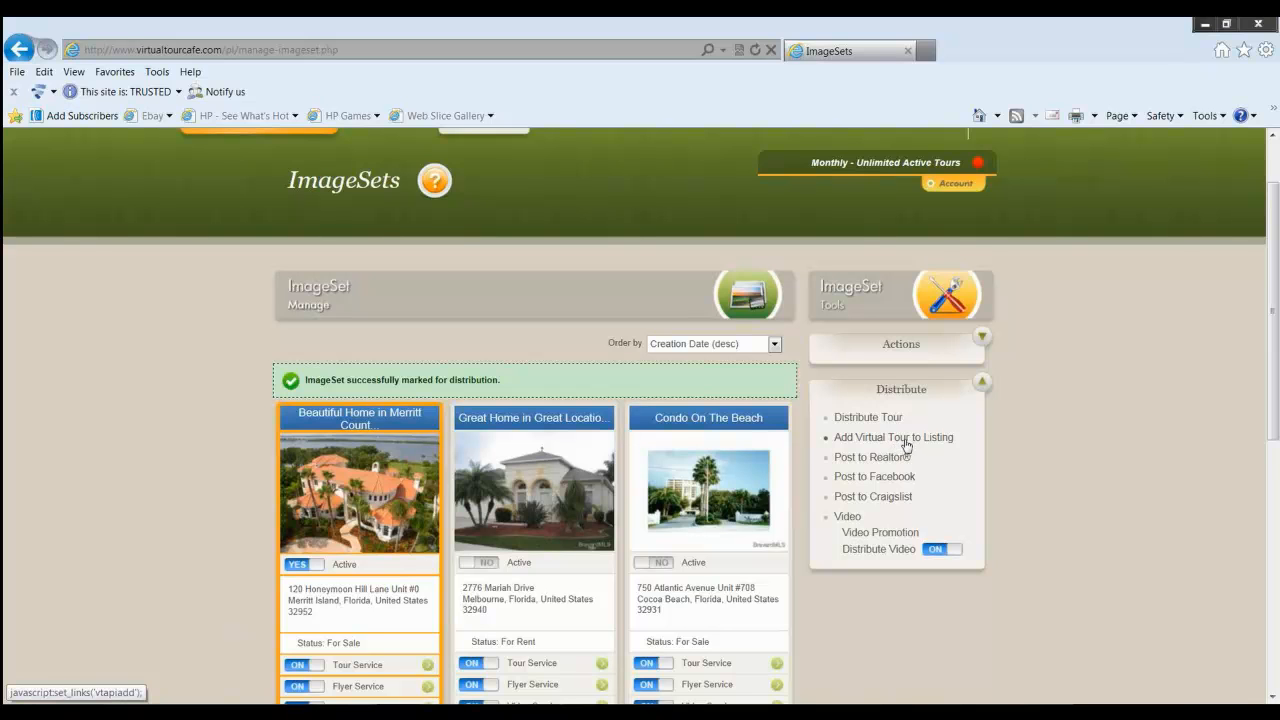
- Show the selected ImageSet's service links and examine the branded tour link
click(901, 347)
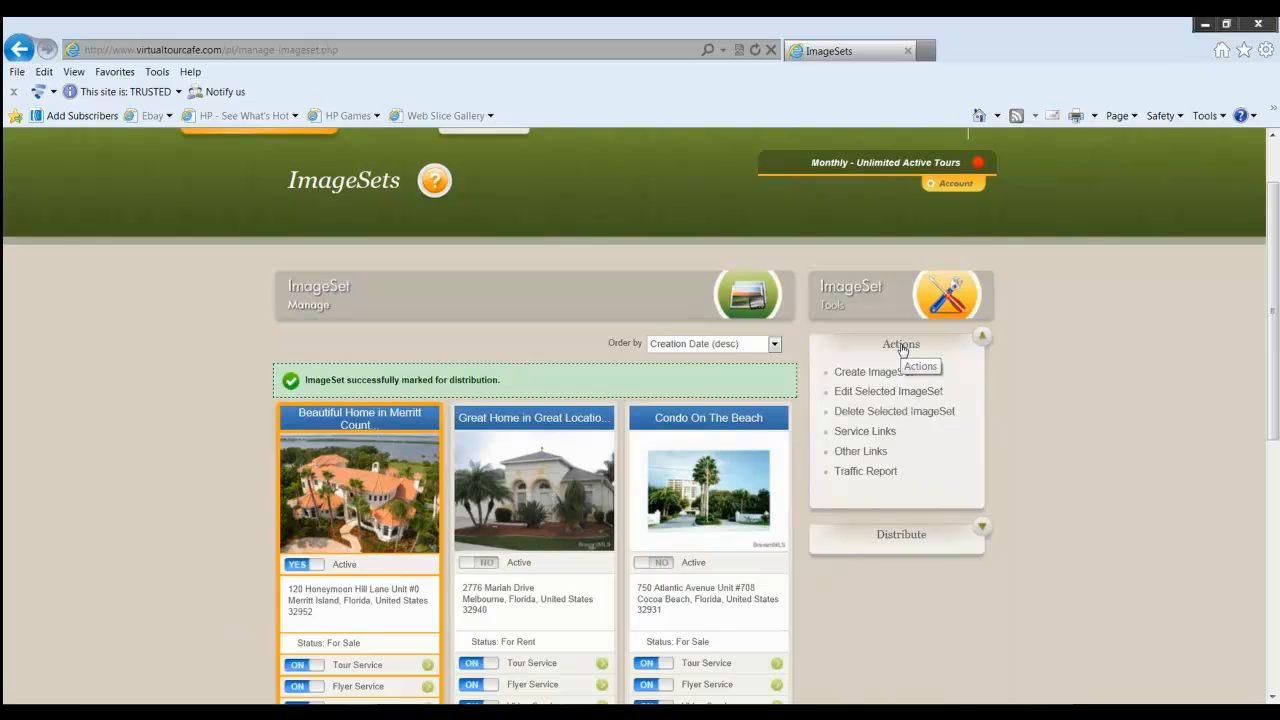
click(866, 432)
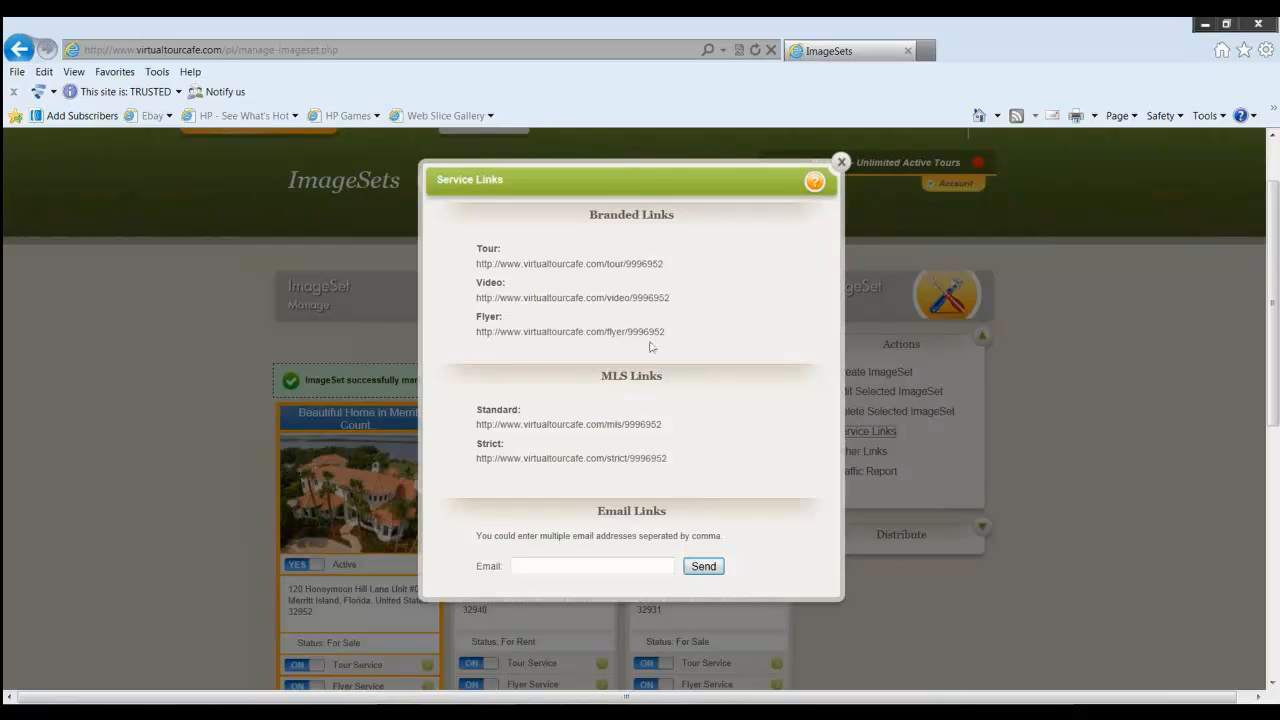
drag(664, 265, 477, 267)
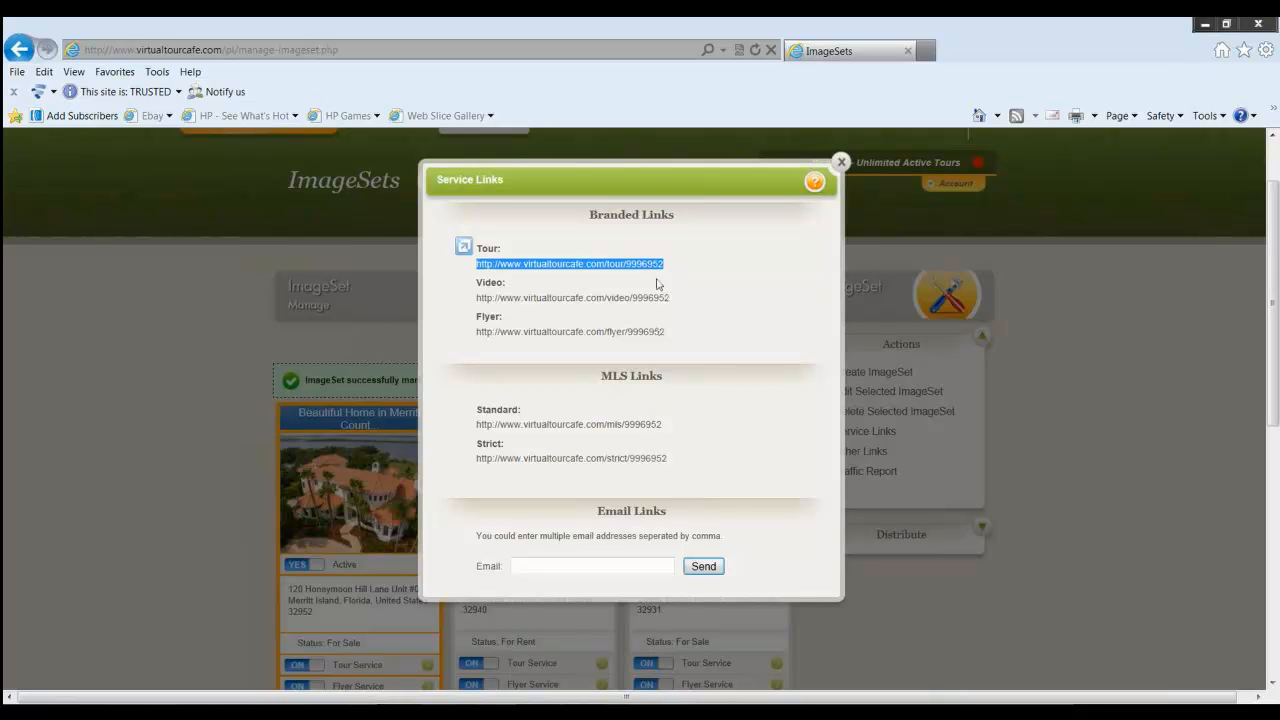
click(580, 300)
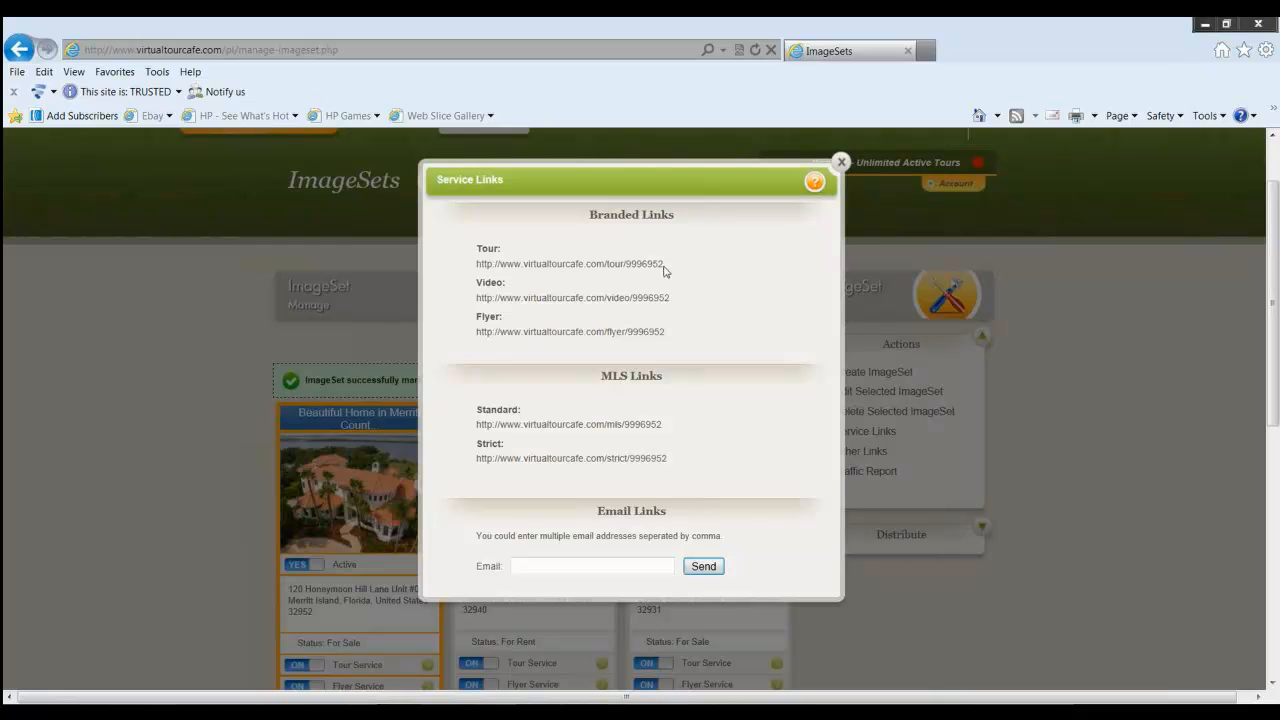
drag(666, 266, 478, 267)
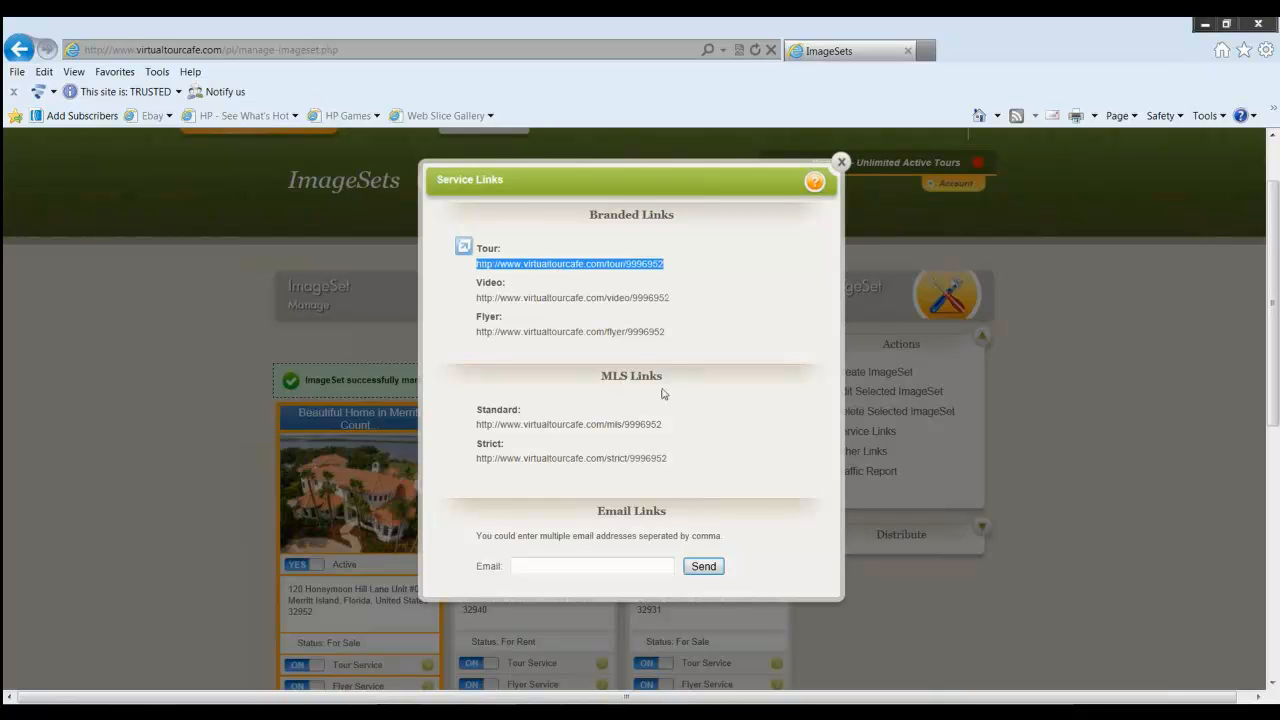
click(705, 404)
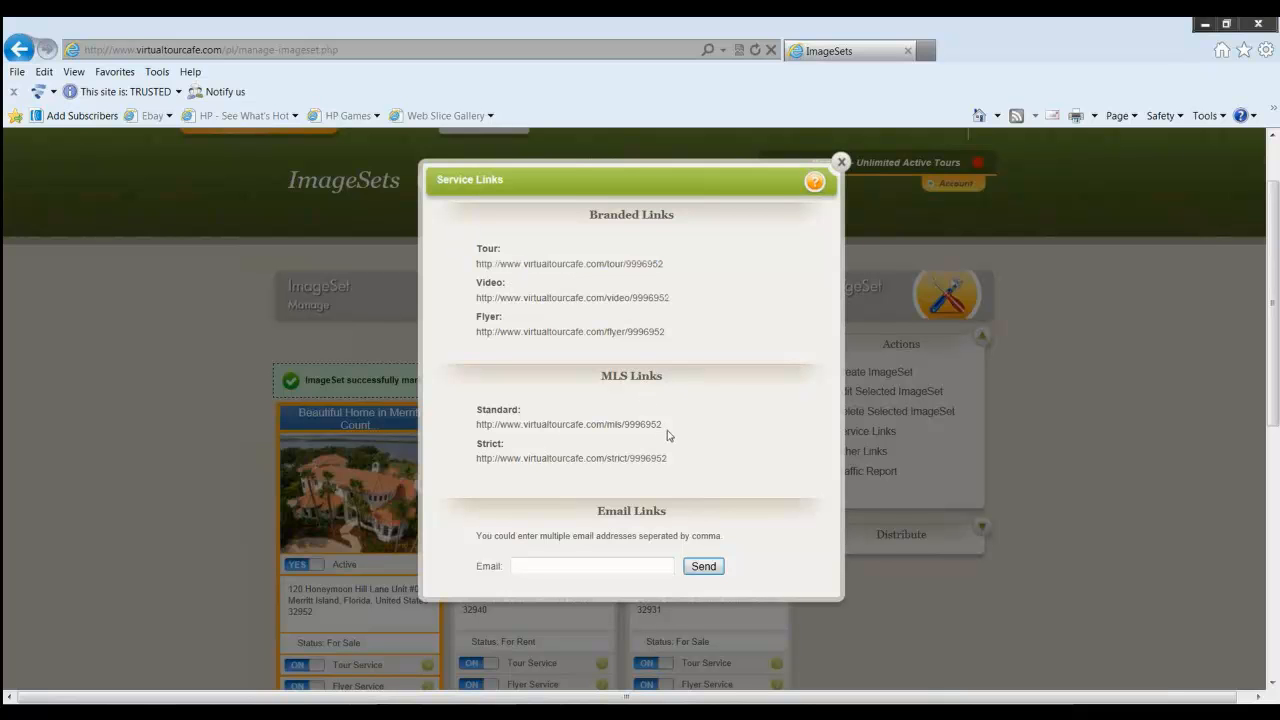
- Highlight the standard MLS link, view its copy option and close the service links
drag(664, 426, 482, 428)
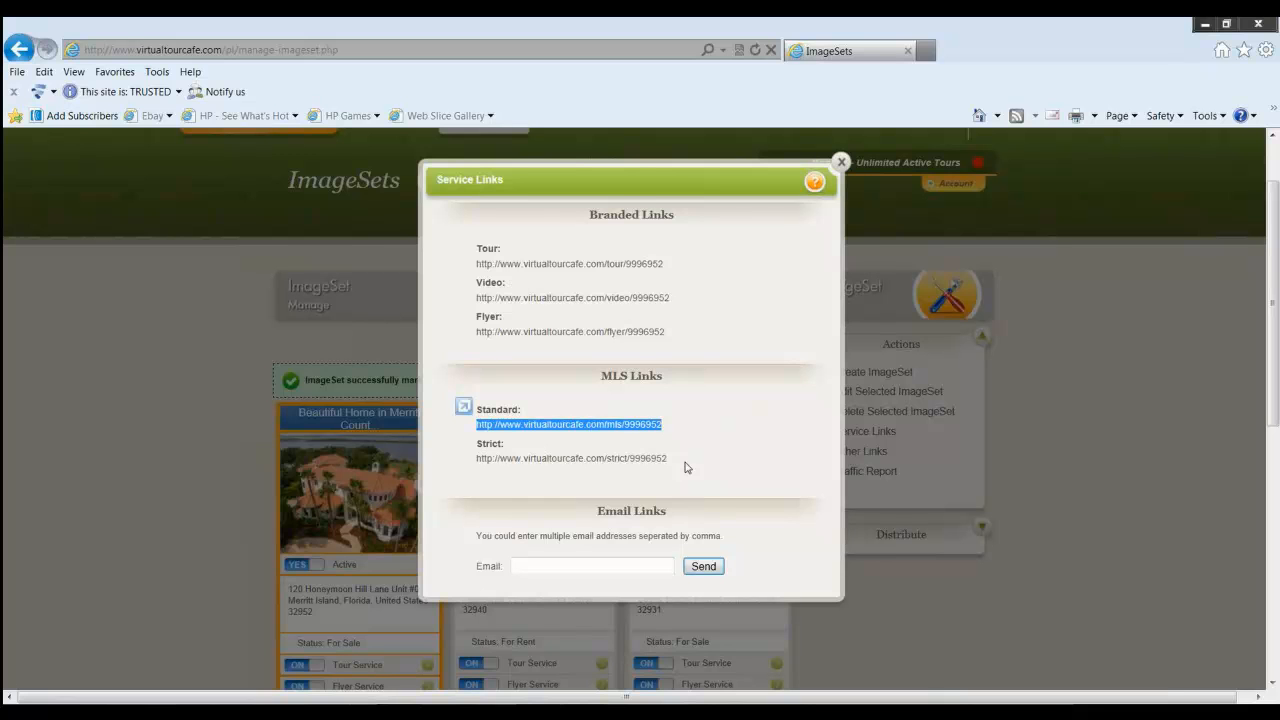
right_click(648, 428)
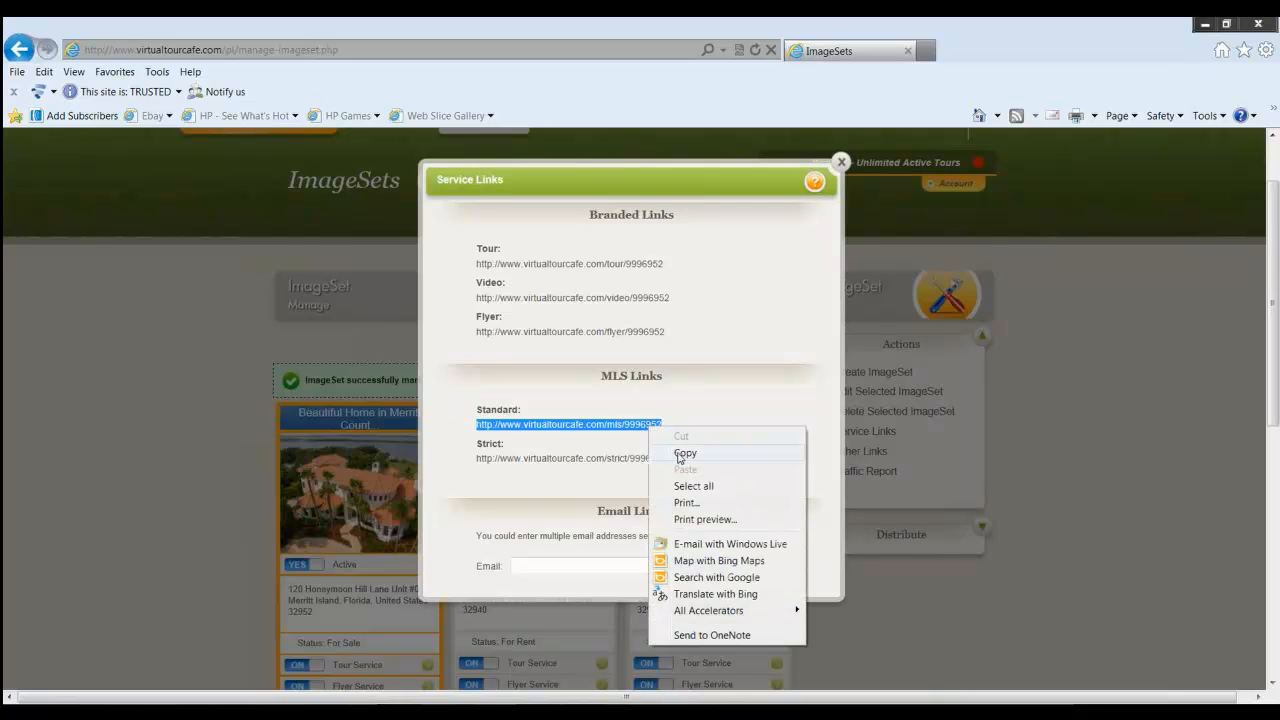
click(752, 396)
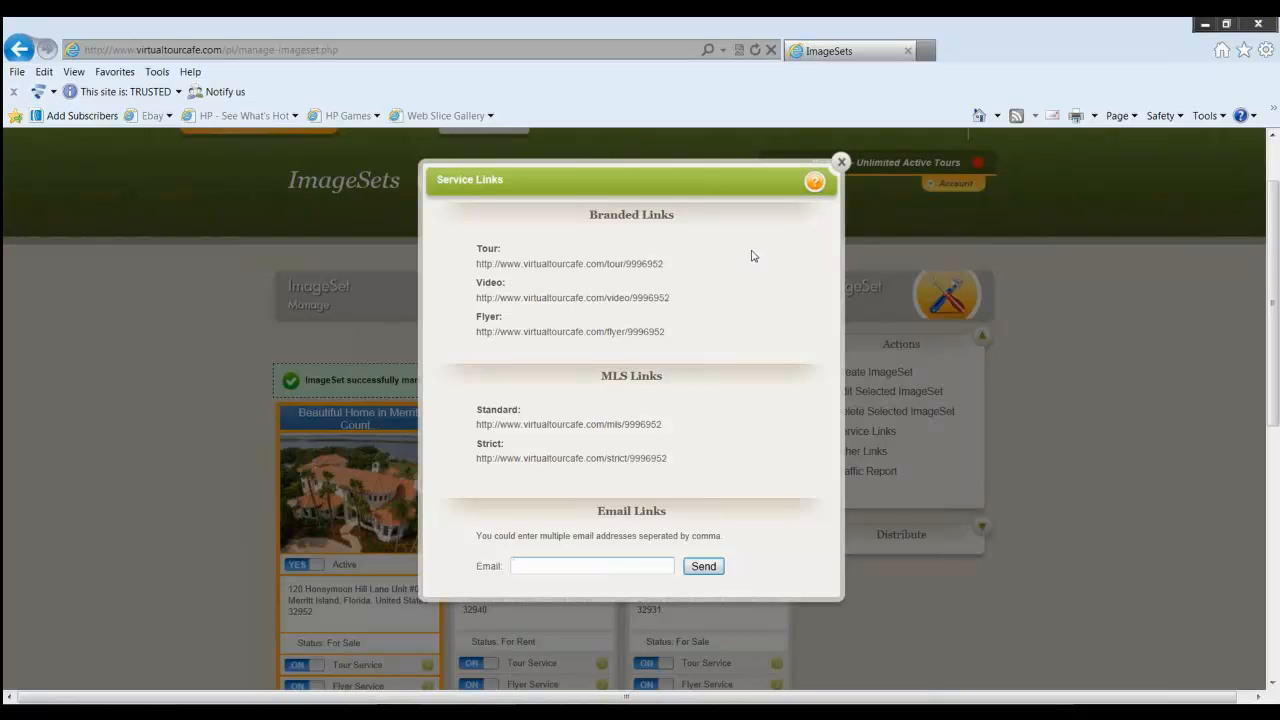
click(842, 163)
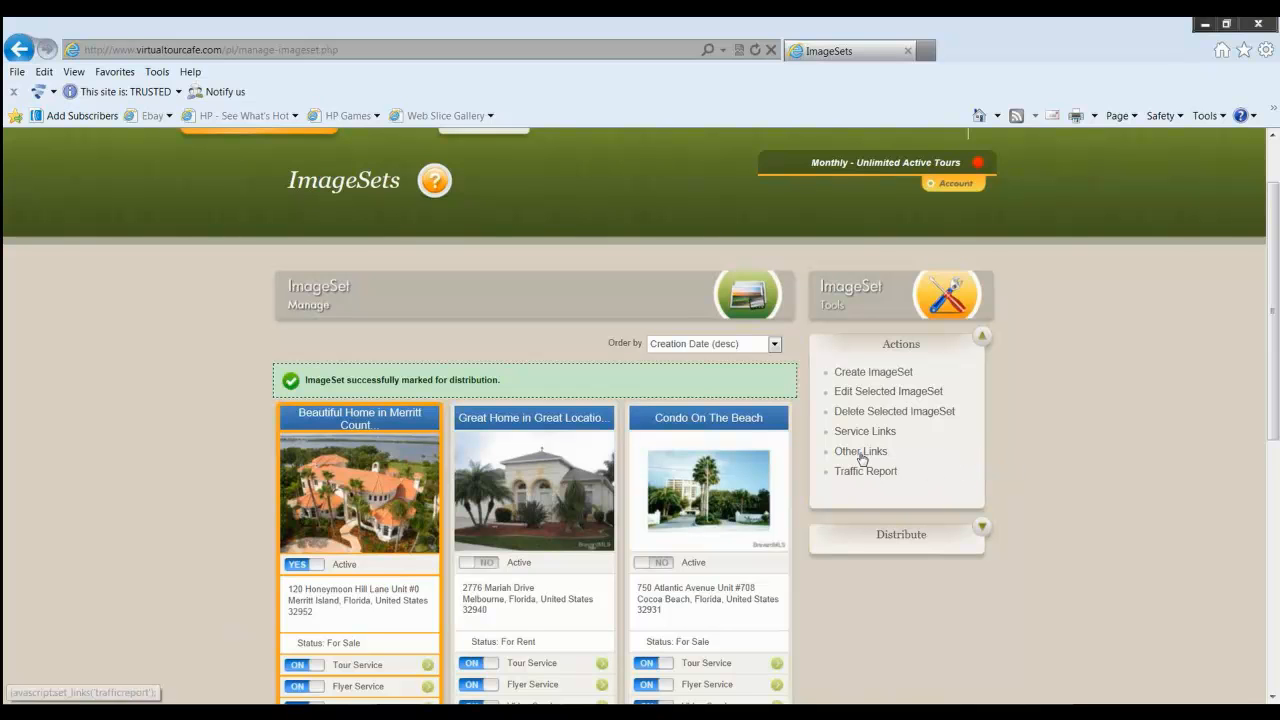
- Reload the ImageSets overview and select the "Beautiful Home in Merritt County" ImageSet
scroll(848, 374, up, 1)
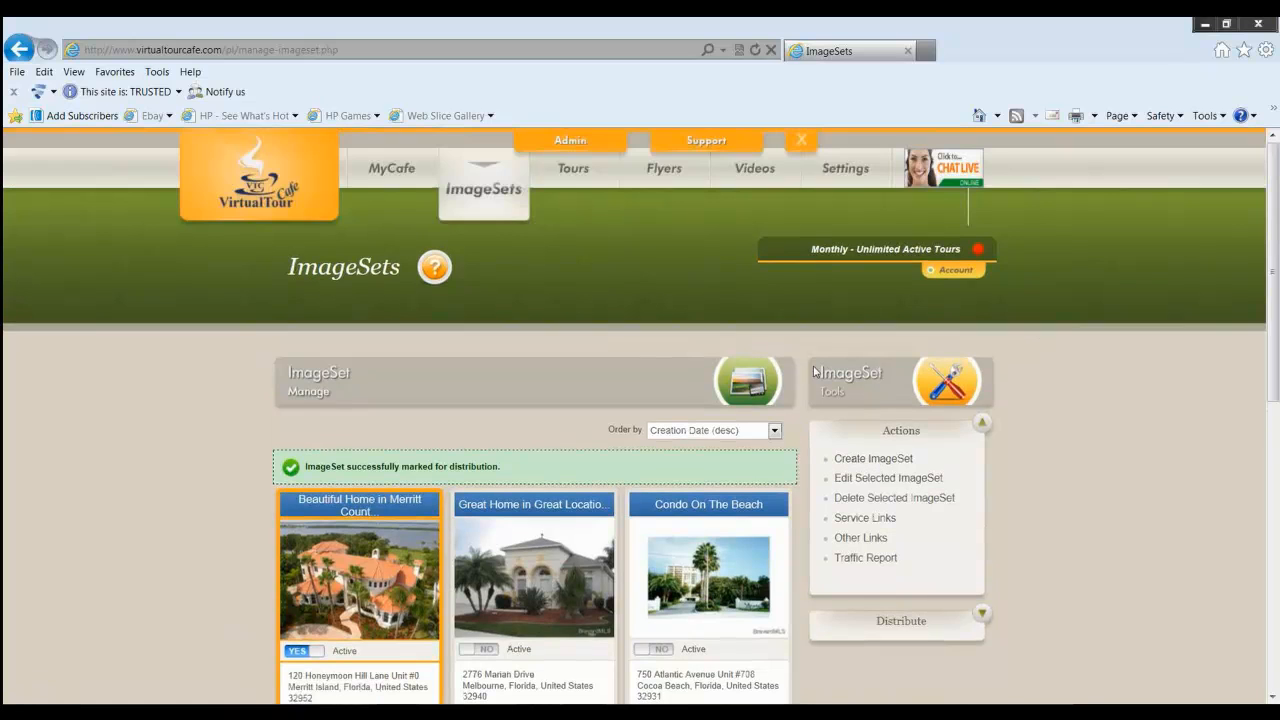
click(480, 173)
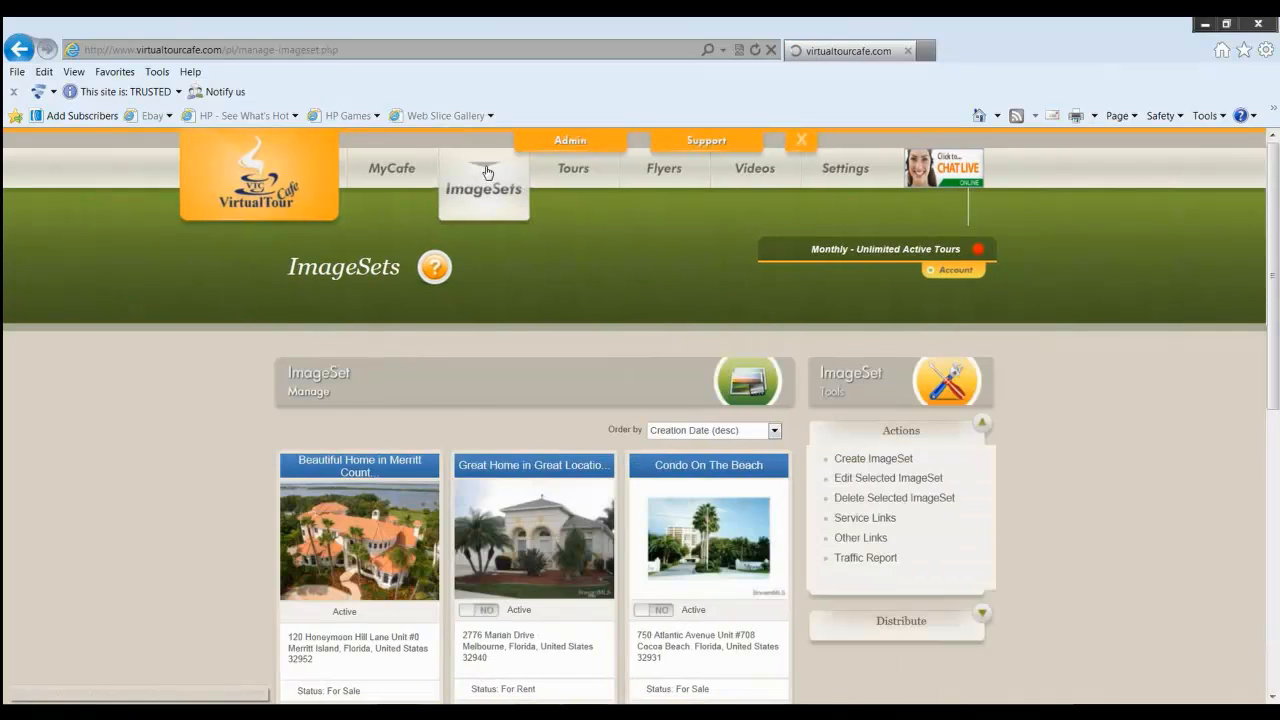
click(391, 545)
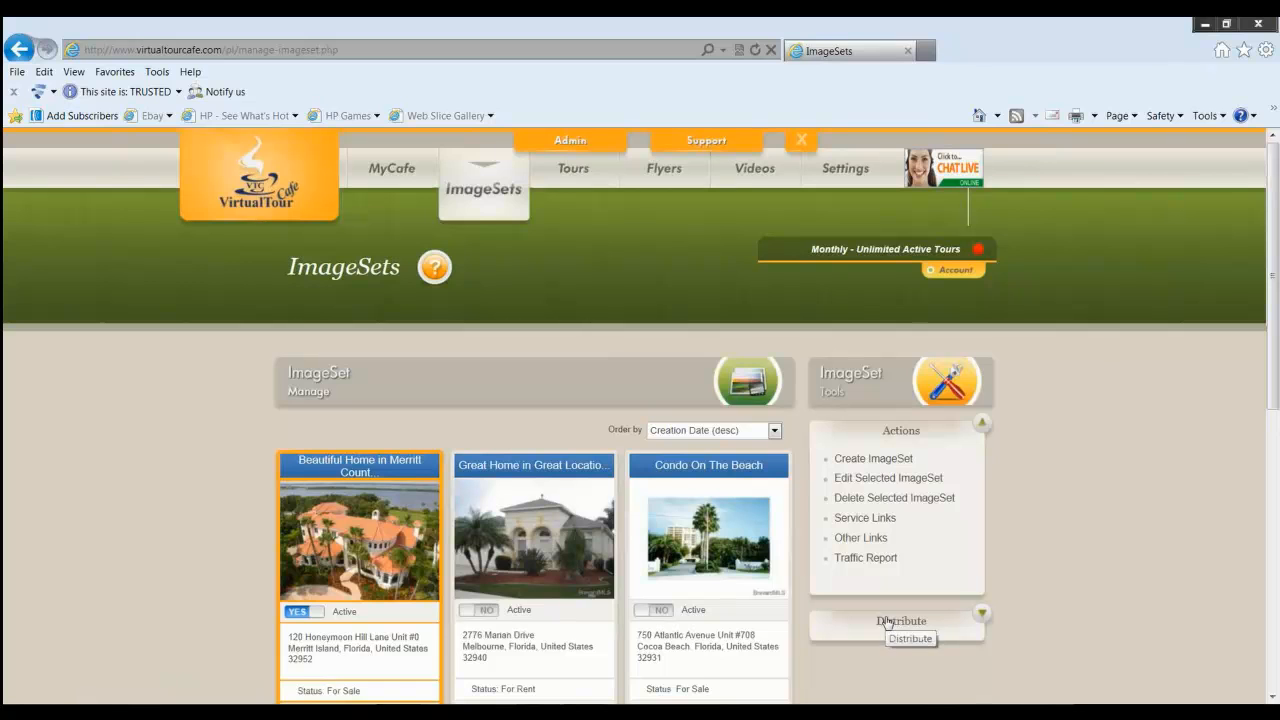
- Show the selected ImageSet's other links and highlight the branded and unbranded MyCafeGallery links in turn
click(851, 540)
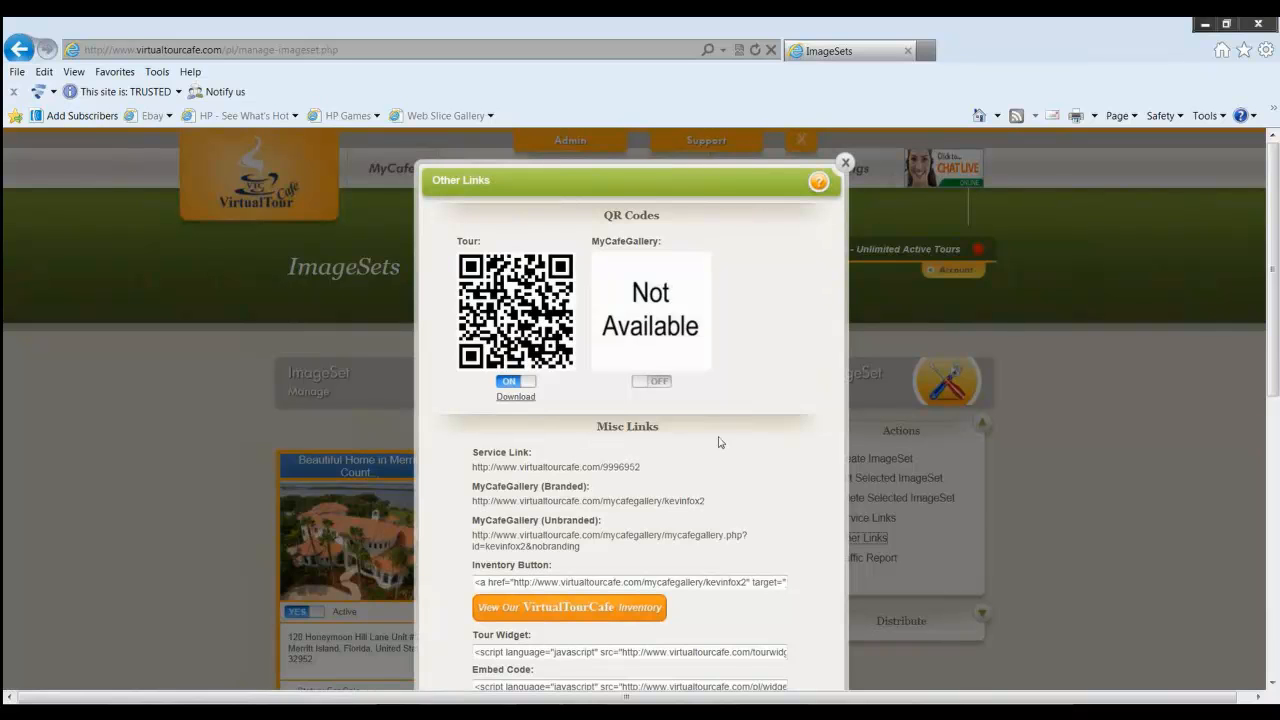
scroll(720, 443, down, 1)
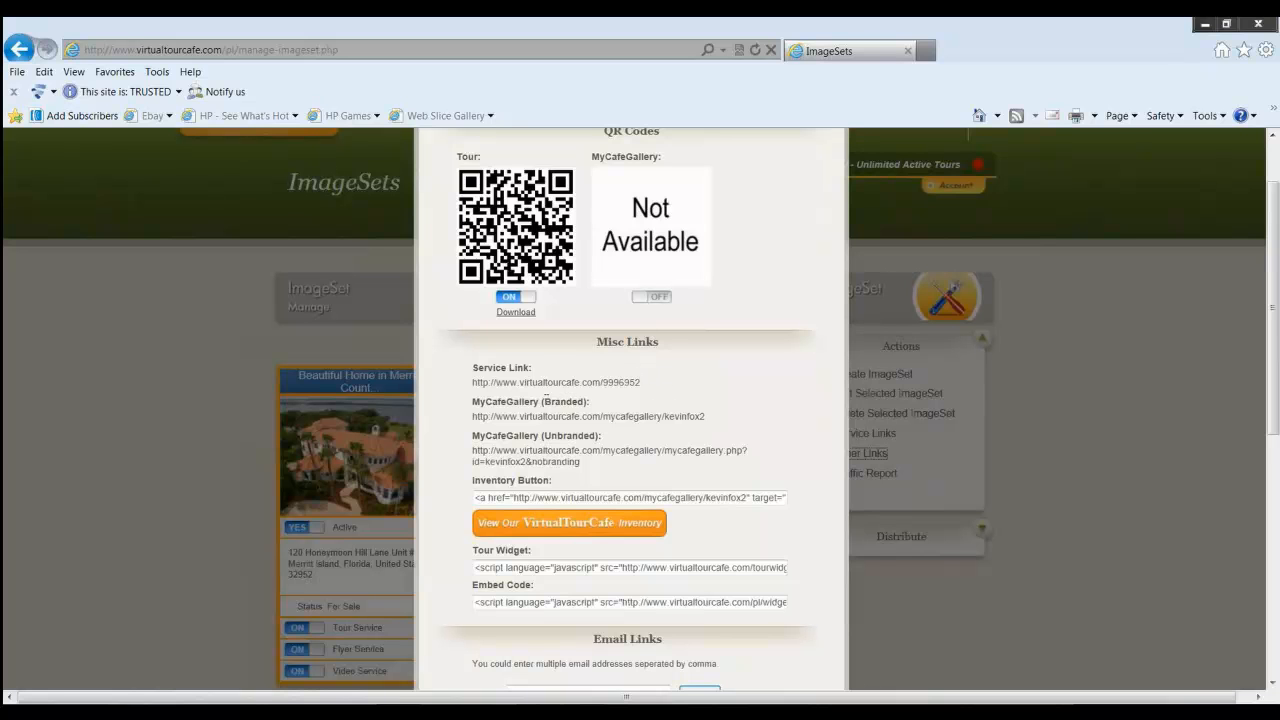
drag(473, 416, 704, 418)
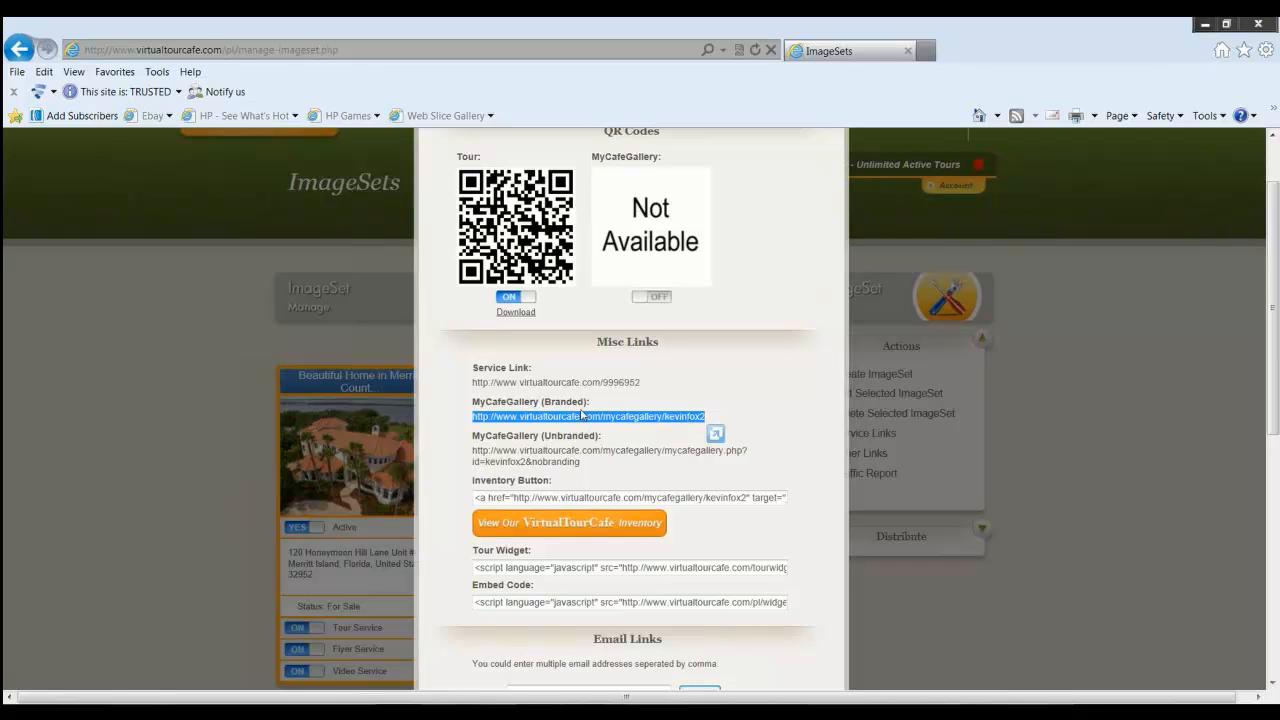
click(484, 451)
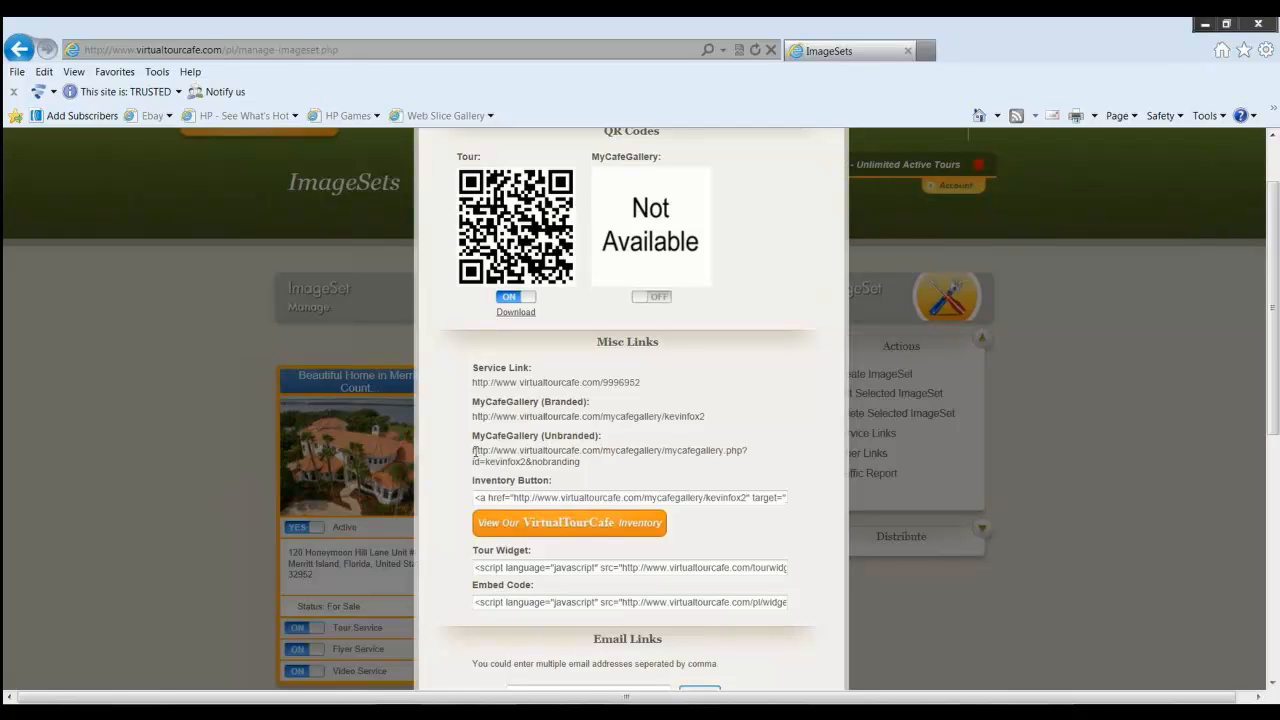
drag(474, 451, 586, 467)
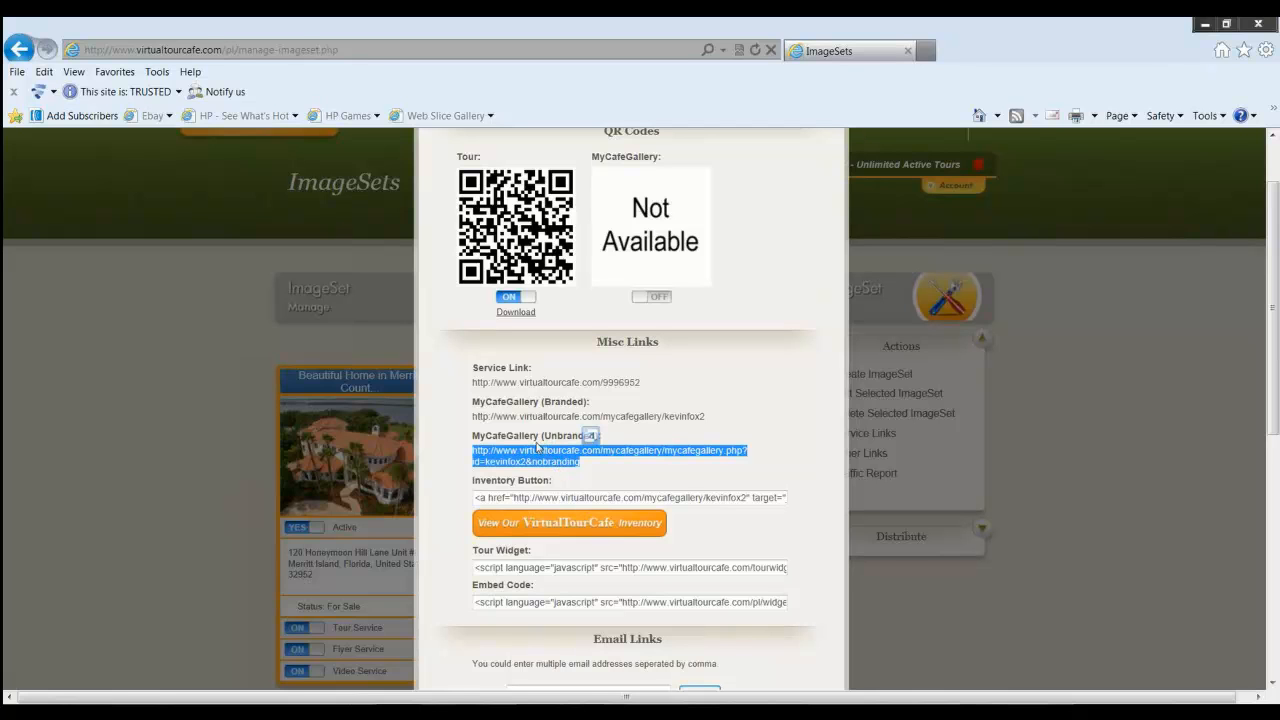
click(600, 448)
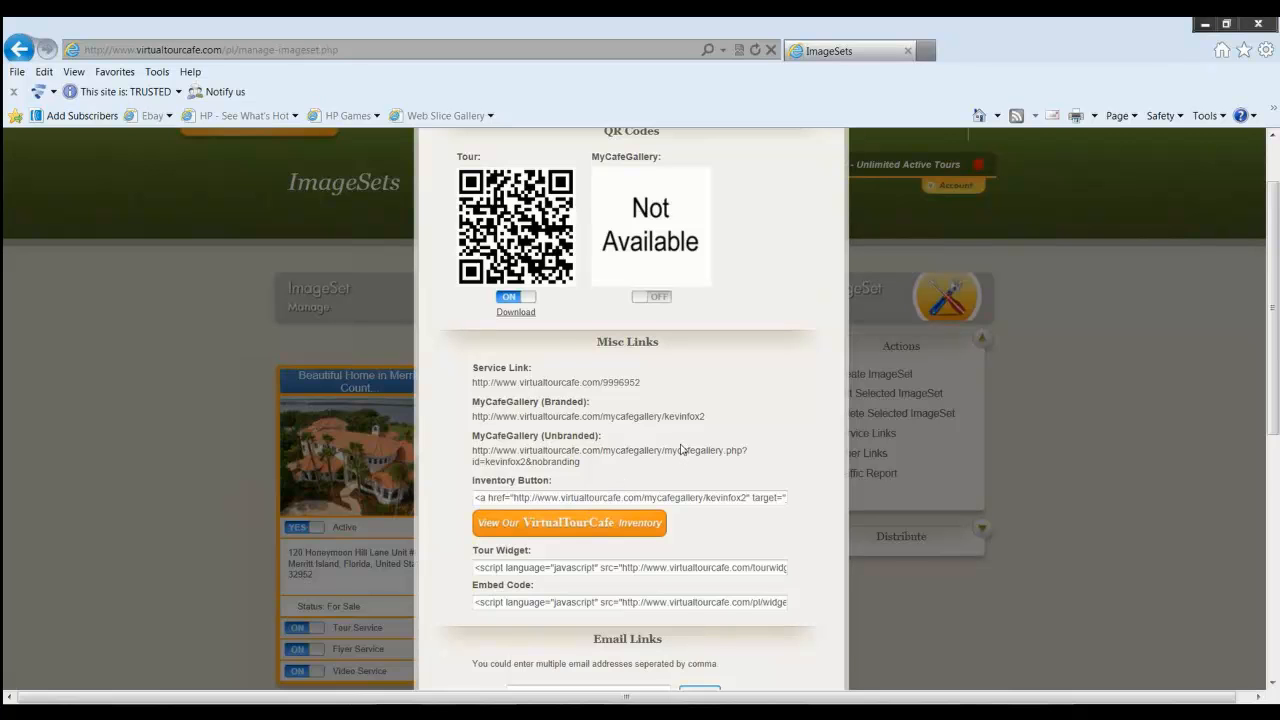
- Examine the email links field, miscellaneous links and QR codes, and close the other links
scroll(680, 449, down, 1)
scroll(680, 449, down, 1)
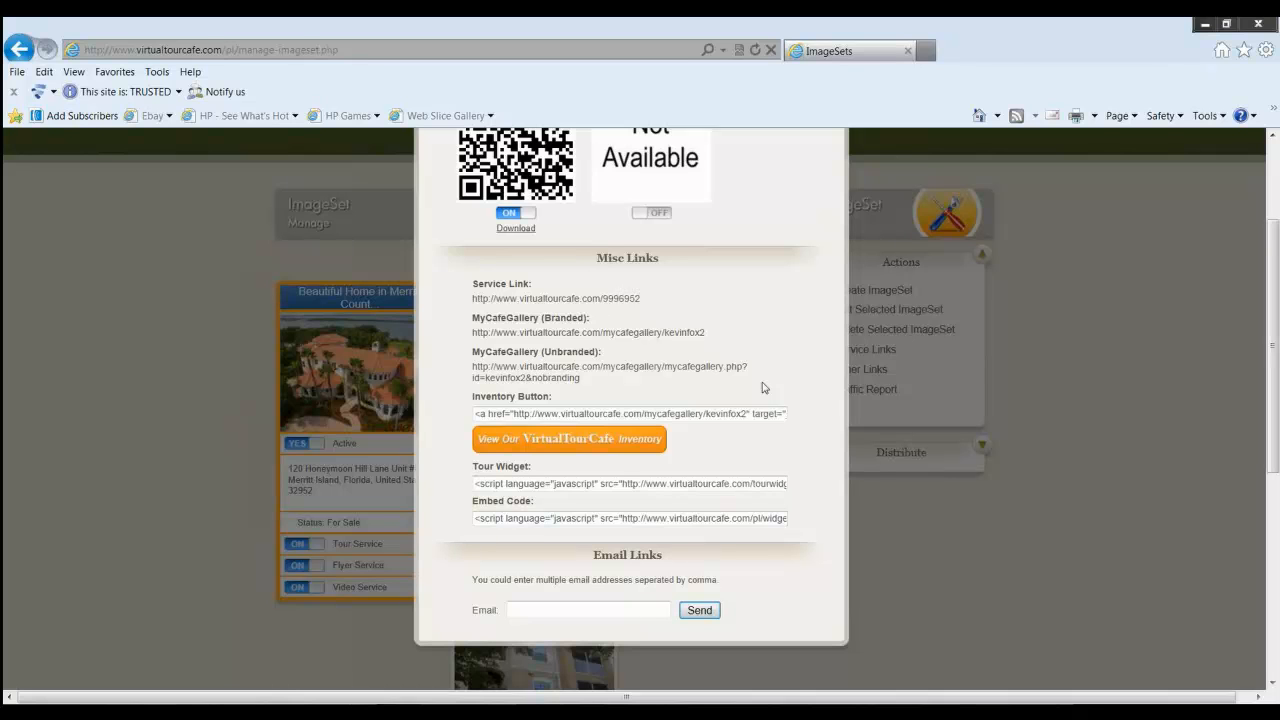
click(608, 610)
scroll(791, 405, up, 3)
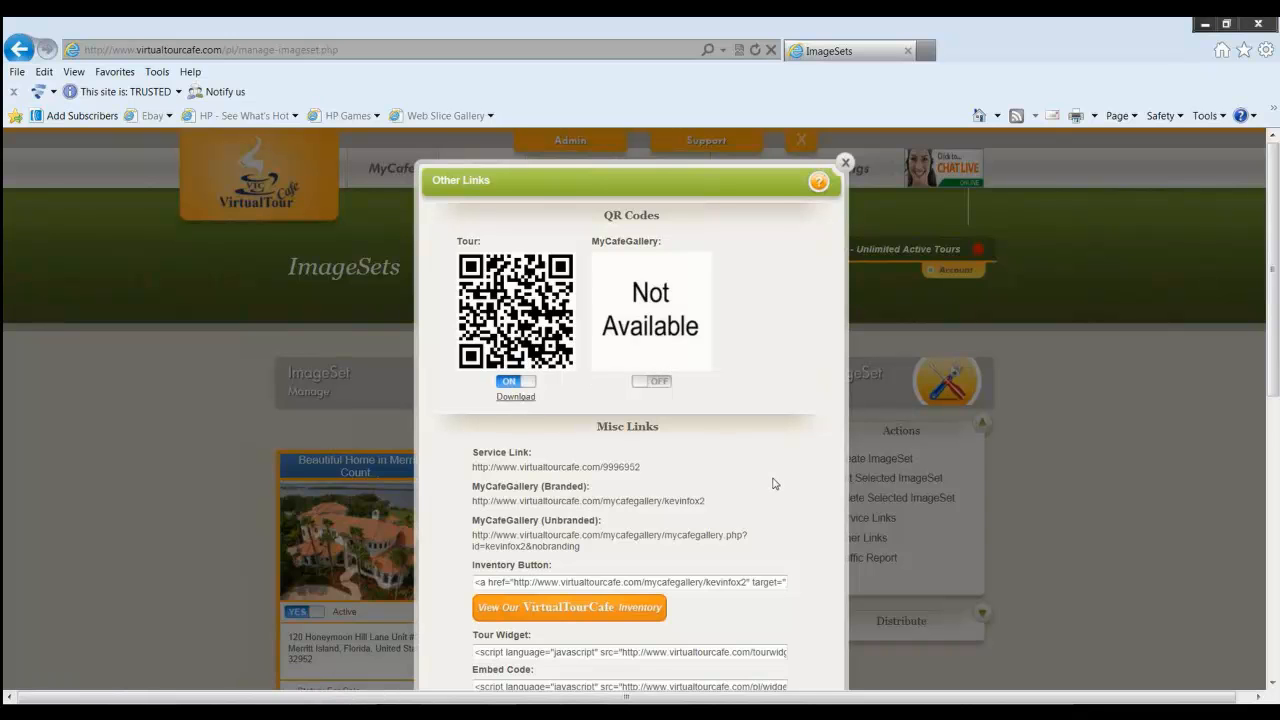
scroll(771, 482, down, 1)
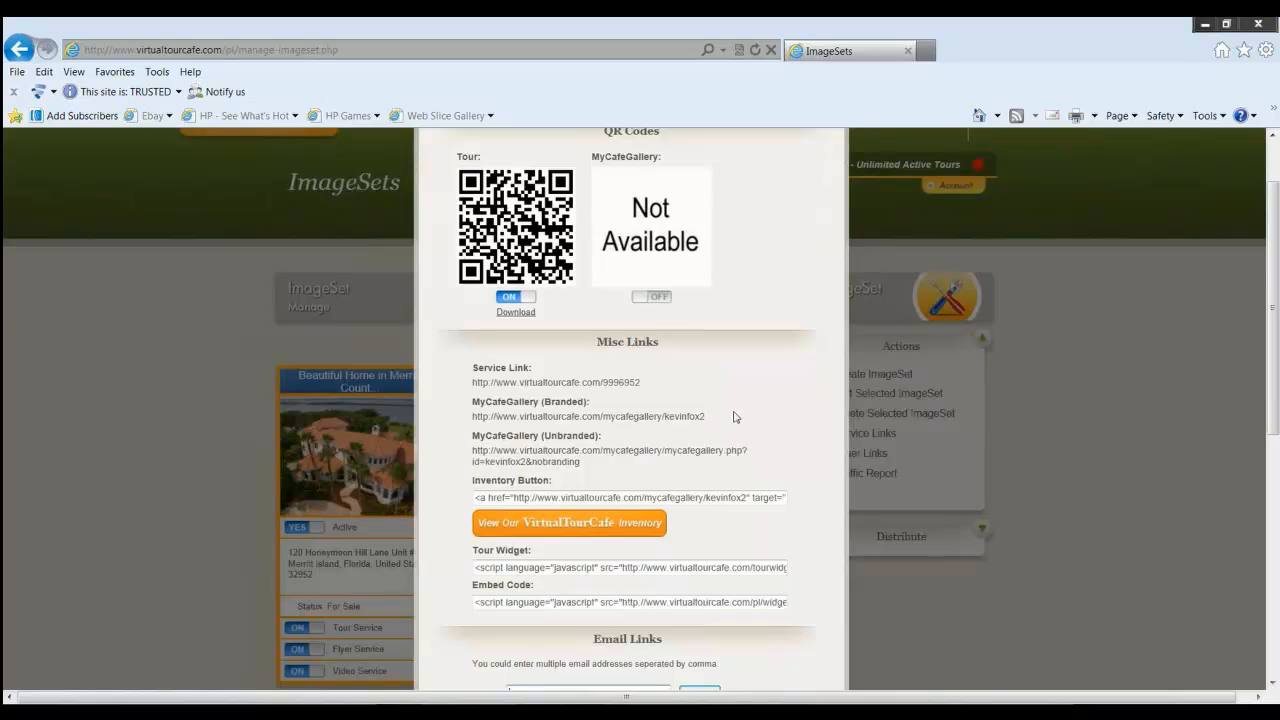
scroll(735, 416, up, 1)
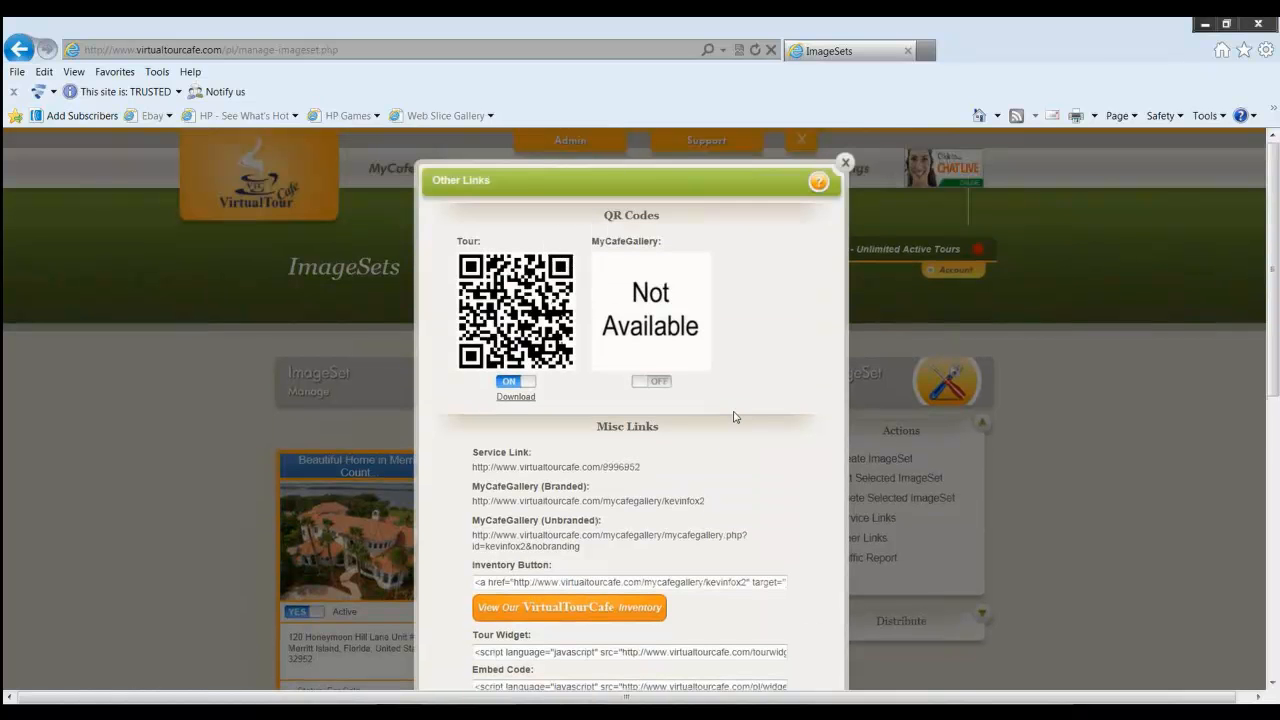
click(843, 164)
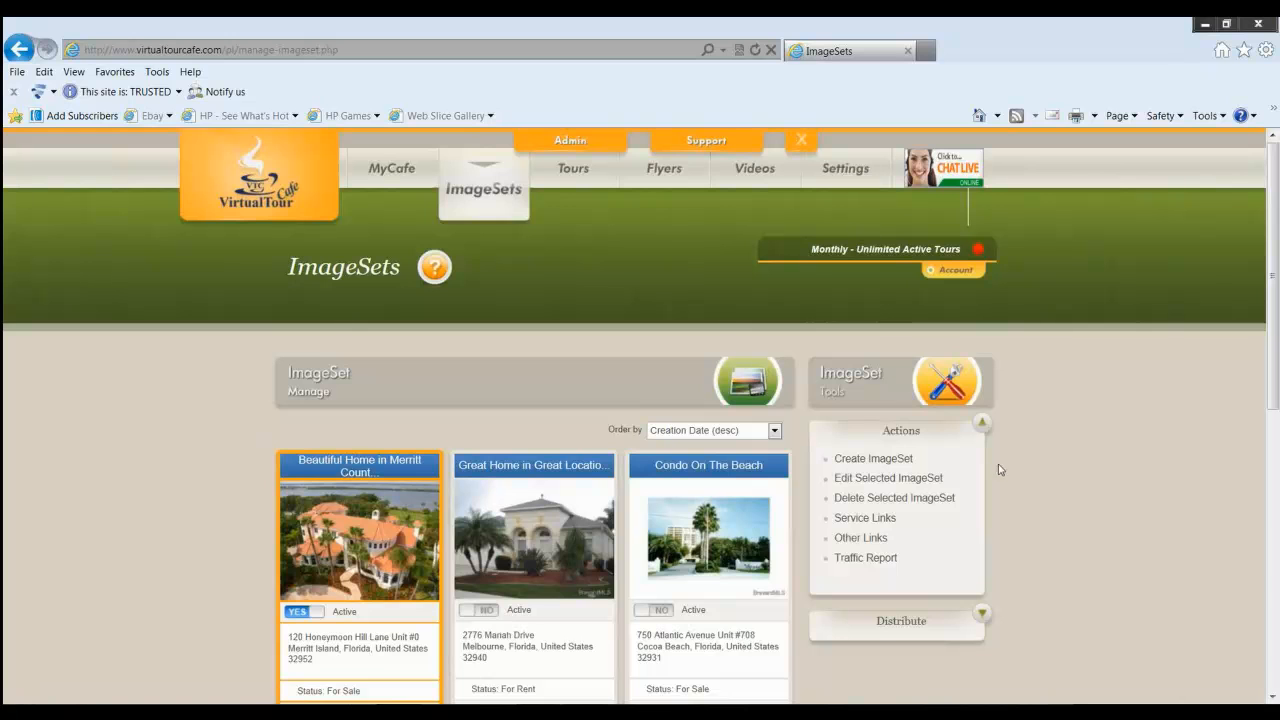
- Go through the MyCafe dashboard to the Tours overview and open the "Beautiful Home in Merritt County" tour for editing
click(397, 167)
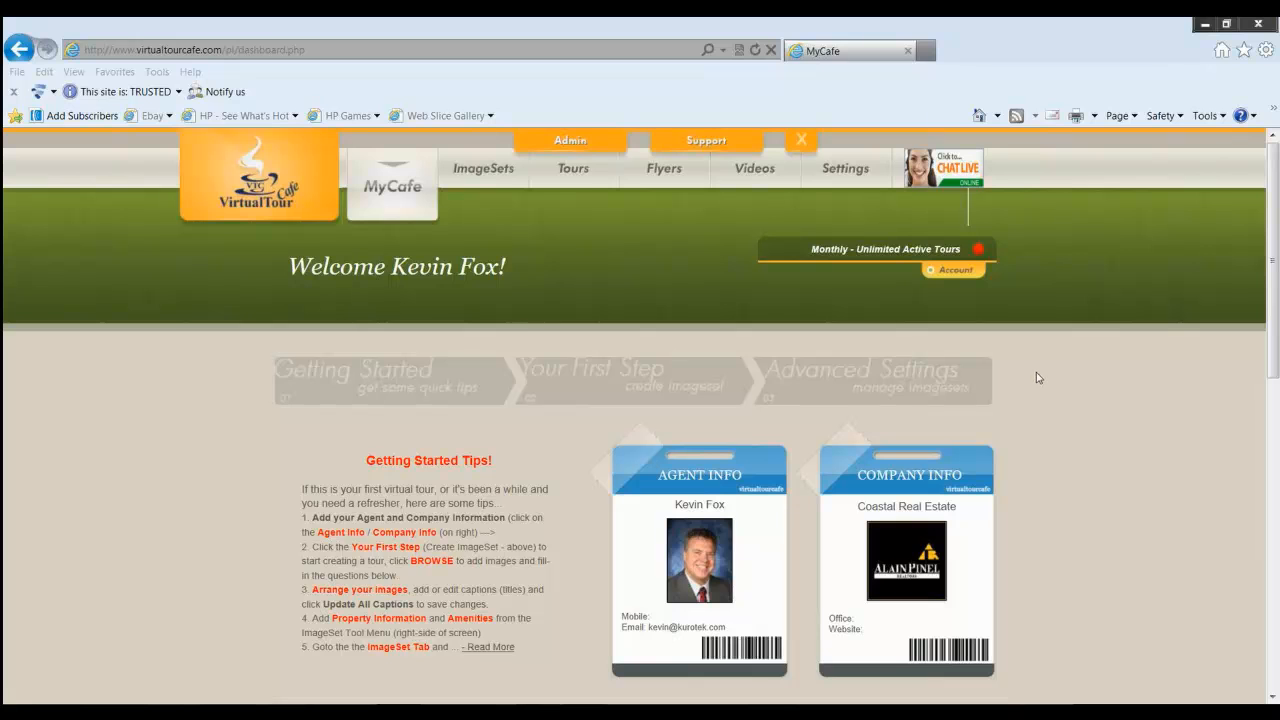
click(577, 175)
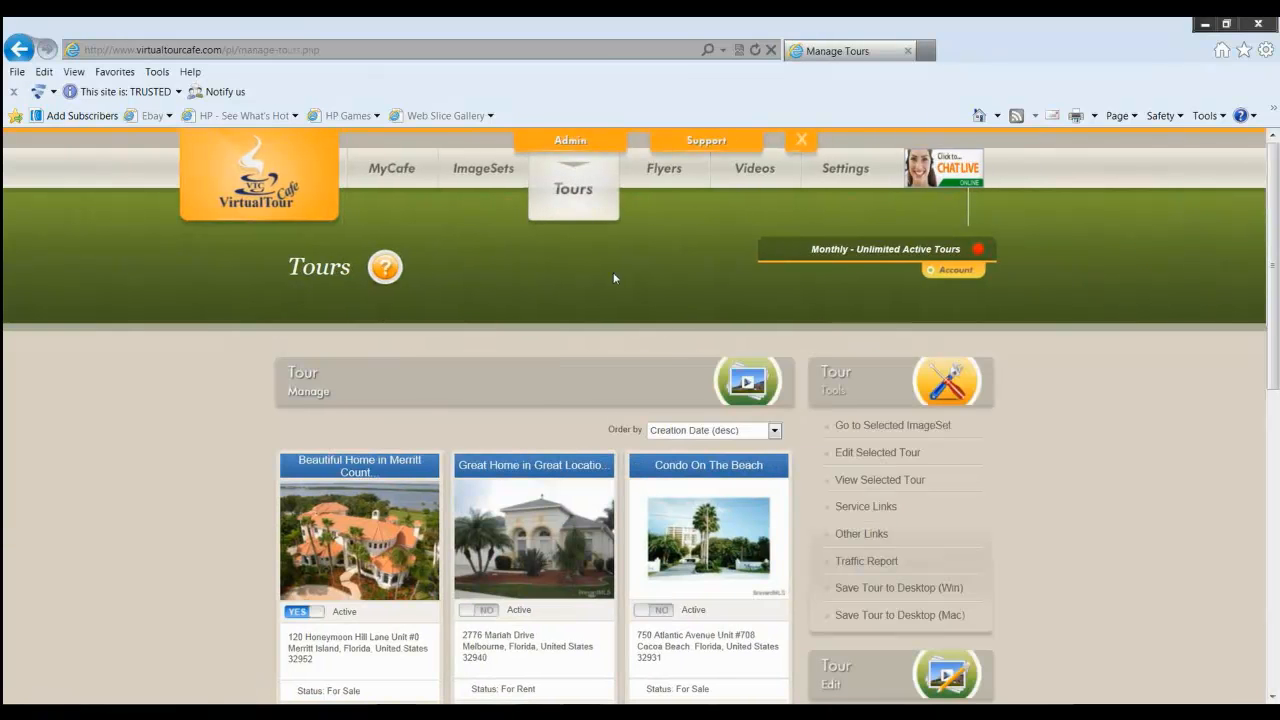
scroll(610, 288, down, 1)
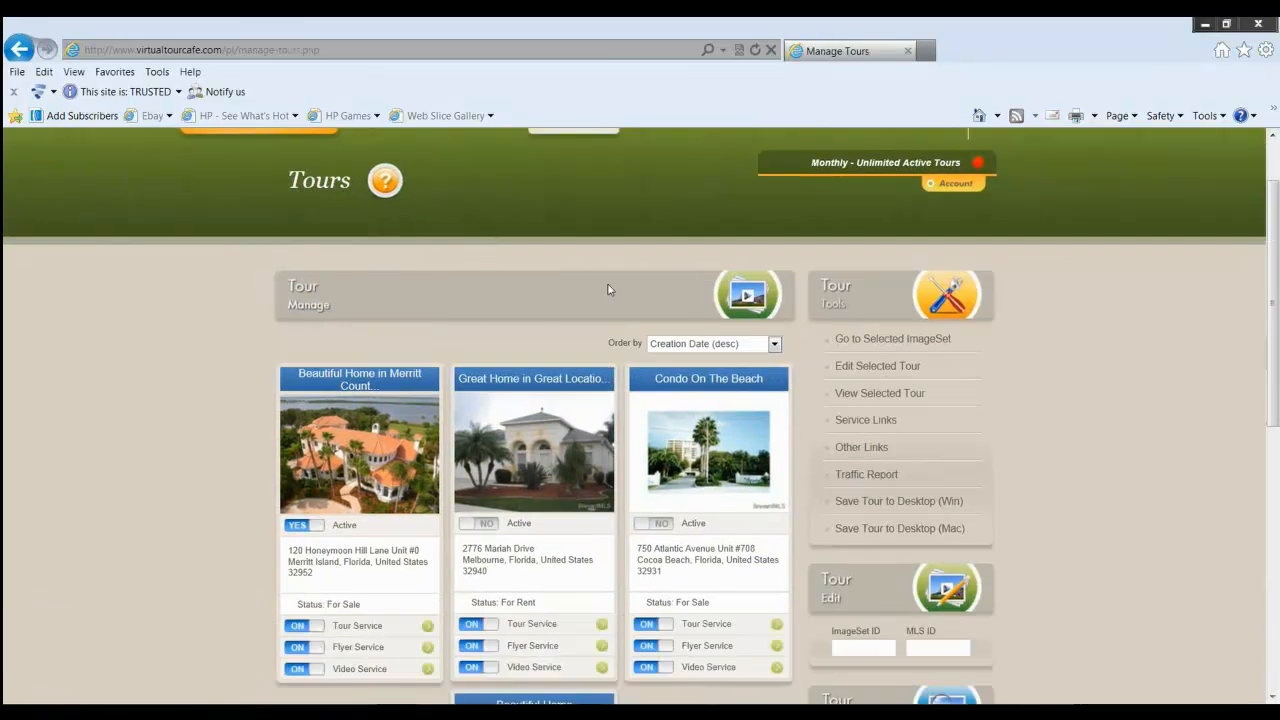
double_click(397, 470)
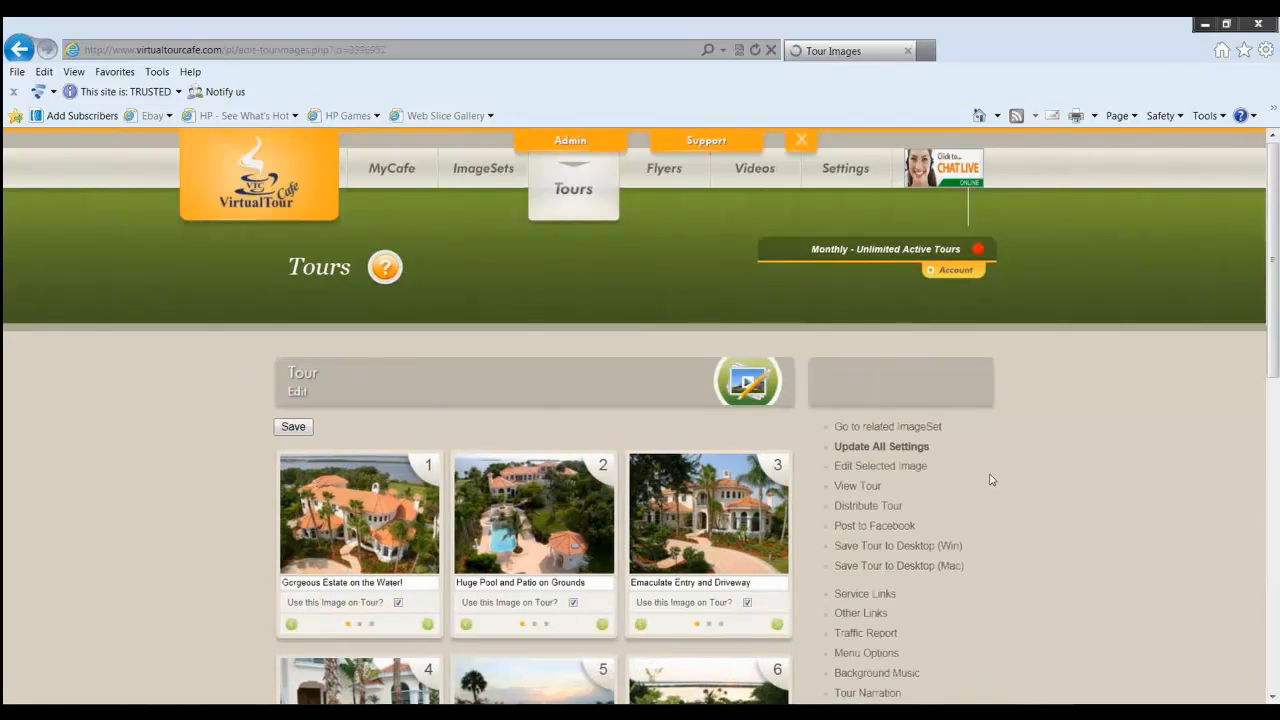
- Review the tour's action and basic tools, view the Tour Narration recording and upload options, and close them
scroll(1022, 478, down, 3)
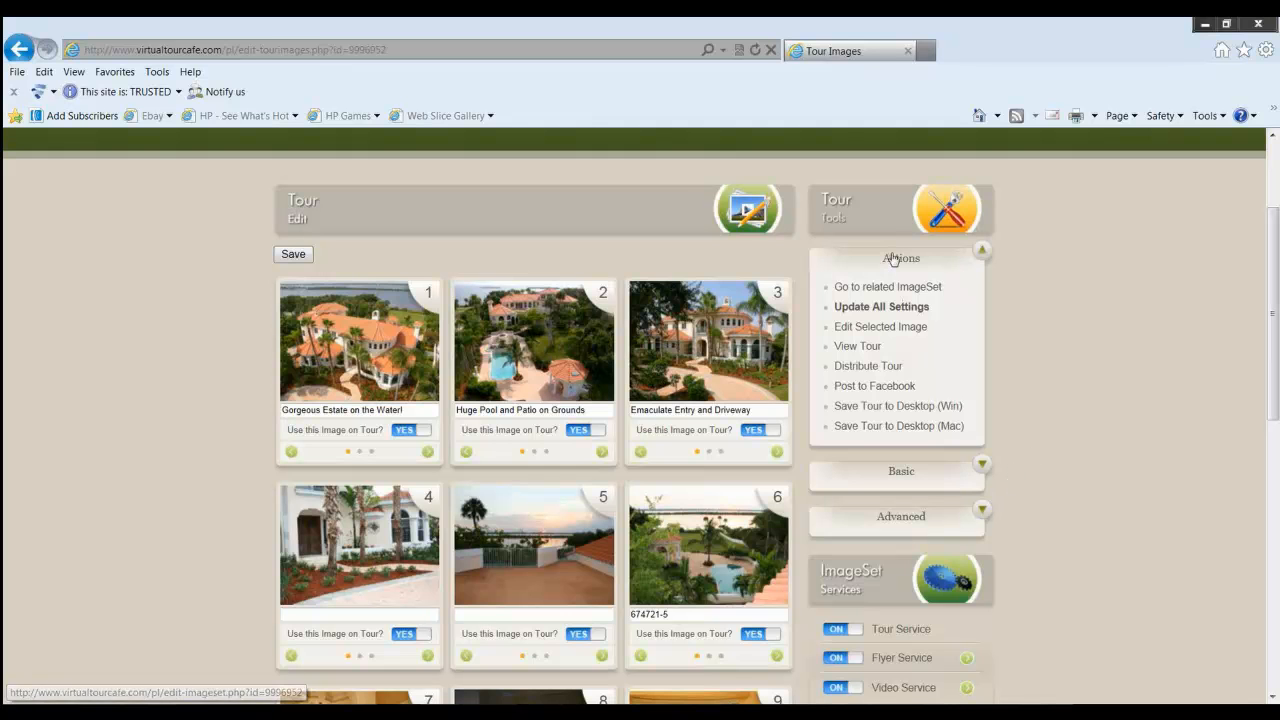
scroll(664, 268, up, 2)
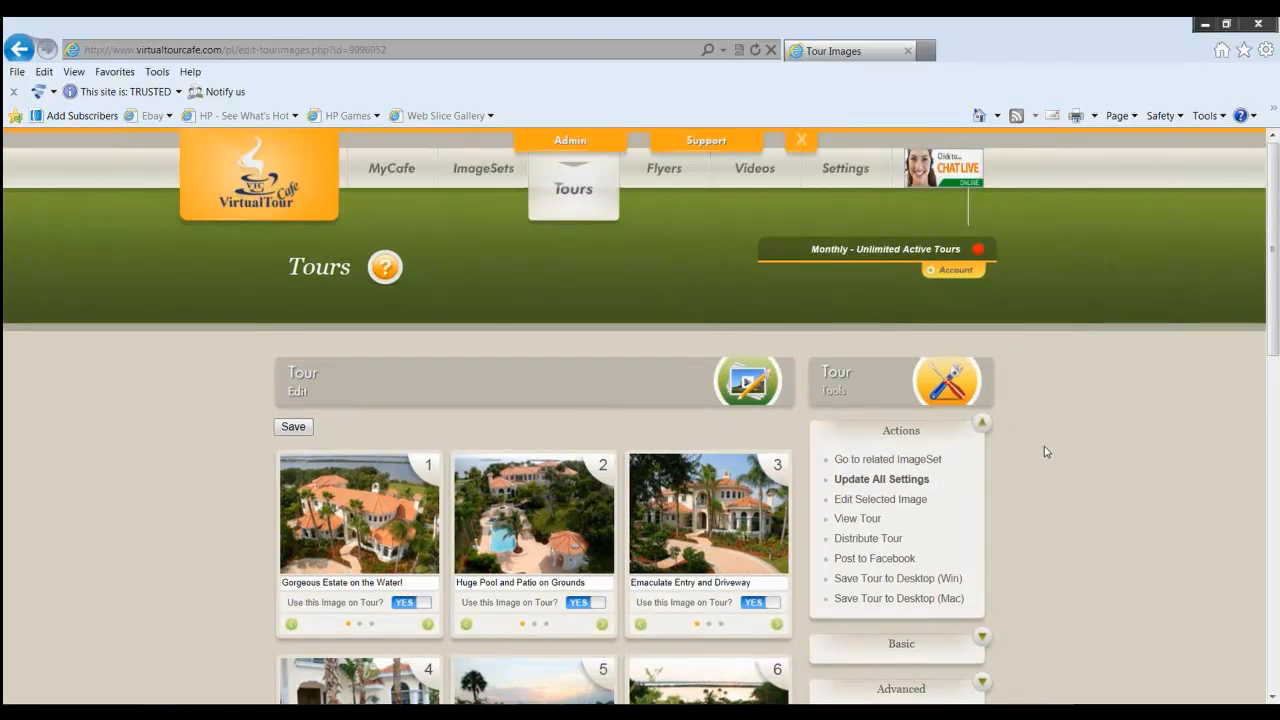
scroll(1040, 455, down, 2)
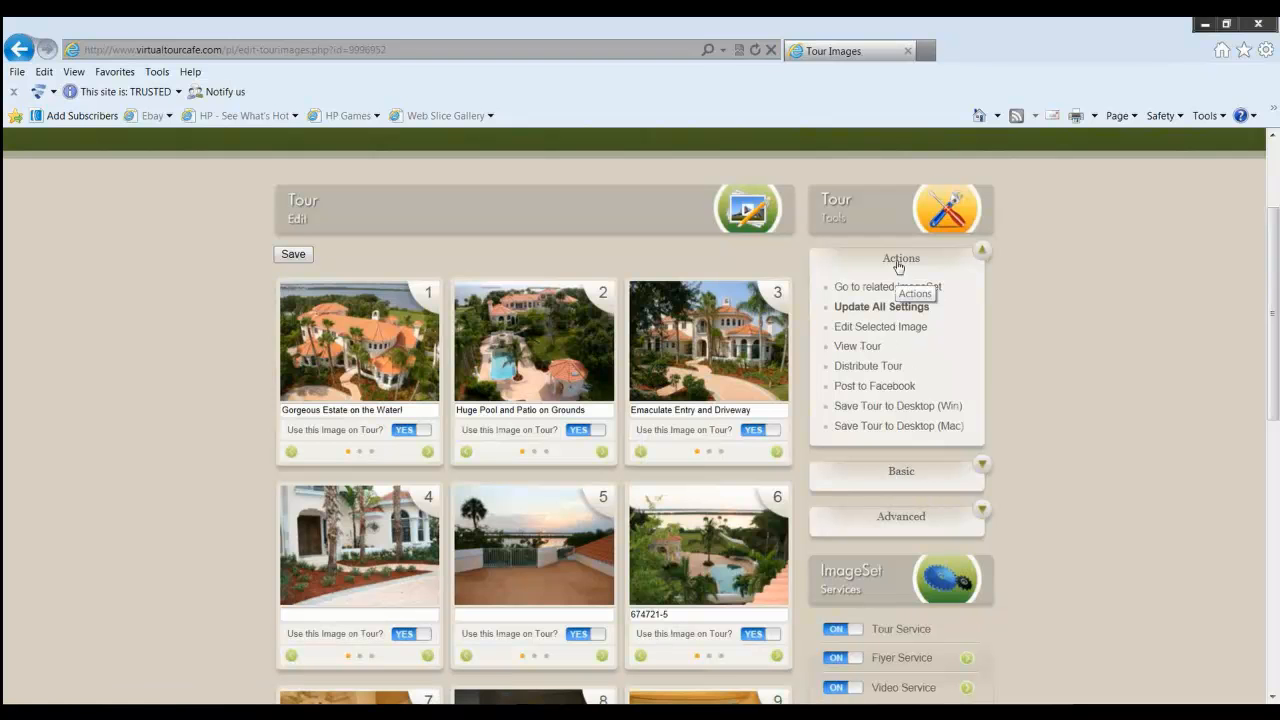
click(901, 475)
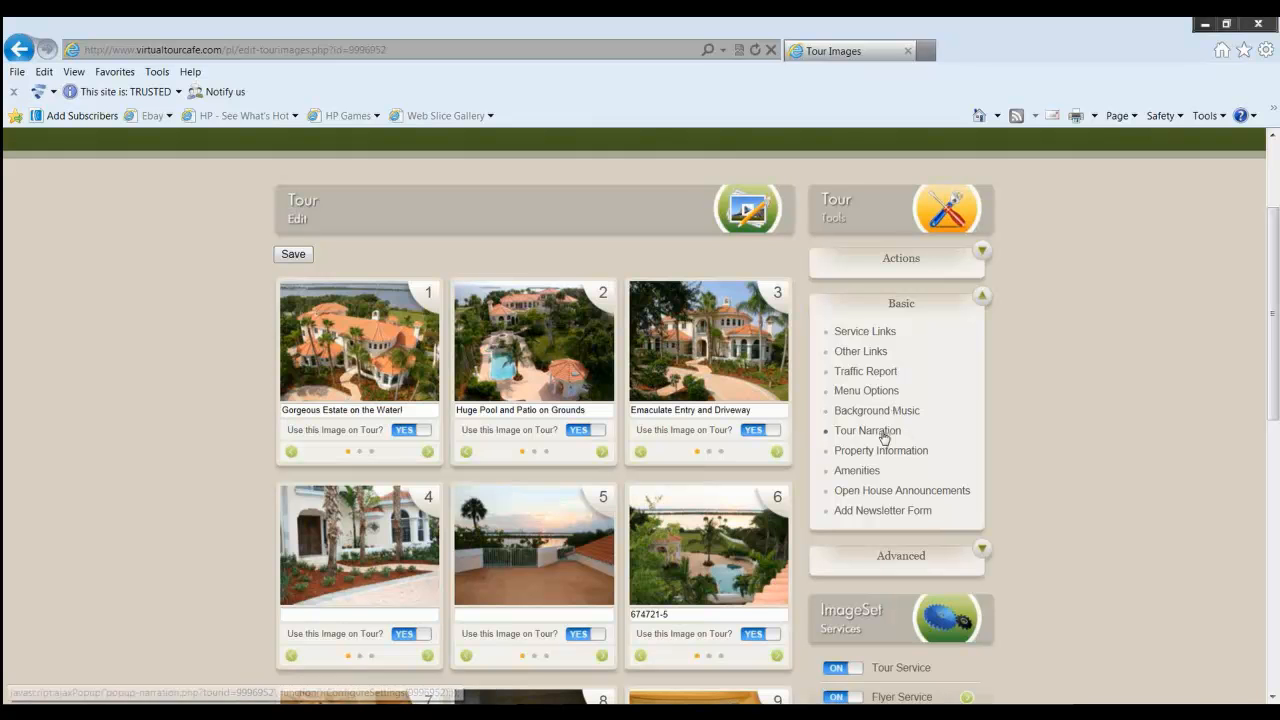
click(881, 432)
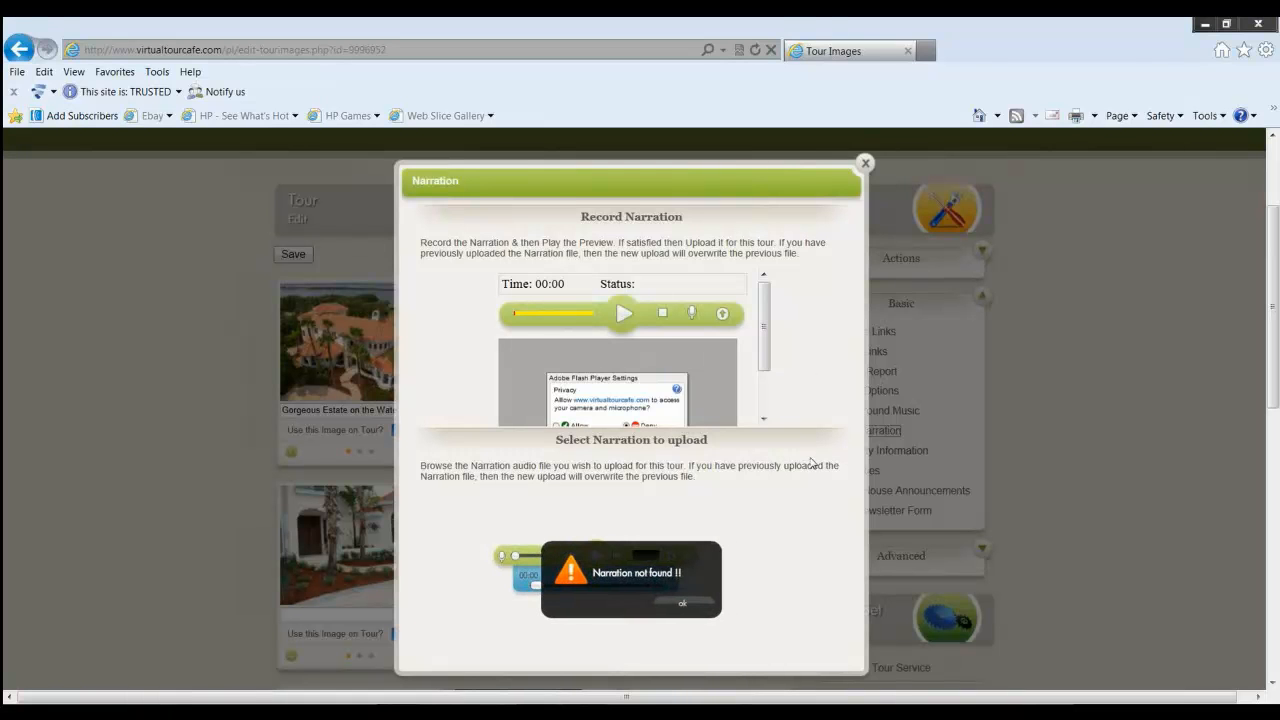
click(683, 605)
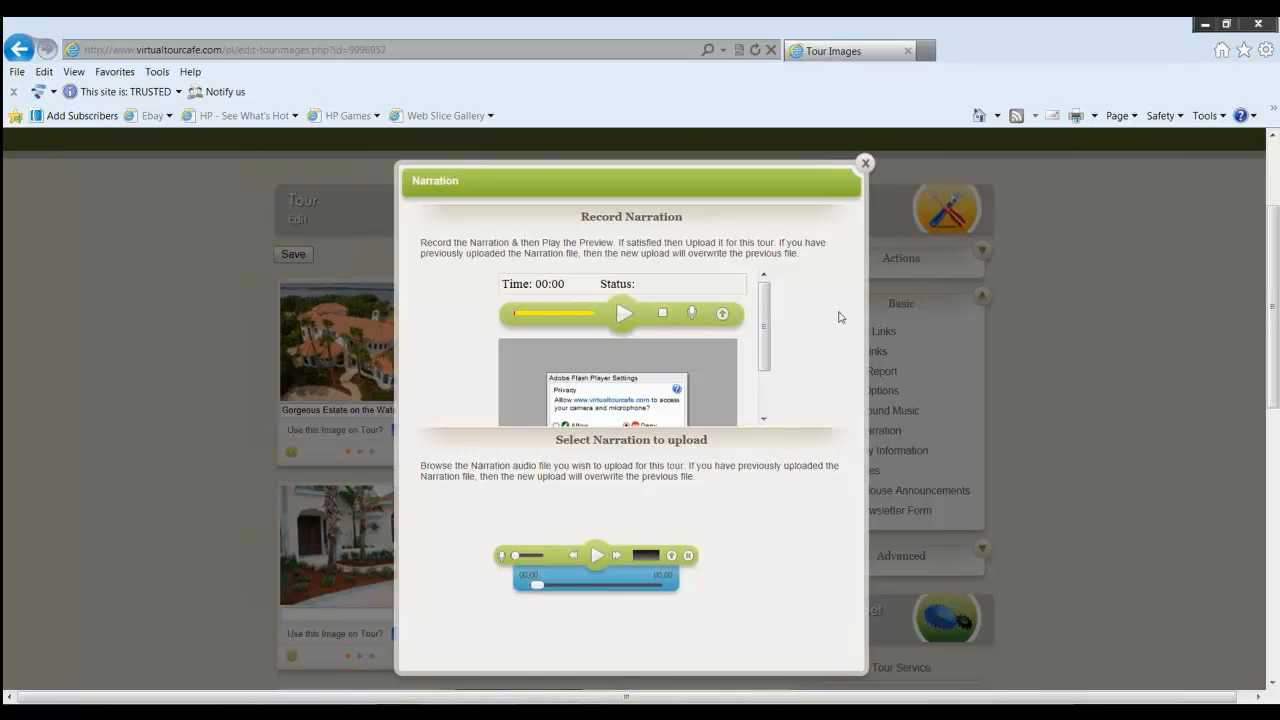
click(866, 166)
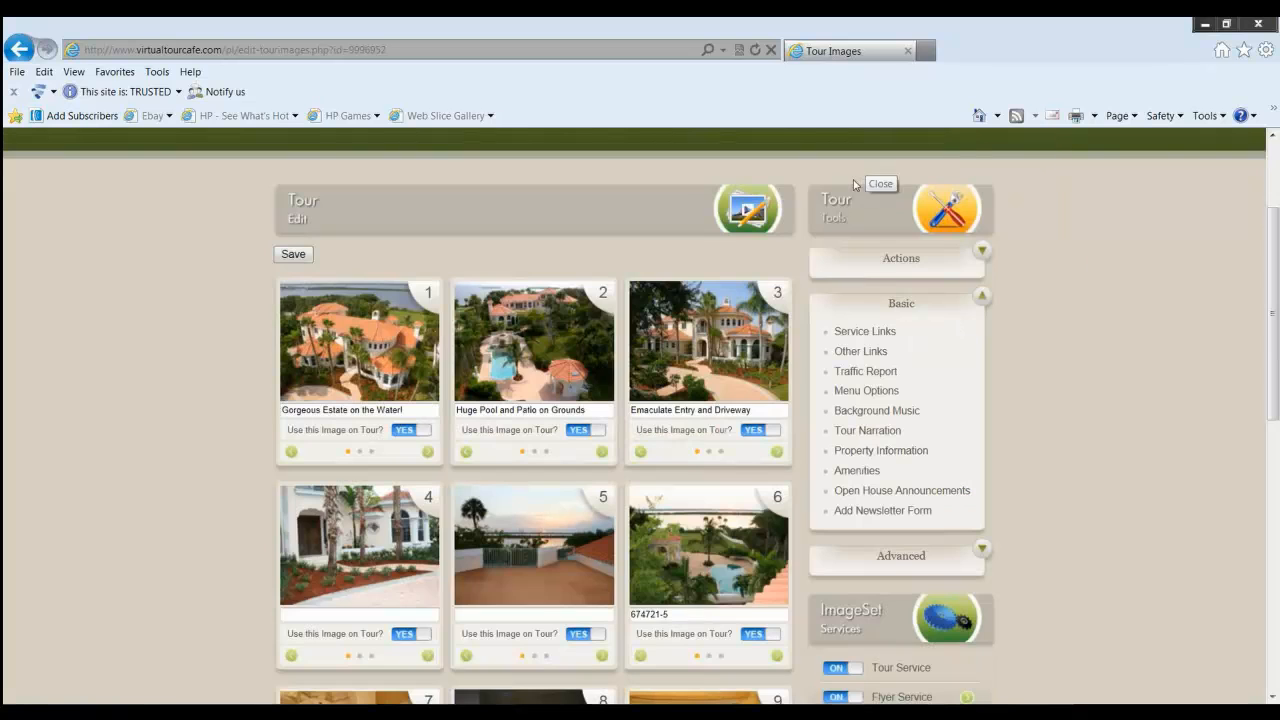
- Create and save an open house announcement for 01-12-2014 from 1:00 PM to 4:00 PM, and close the announcements
click(878, 492)
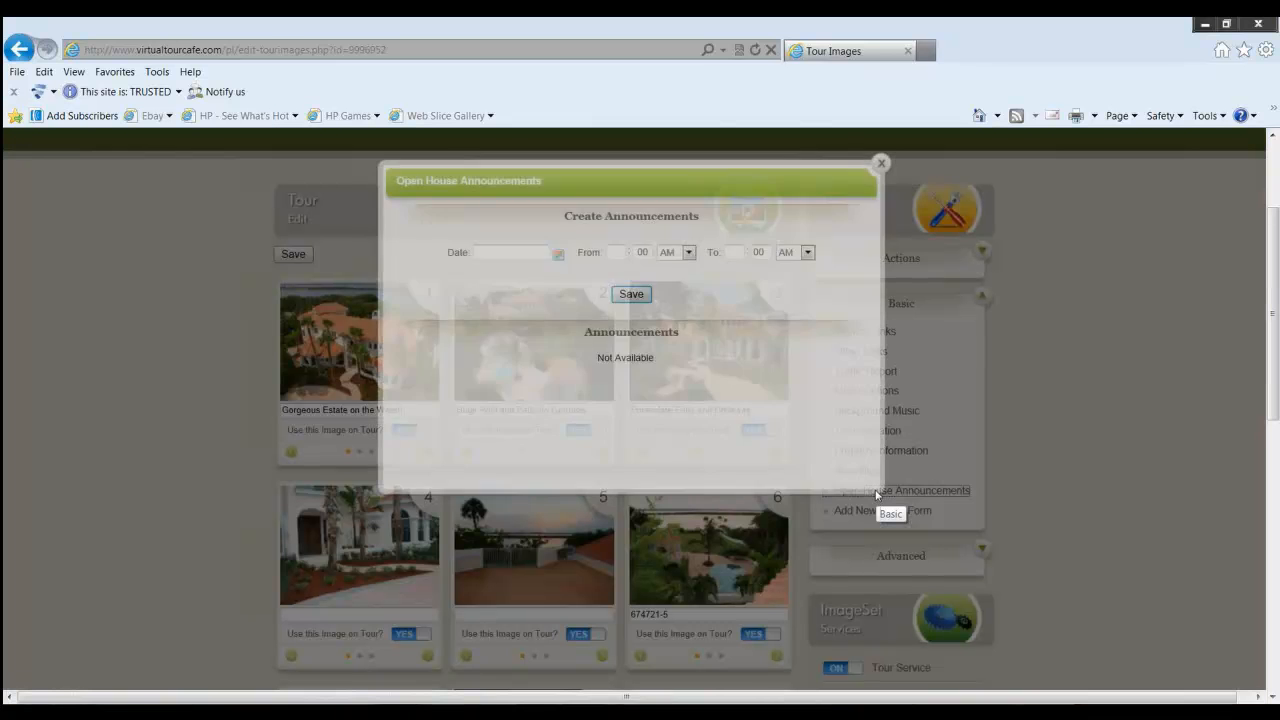
click(558, 254)
click(674, 303)
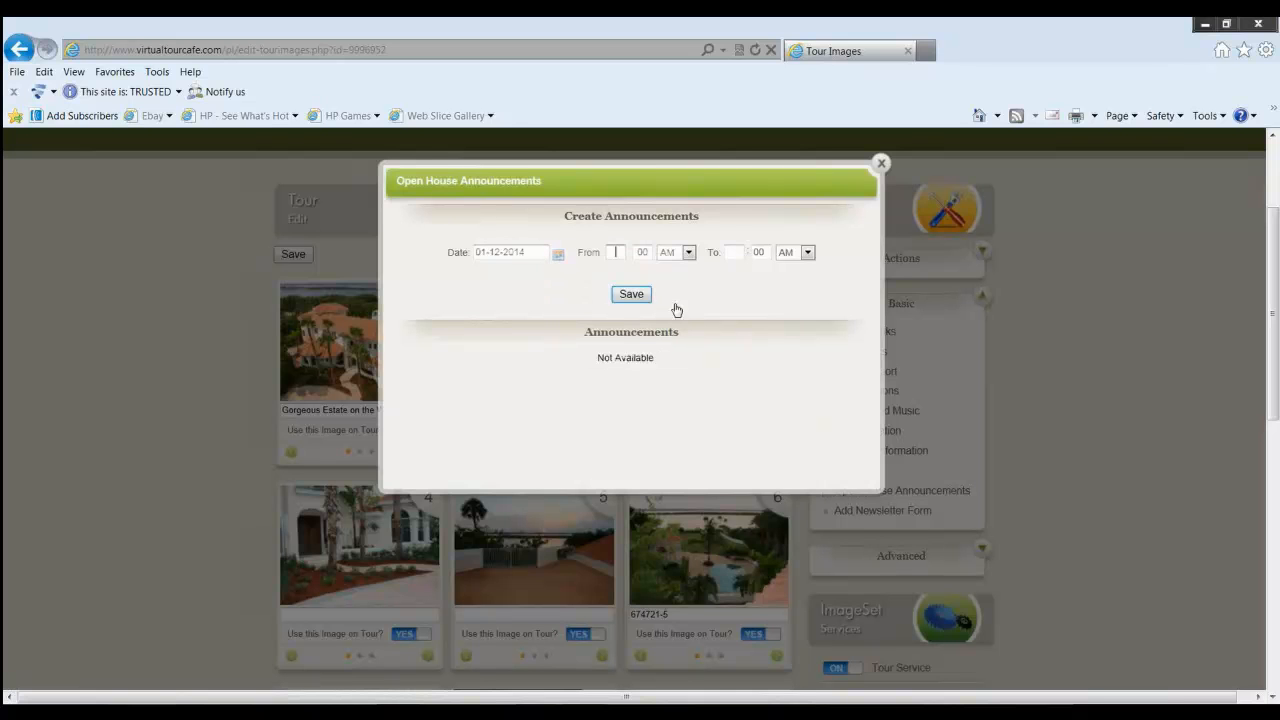
click(615, 252)
text(1)
click(688, 252)
click(676, 269)
click(742, 252)
text(4)
click(807, 252)
click(786, 272)
click(631, 293)
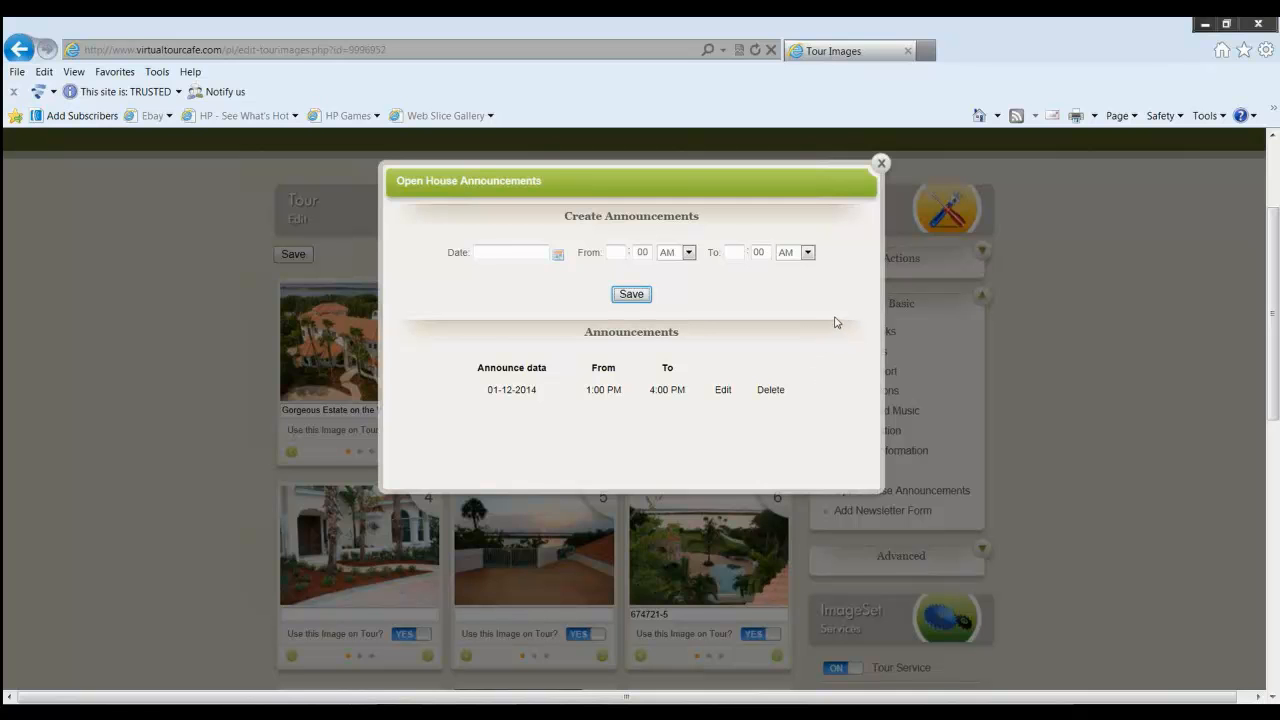
click(880, 165)
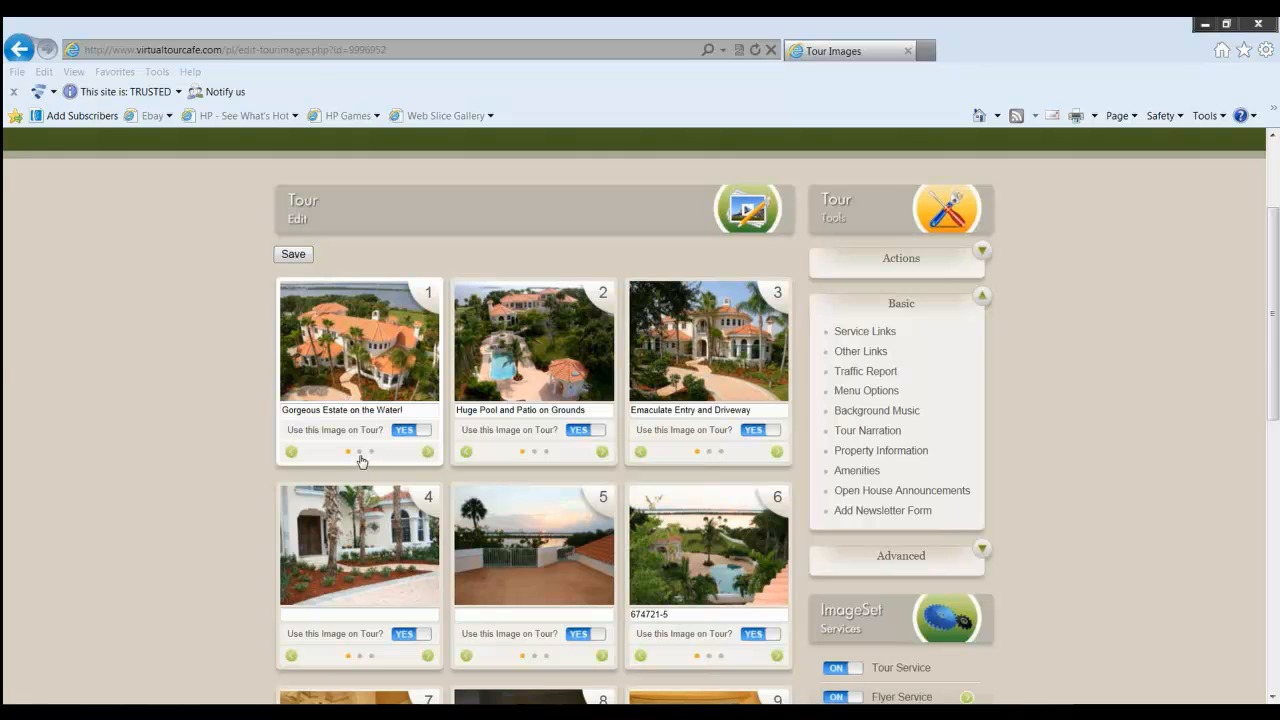
- Examine the font, font size and color choices in the first tour image's caption settings, keeping Georgia, 22 and white
click(428, 453)
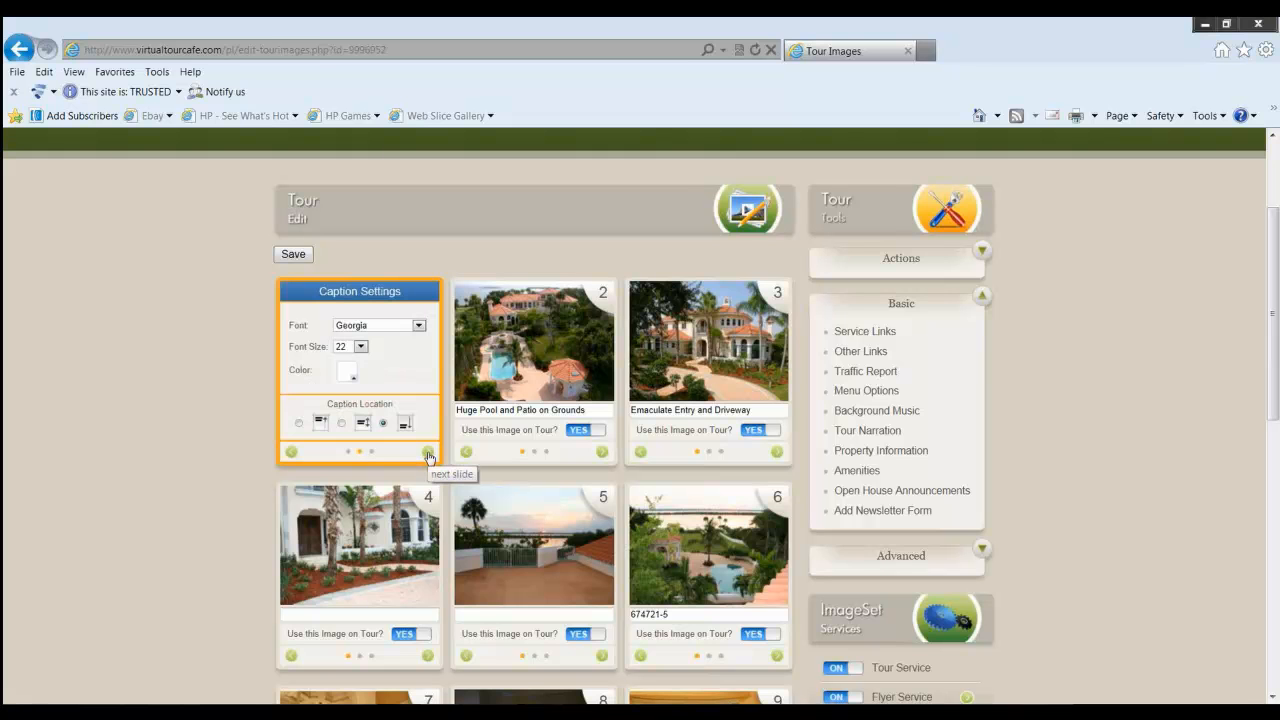
click(419, 327)
click(419, 327)
click(362, 347)
click(366, 355)
click(349, 379)
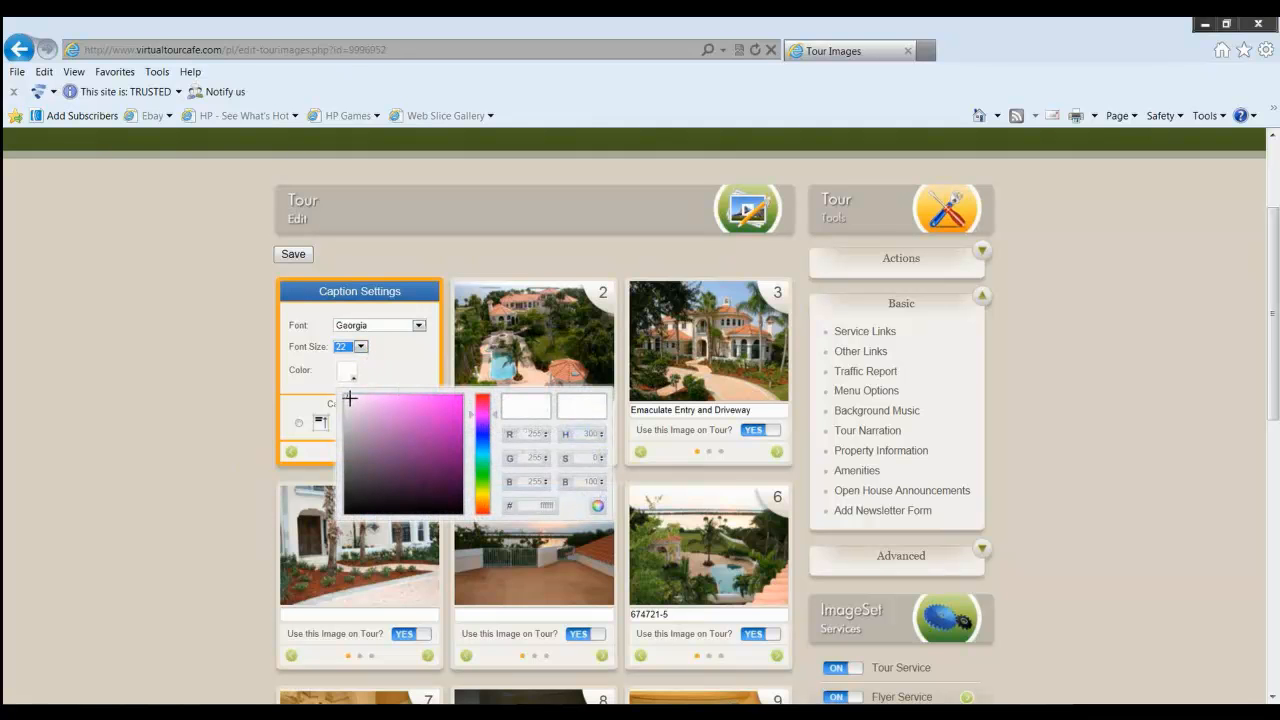
click(349, 398)
click(410, 366)
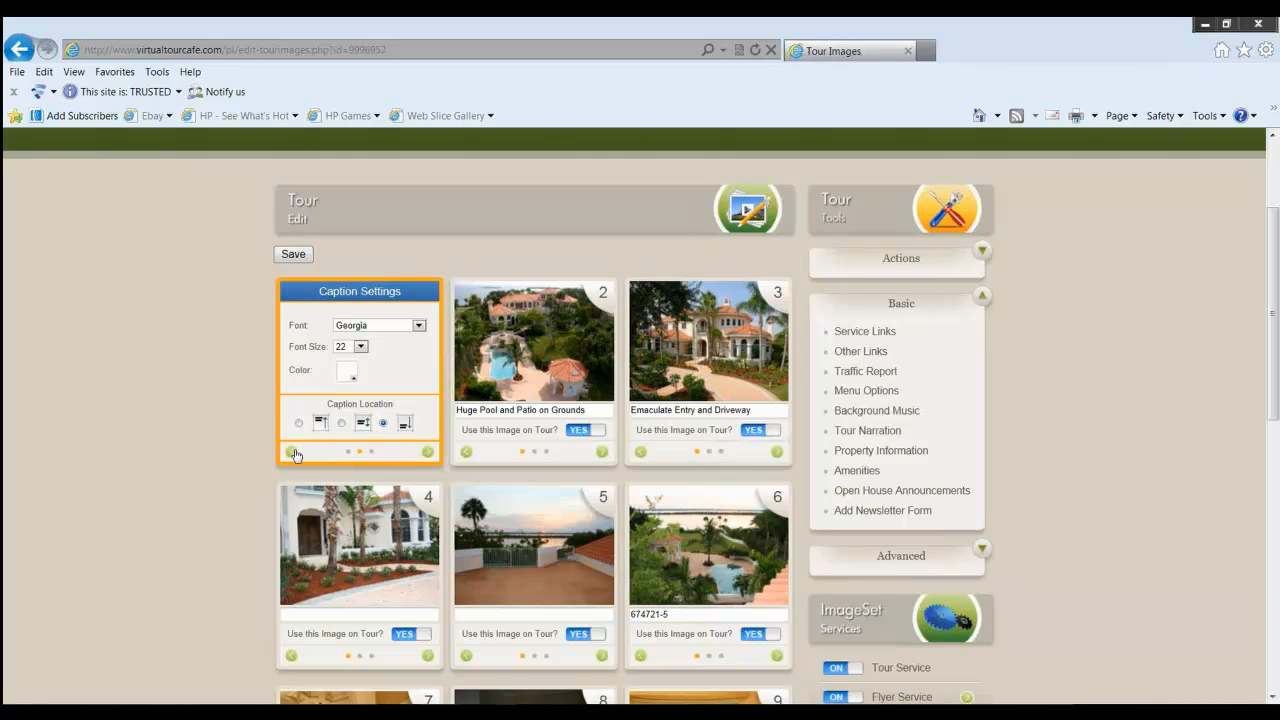
- Set the first image's camera to no horizontal movement and the second zooming option, and return to its picture
click(430, 455)
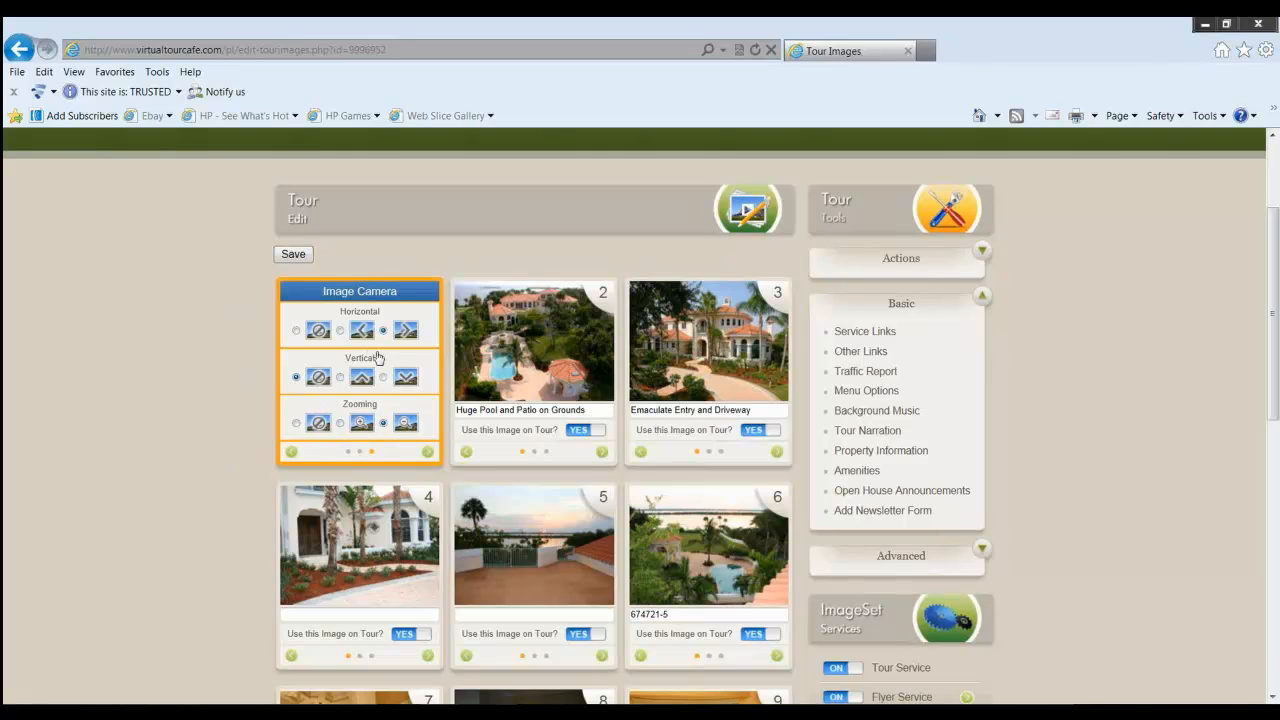
click(340, 331)
click(296, 331)
click(340, 424)
click(294, 454)
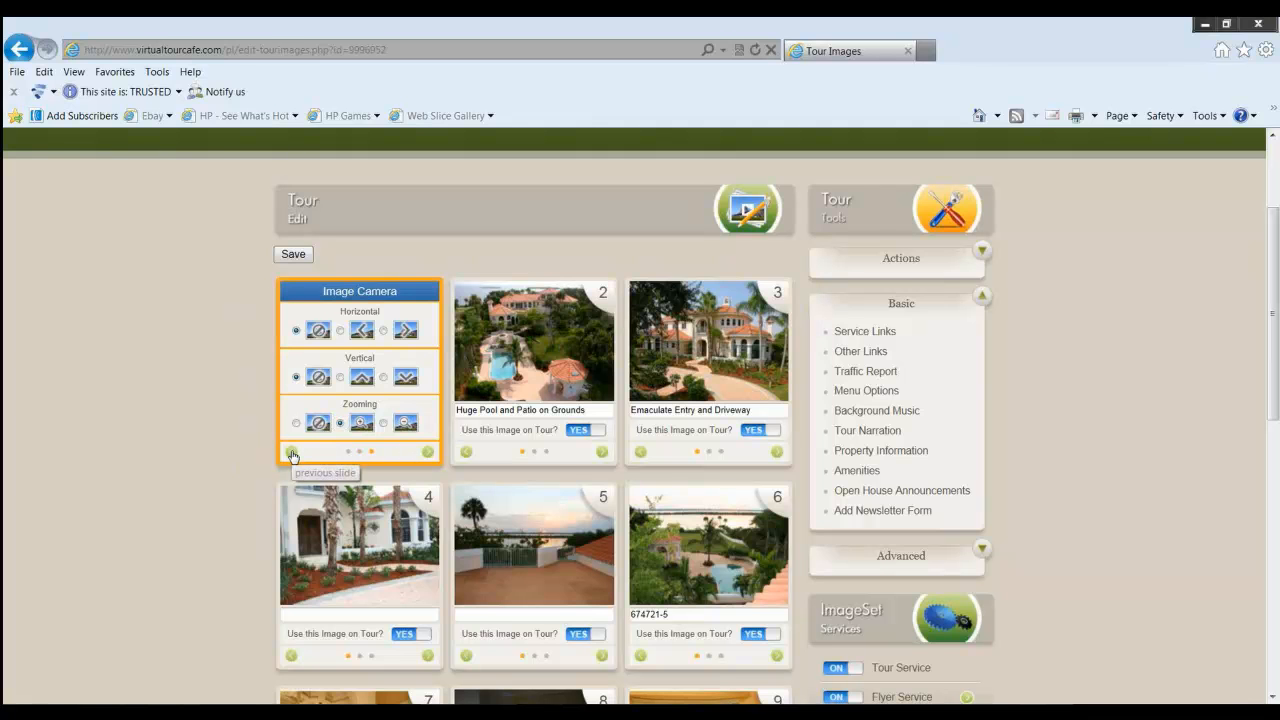
click(296, 456)
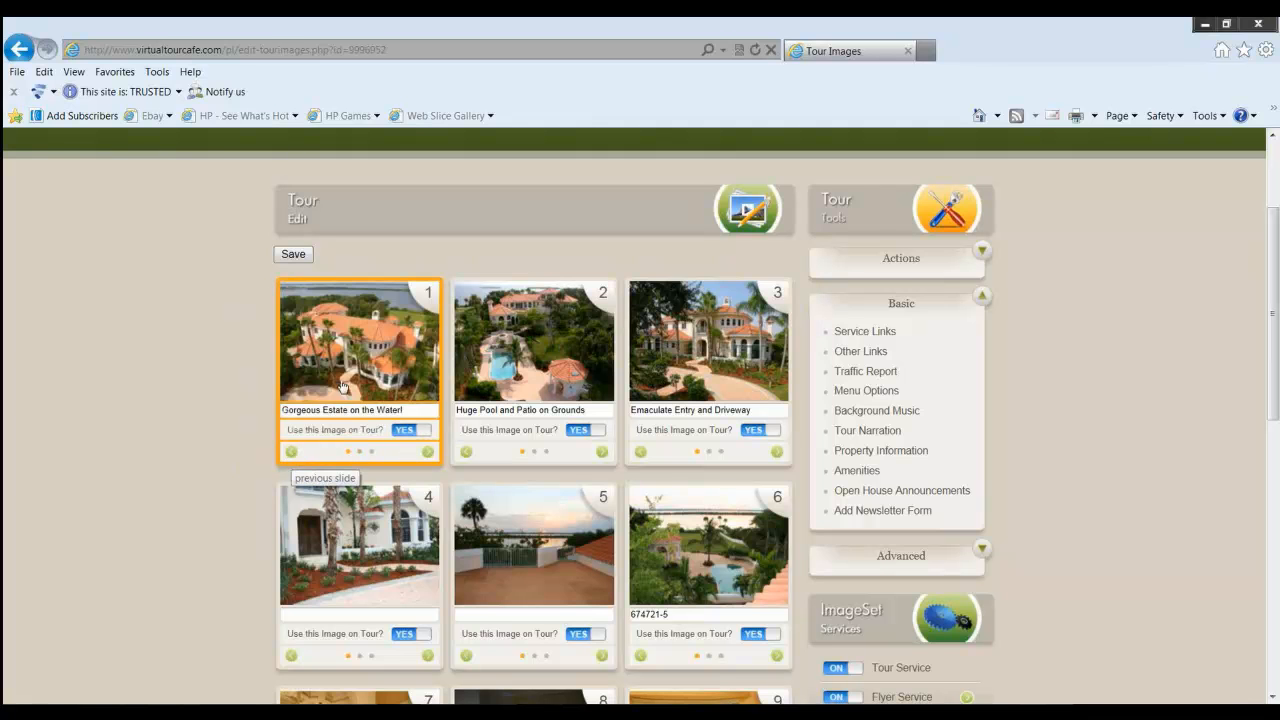
- Review the first image's caption and camera settings once more and return to its picture
click(428, 456)
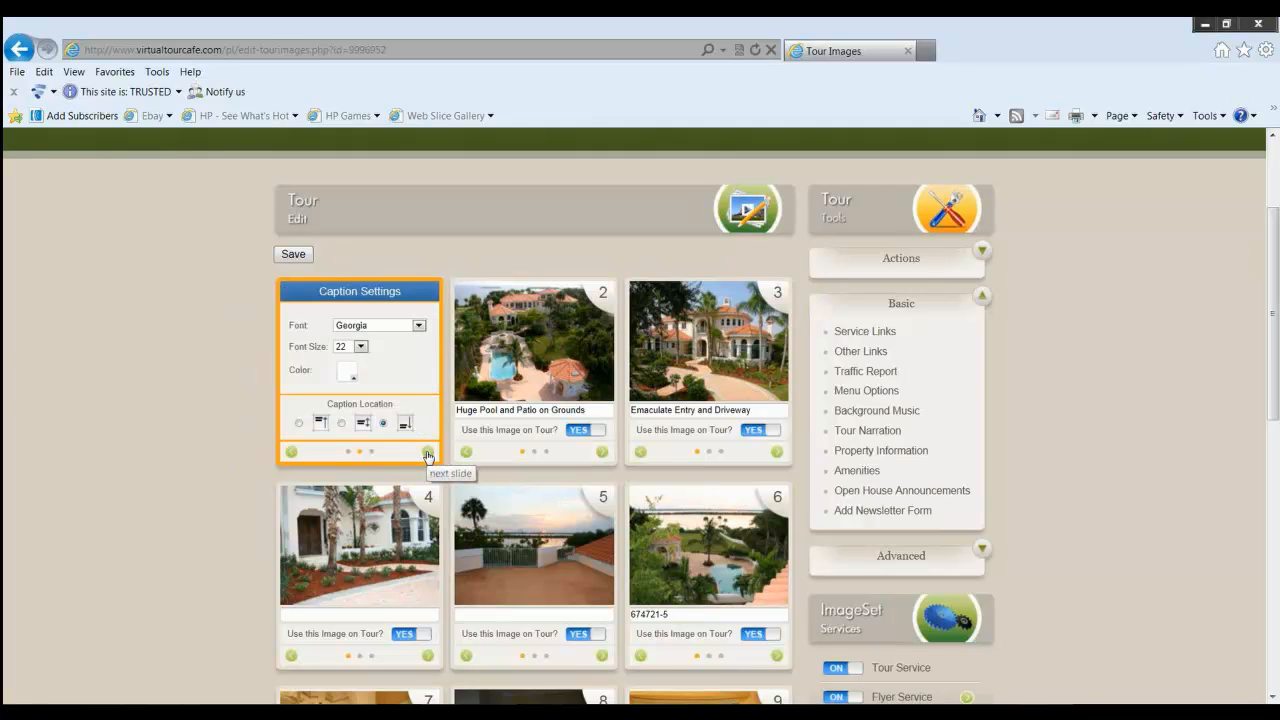
click(428, 456)
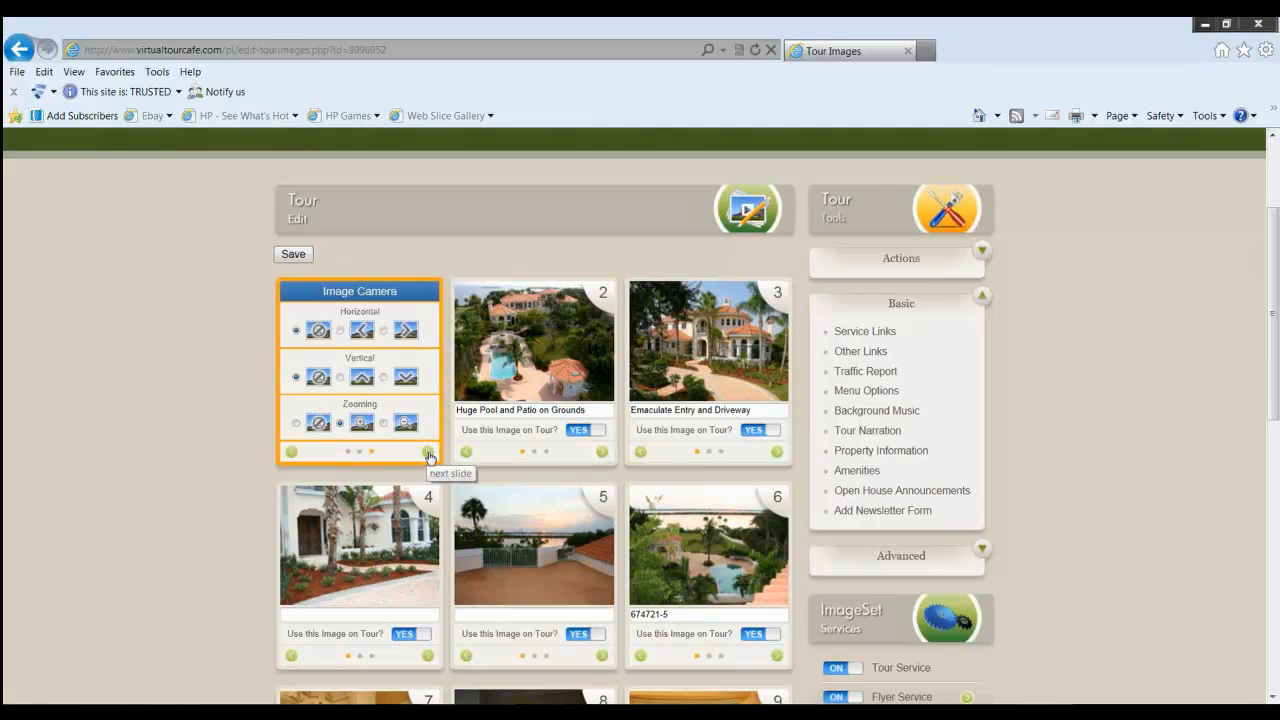
click(291, 456)
click(291, 456)
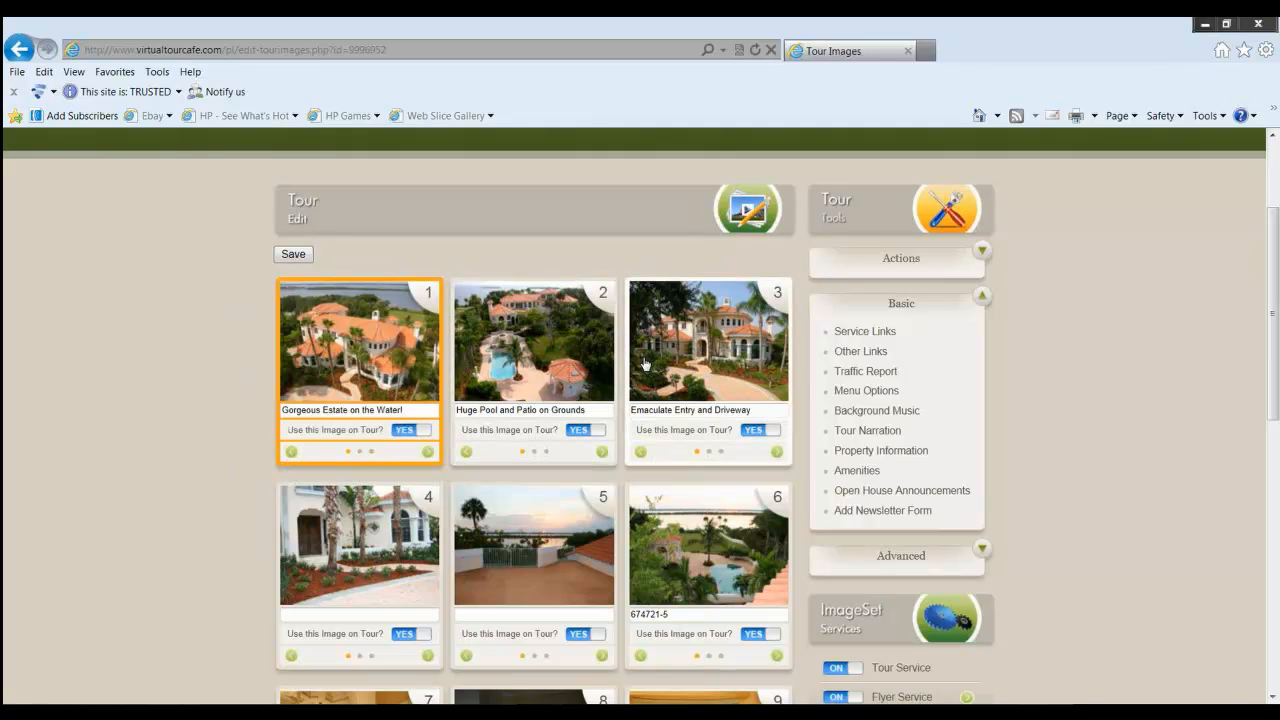
- Save the tour image changes, then view the tour's floor plans and return to the tour images
click(299, 256)
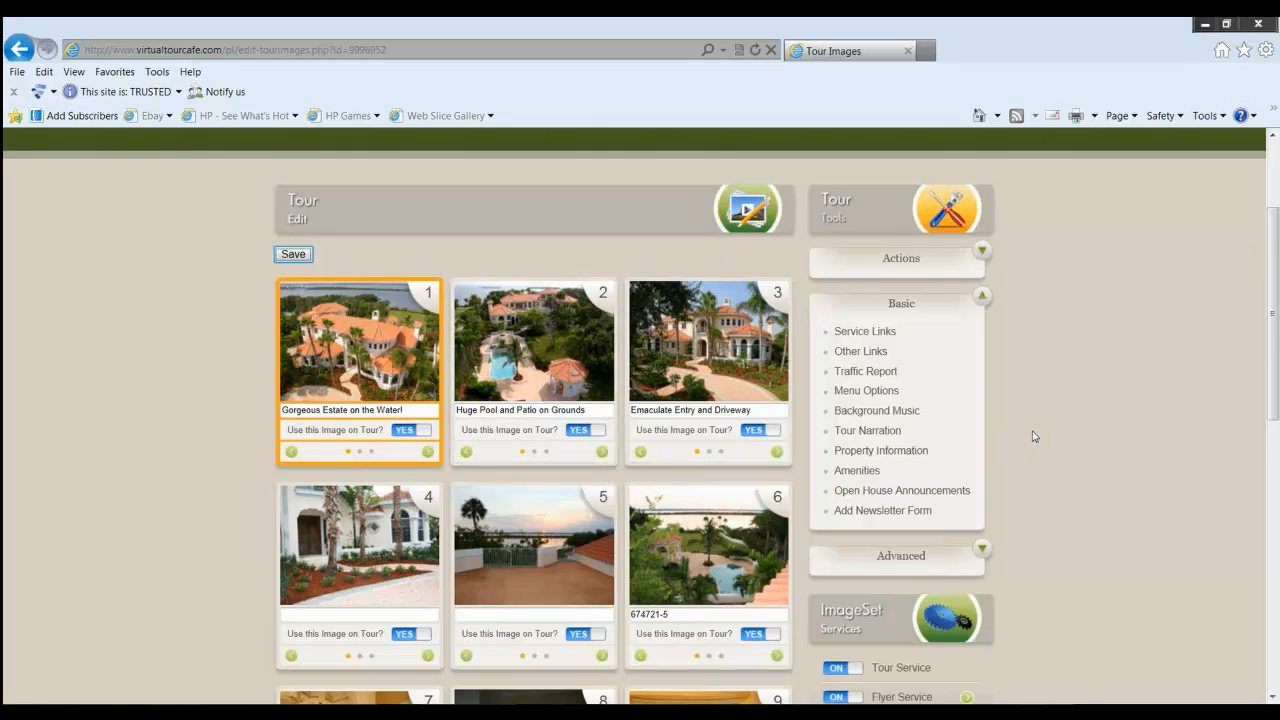
scroll(1034, 436, down, 1)
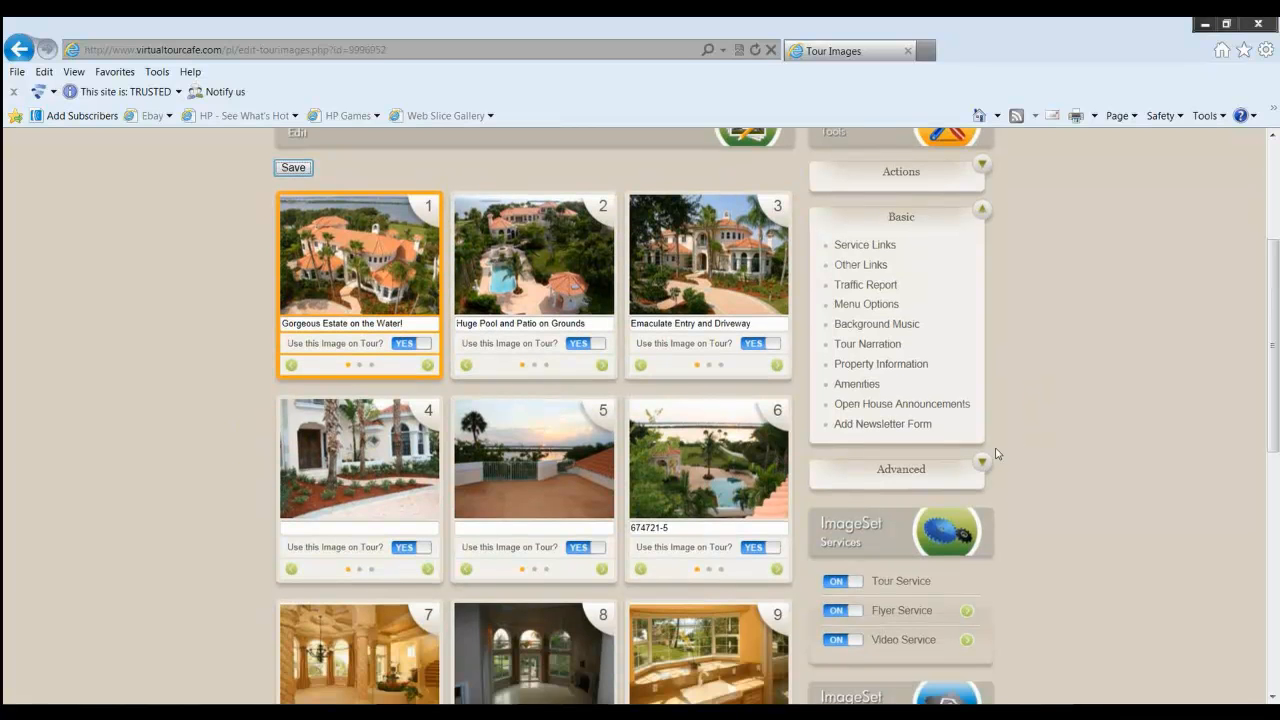
click(893, 471)
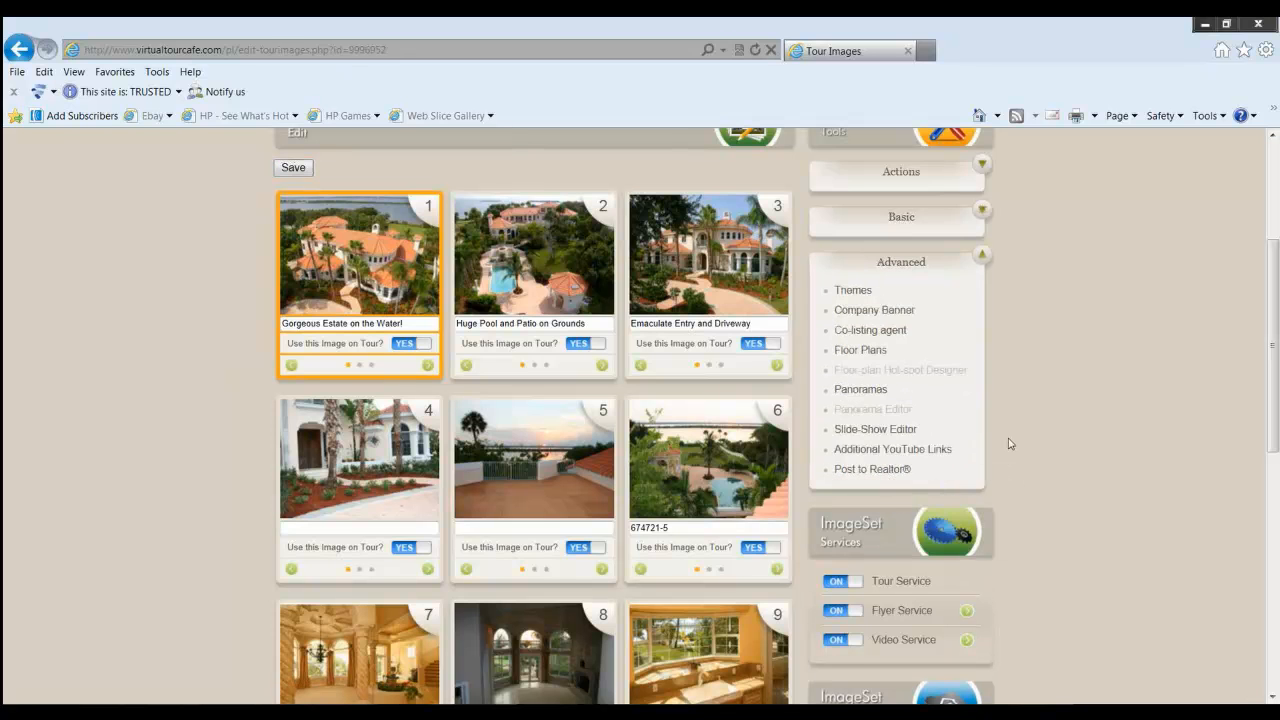
click(860, 350)
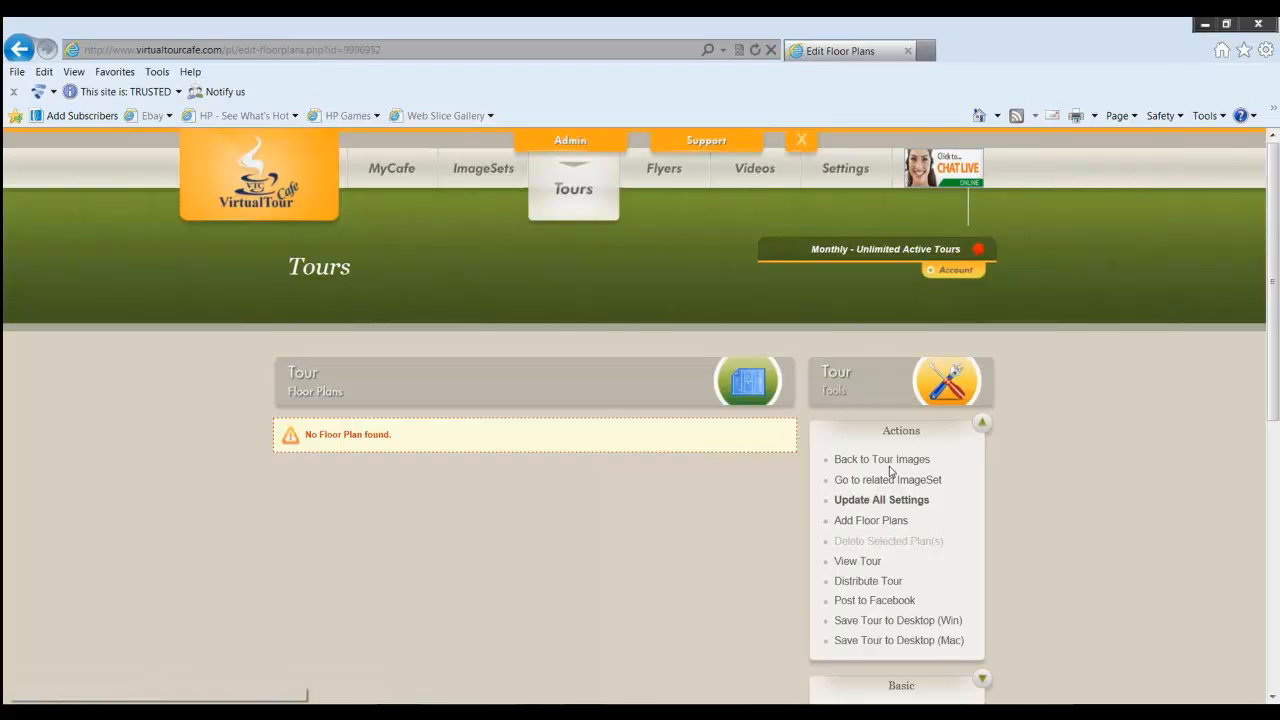
click(904, 464)
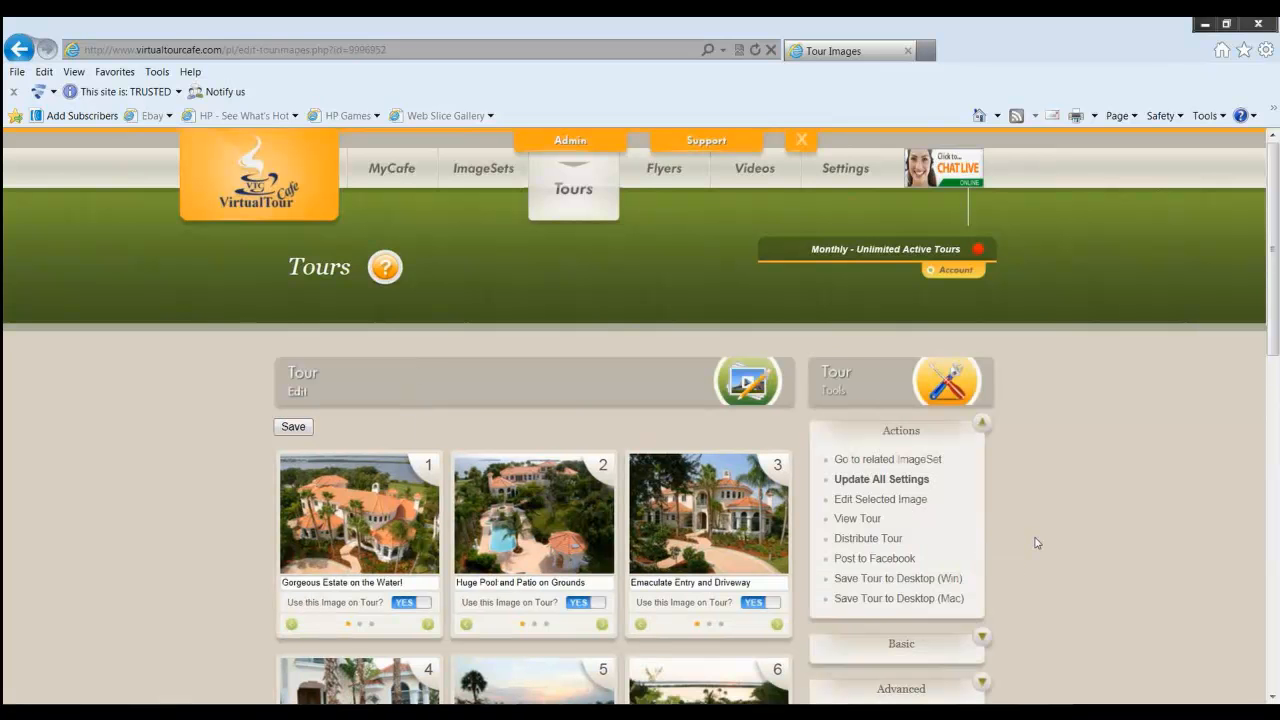
- Review the advanced tour tools and the agent training and support resources, and close the support window
scroll(1036, 543, down, 3)
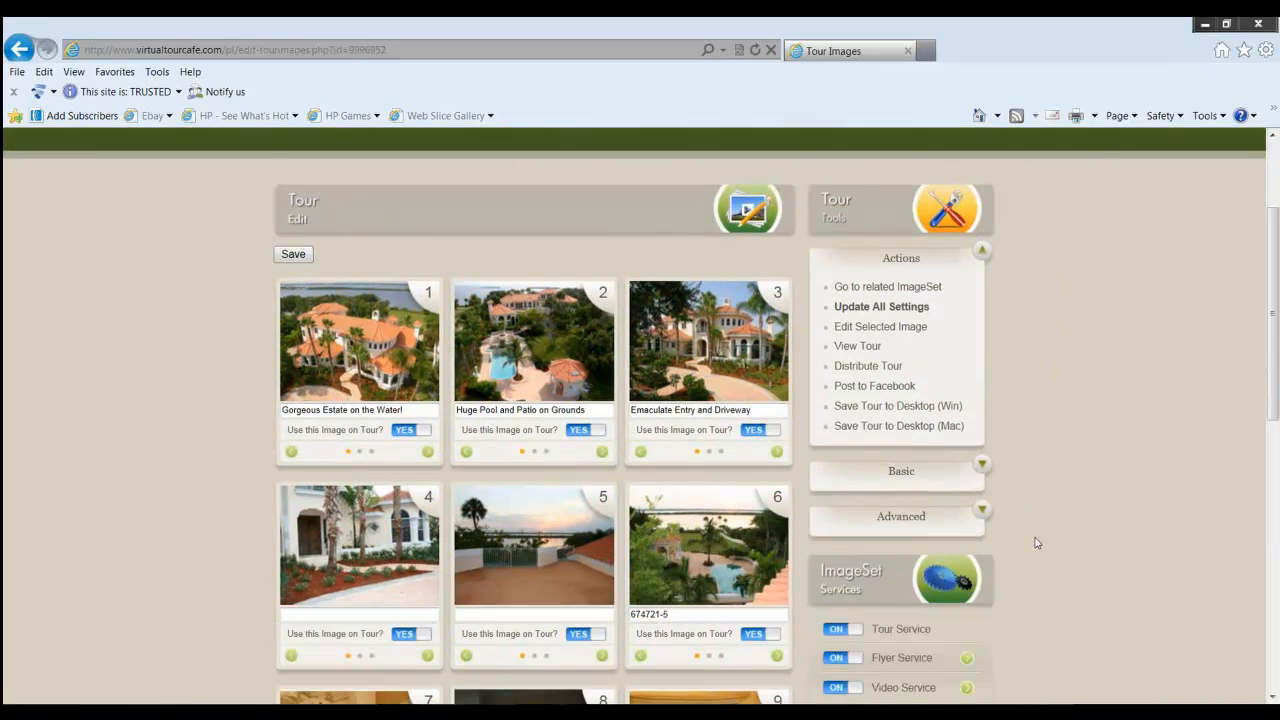
scroll(1036, 543, down, 2)
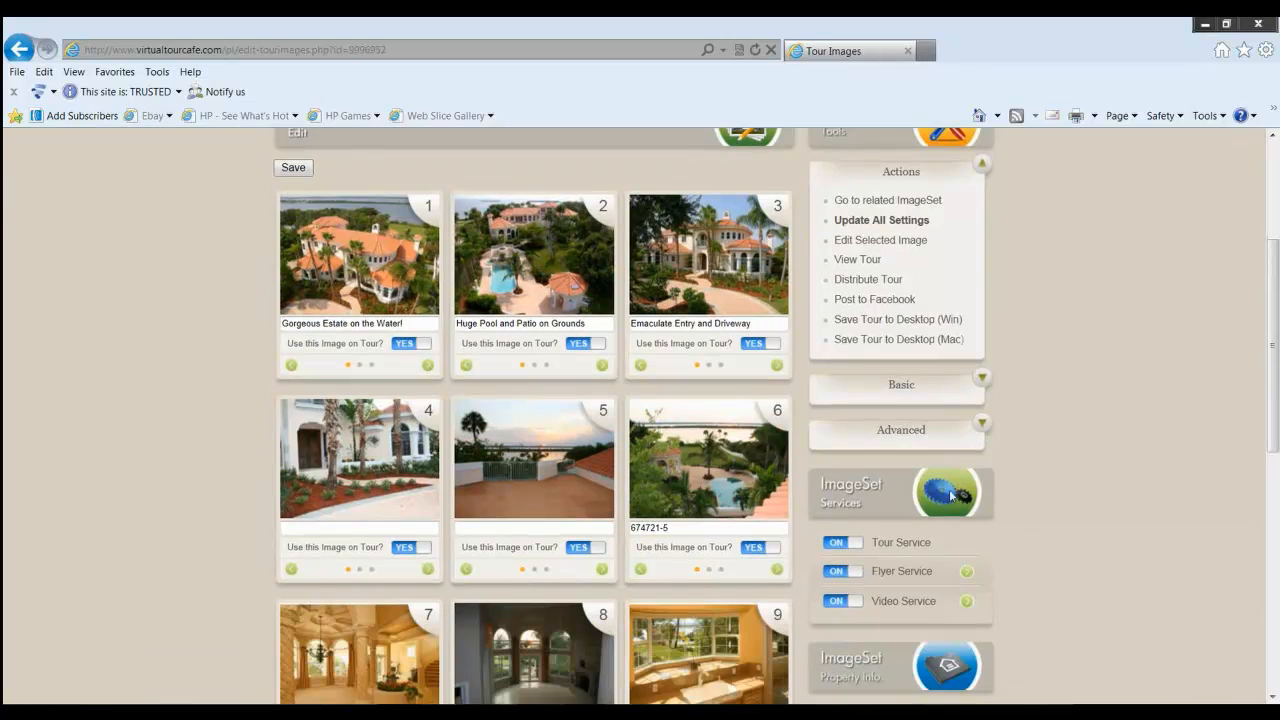
click(893, 439)
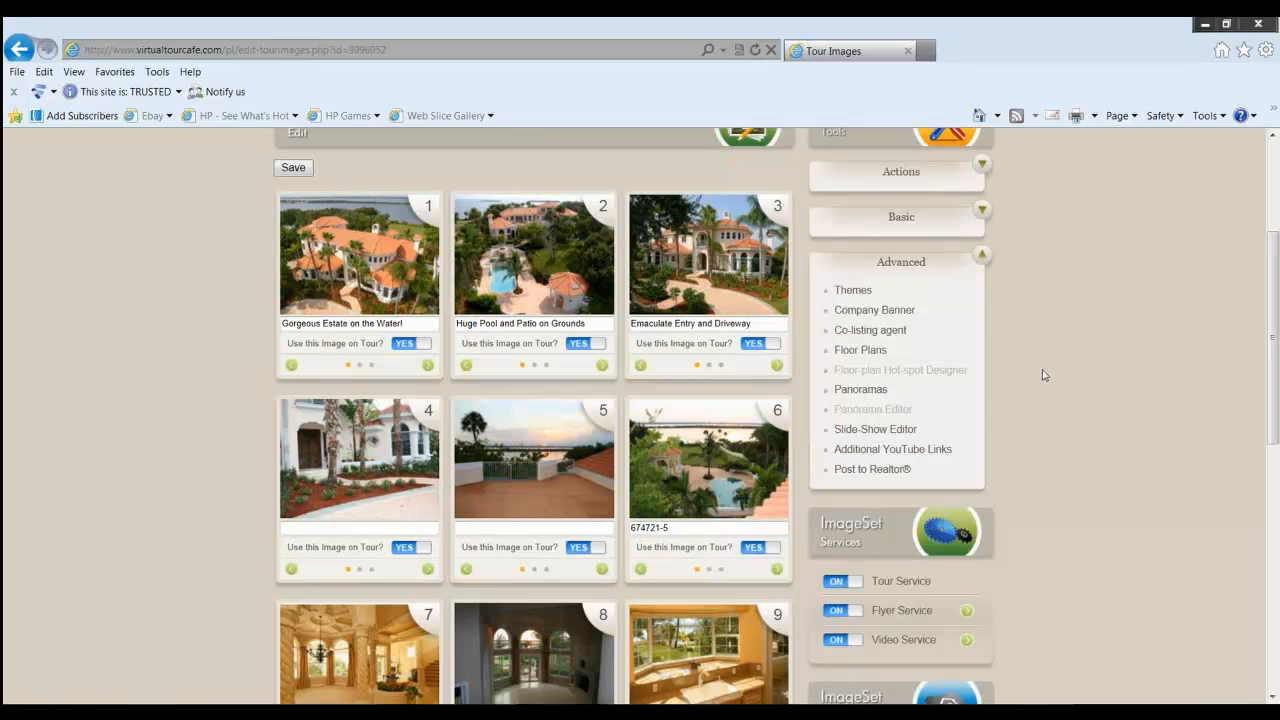
scroll(1043, 372, up, 3)
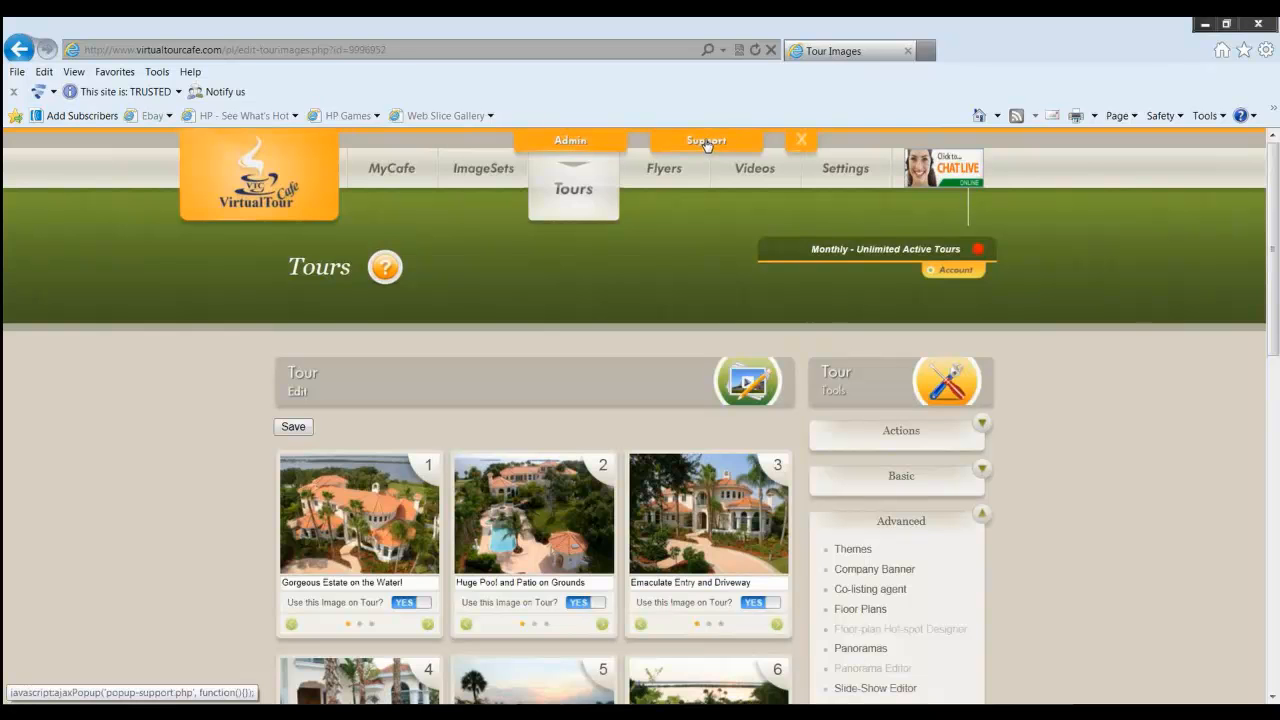
click(706, 142)
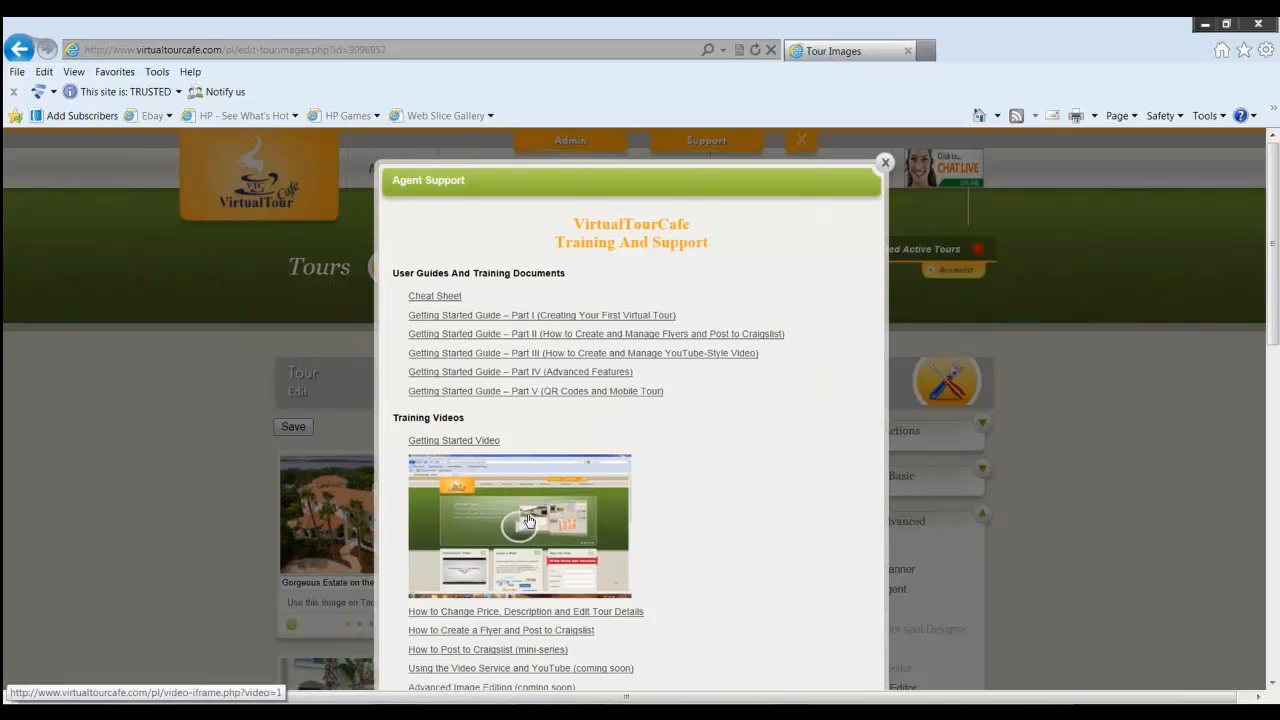
click(885, 164)
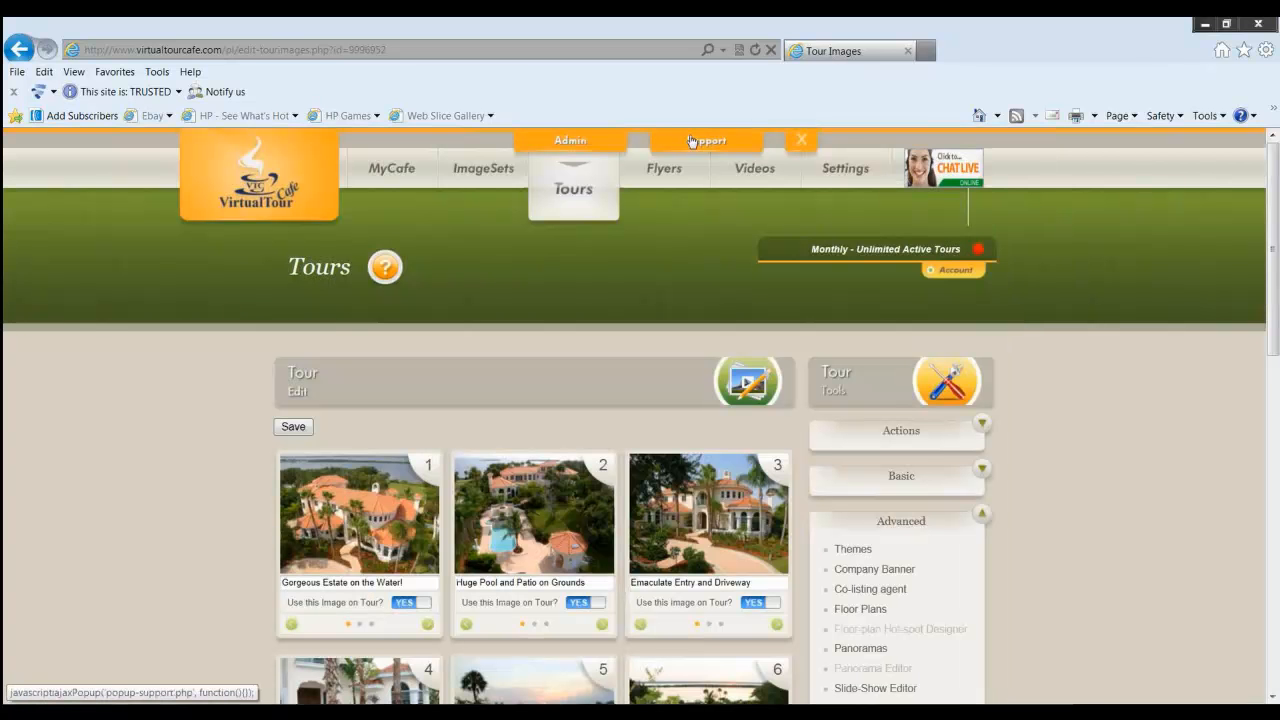
- Start adding panoramas to the tour and browse to the Training Pictures folder on the desktop
scroll(1005, 466, down, 3)
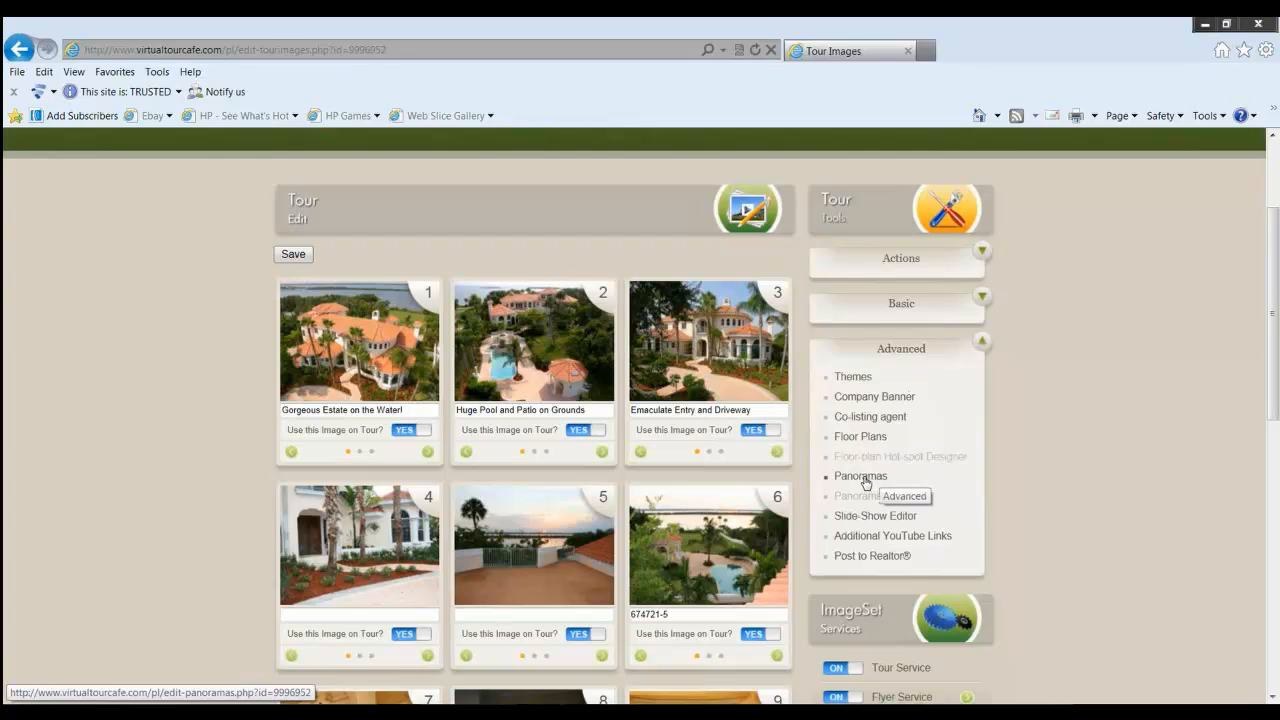
click(864, 478)
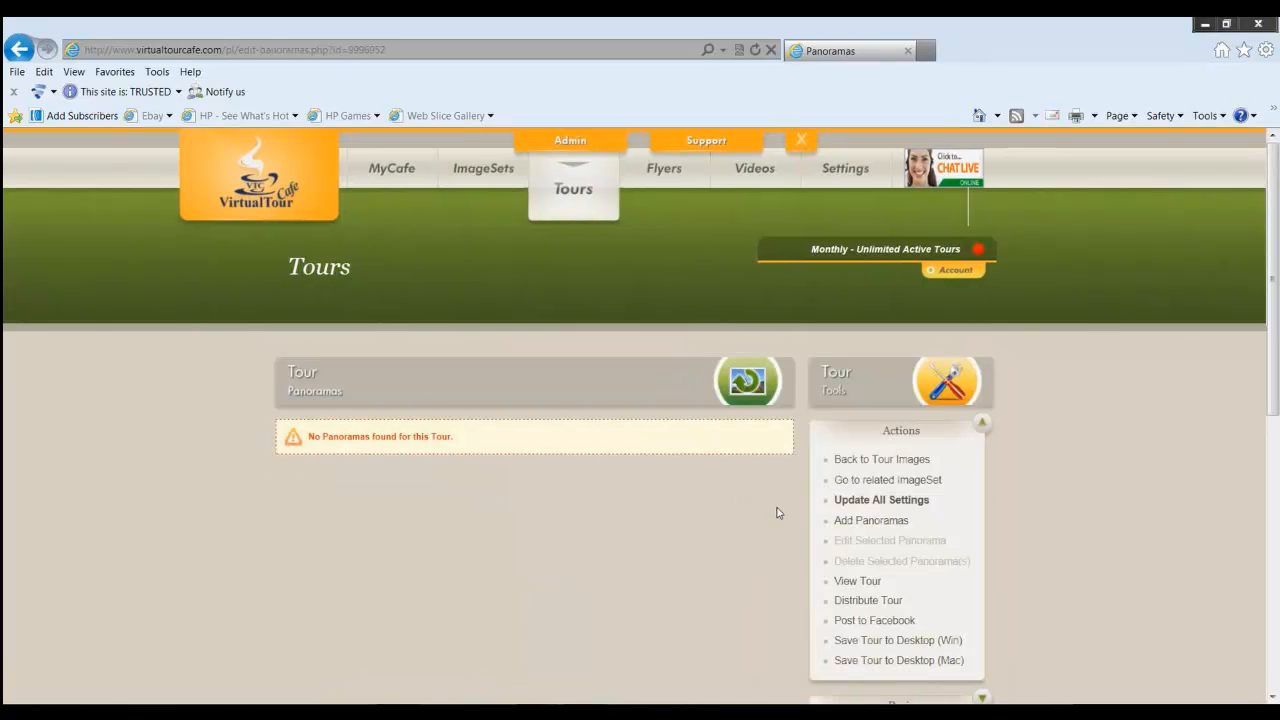
click(836, 520)
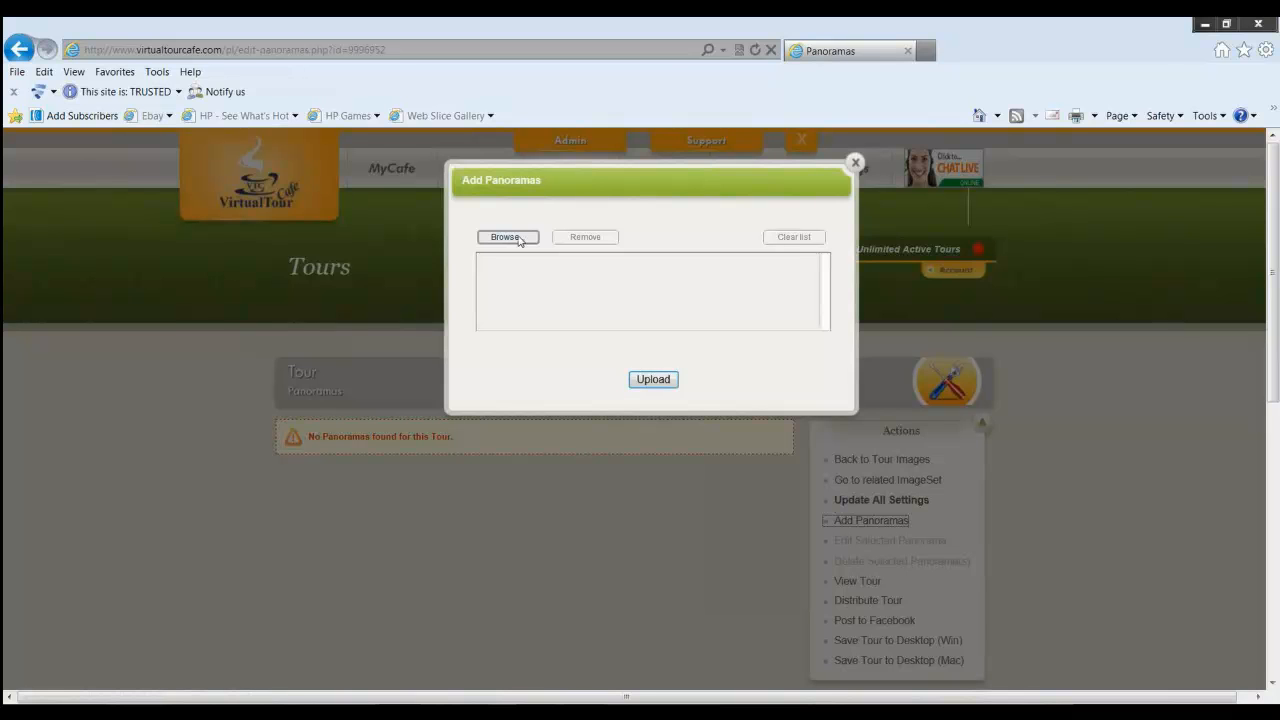
click(507, 237)
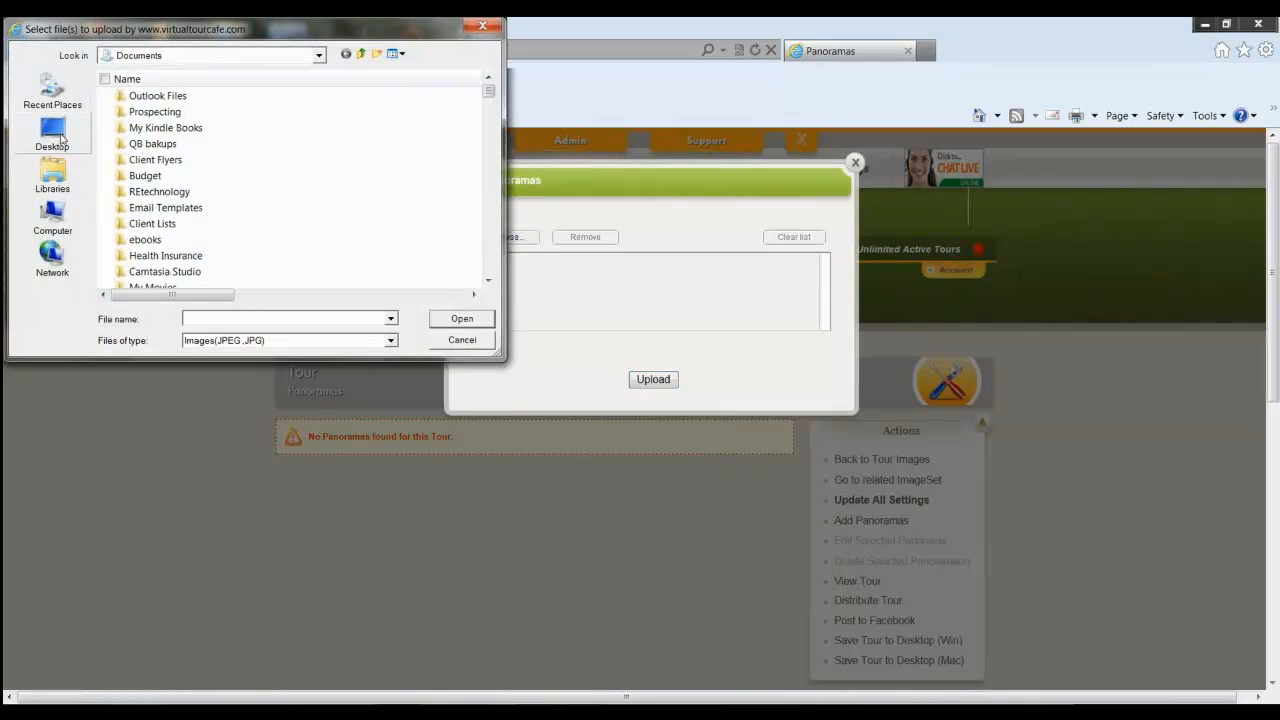
click(64, 136)
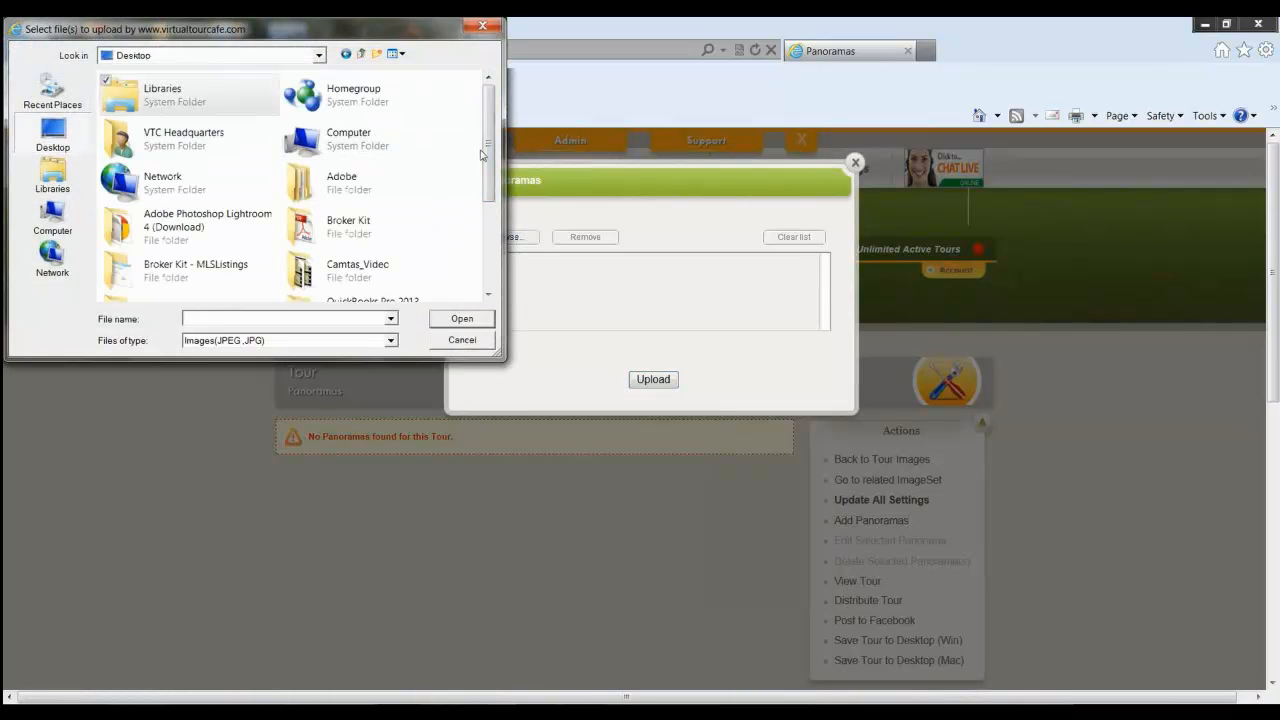
drag(490, 168, 490, 255)
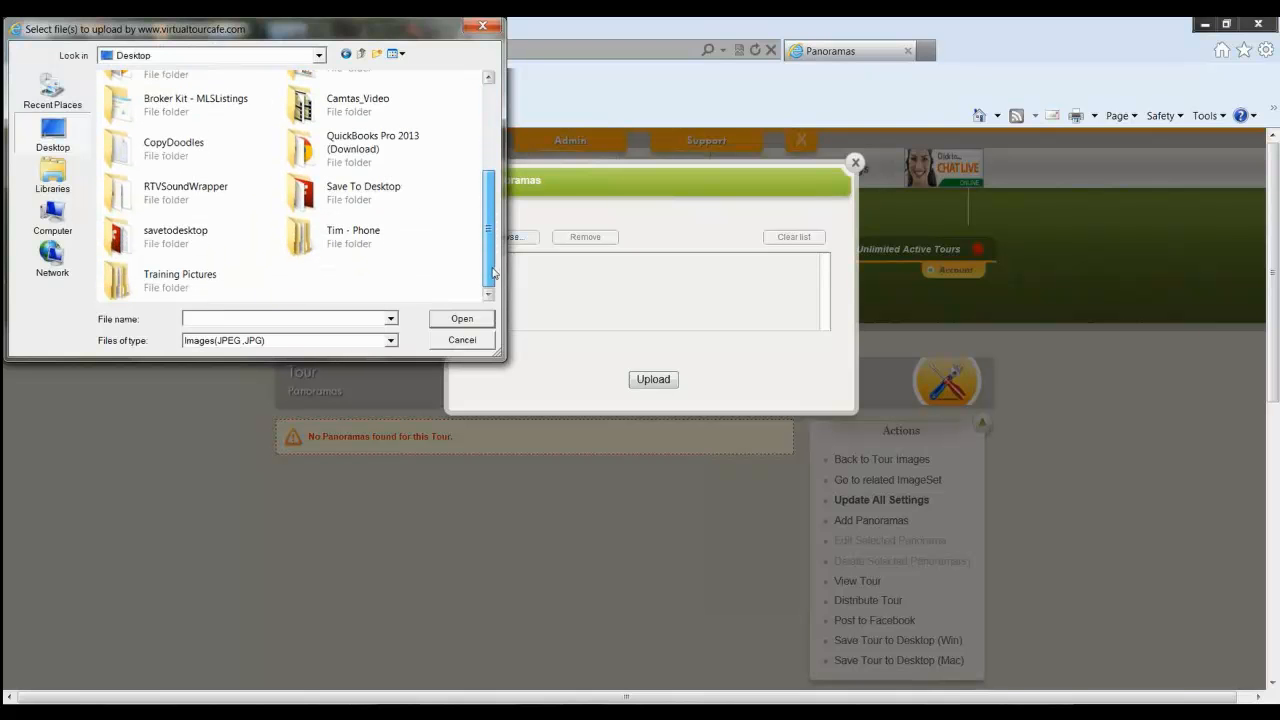
double_click(120, 280)
double_click(141, 100)
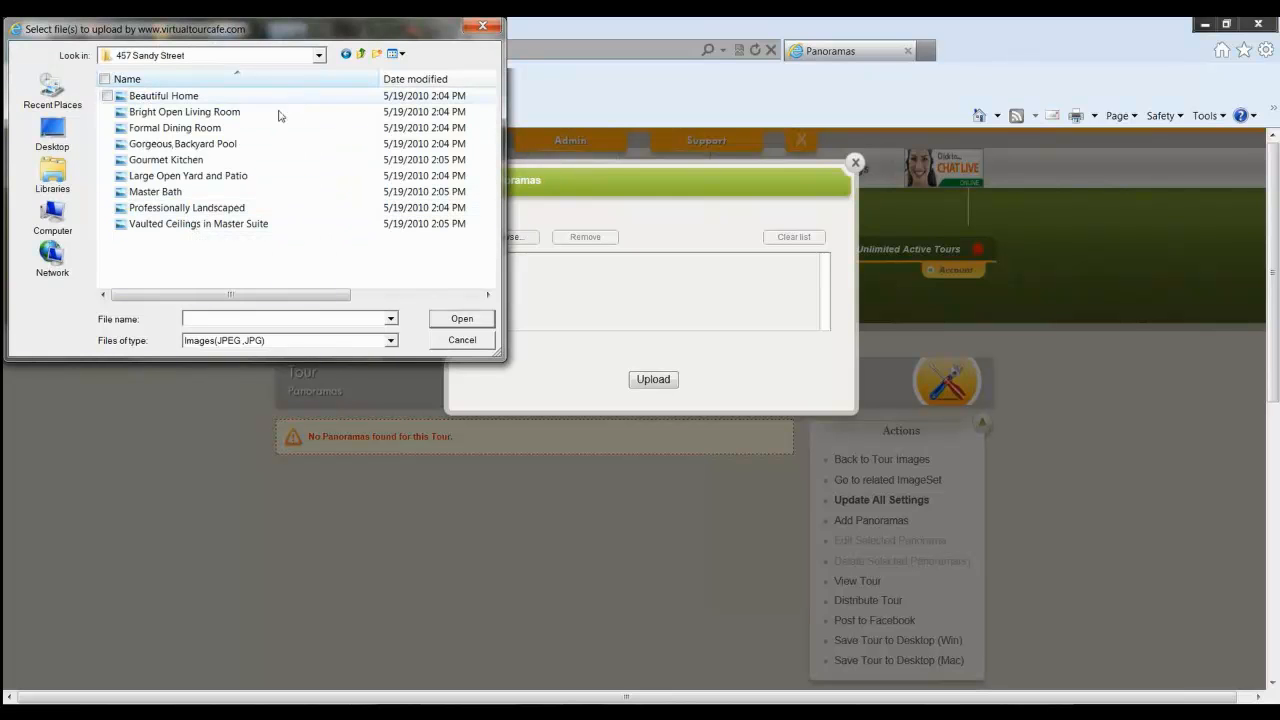
click(362, 53)
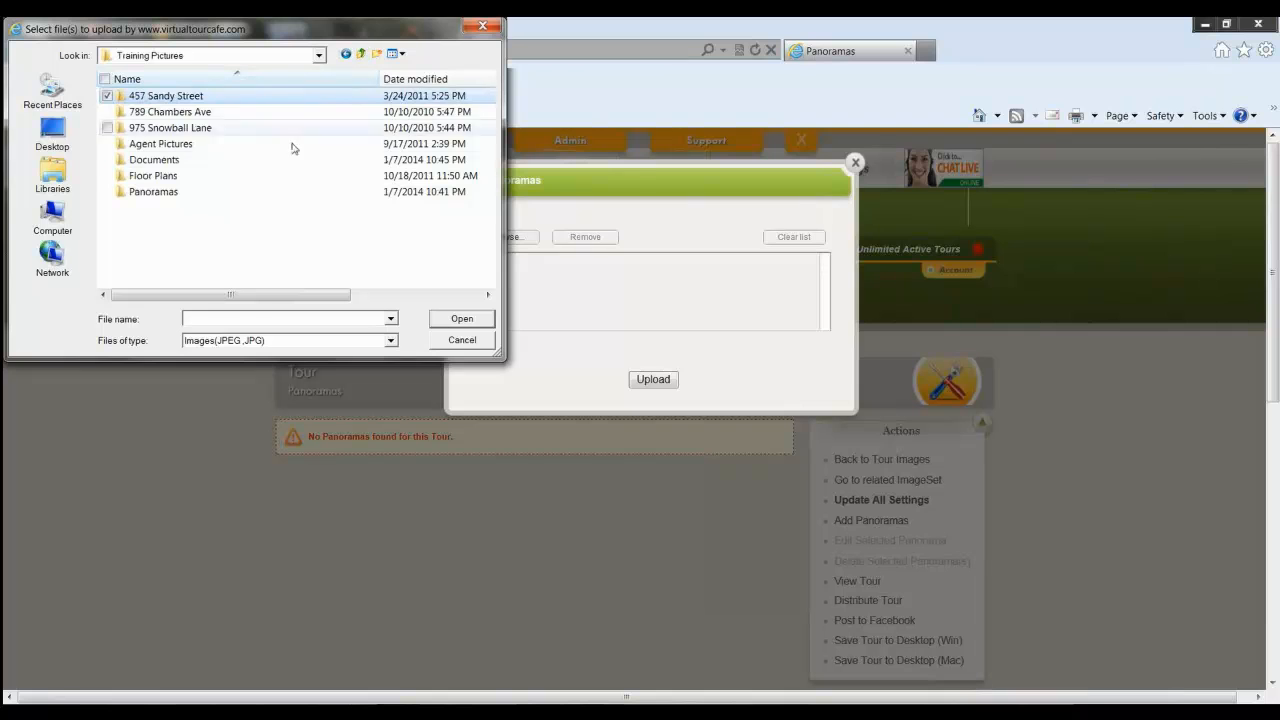
- Upload Backyard with Covered Deck and Grape Vines and Family Room and Kitchen Panorama from the Panoramas folder to the tour
click(168, 194)
double_click(170, 196)
click(185, 97)
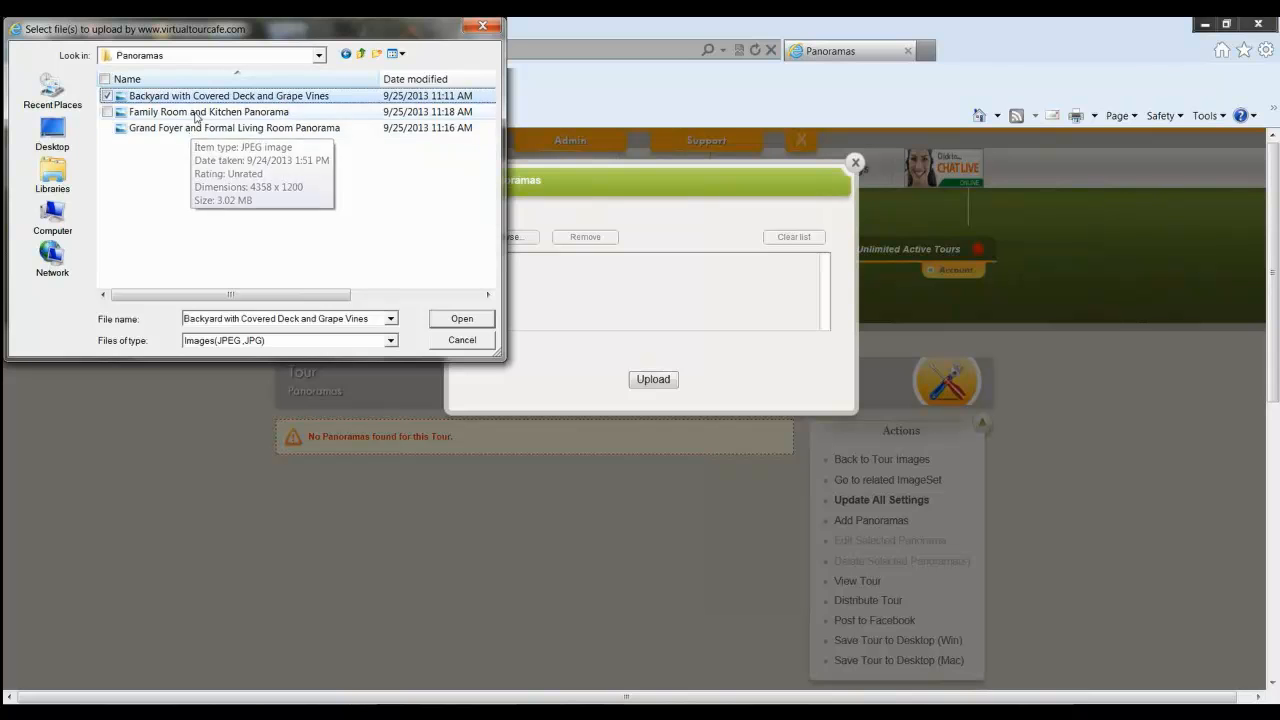
ctrl+click(199, 113)
click(452, 321)
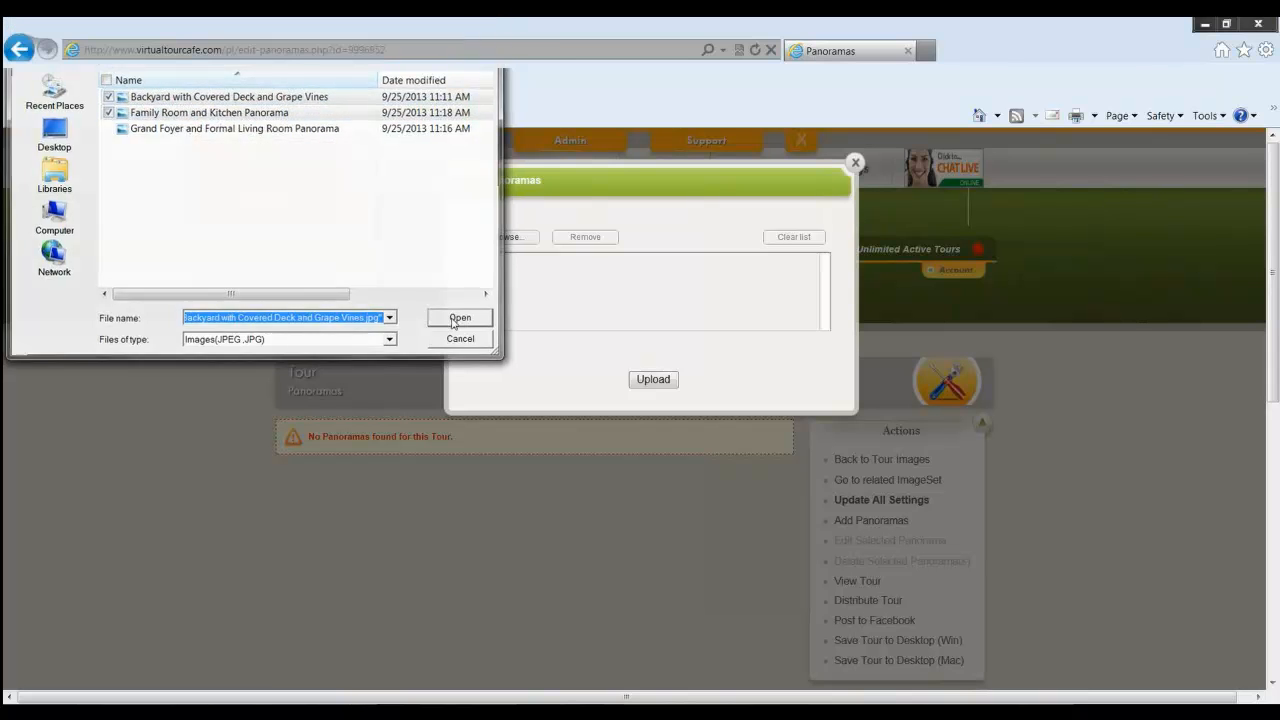
click(665, 383)
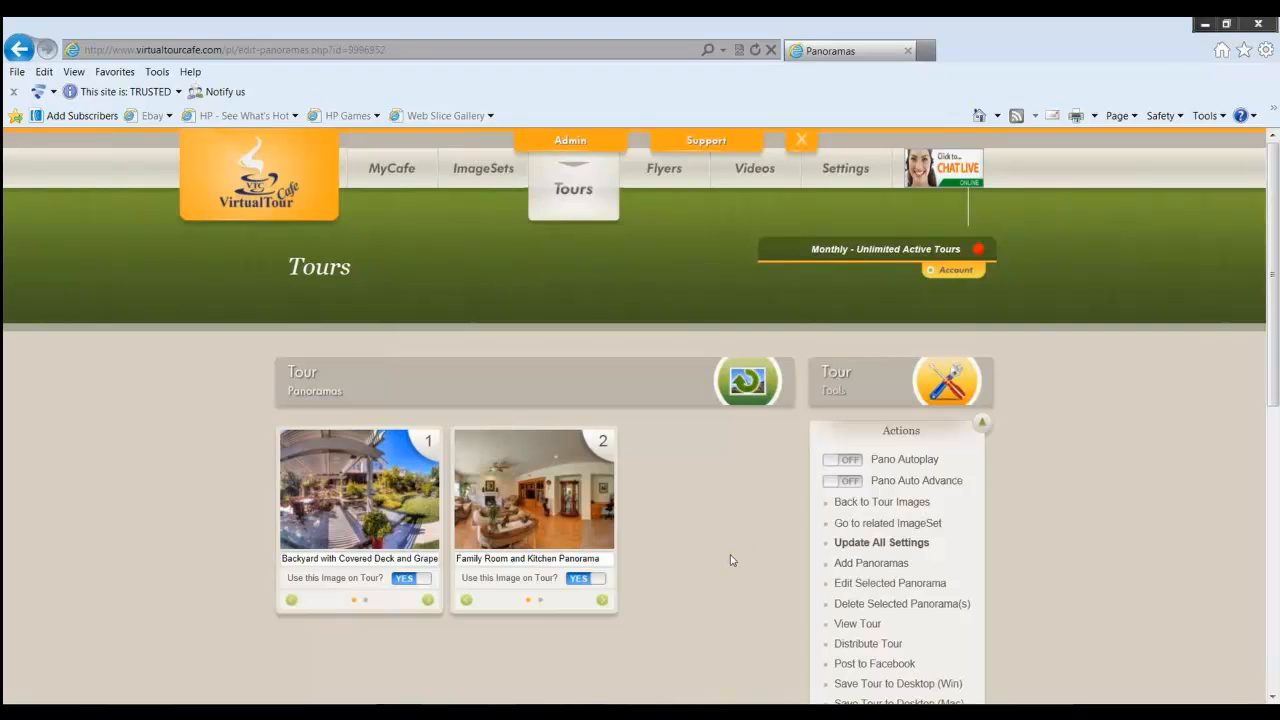
- Return from the panoramas to the tour images and open the tour's Slide-Show Editor
scroll(730, 560, down, 1)
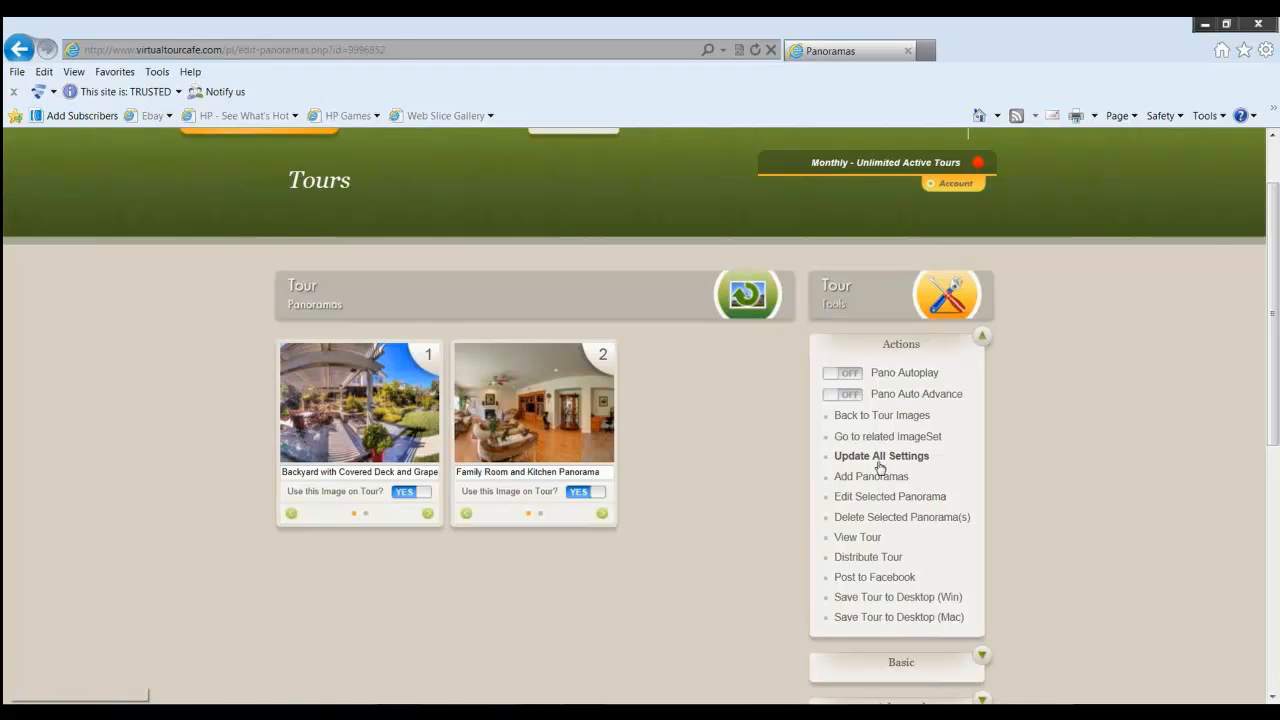
click(881, 418)
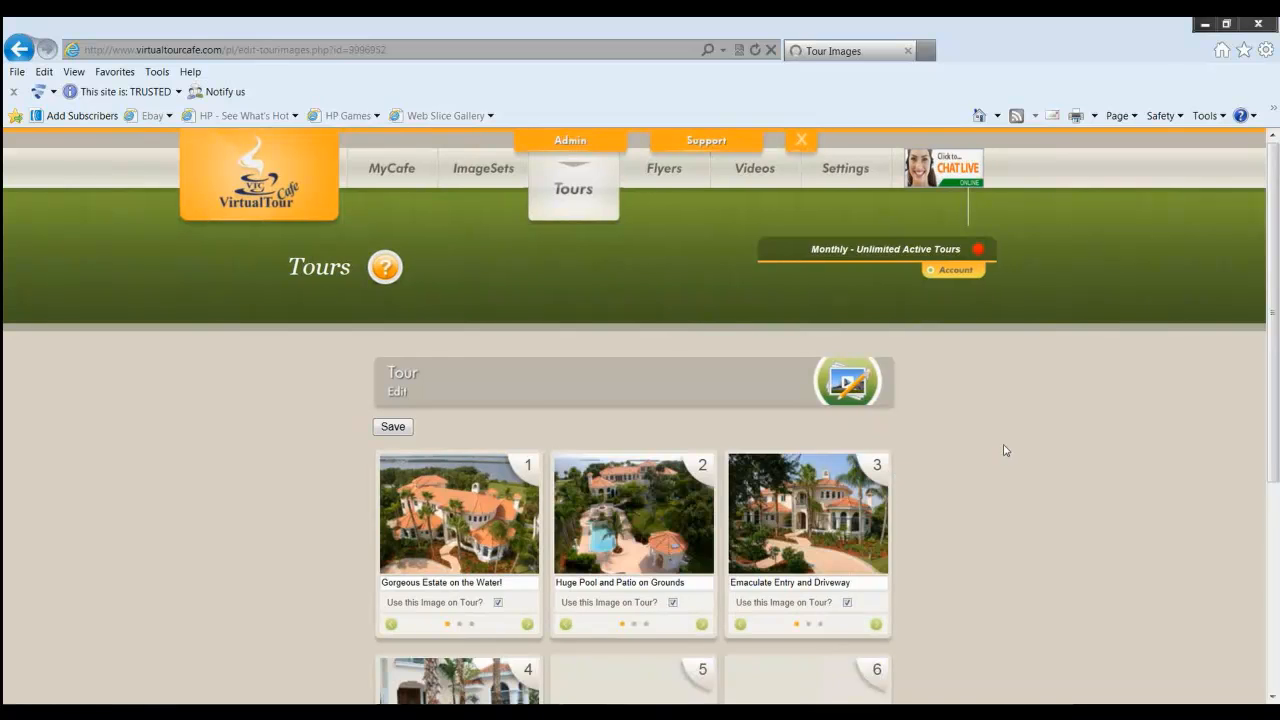
scroll(950, 455, down, 3)
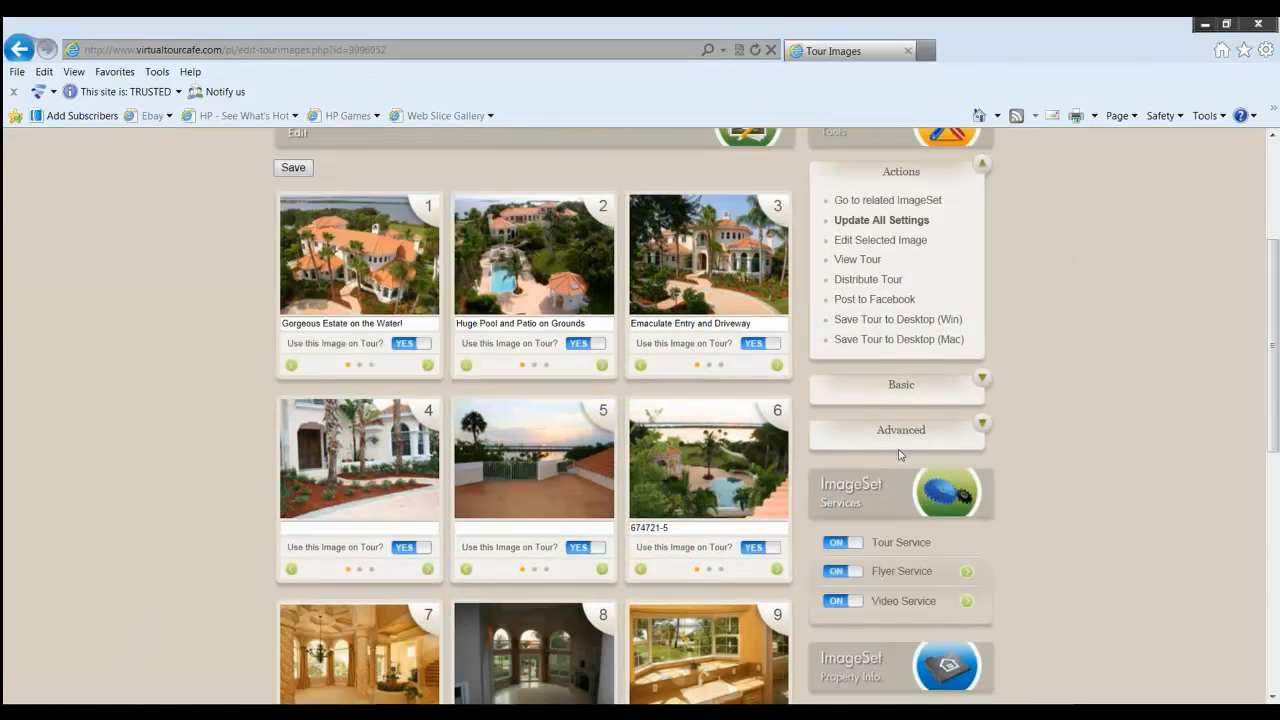
click(886, 437)
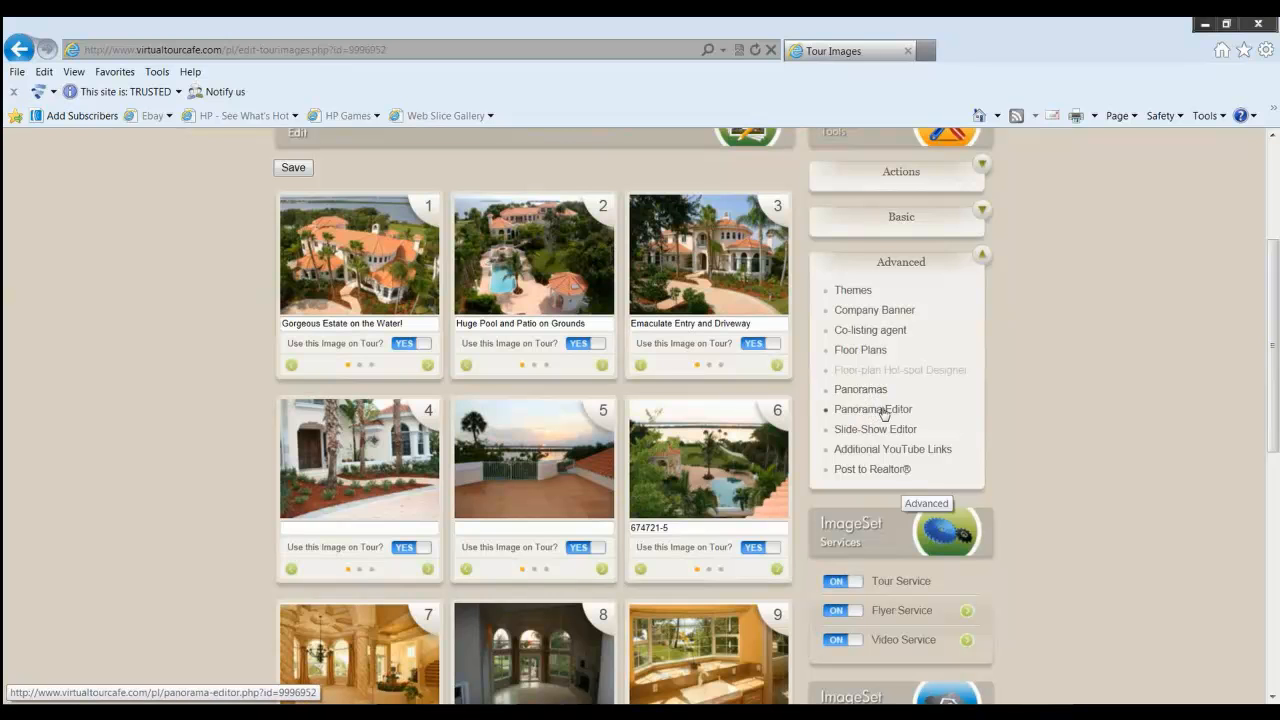
click(883, 434)
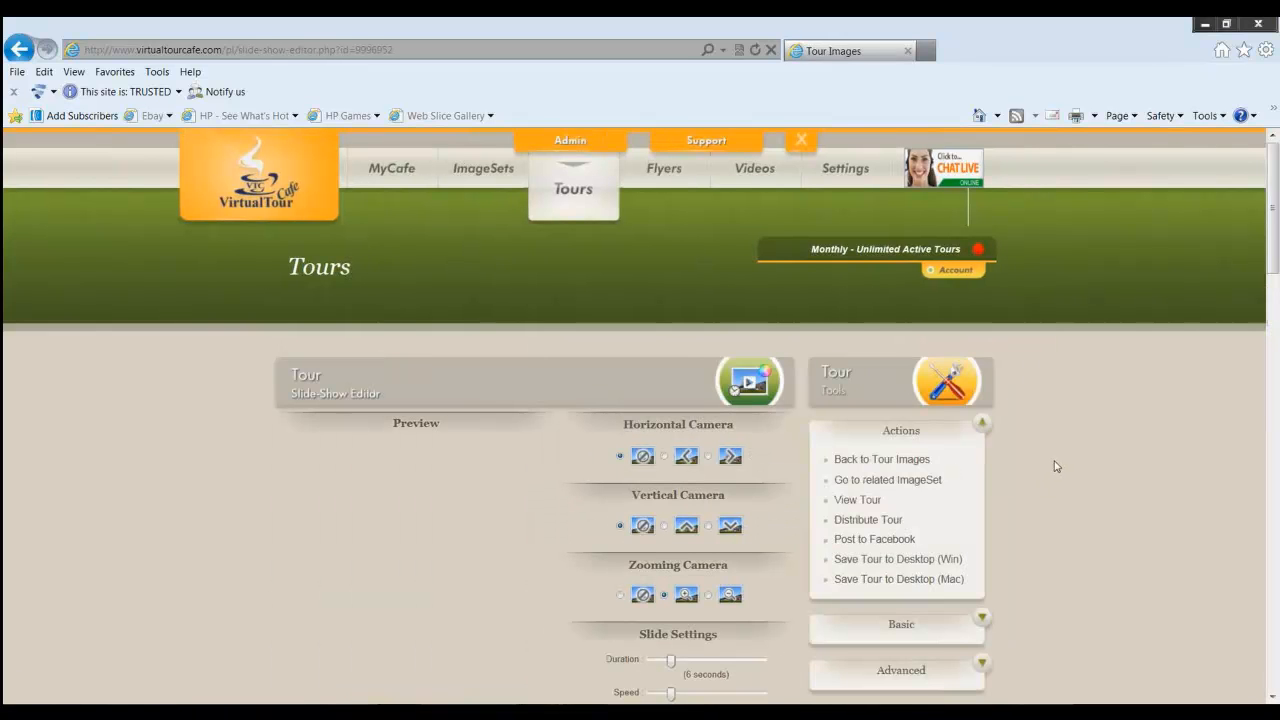
- Try the Blinds Horizontal Left and Bars Vertical Top transition effects on the first image, and select Iris Circle
scroll(1050, 464, down, 3)
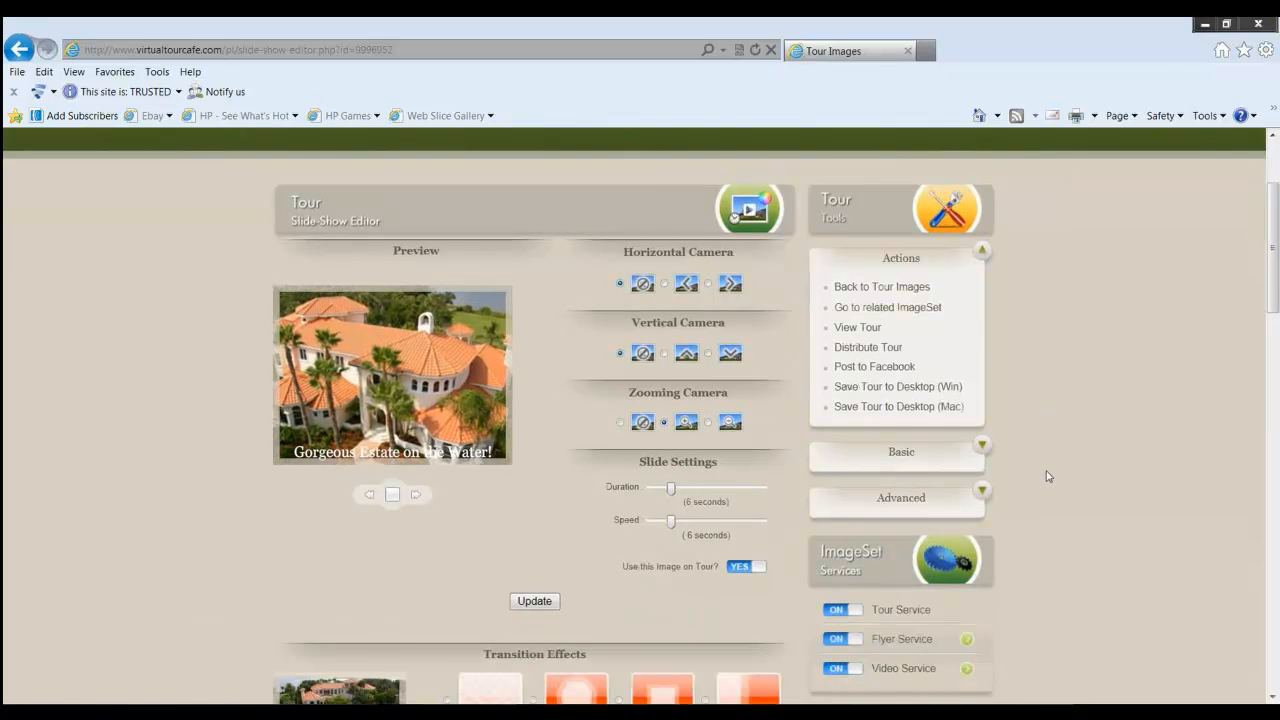
scroll(1048, 474, down, 1)
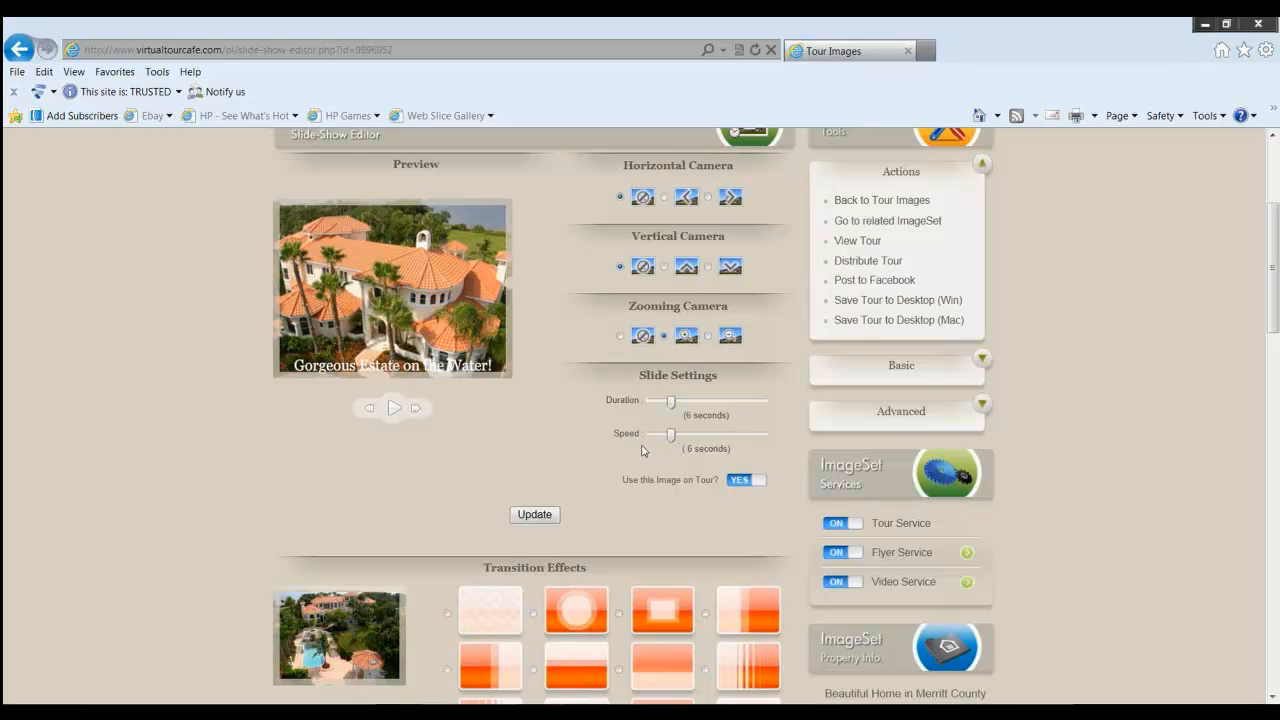
scroll(643, 451, down, 3)
scroll(643, 451, down, 3)
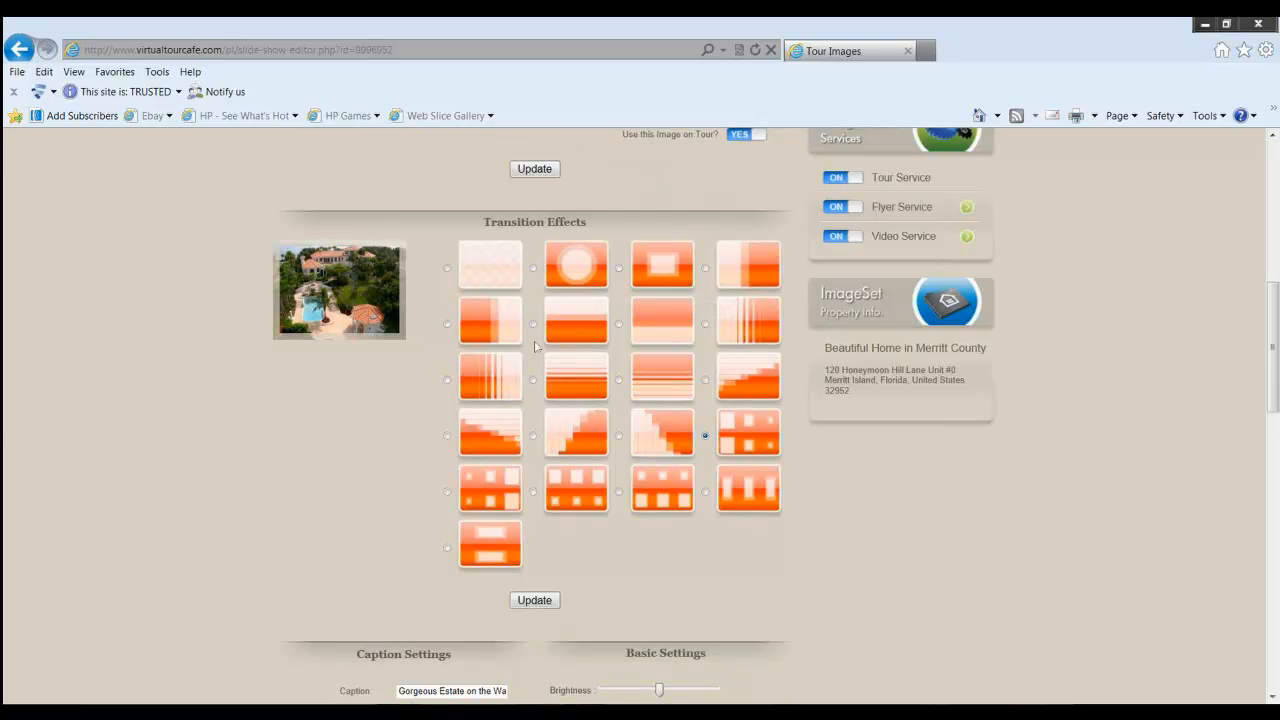
click(740, 333)
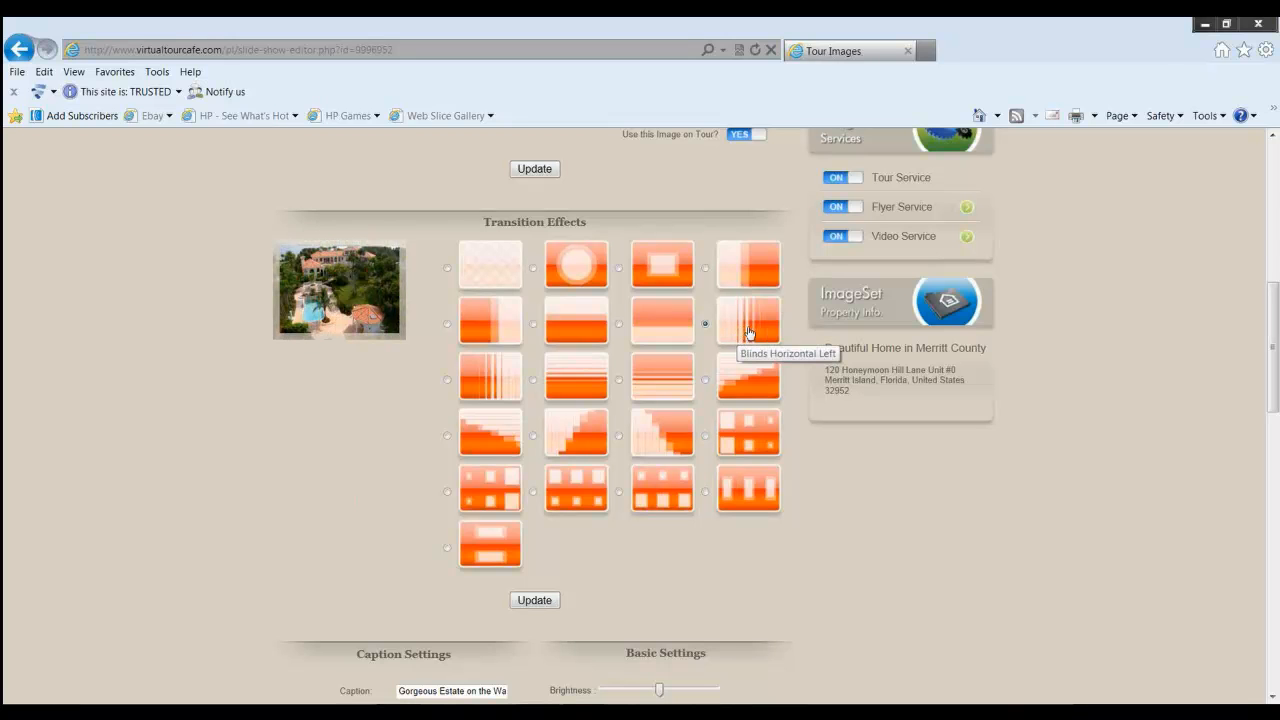
click(741, 378)
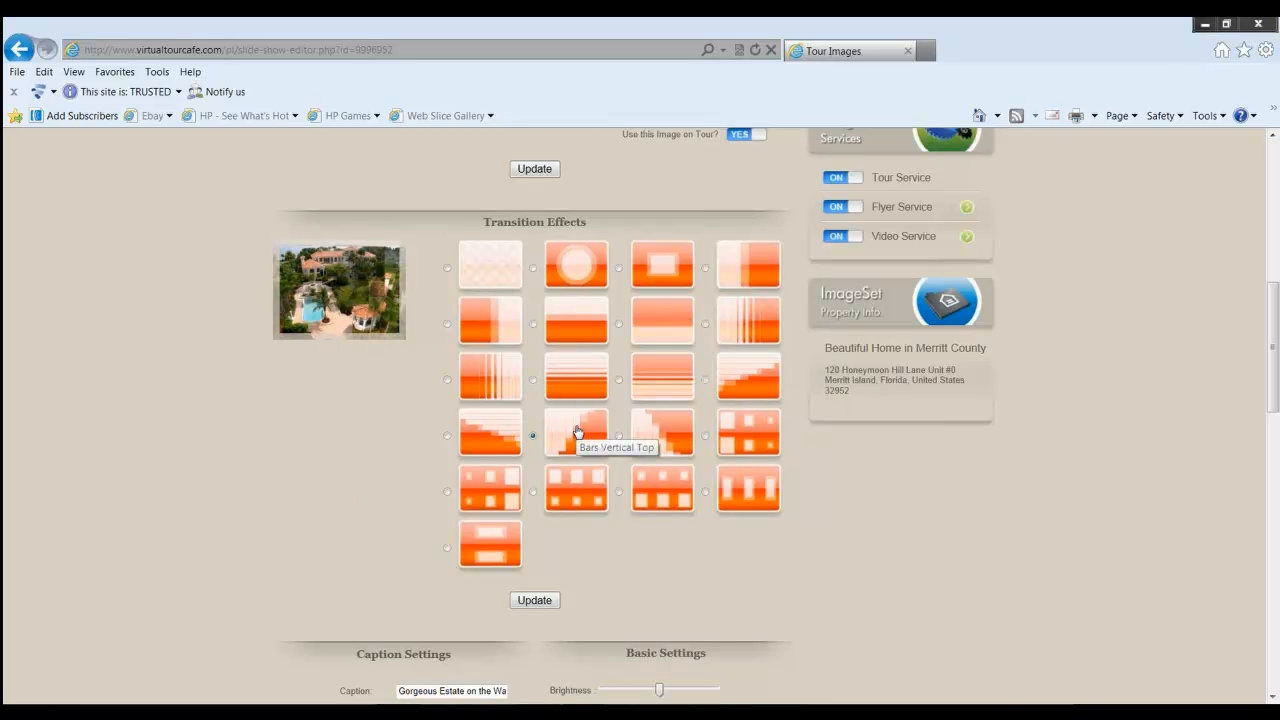
click(578, 258)
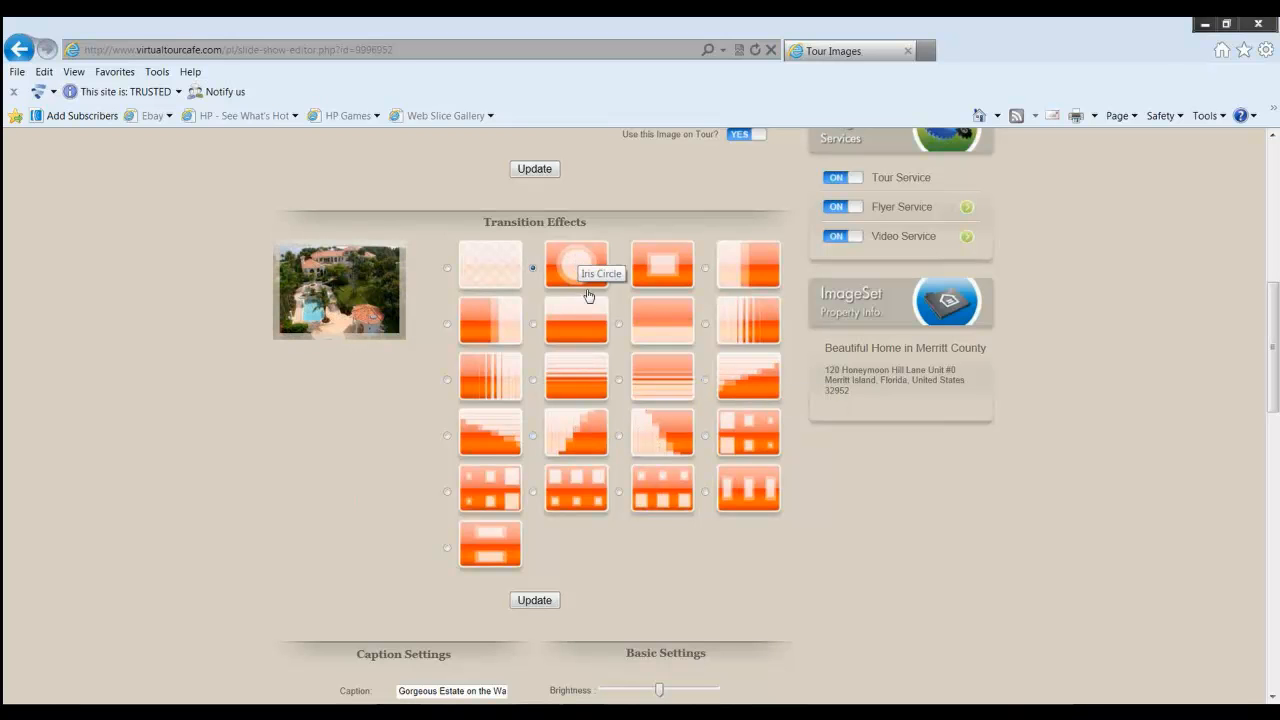
scroll(694, 426, down, 3)
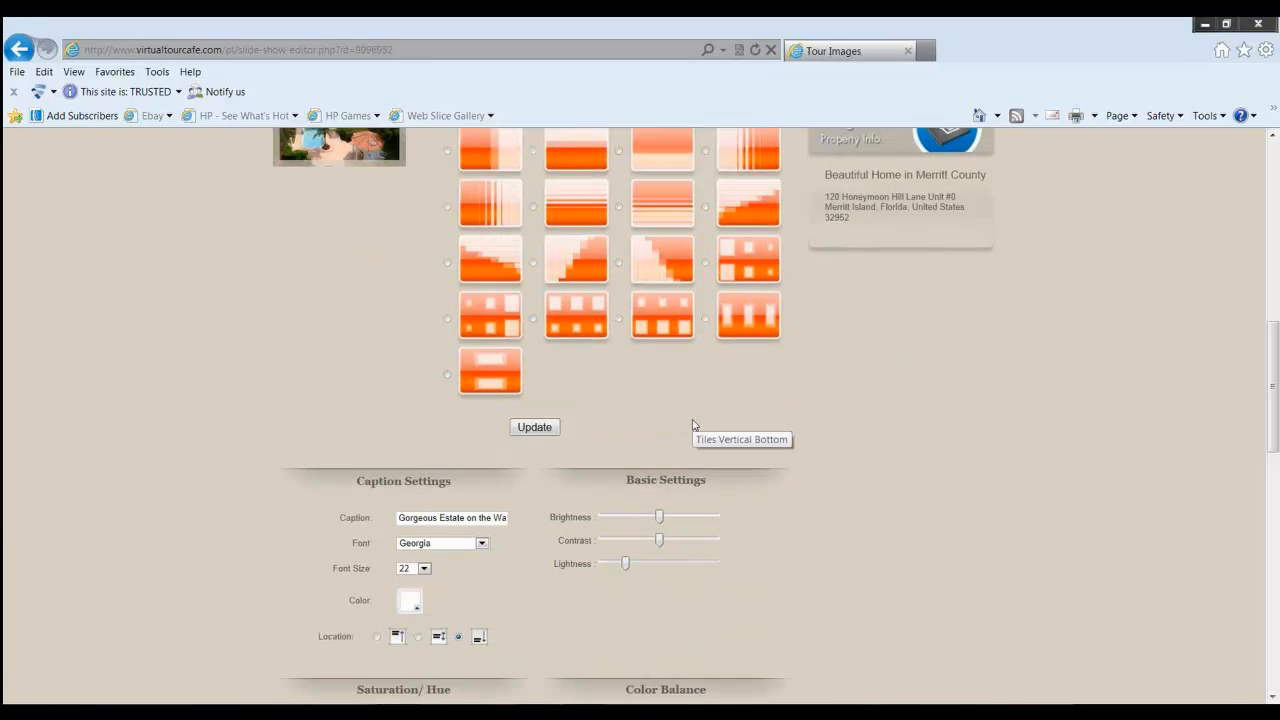
scroll(694, 426, down, 3)
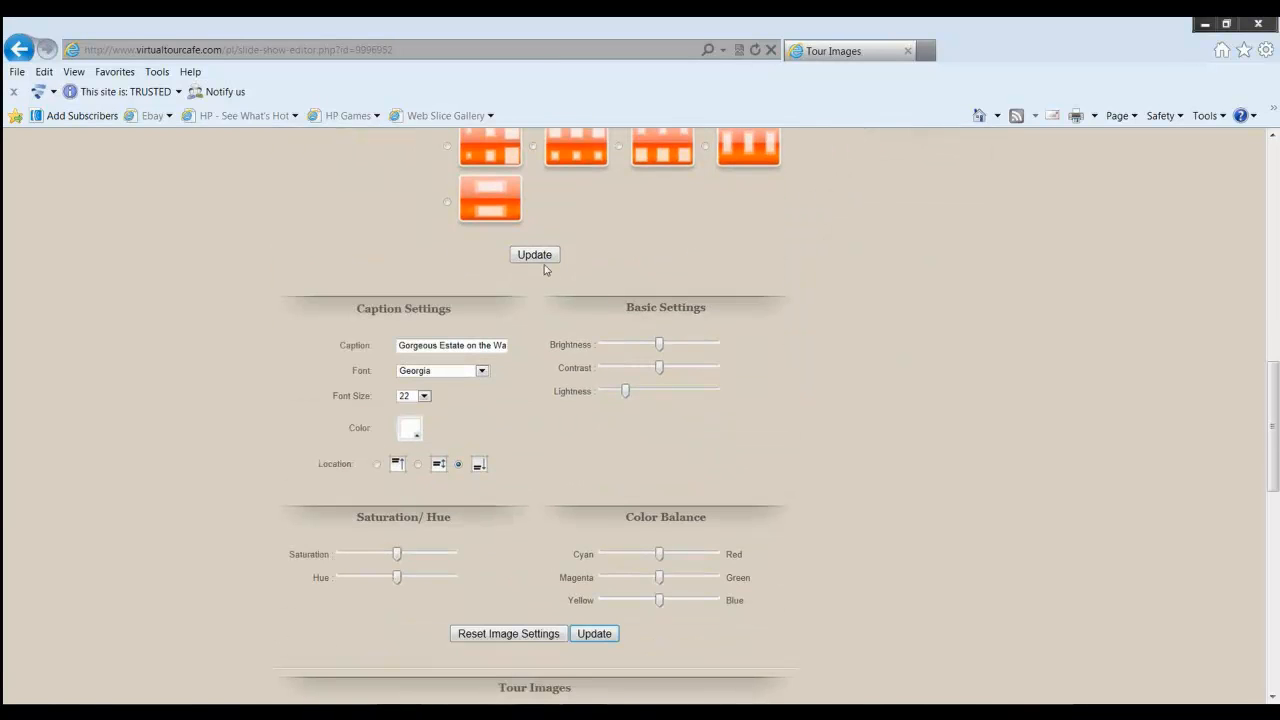
- Save the first image's Iris Circle transition effect and load tour image 3 into the Slide-Show Editor
click(533, 256)
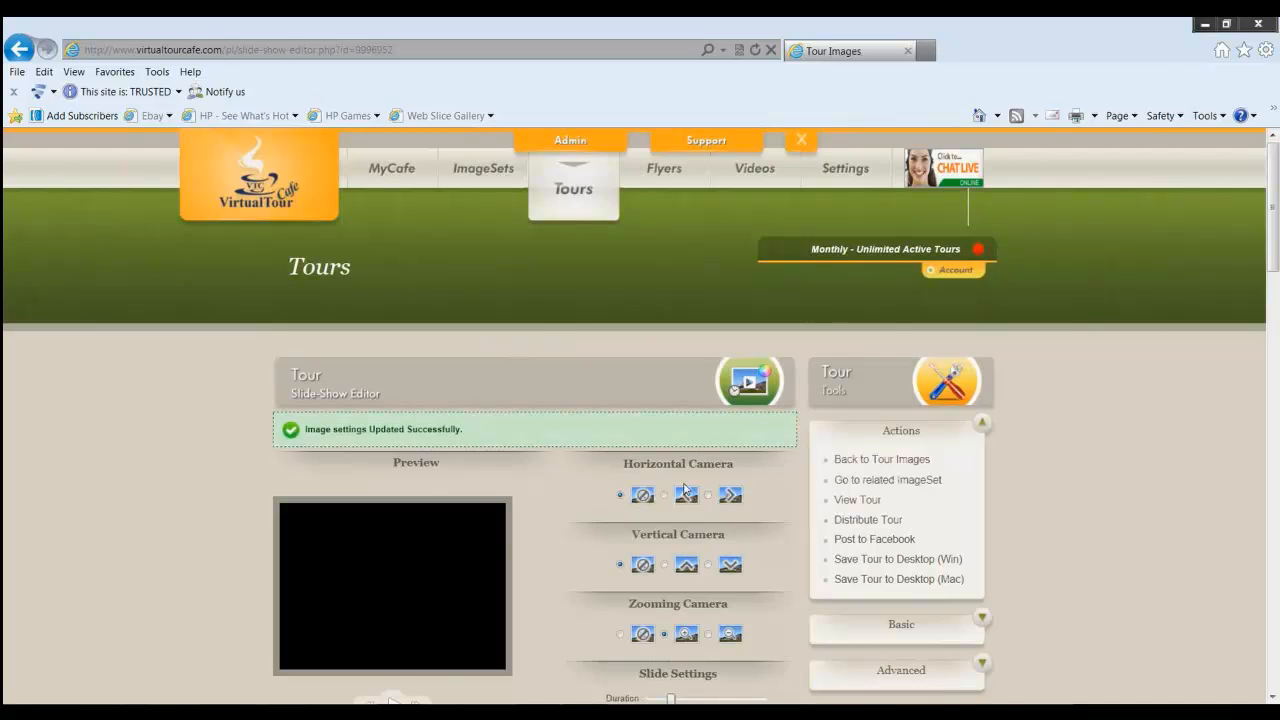
scroll(685, 487, down, 3)
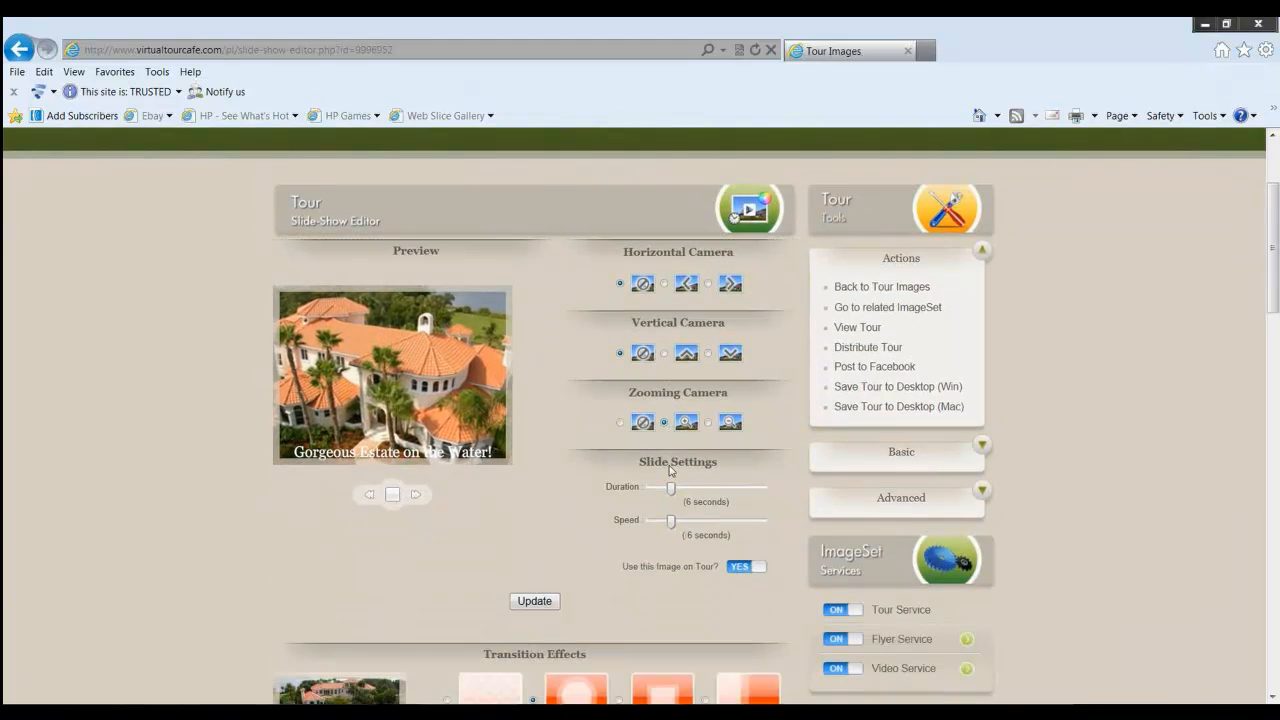
scroll(670, 470, down, 9)
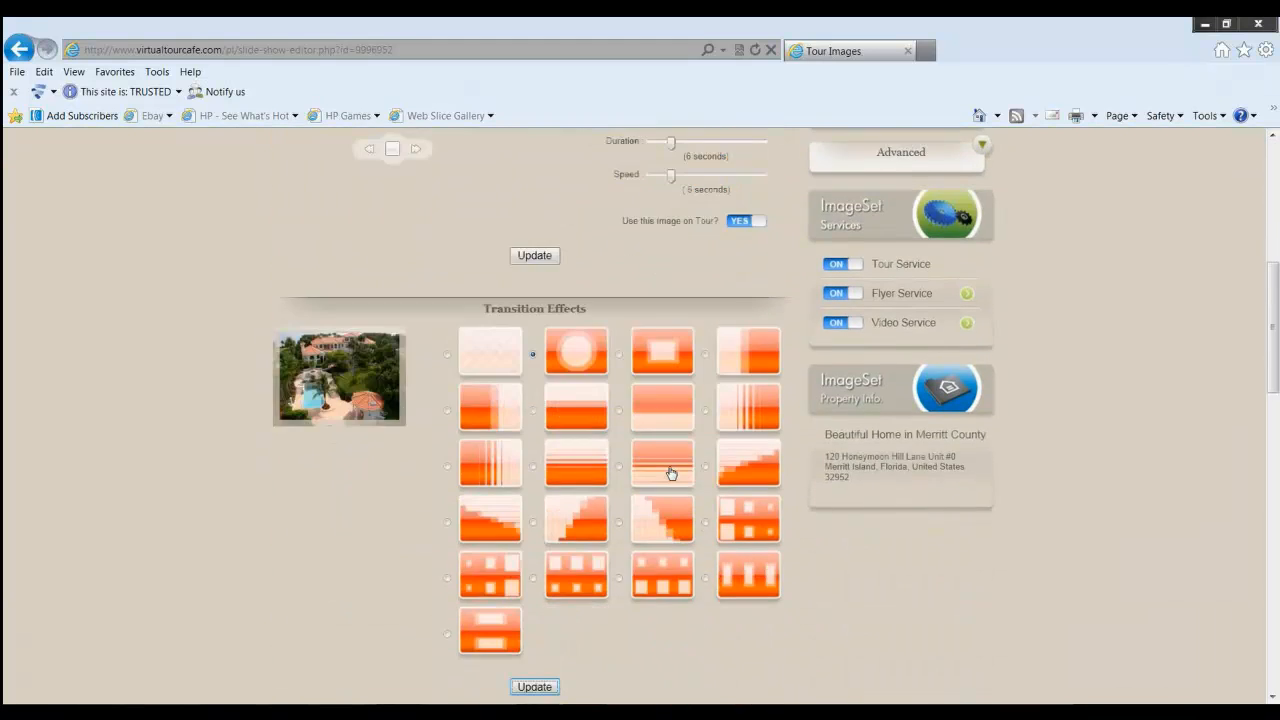
scroll(669, 476, down, 5)
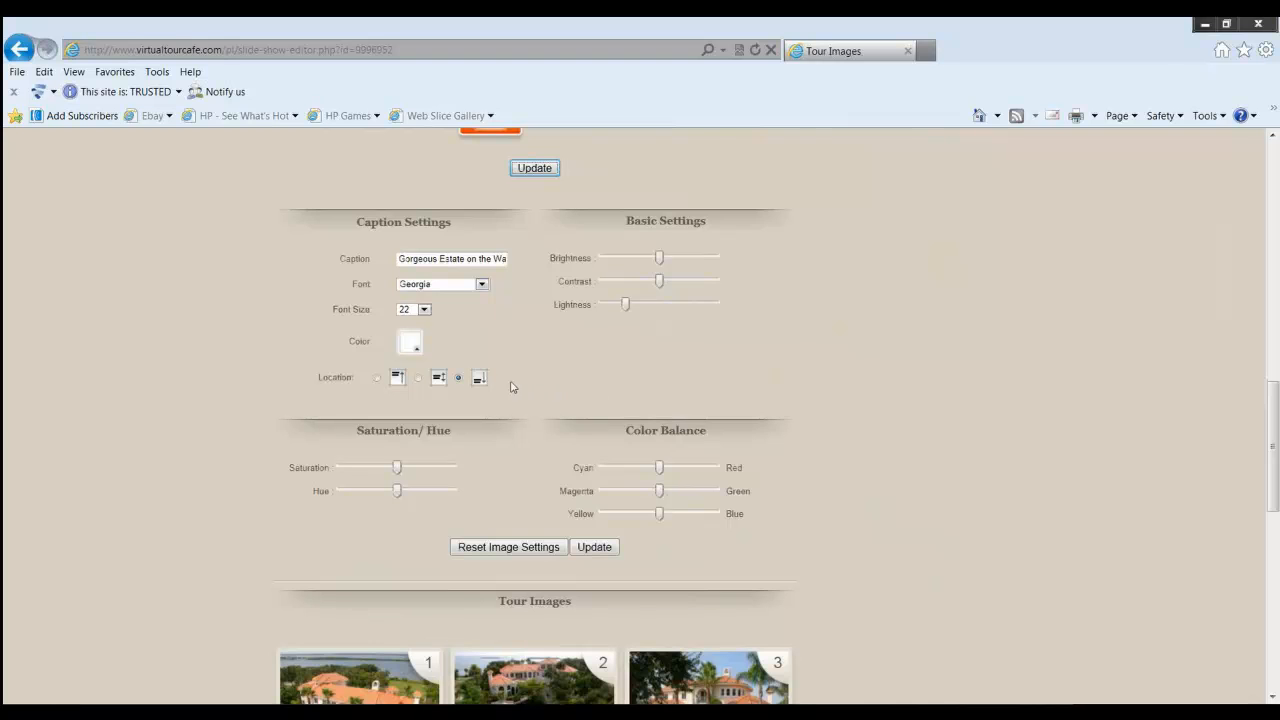
scroll(490, 363, down, 2)
scroll(490, 363, down, 1)
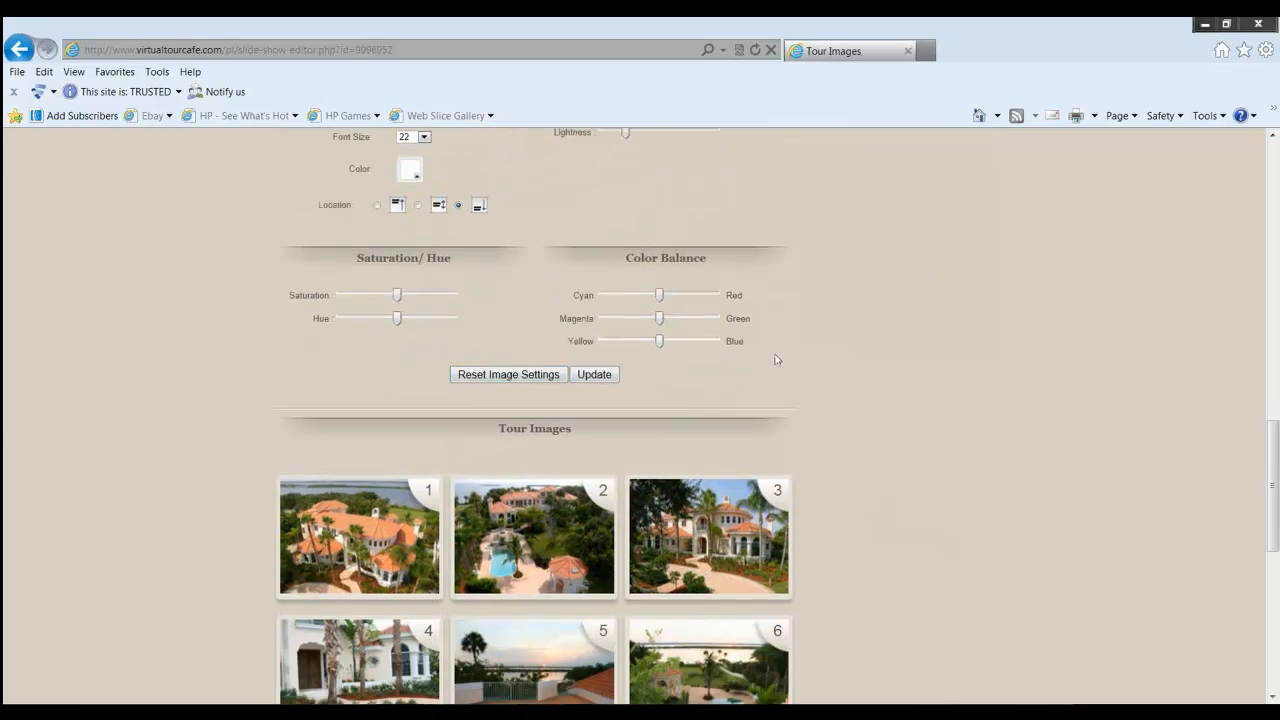
scroll(778, 362, down, 4)
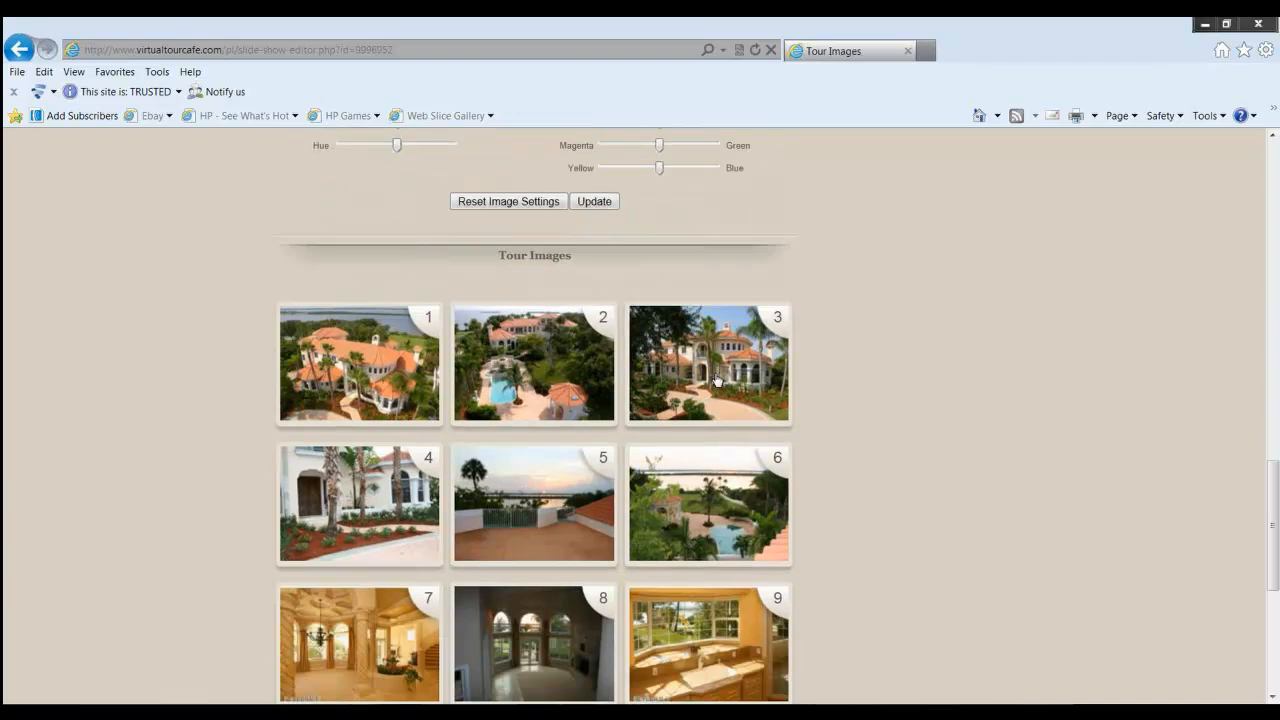
click(710, 373)
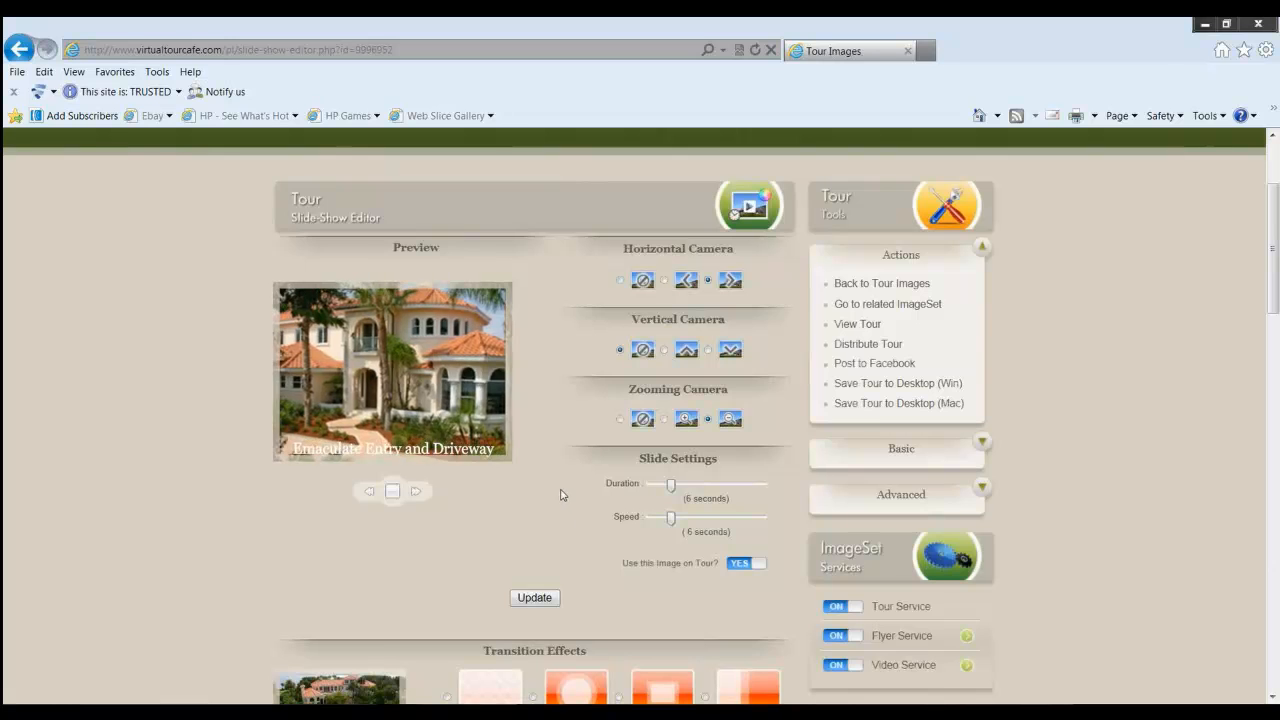
- Examine image 3's camera, slide, transition, caption and color settings in the Slide-Show Editor
scroll(562, 494, down, 2)
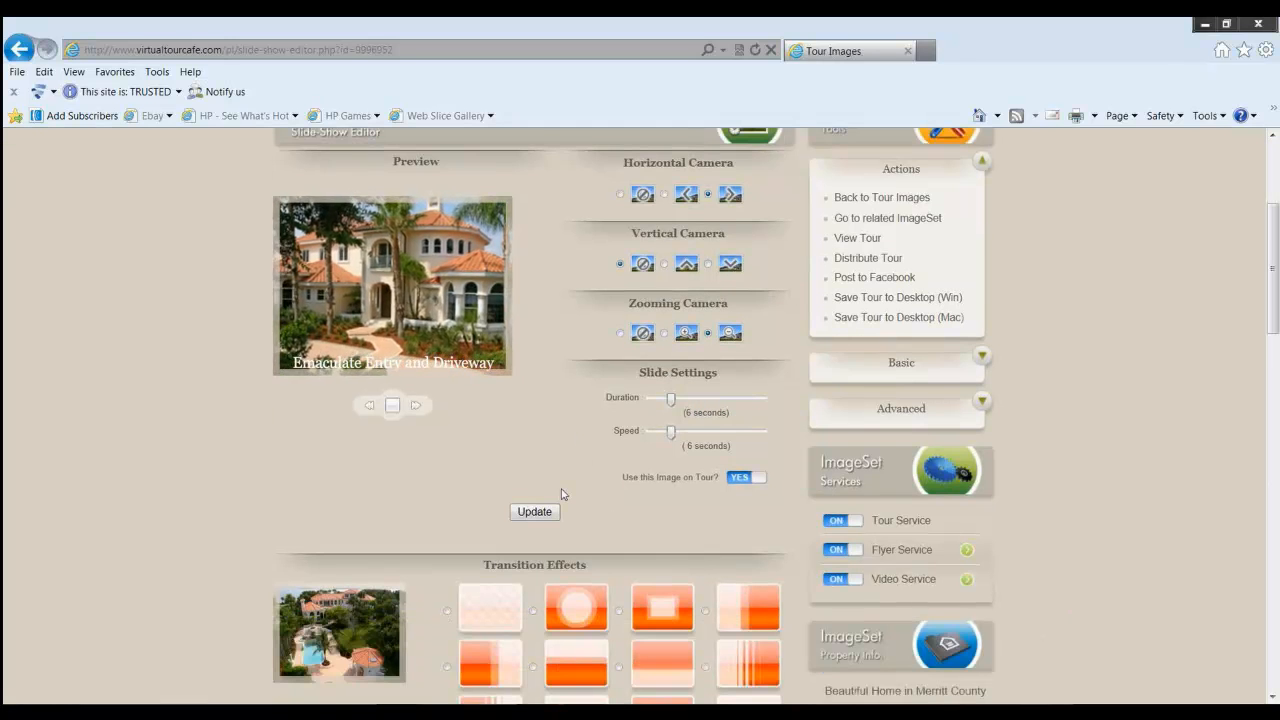
scroll(562, 494, down, 5)
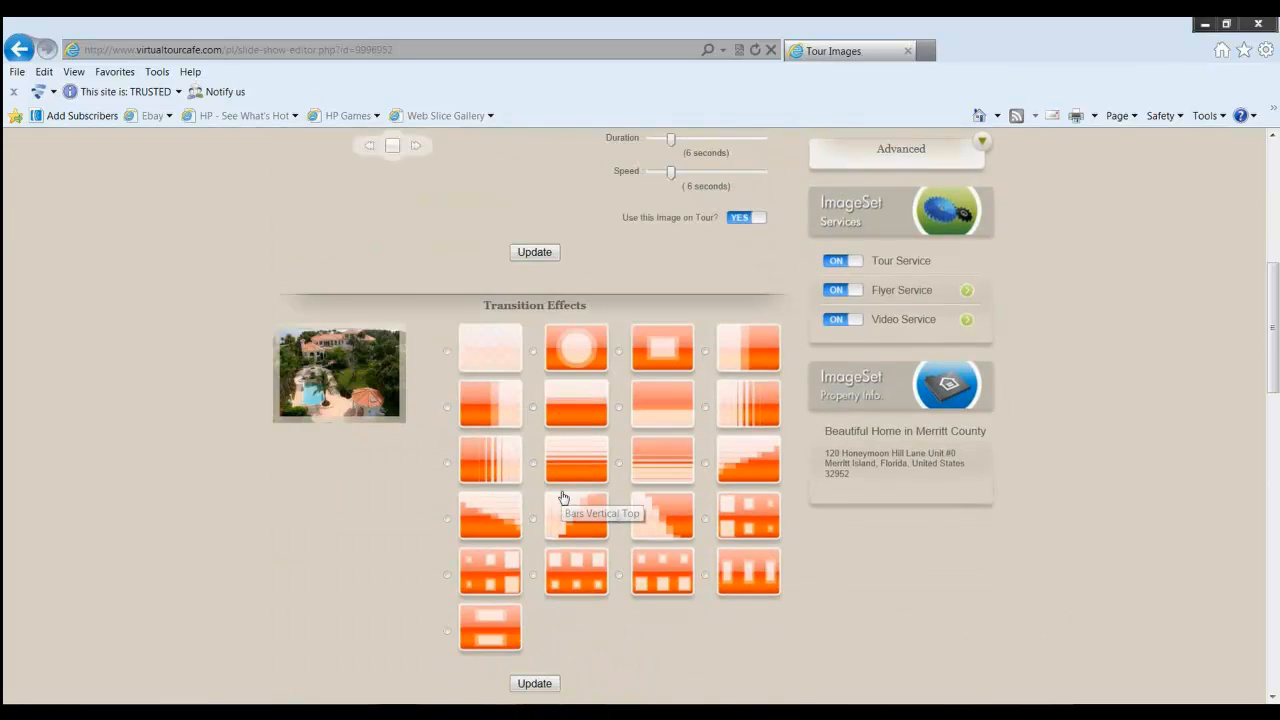
scroll(563, 499, down, 3)
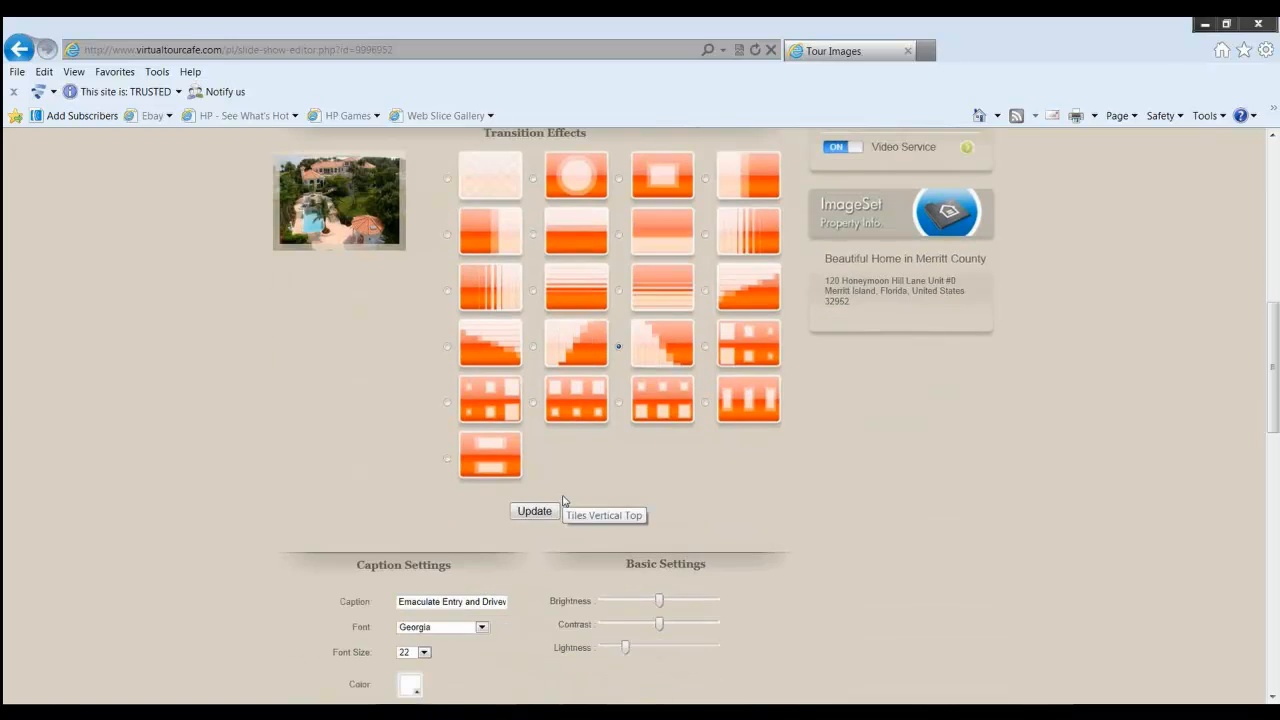
scroll(563, 500, down, 10)
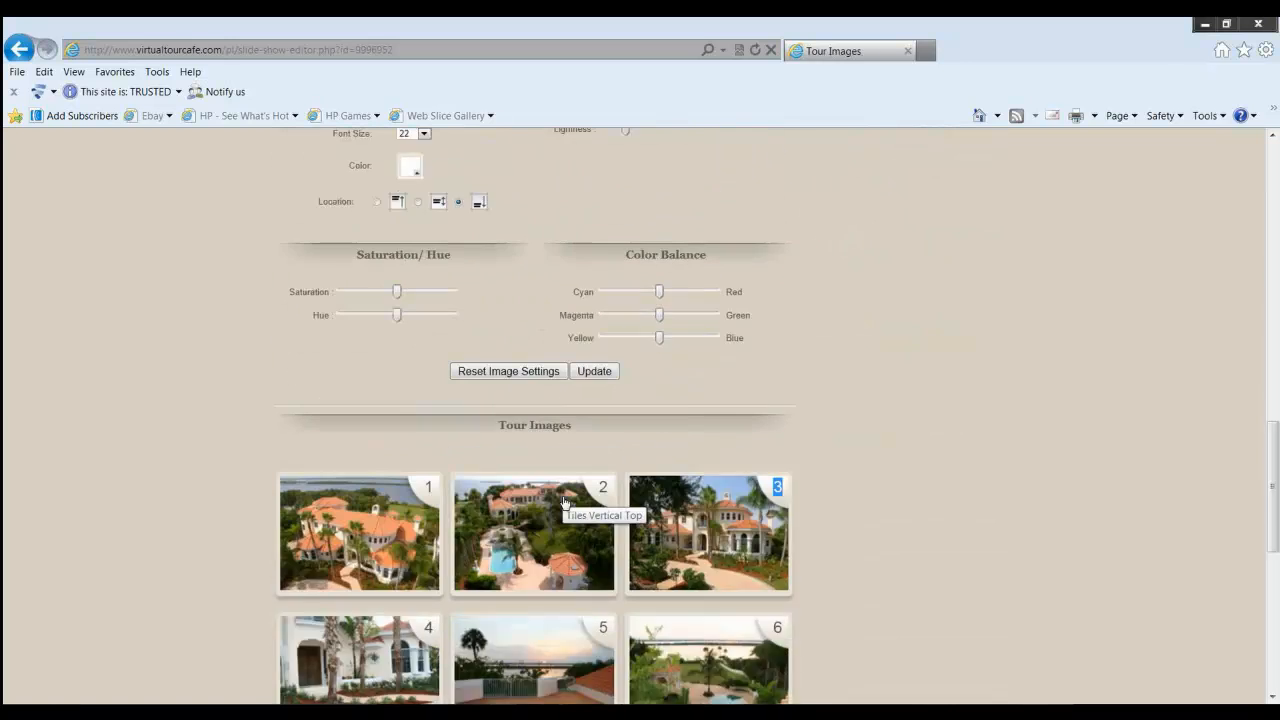
scroll(874, 346, up, 7)
scroll(875, 347, up, 10)
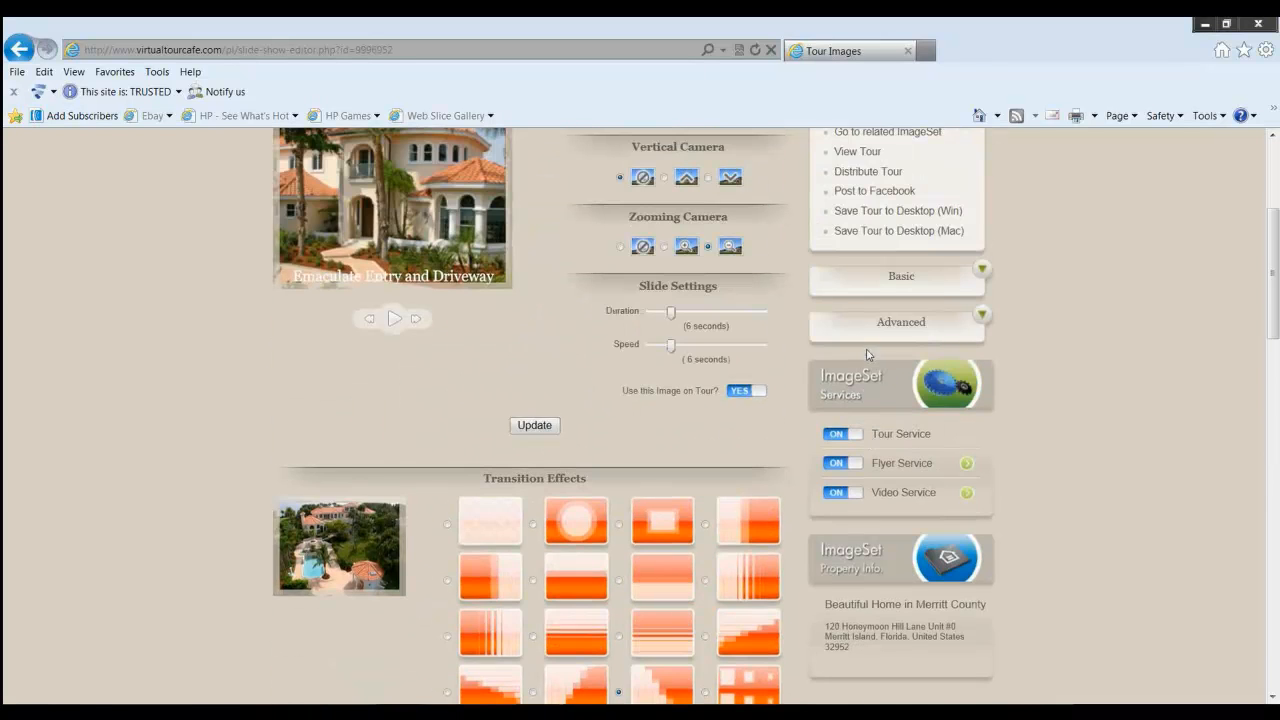
scroll(868, 354, up, 7)
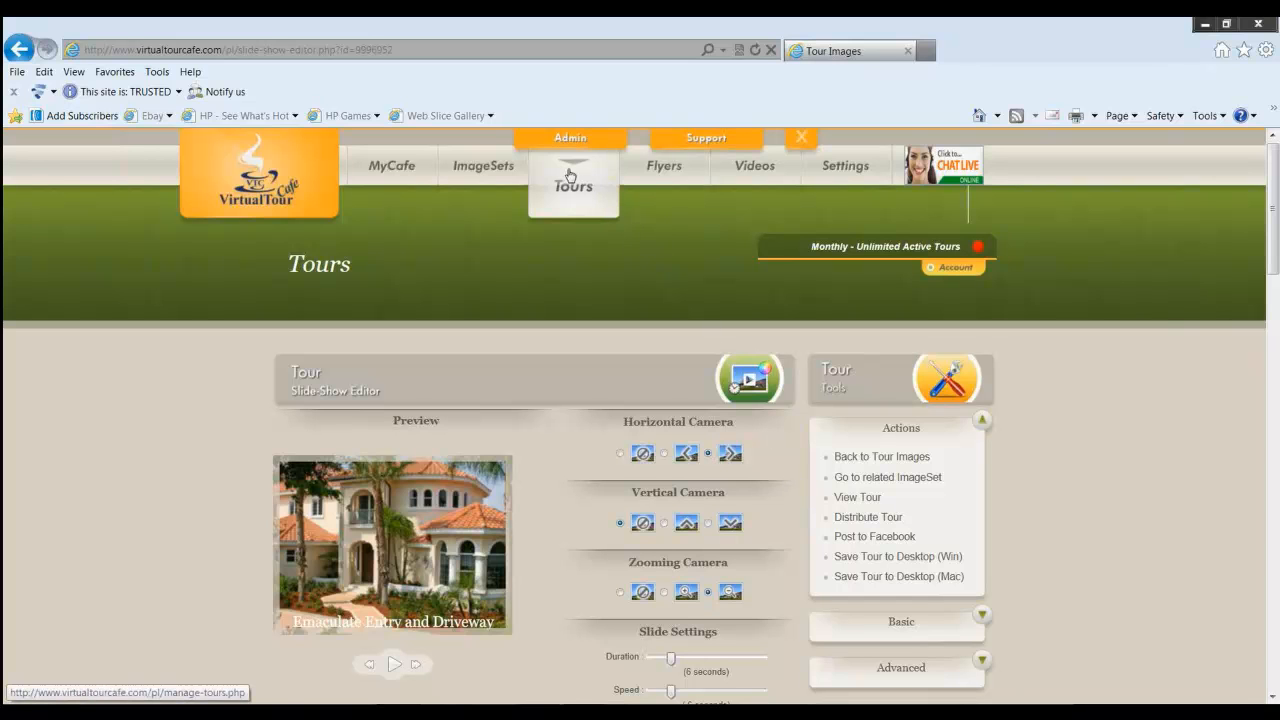
- Return to the list of tours, select the Beautiful Home in Merritt County tour and open it for viewing
click(400, 170)
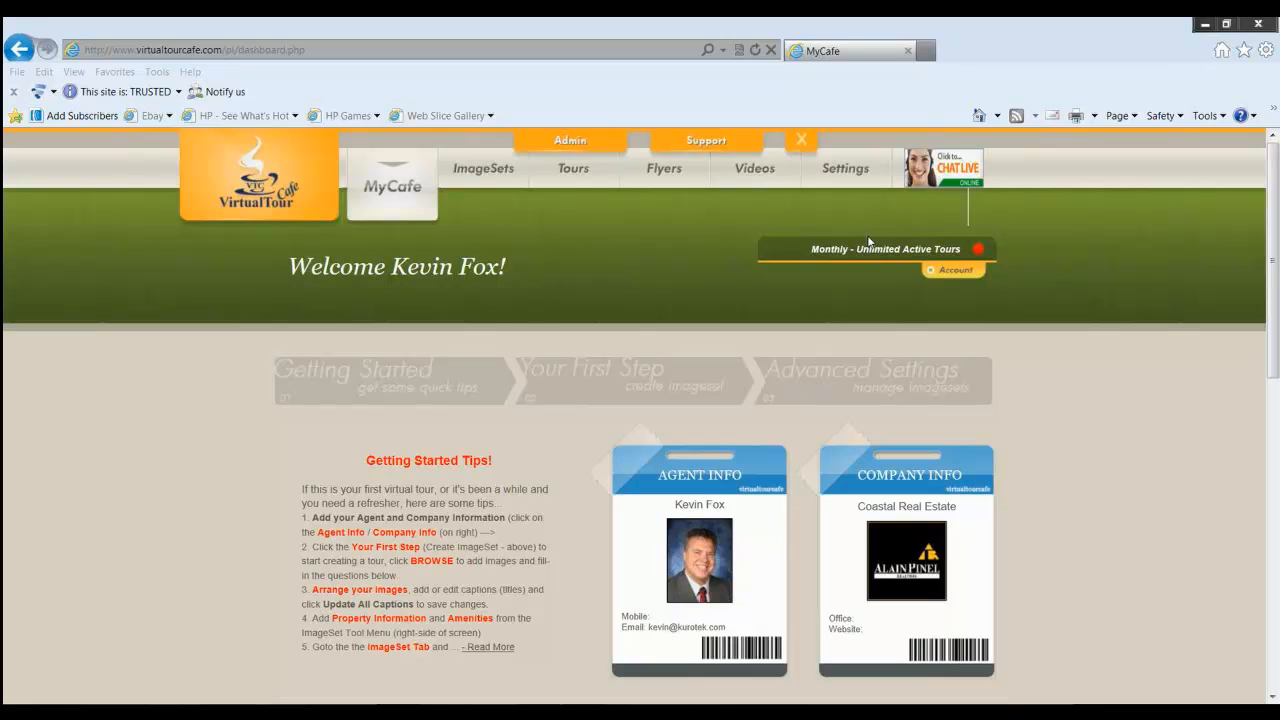
click(574, 170)
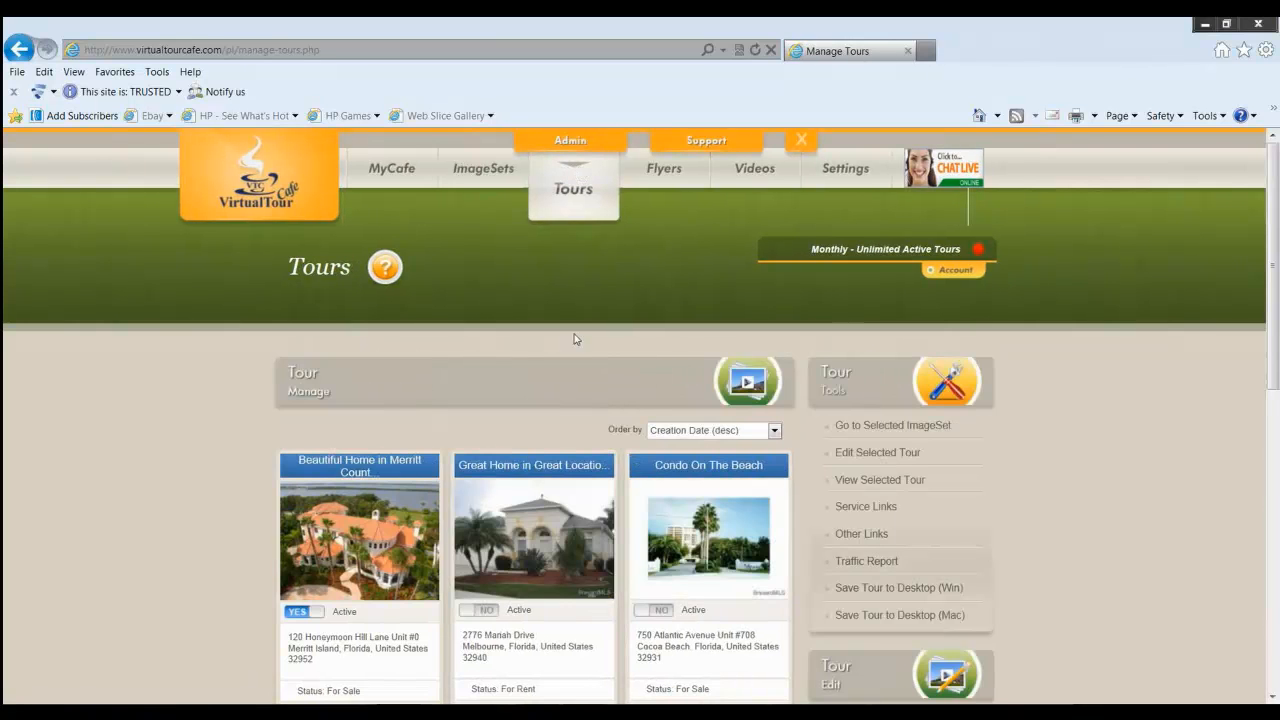
click(386, 535)
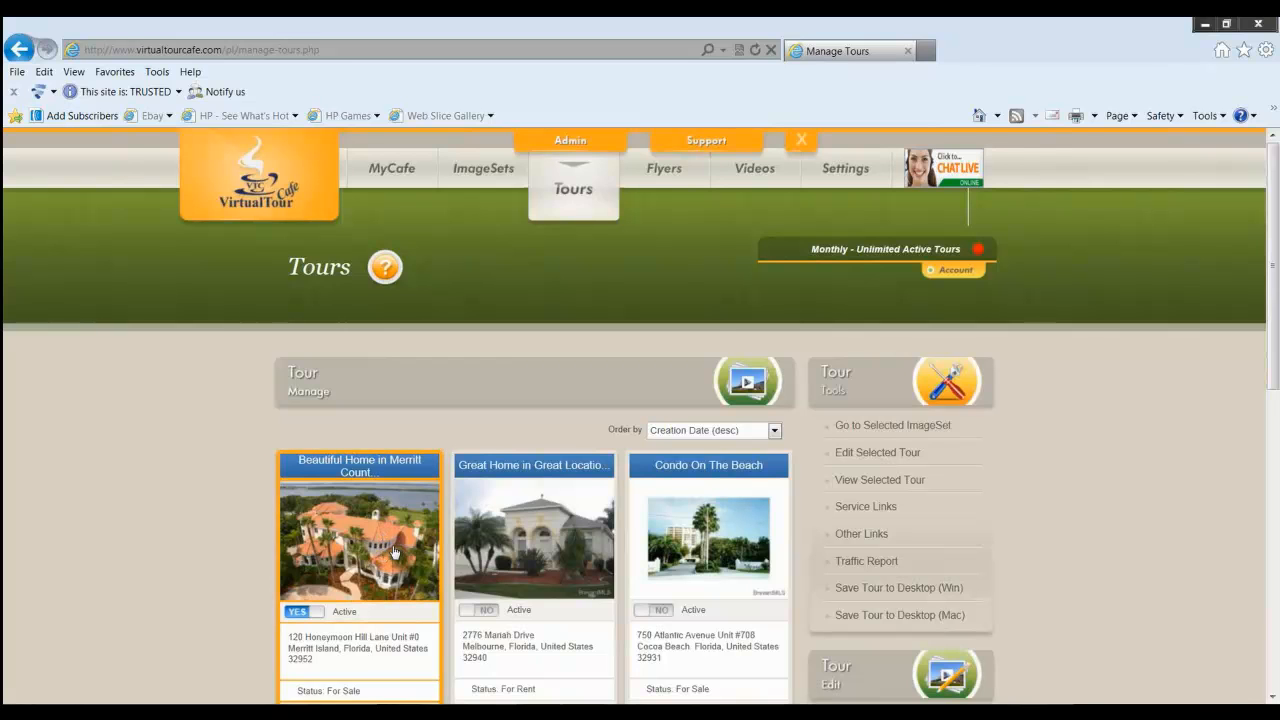
click(888, 484)
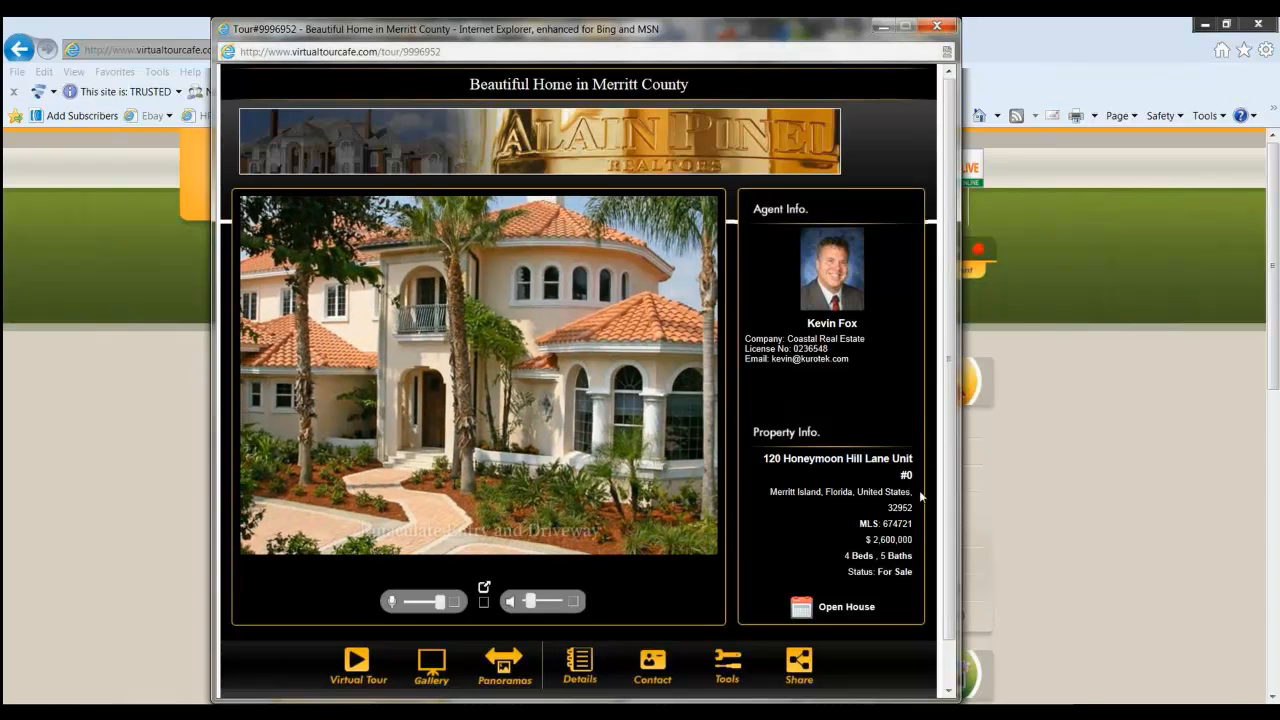
- Look through the Social Media sites offered for sharing the tour's widget and close the list
click(799, 664)
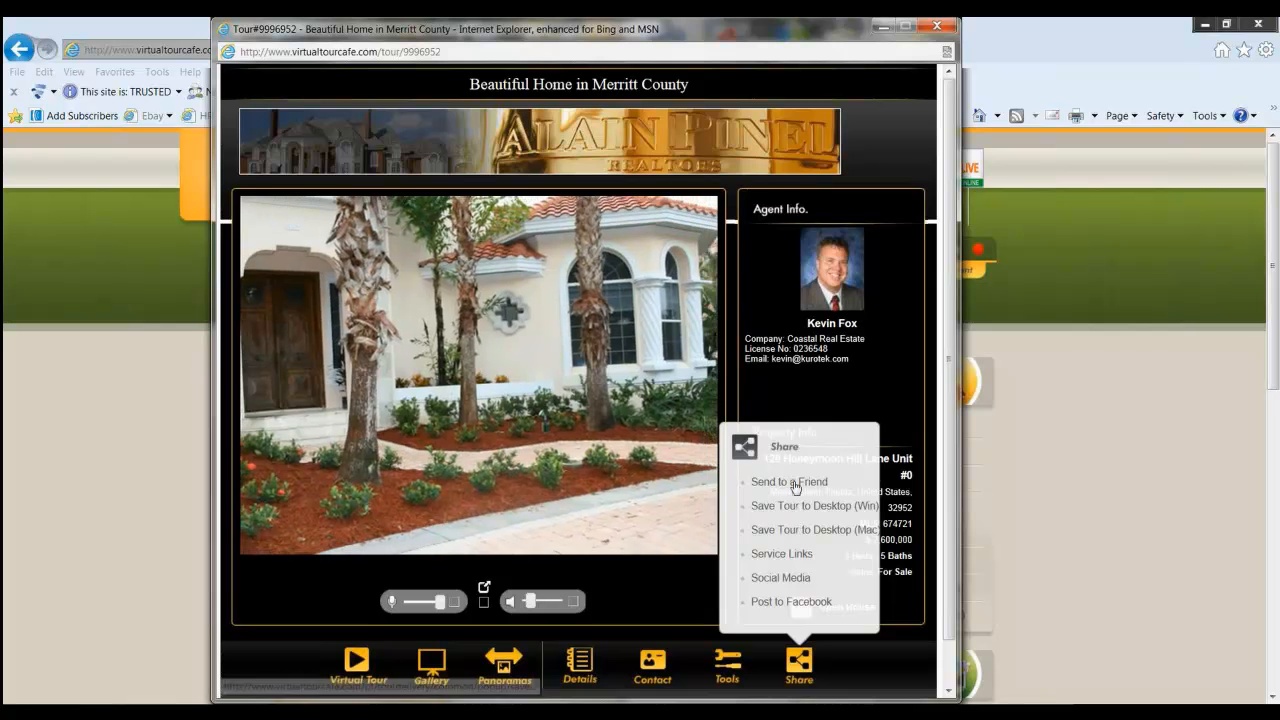
click(781, 578)
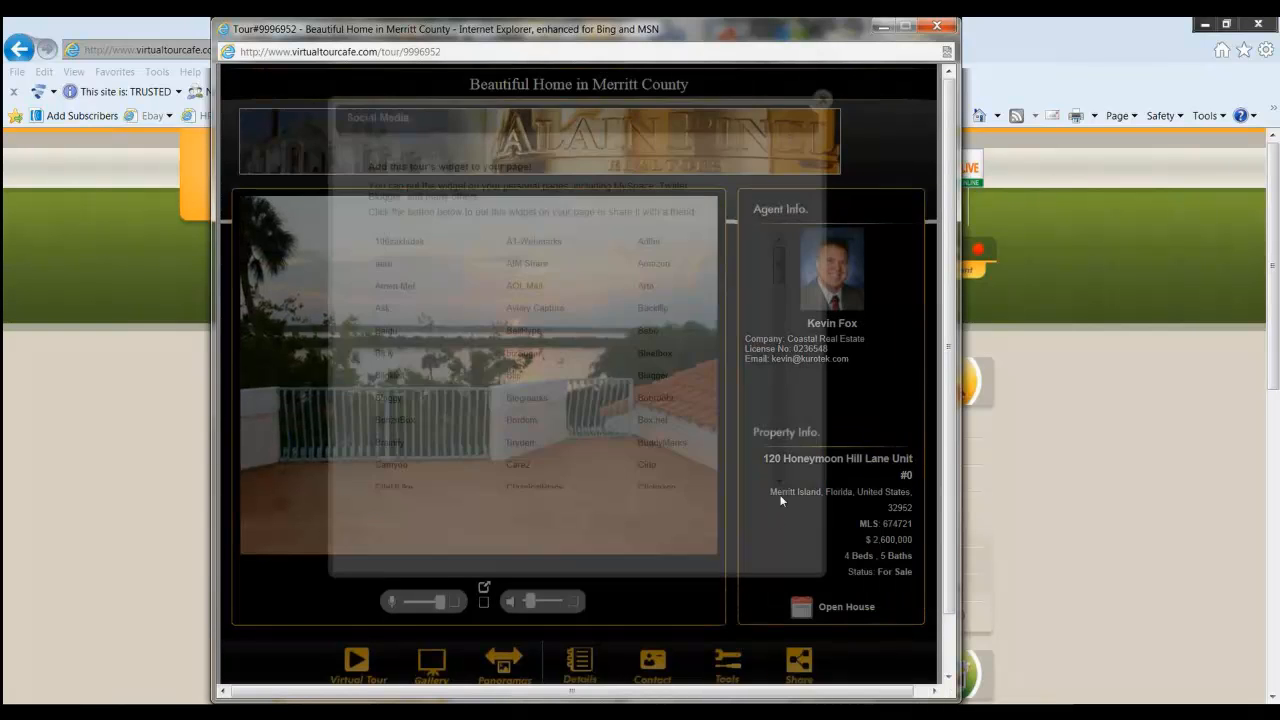
drag(779, 264, 782, 344)
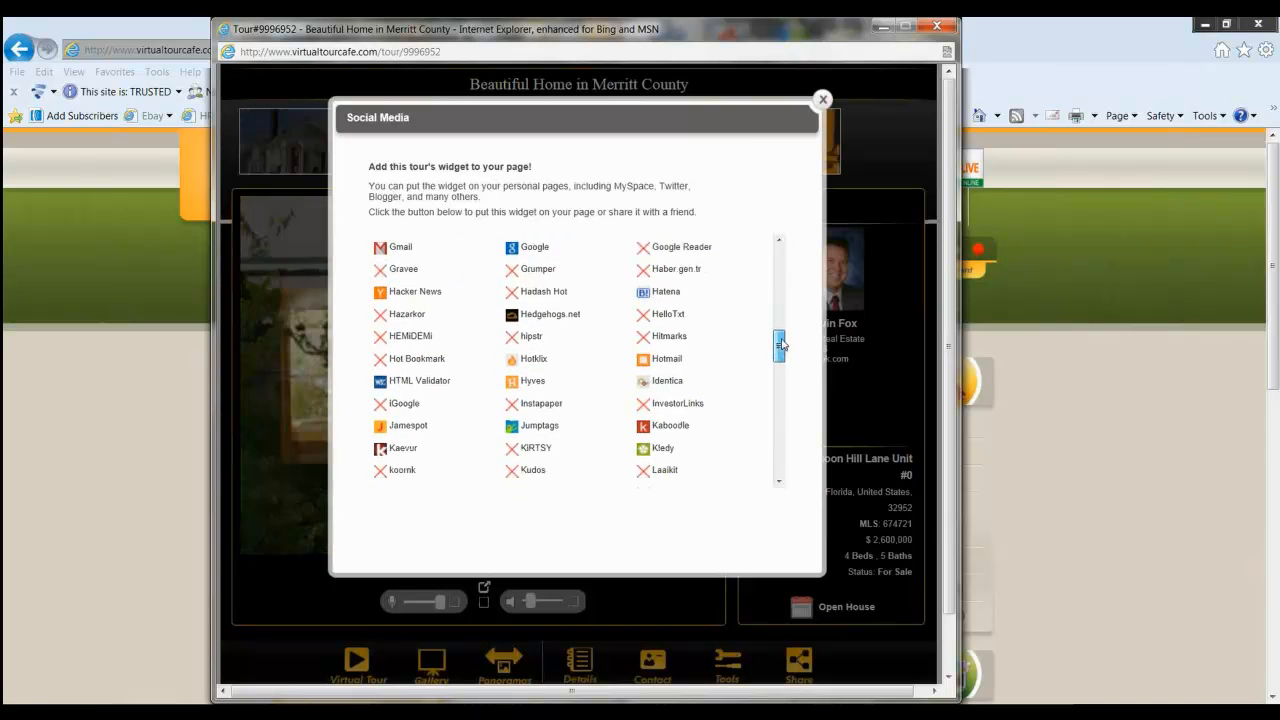
click(823, 100)
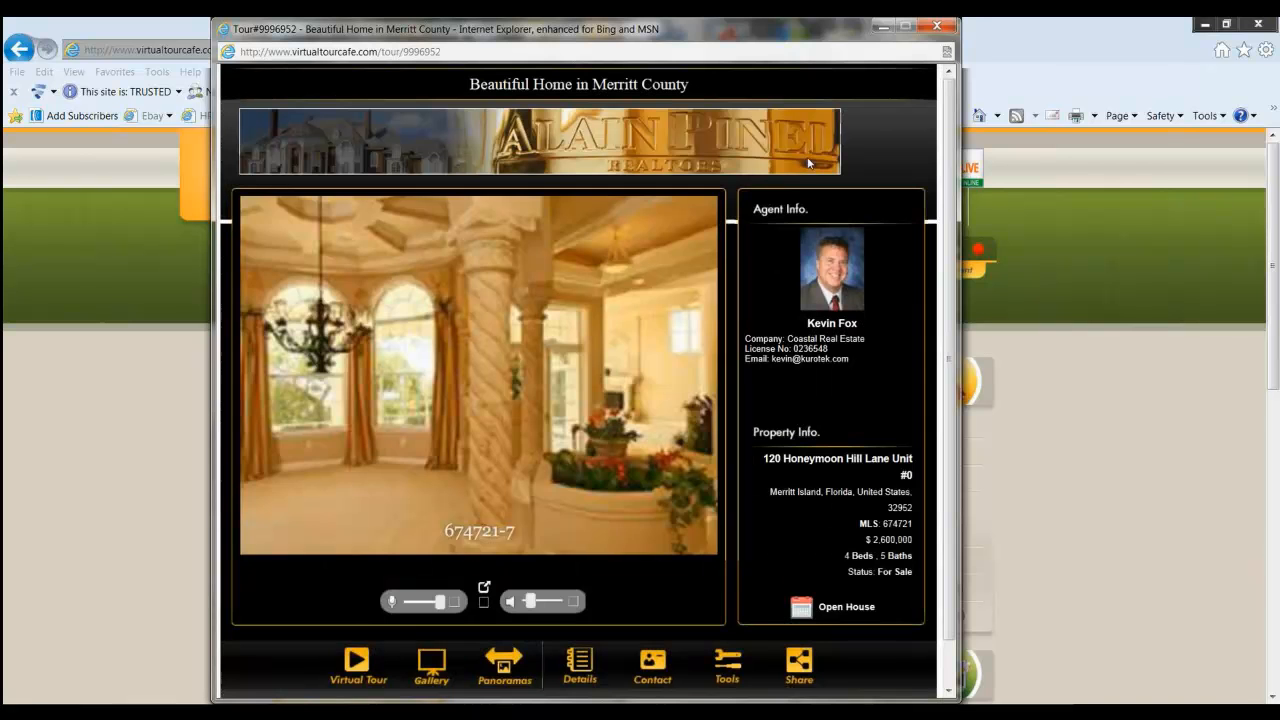
- Check the tour's Share and Tools options and close the tour viewer window
click(798, 662)
click(727, 664)
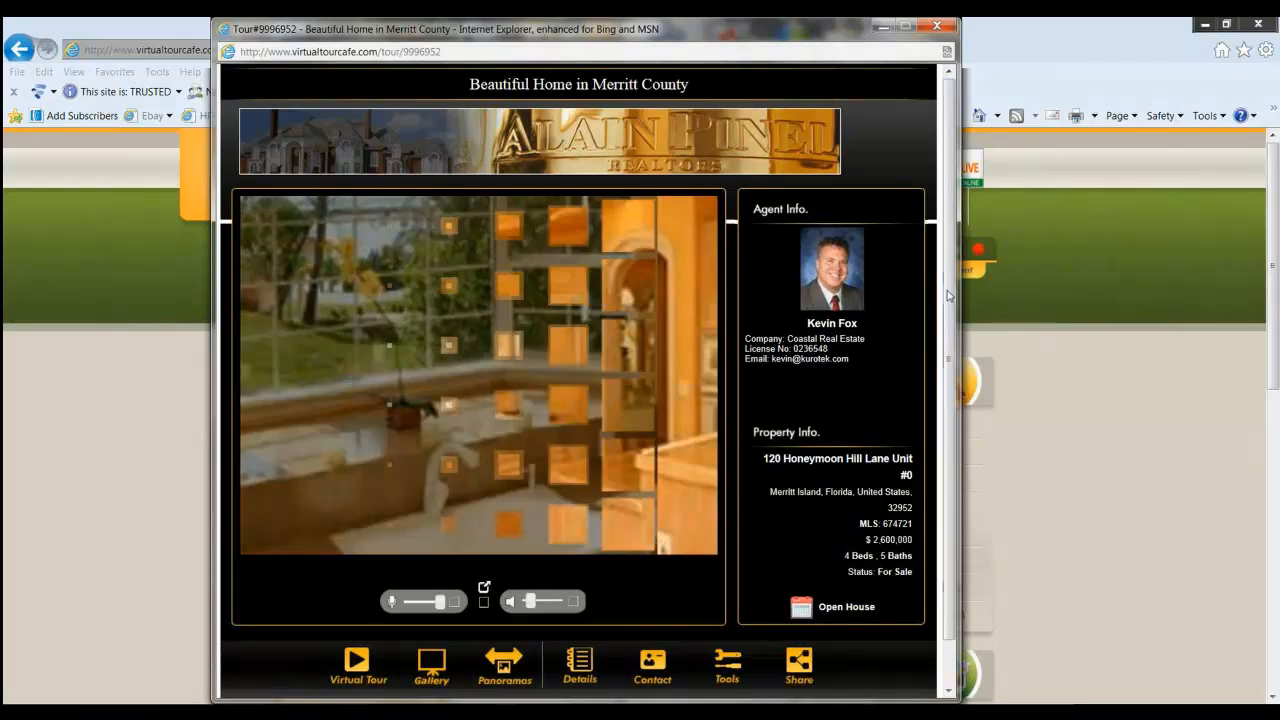
click(940, 28)
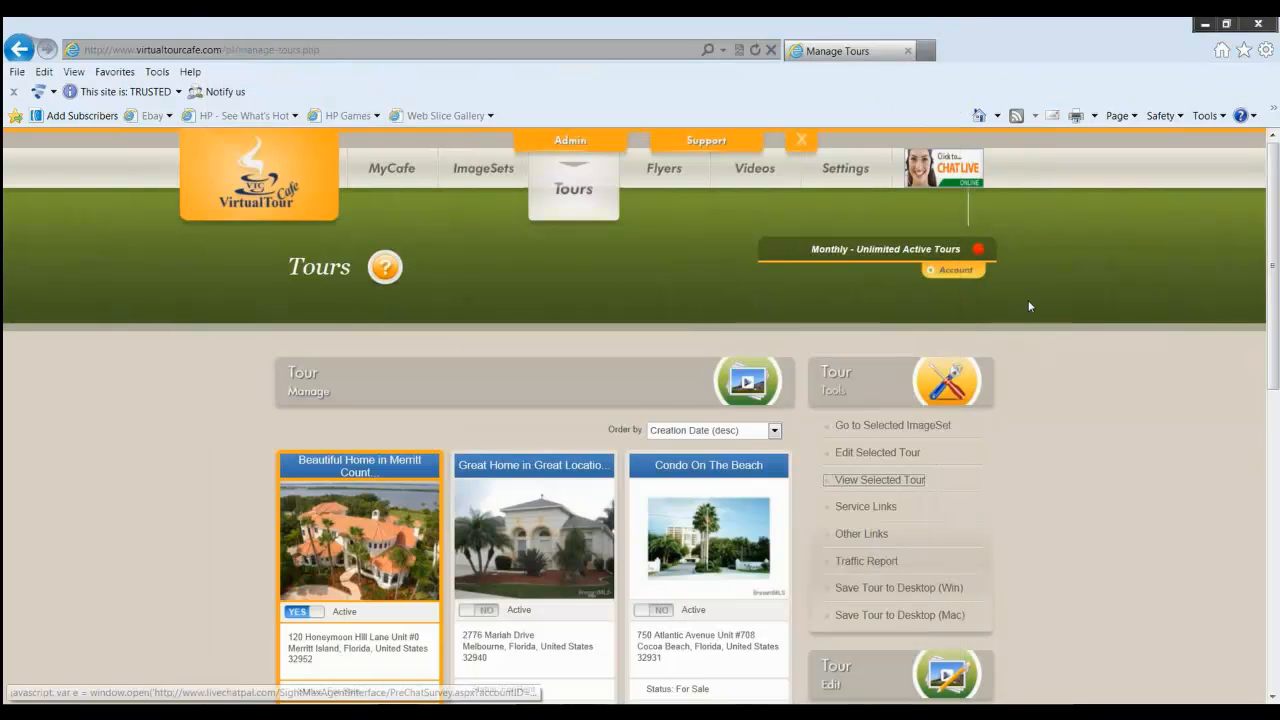